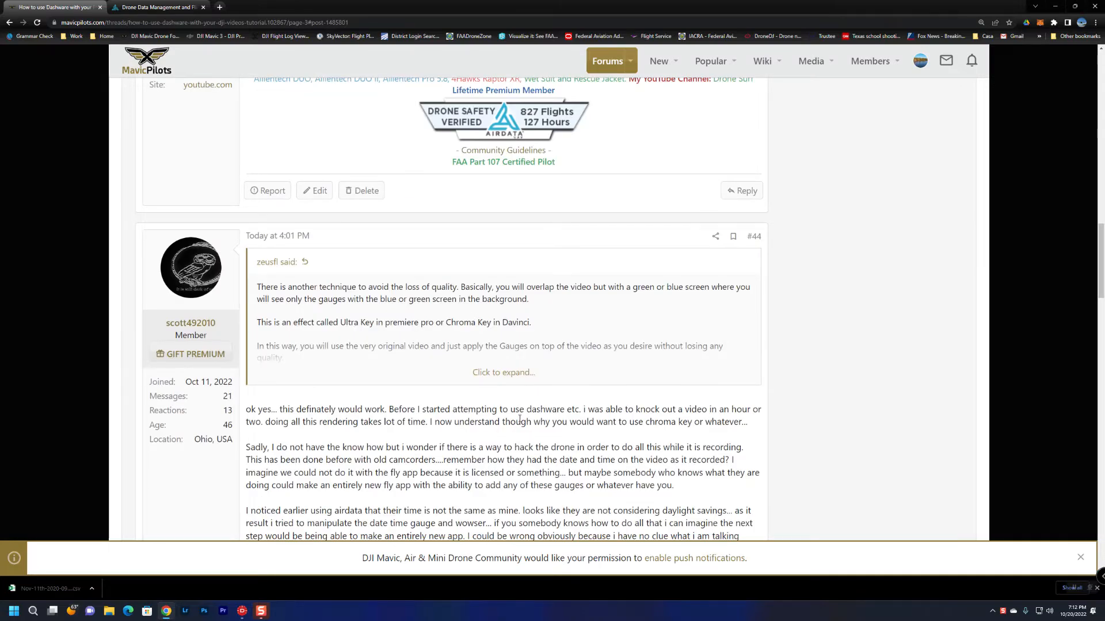
Read the forum thread's replies about getting the drone's flight logs through Airdata
scroll(522, 420, down, 15)
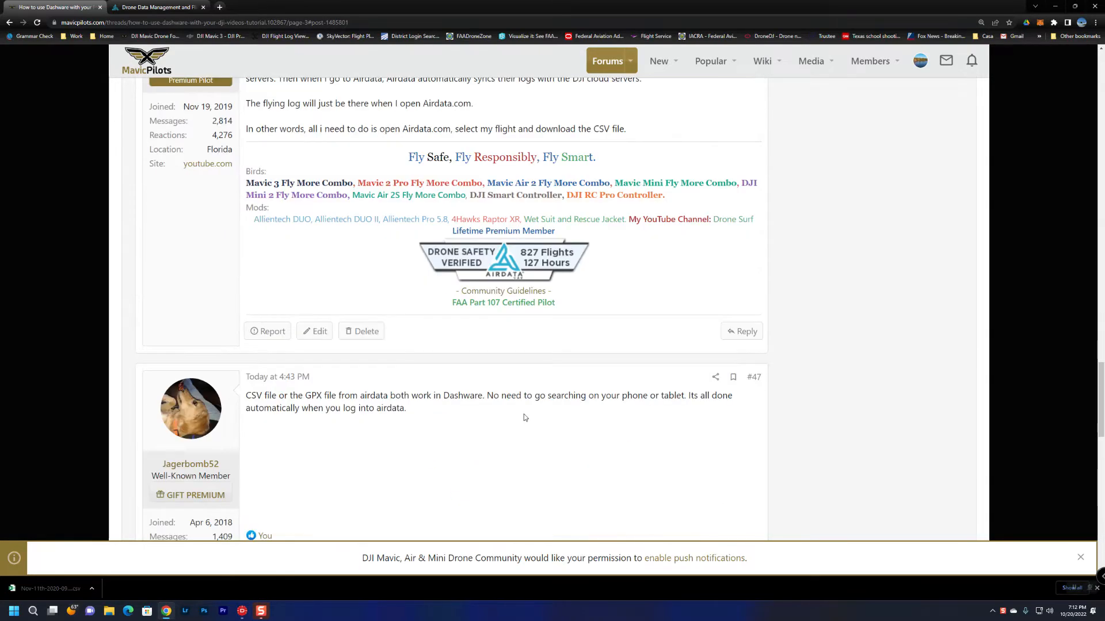
scroll(525, 418, down, 5)
scroll(525, 418, up, 5)
scroll(578, 359, up, 5)
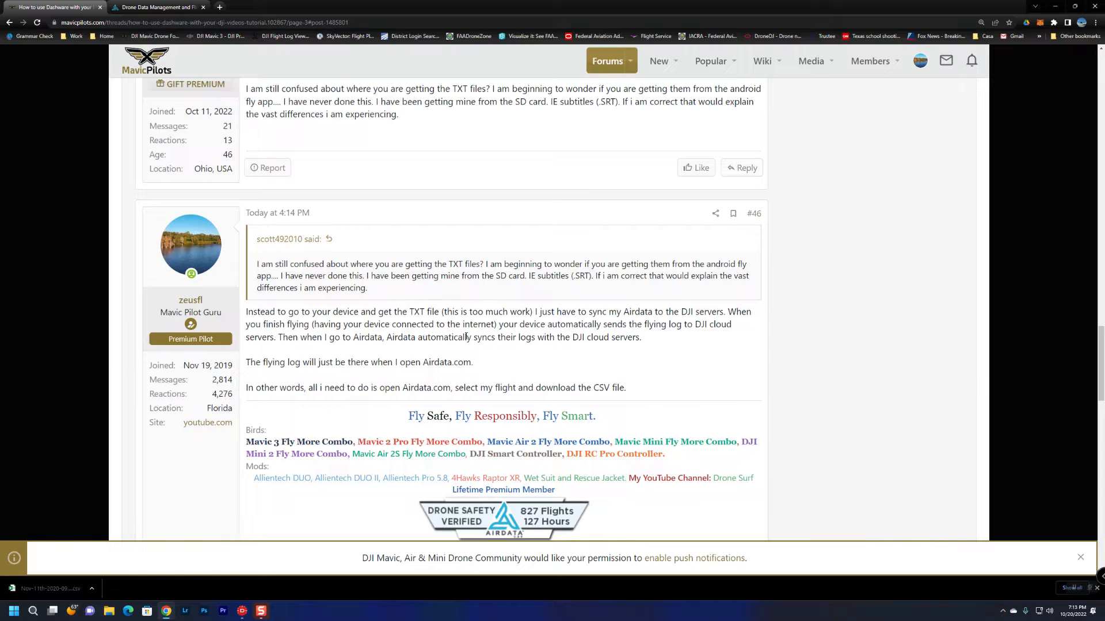
Switch to the Airdata site, enter the flights account area and open the log upload page
click(162, 8)
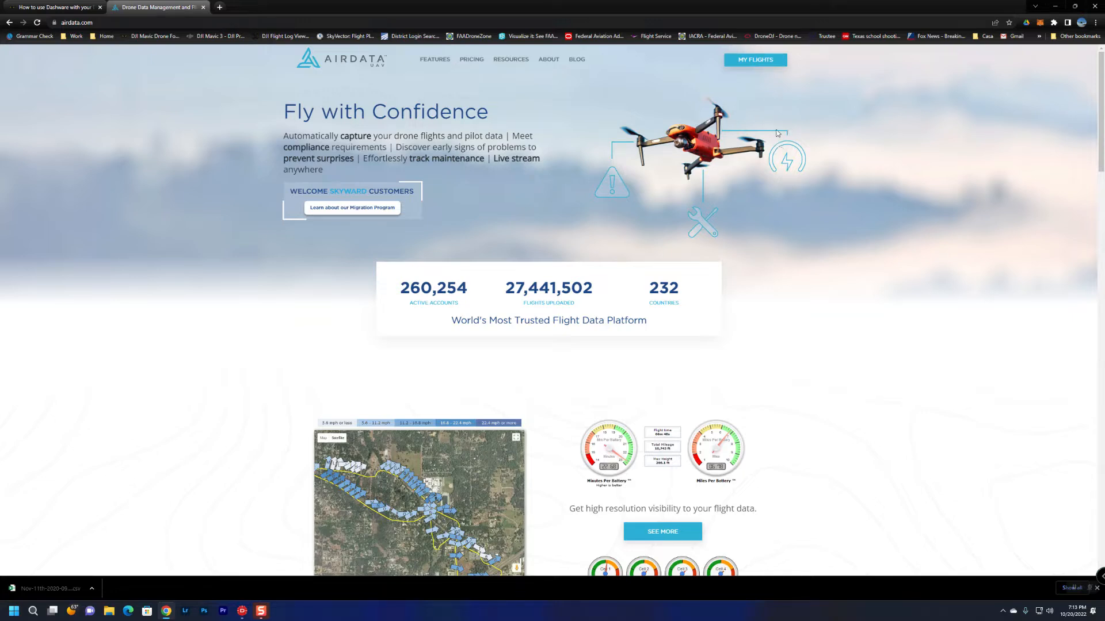
click(758, 60)
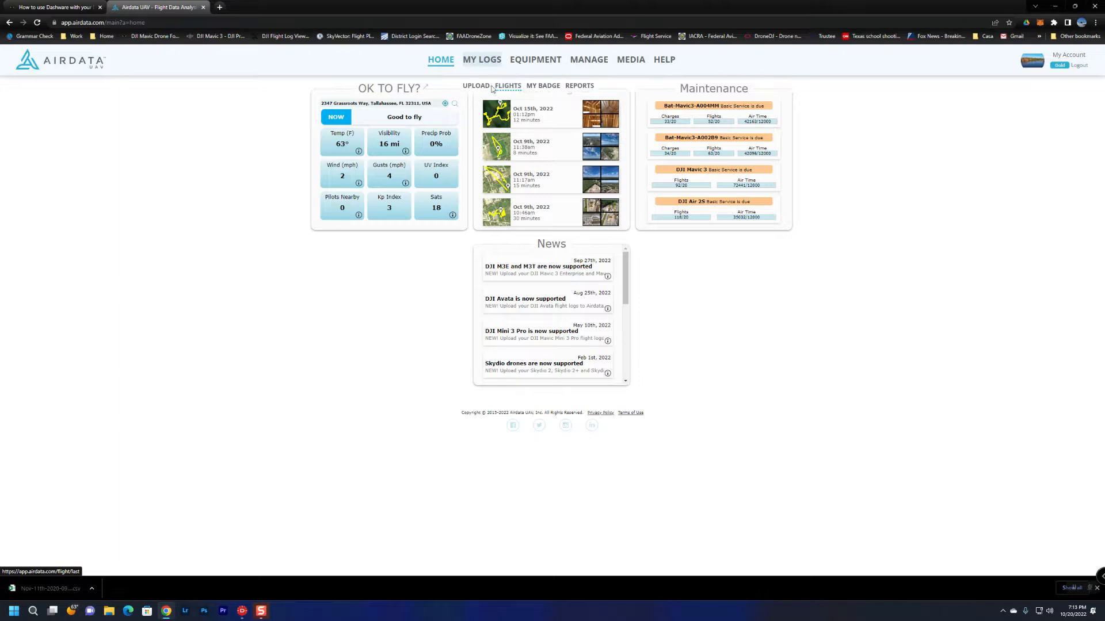
click(475, 85)
click(697, 219)
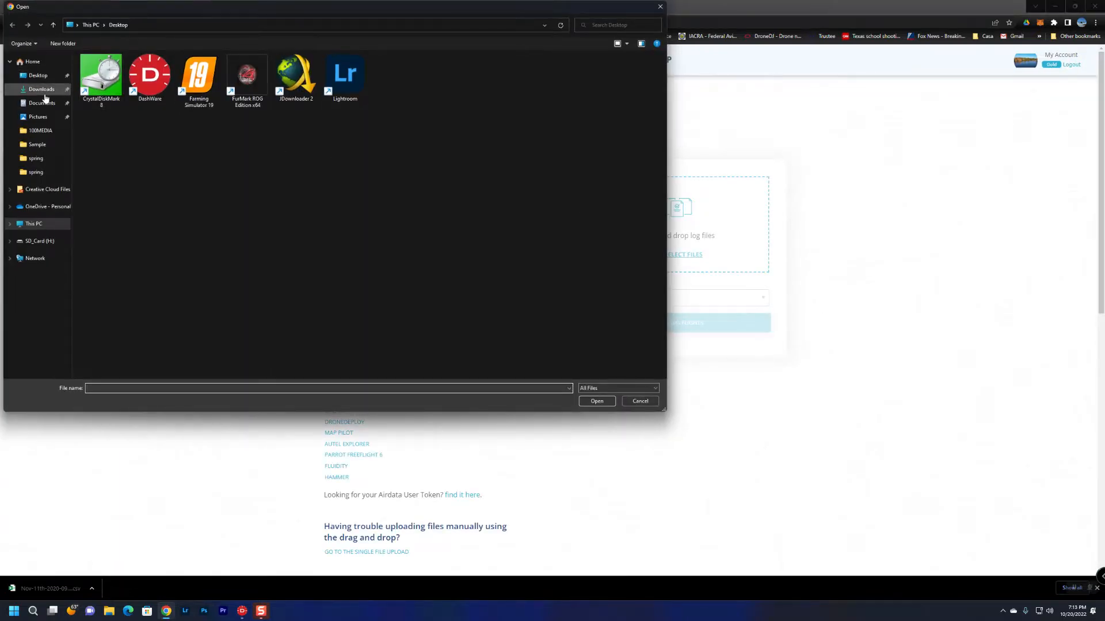
click(45, 94)
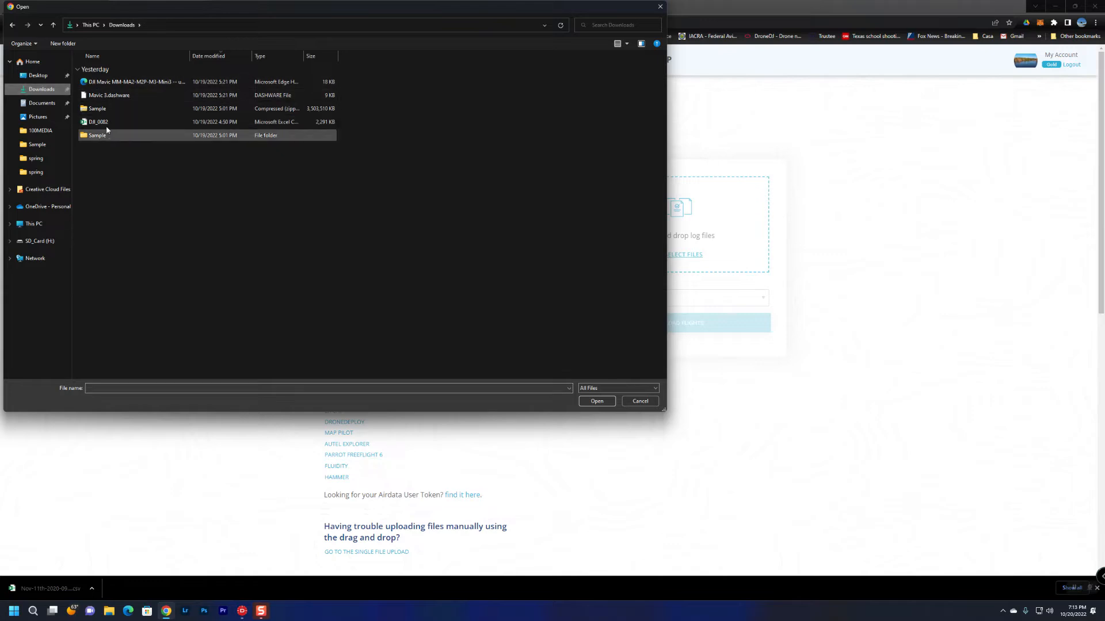
double_click(108, 111)
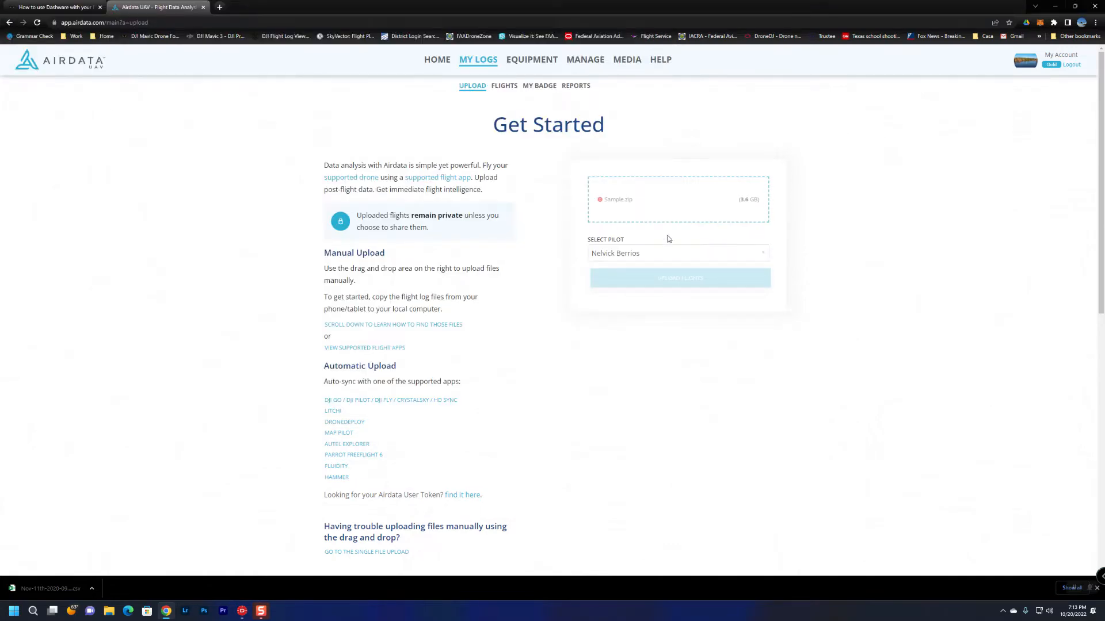
mouse_move(627, 208)
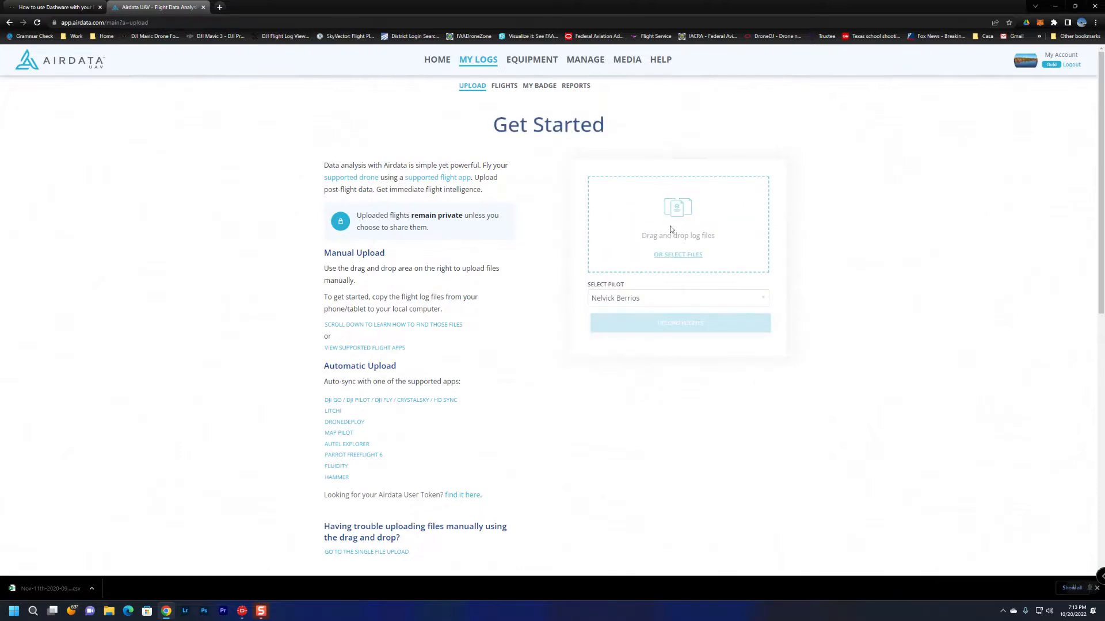
Upload the text log DJIFlightRecord_2020-11-11_[09-36-10] from the Sample folder in Downloads
click(670, 227)
double_click(120, 138)
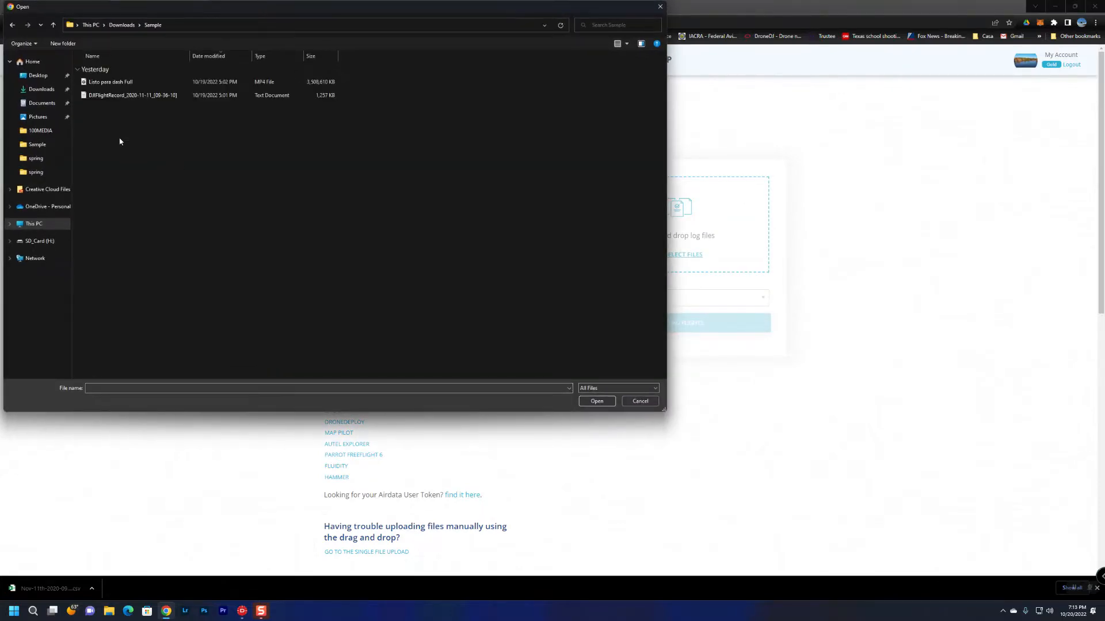
click(113, 98)
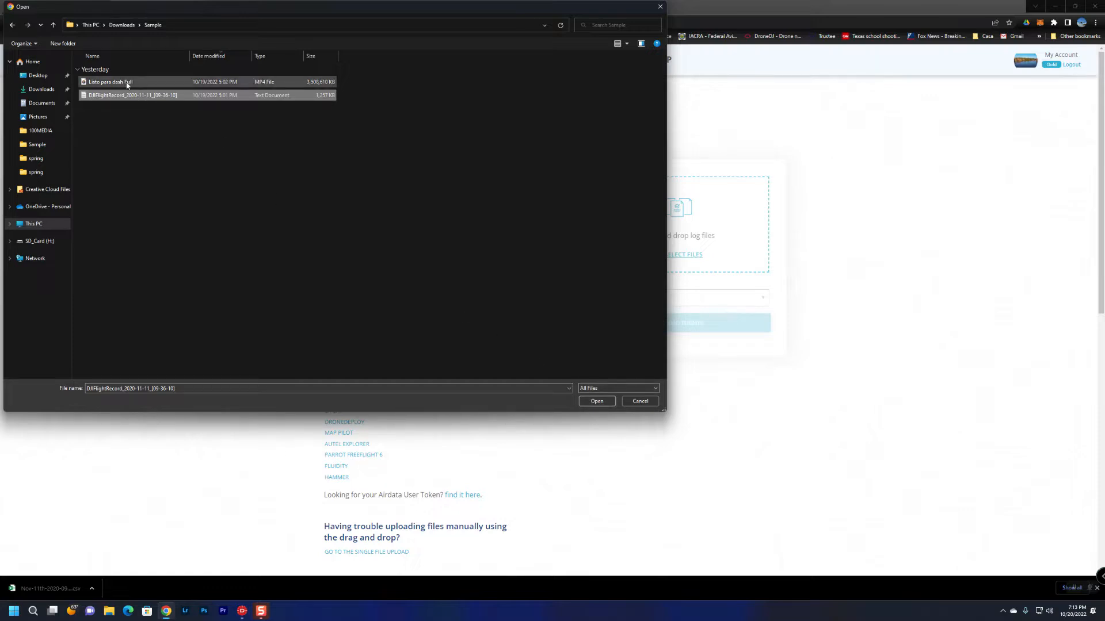
click(597, 402)
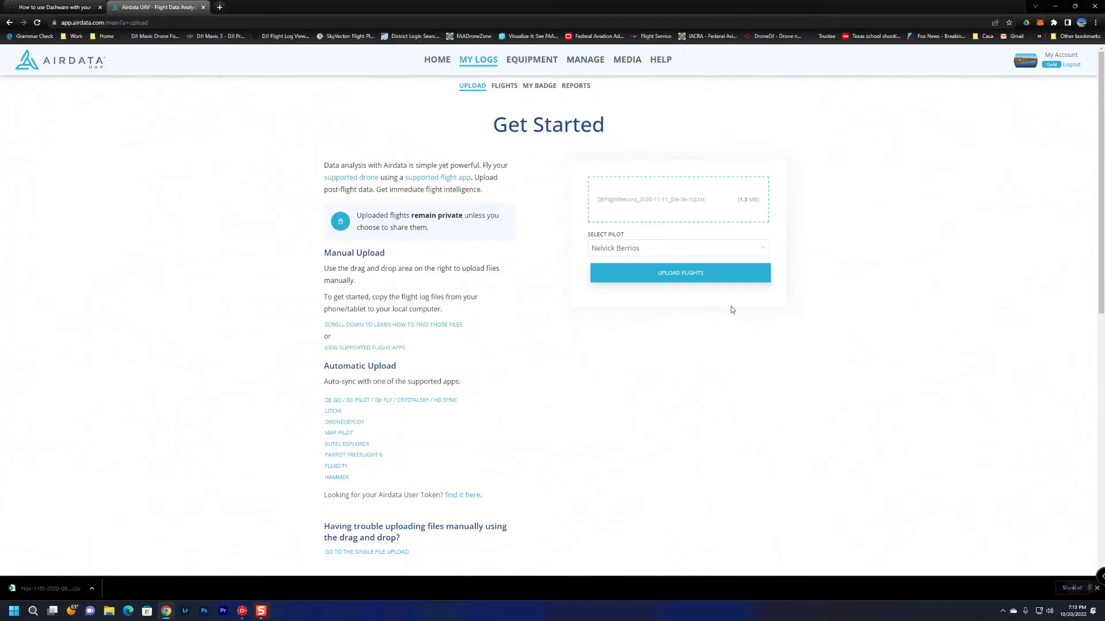
click(697, 279)
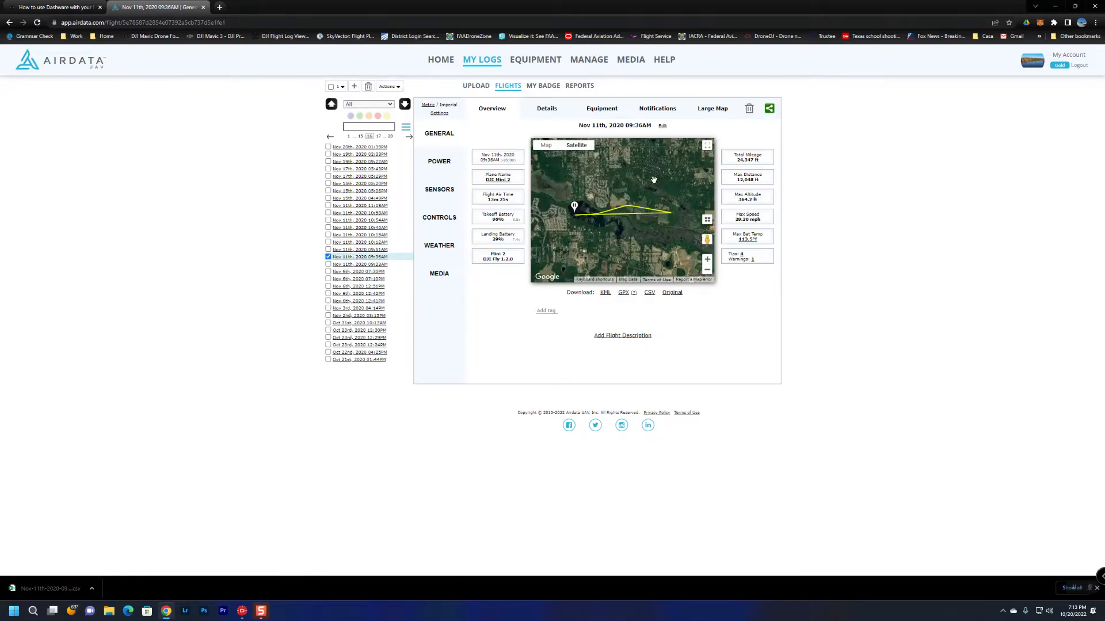
Download the Nov 11th, 2020 09:36AM flight as a CSV file into Downloads under its suggested name
click(649, 295)
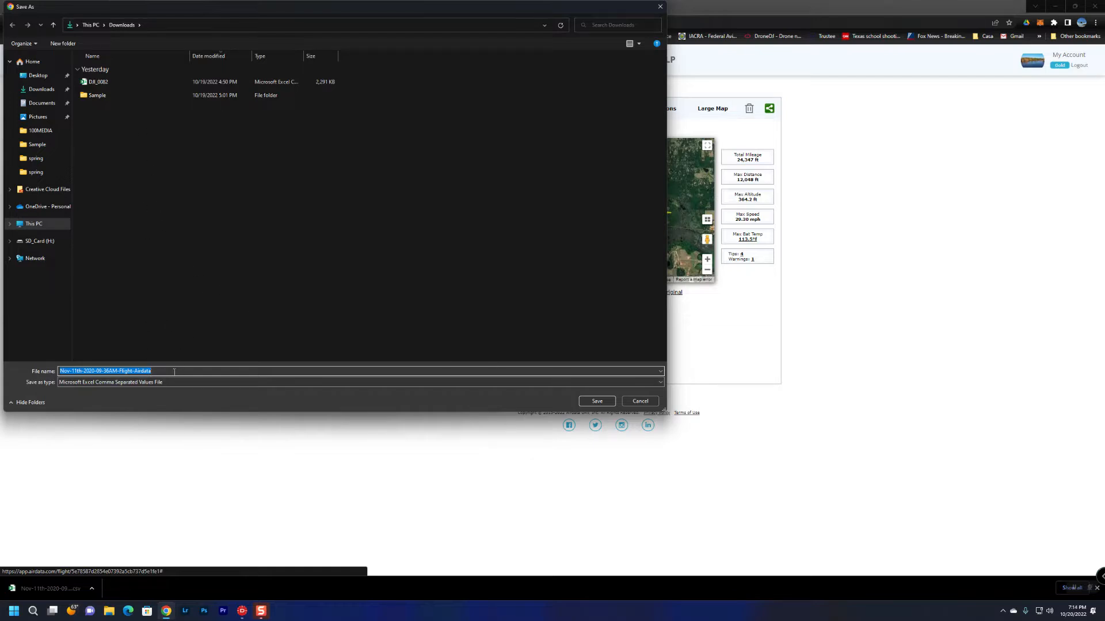
click(589, 399)
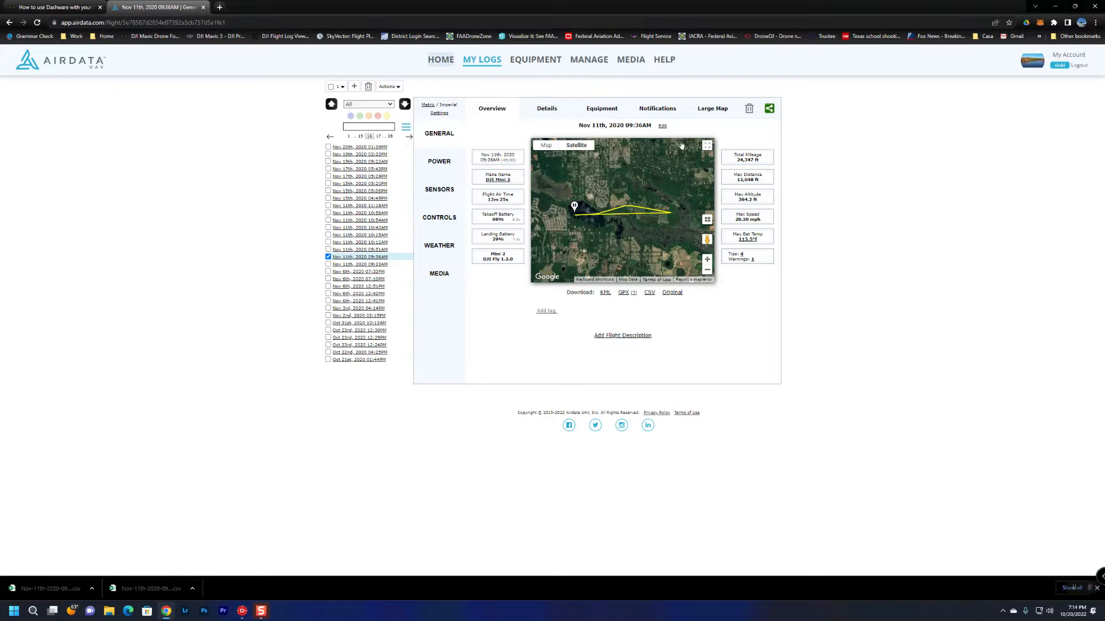
click(1051, 5)
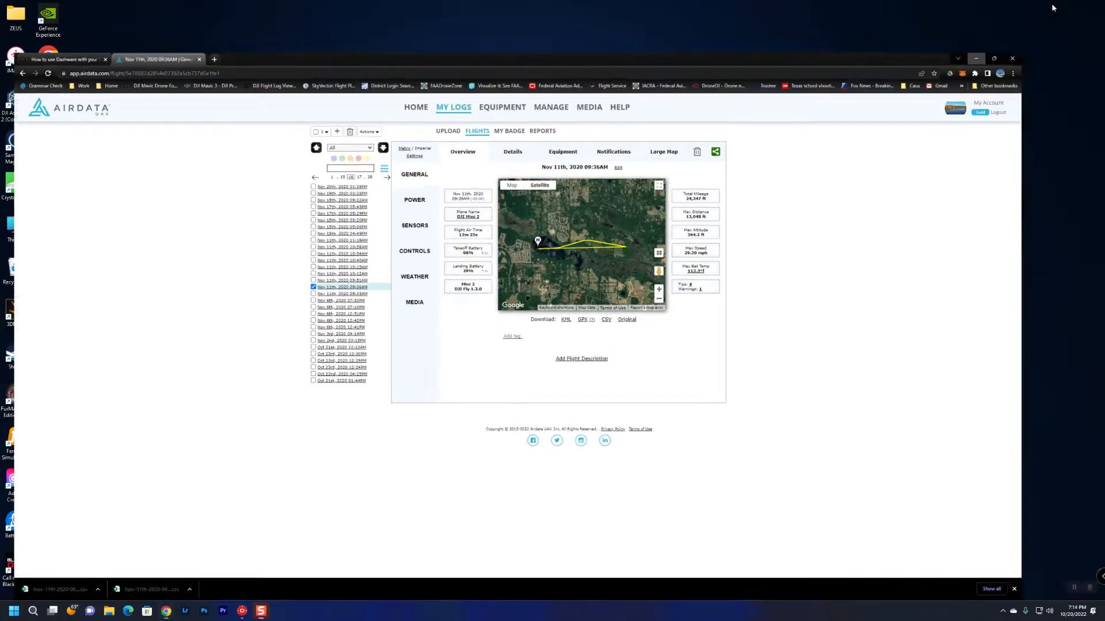
Open the file Nov-11th-2020-09-36AM-Flight-Airdata from the Downloads folder in Excel
click(109, 611)
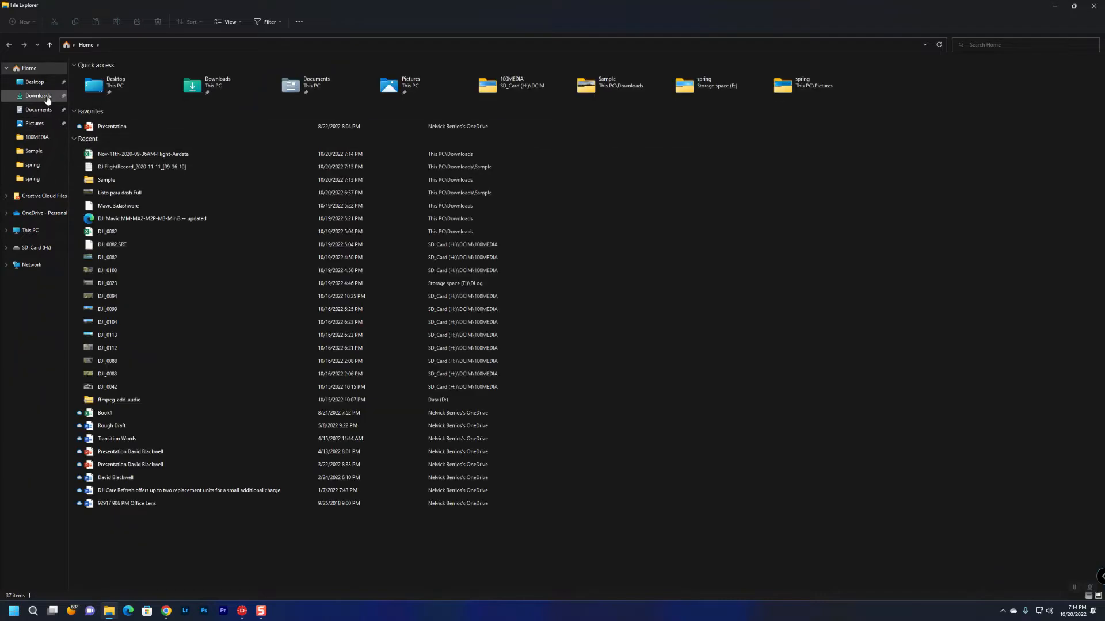
click(56, 95)
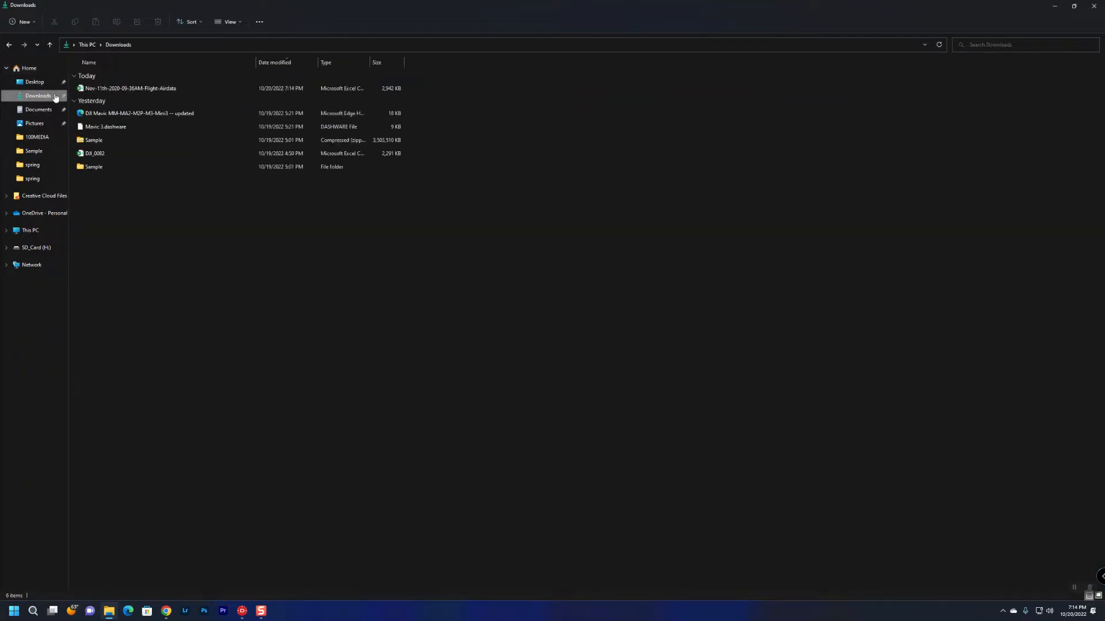
double_click(125, 91)
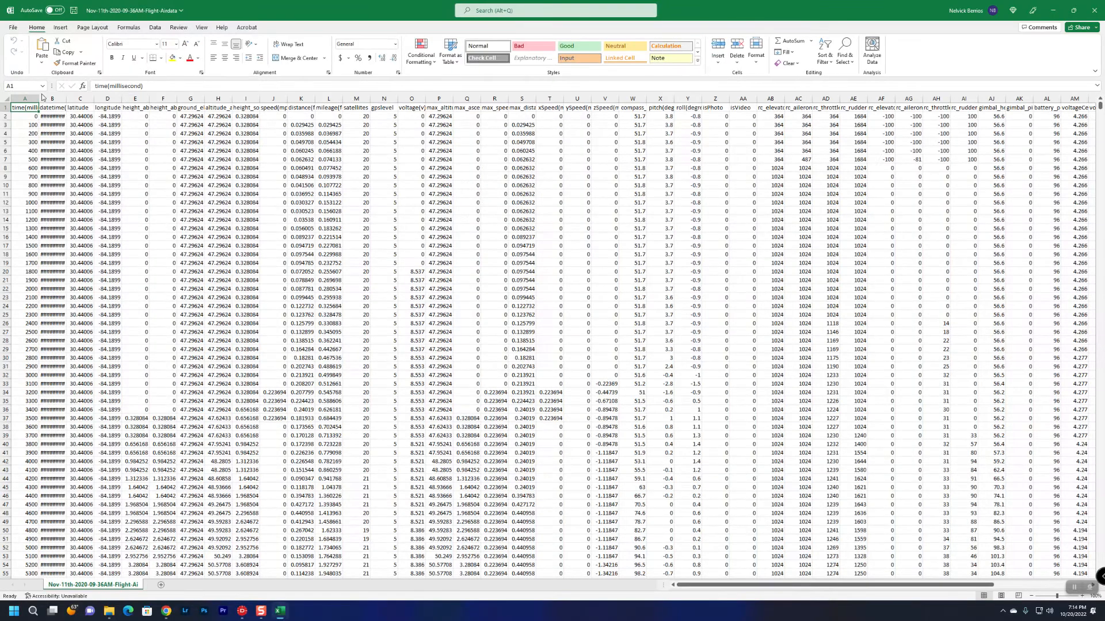
Auto-fit the width of all columns in the flight log sheet
click(6, 99)
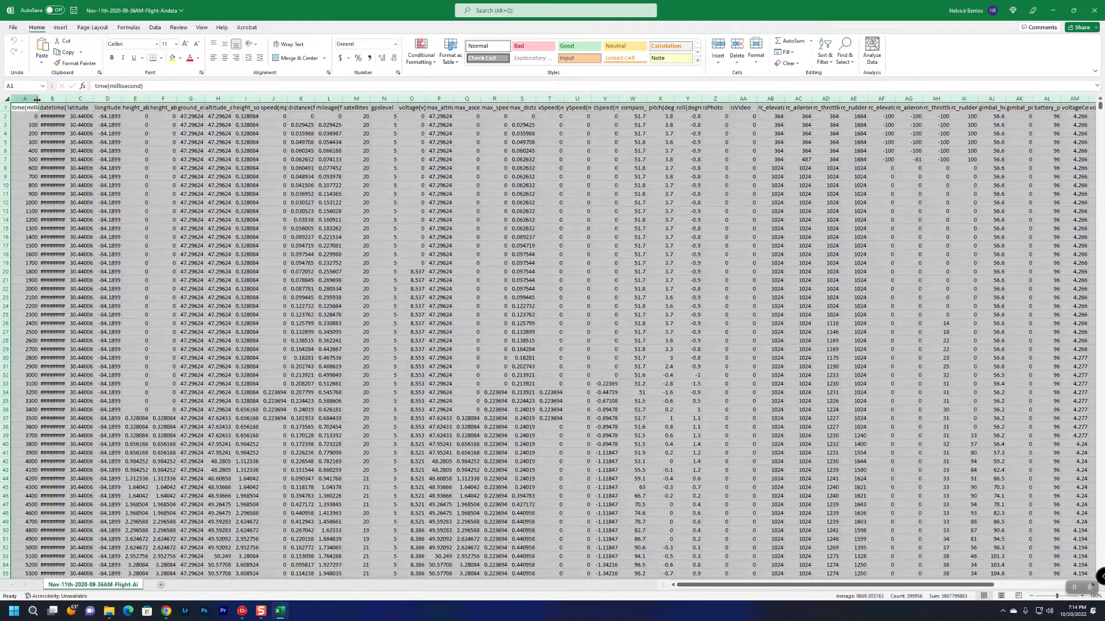
double_click(66, 100)
click(329, 194)
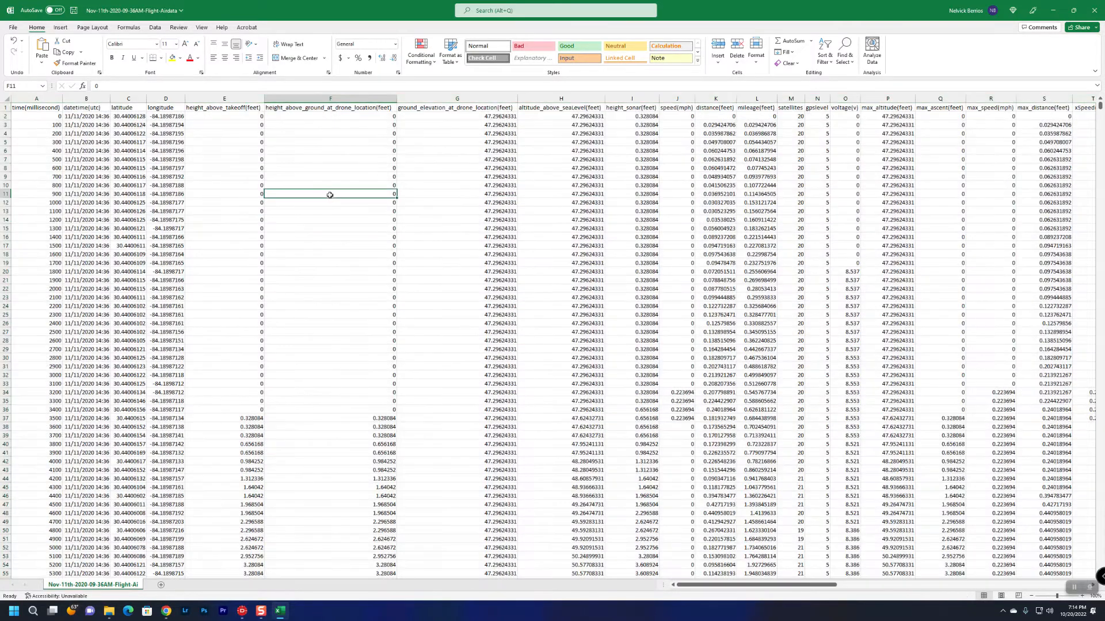
Examine the flight log's column headers and data, from time(millisecond) and speed(mph) to the gimbal, battery and voltage columns
click(46, 111)
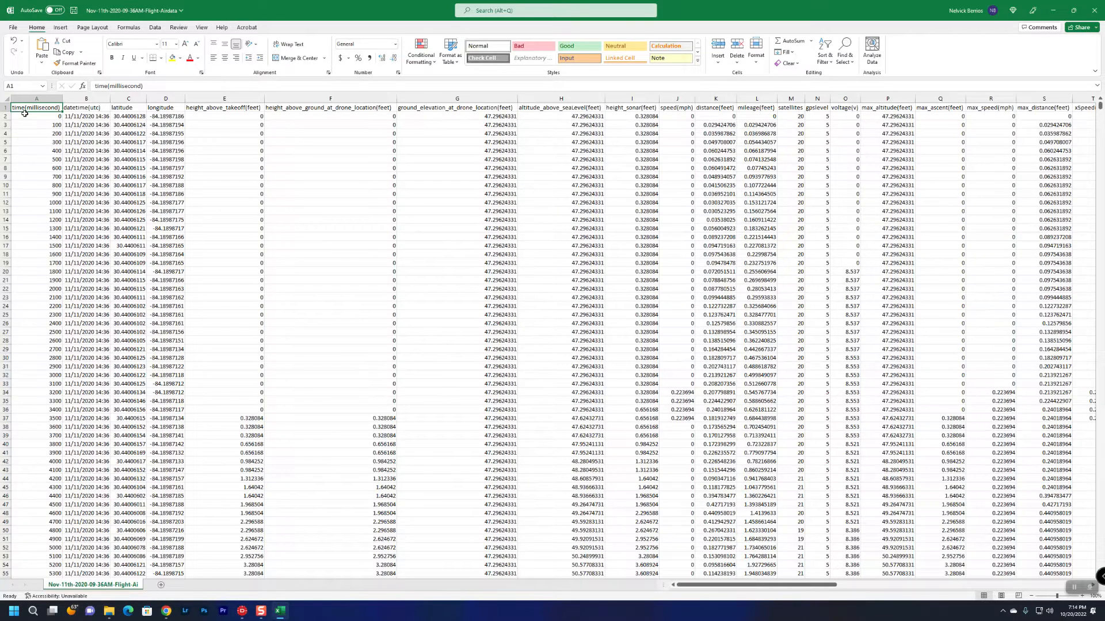
click(170, 87)
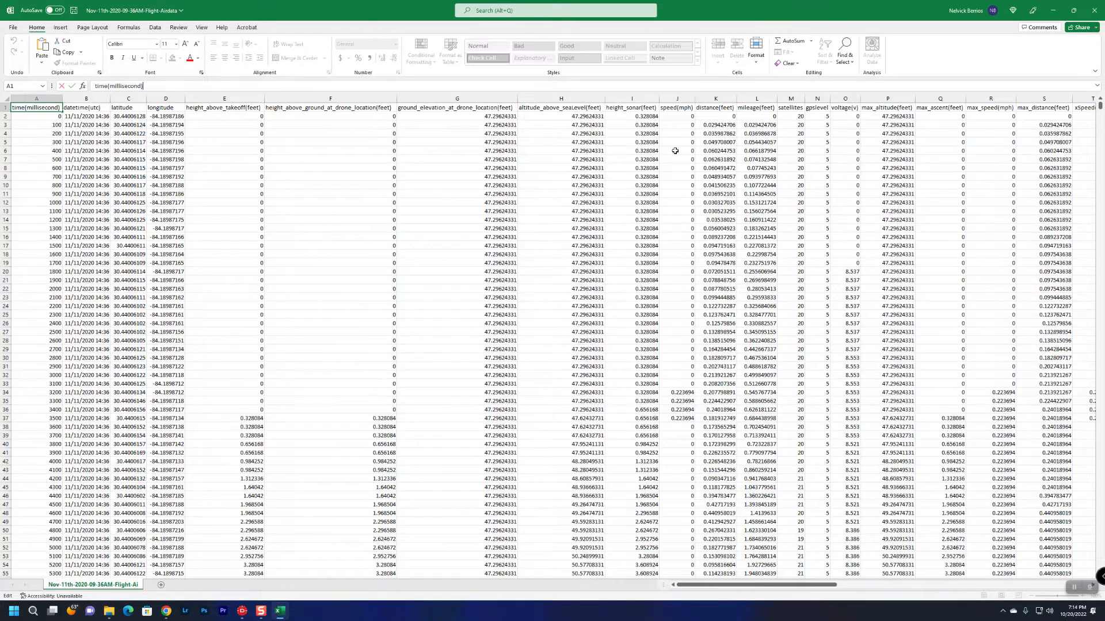
click(681, 109)
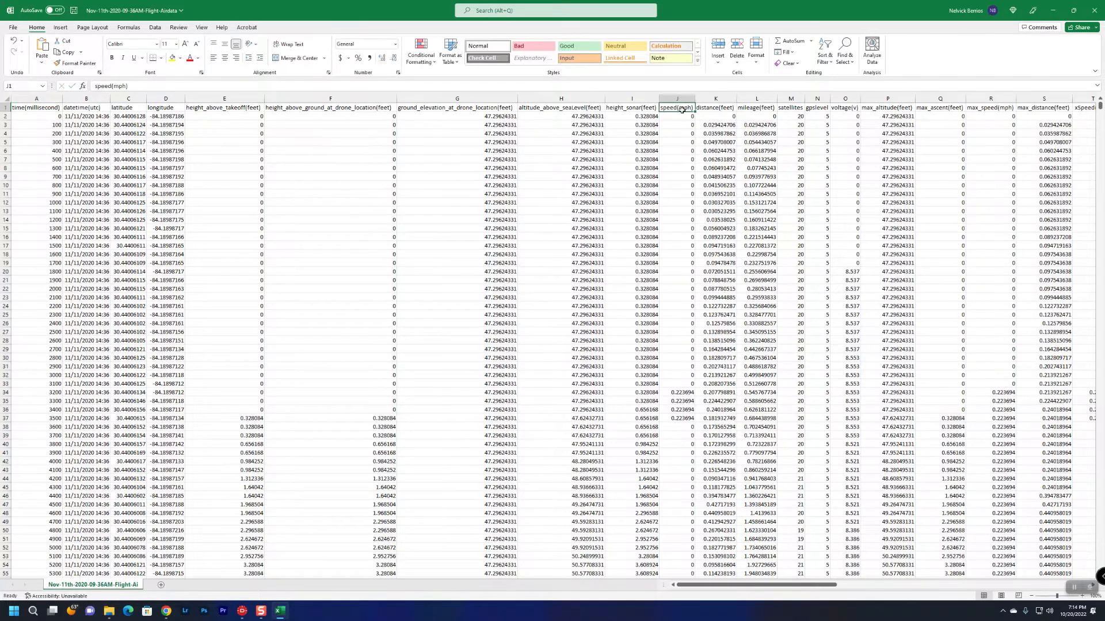
scroll(682, 262, down, 7)
scroll(683, 254, up, 7)
scroll(679, 342, down, 5)
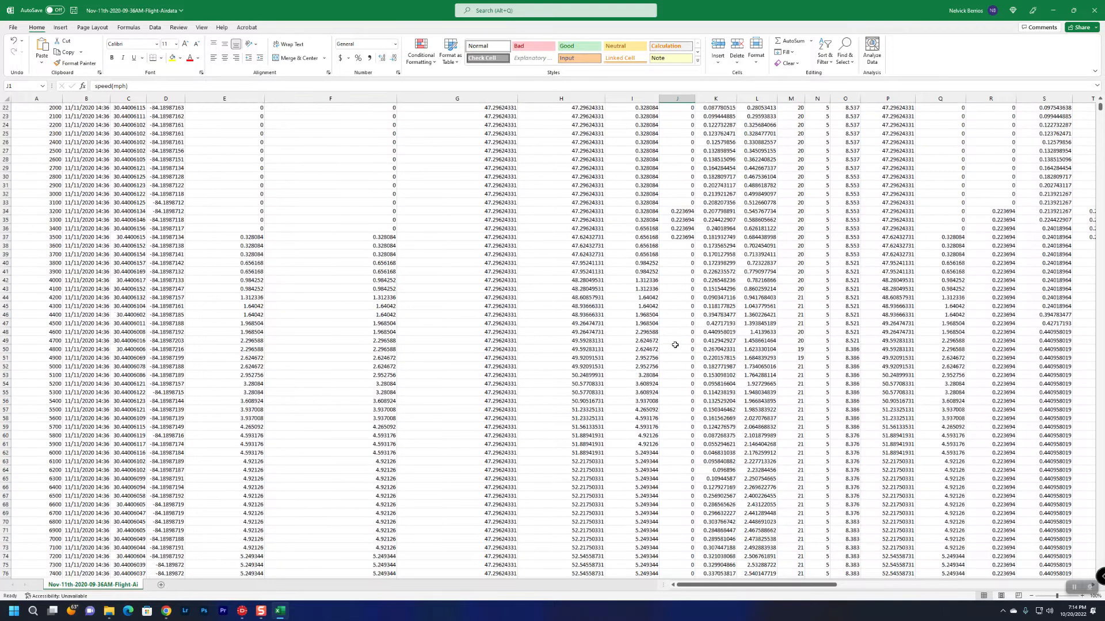
scroll(678, 341, up, 5)
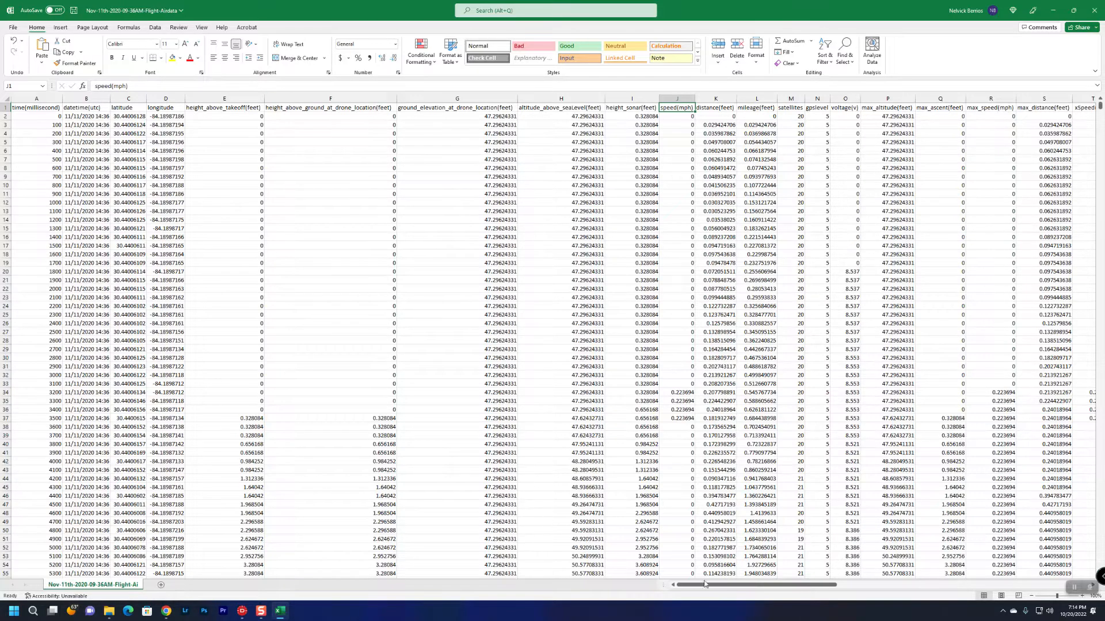
drag(742, 586, 897, 584)
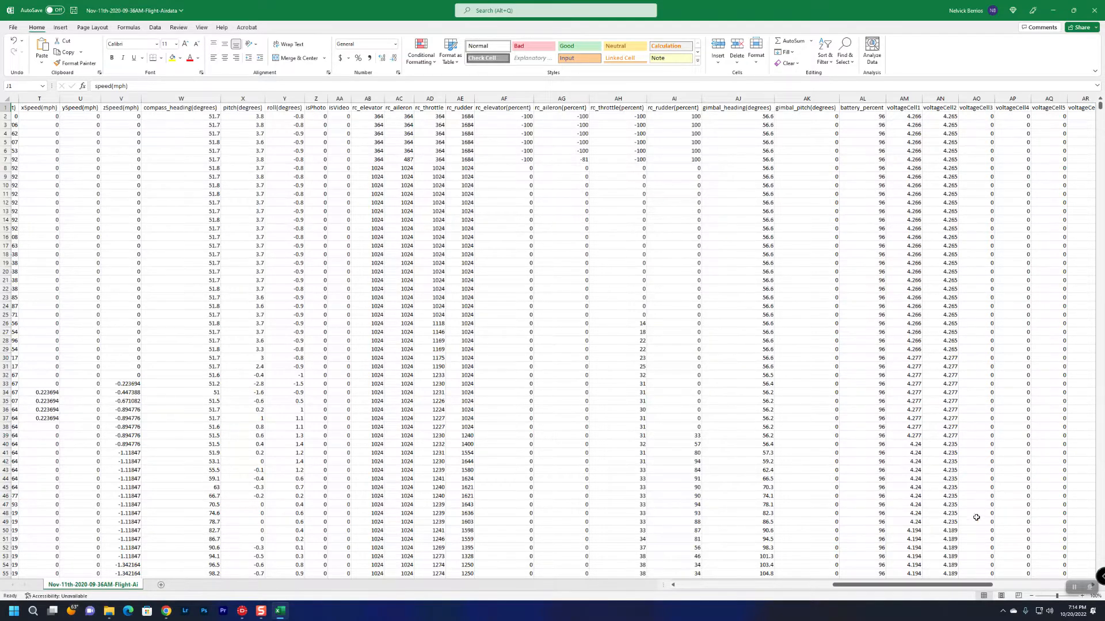
drag(962, 589, 803, 590)
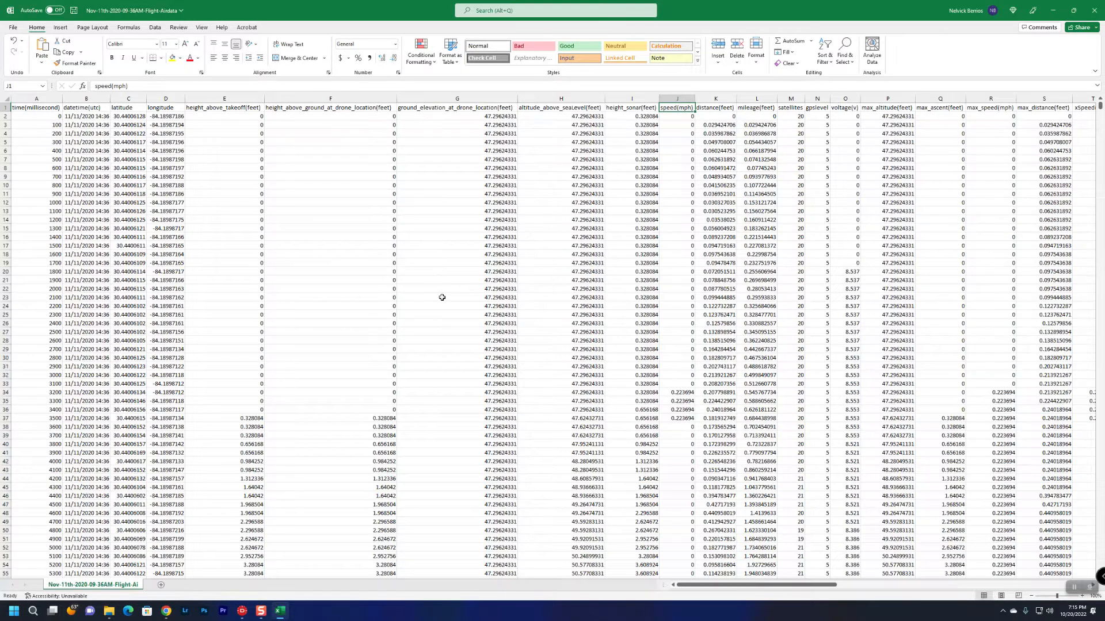
Browse the SD card's DCIM\100MEDIA folder for the SRT subtitle files and select DJI_0033.SRT
click(1054, 10)
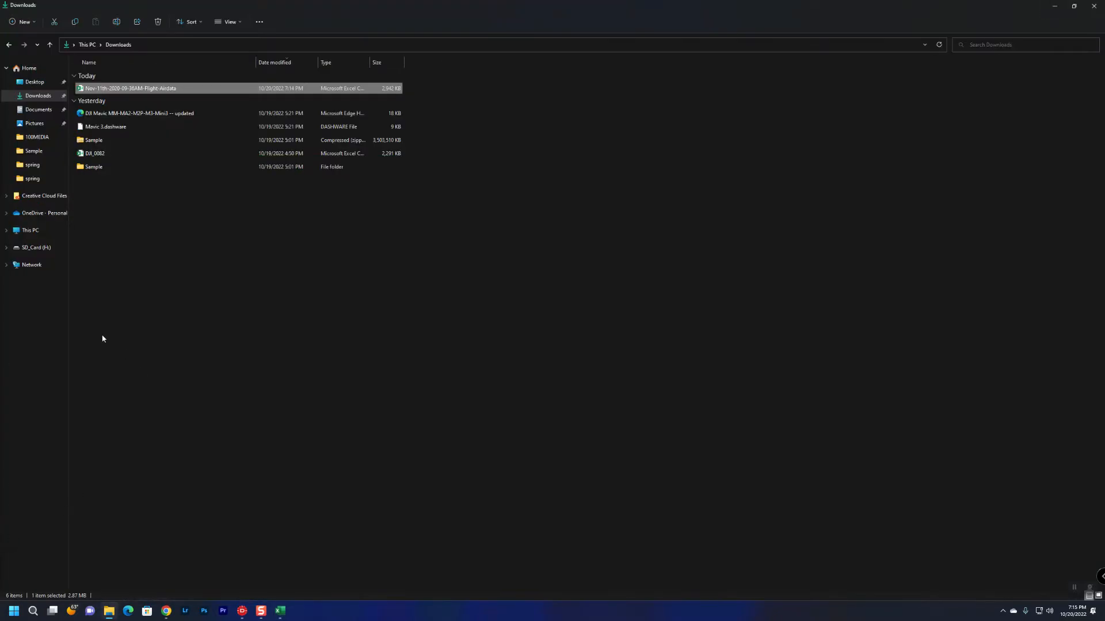
click(30, 230)
click(33, 249)
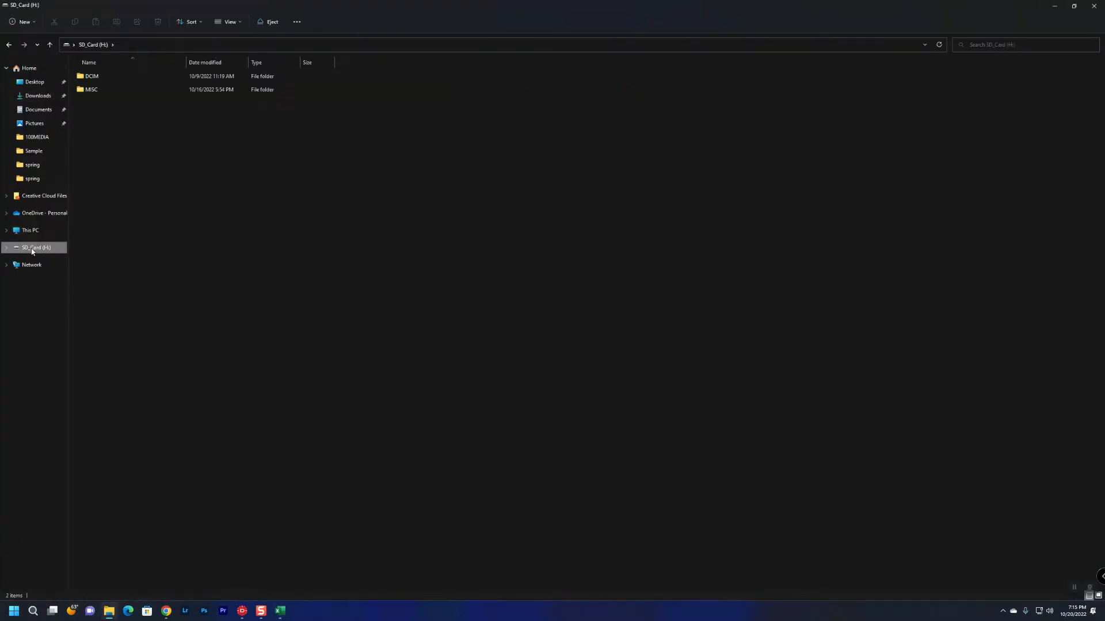
double_click(95, 79)
double_click(98, 77)
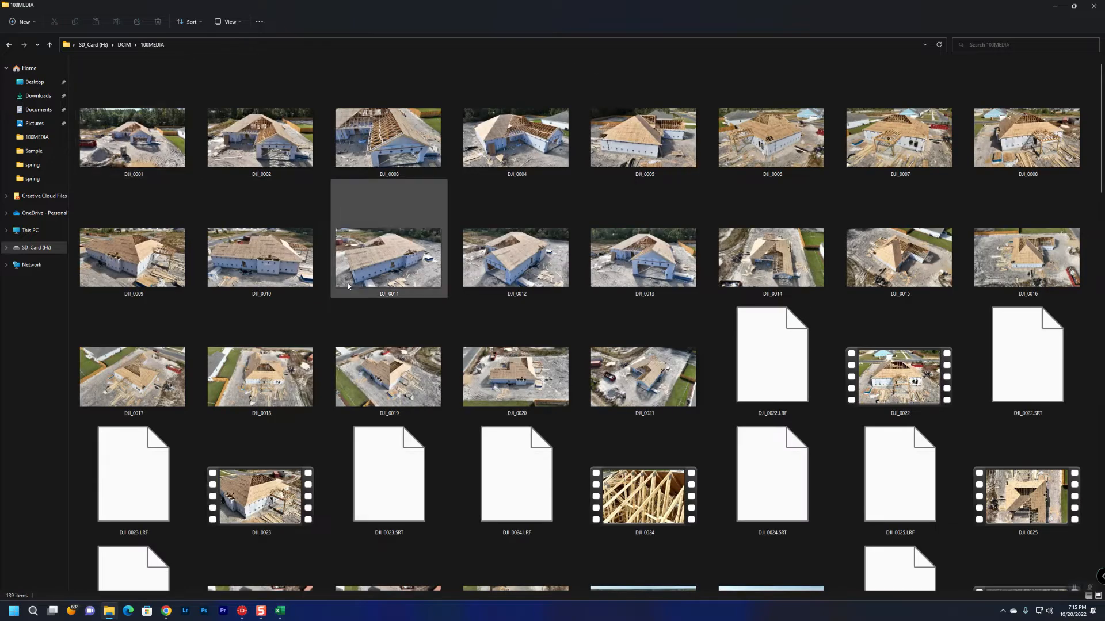
scroll(394, 345, down, 15)
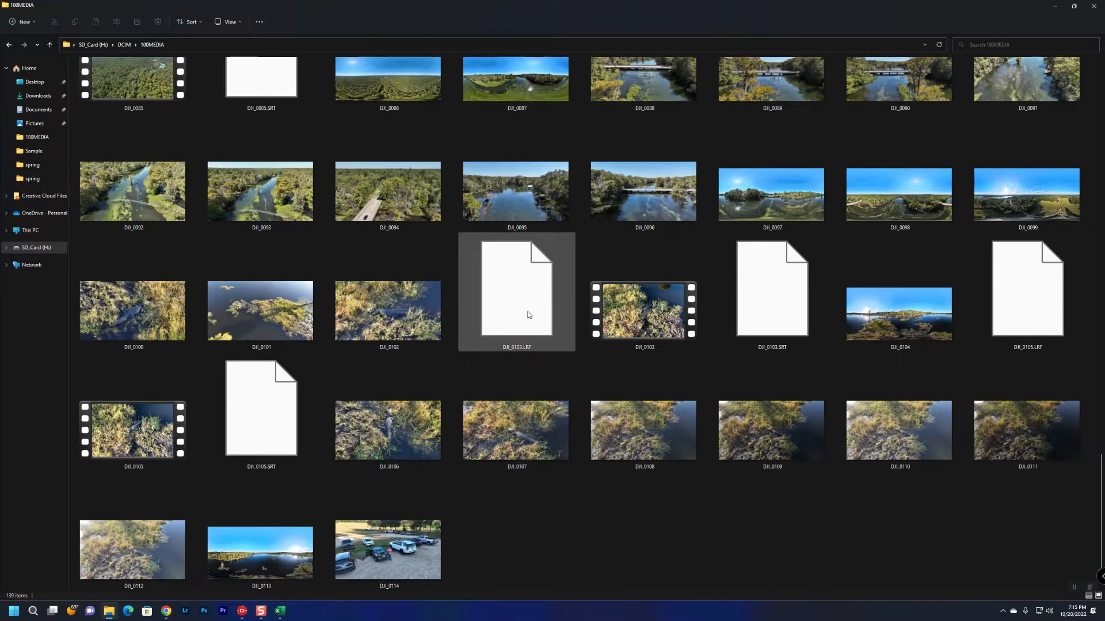
scroll(607, 433, up, 10)
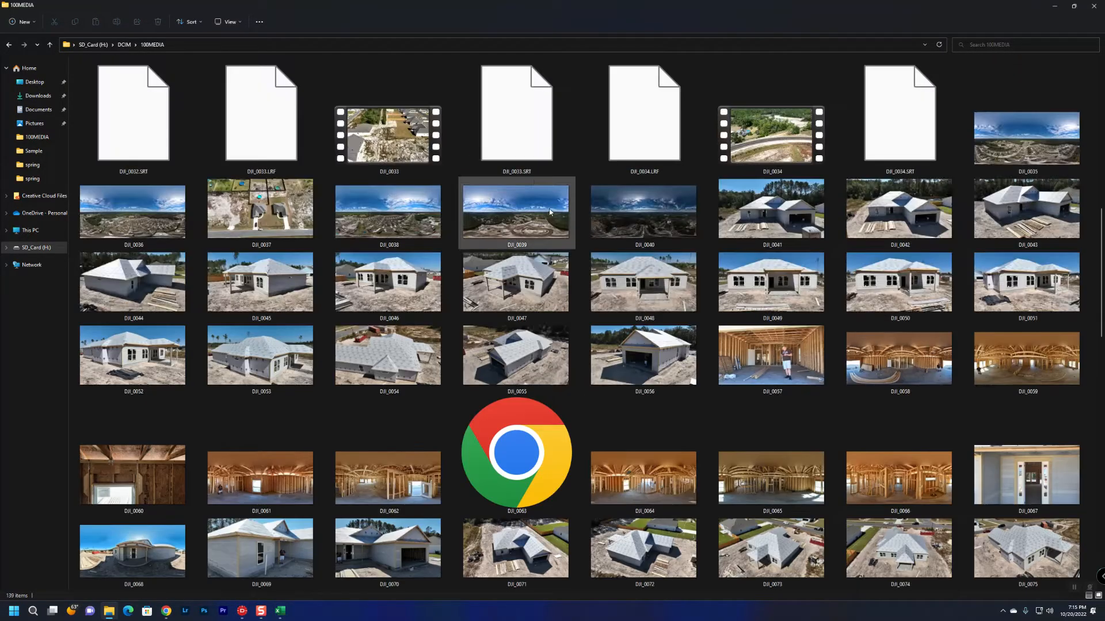
click(529, 143)
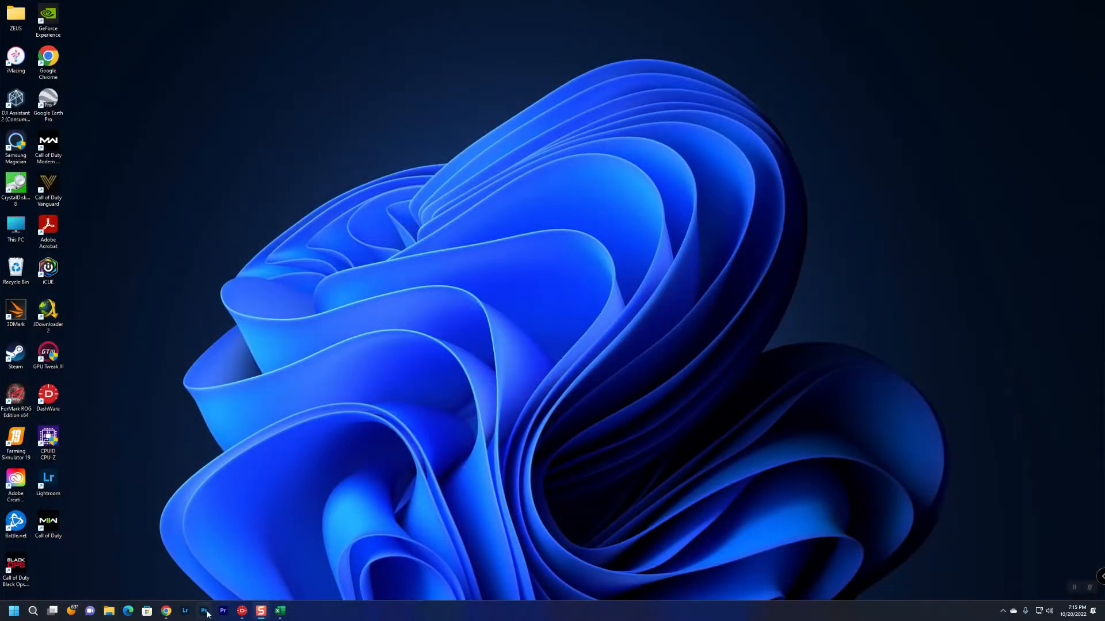
click(166, 611)
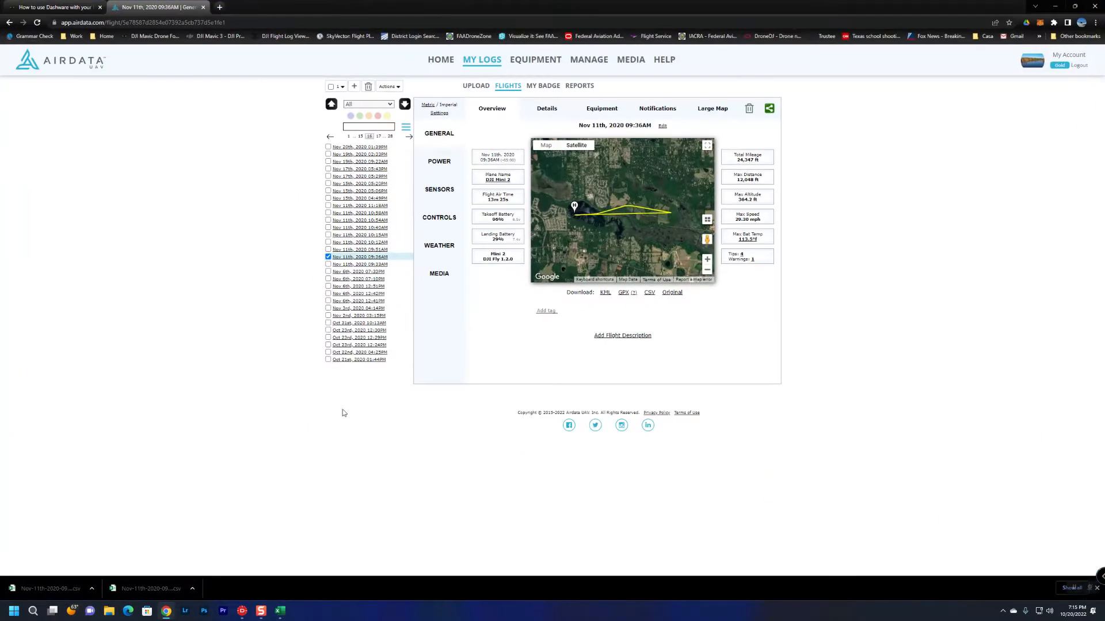
click(1054, 5)
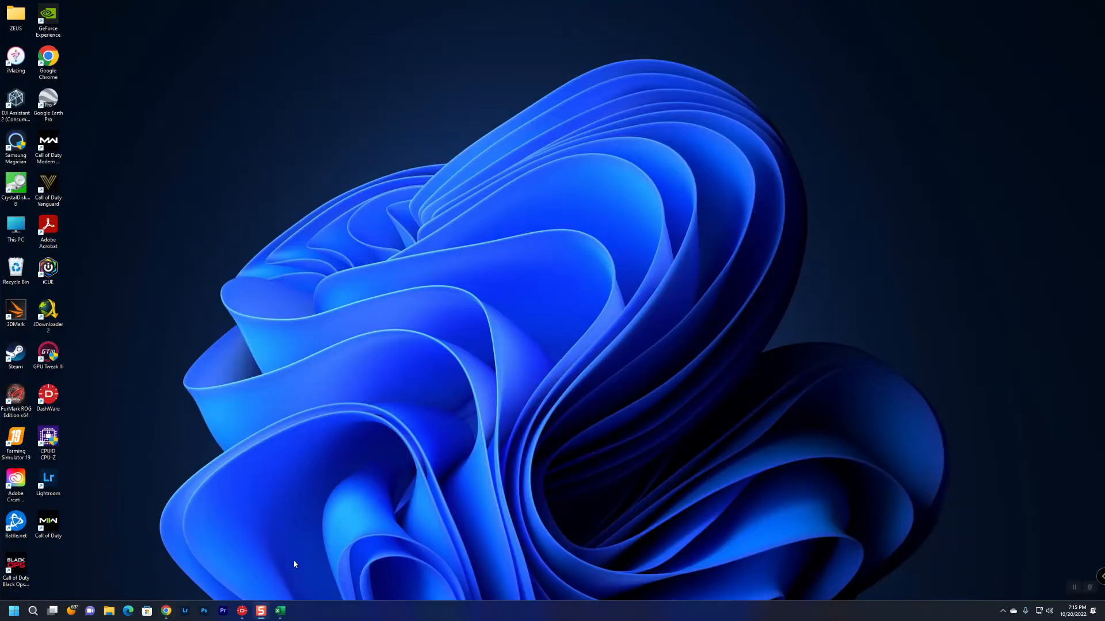
click(108, 611)
click(280, 612)
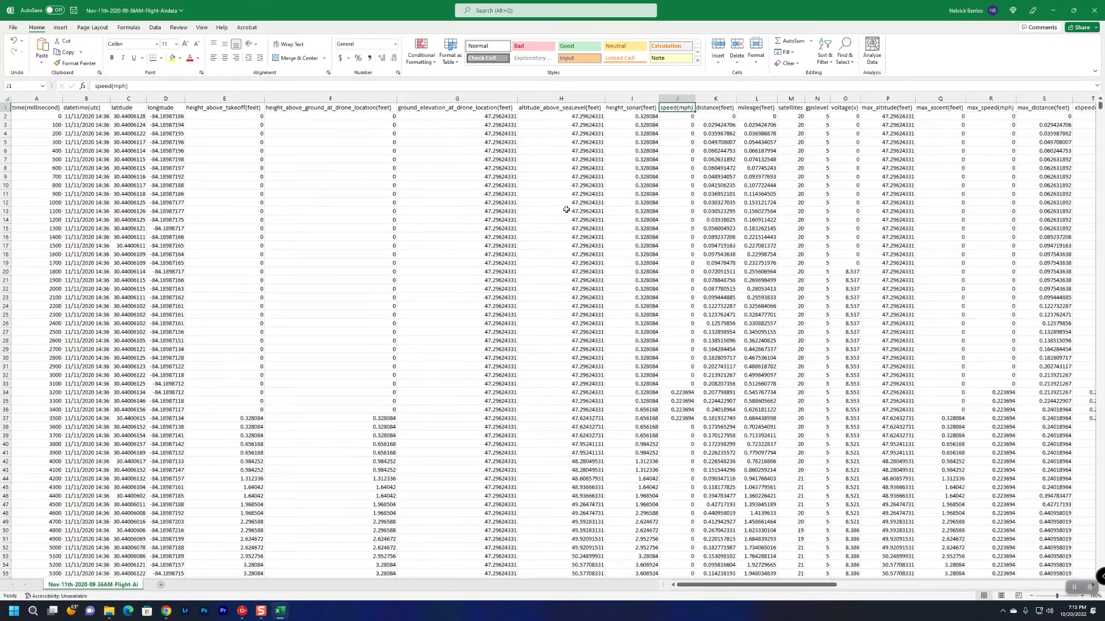
click(1054, 10)
click(1094, 6)
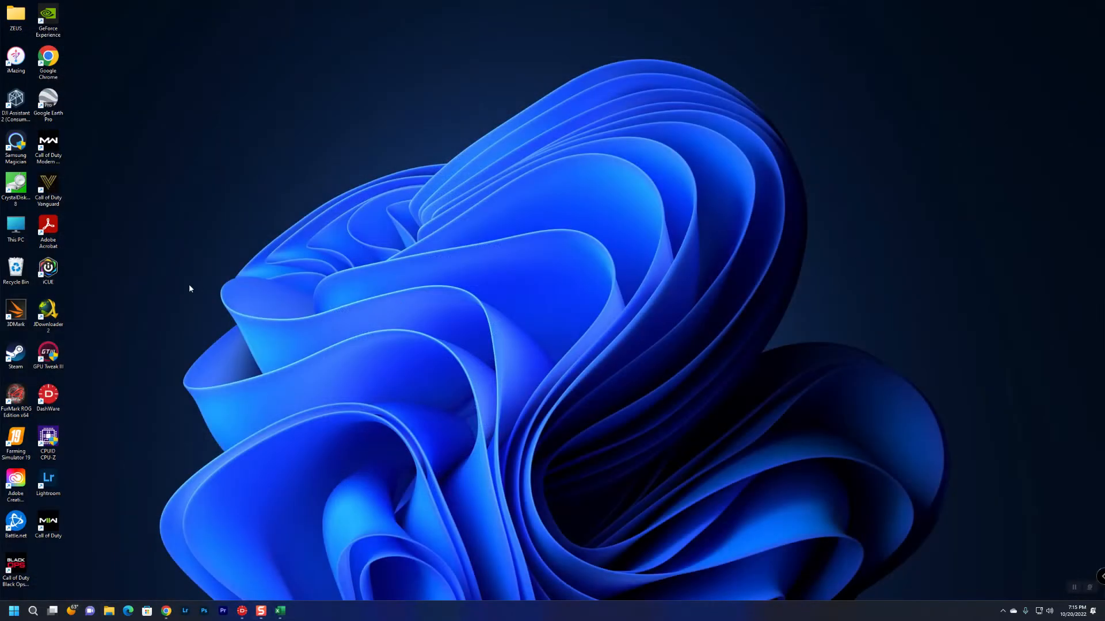
Create a new DashWare project titled with a person's first name and template <None>, and add the video Listo para dash Full.mp4
click(242, 611)
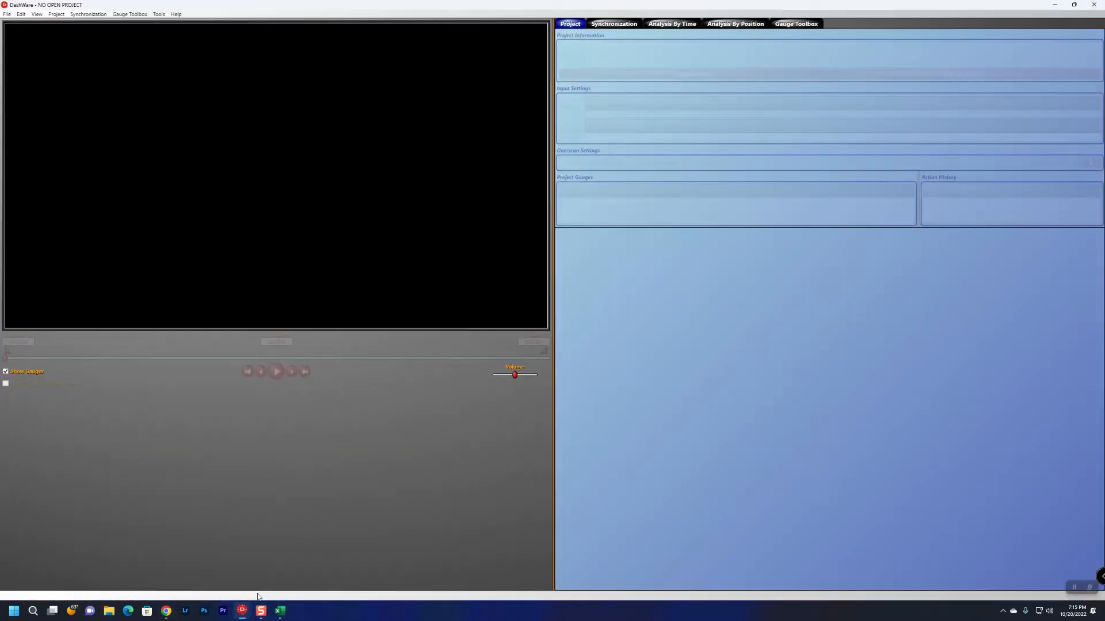
click(7, 14)
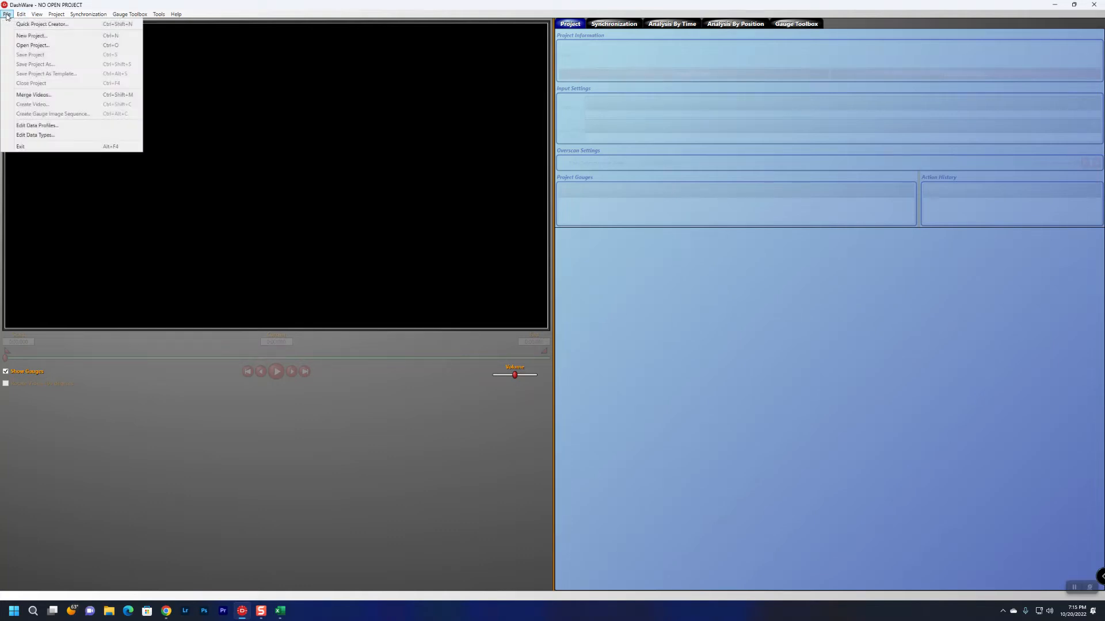
click(50, 37)
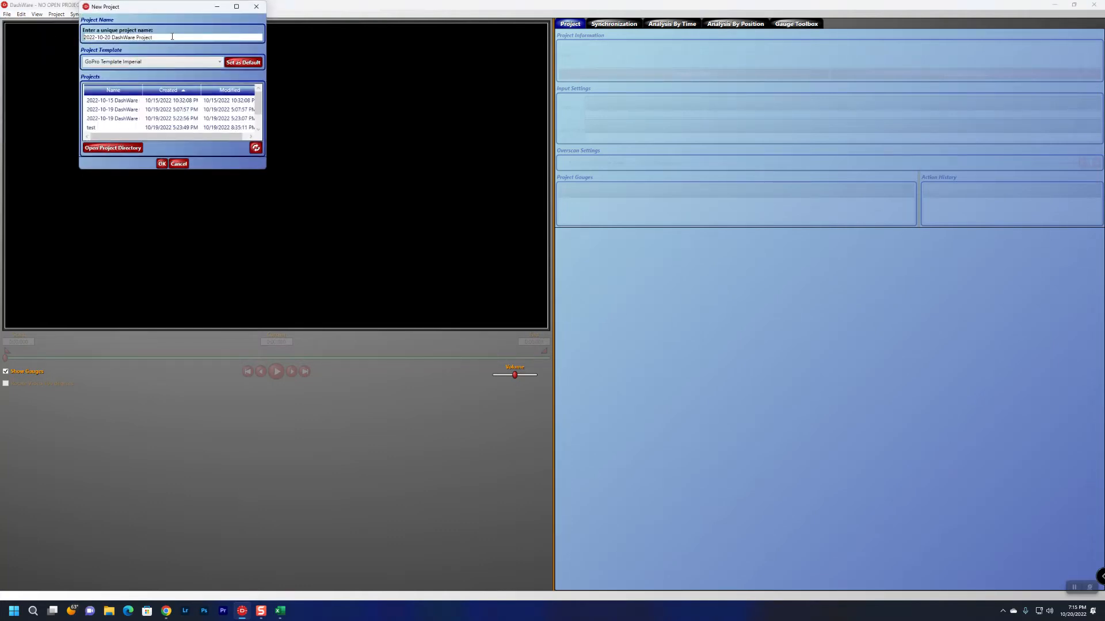
drag(172, 36, 45, 43)
text(Scott)
click(132, 62)
click(95, 73)
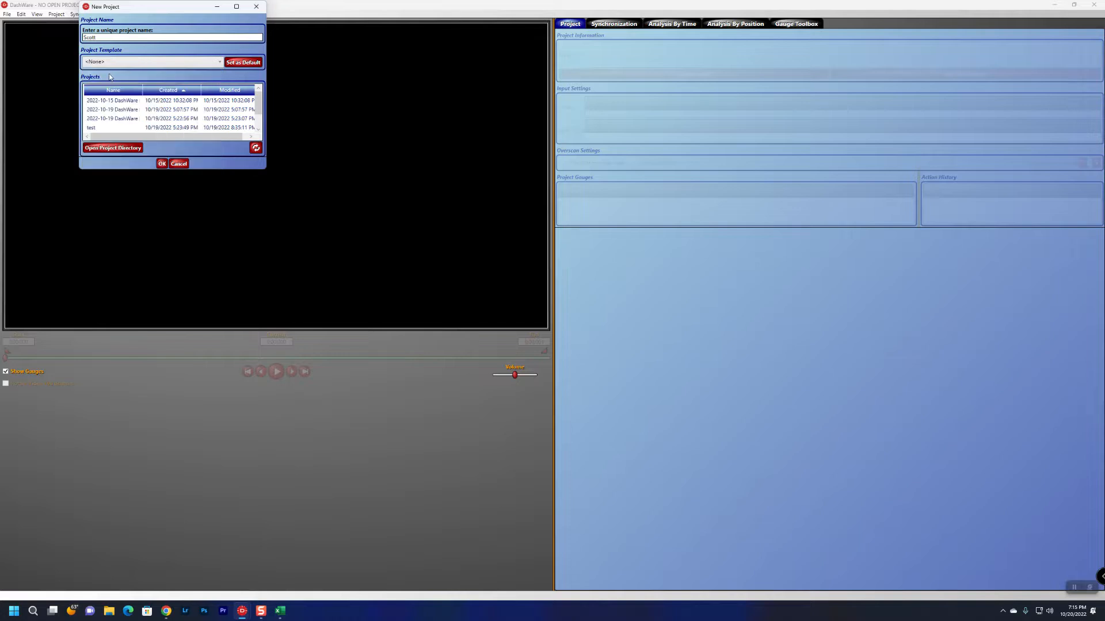
click(162, 164)
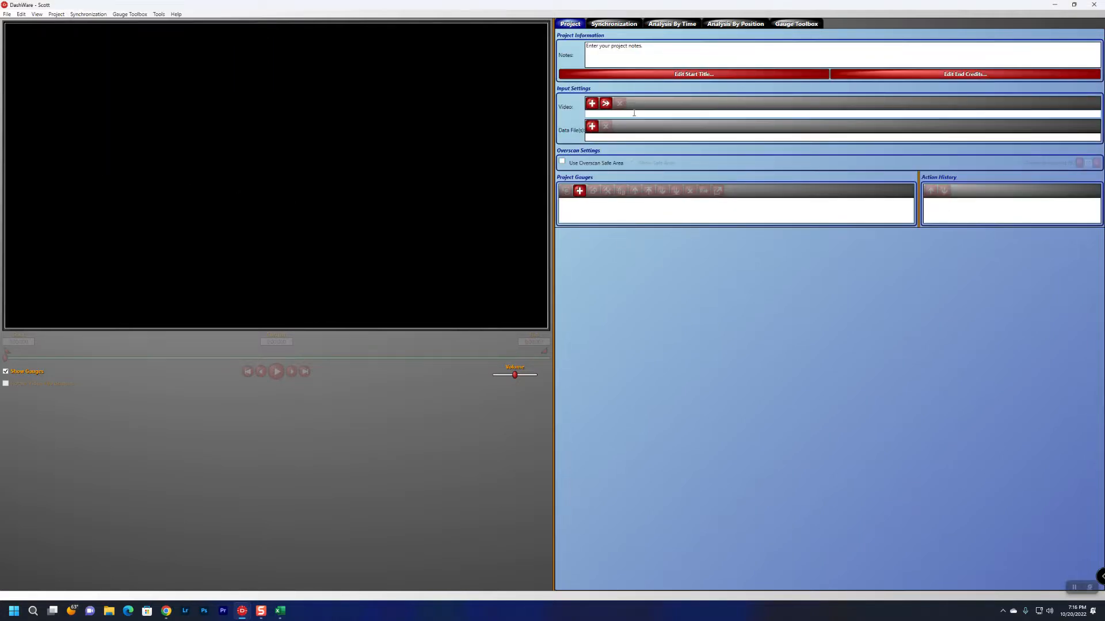
click(595, 104)
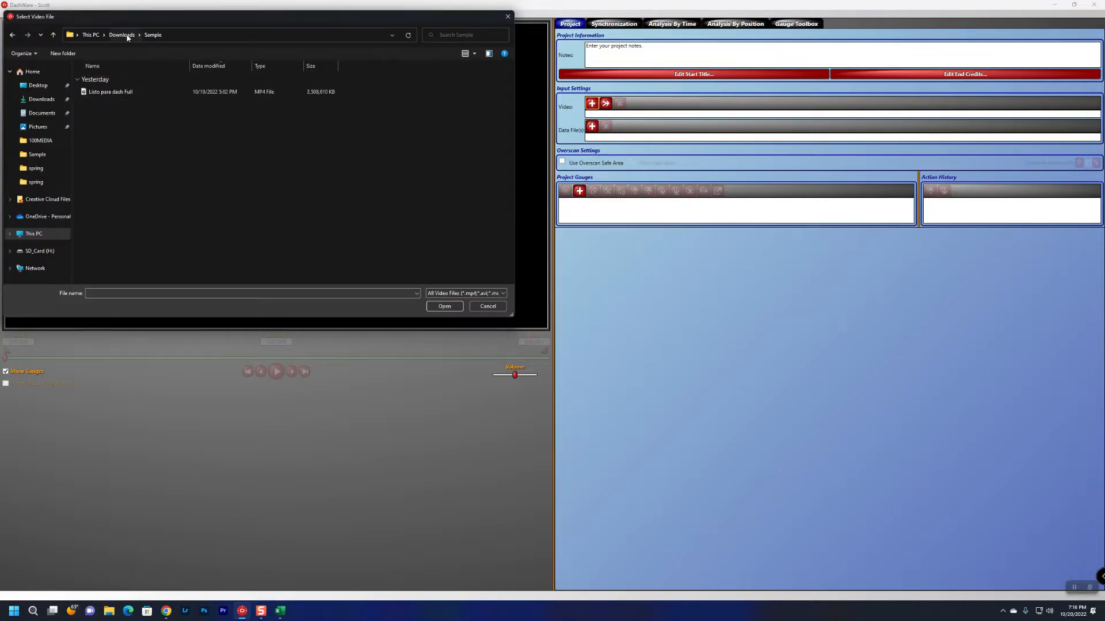
double_click(102, 93)
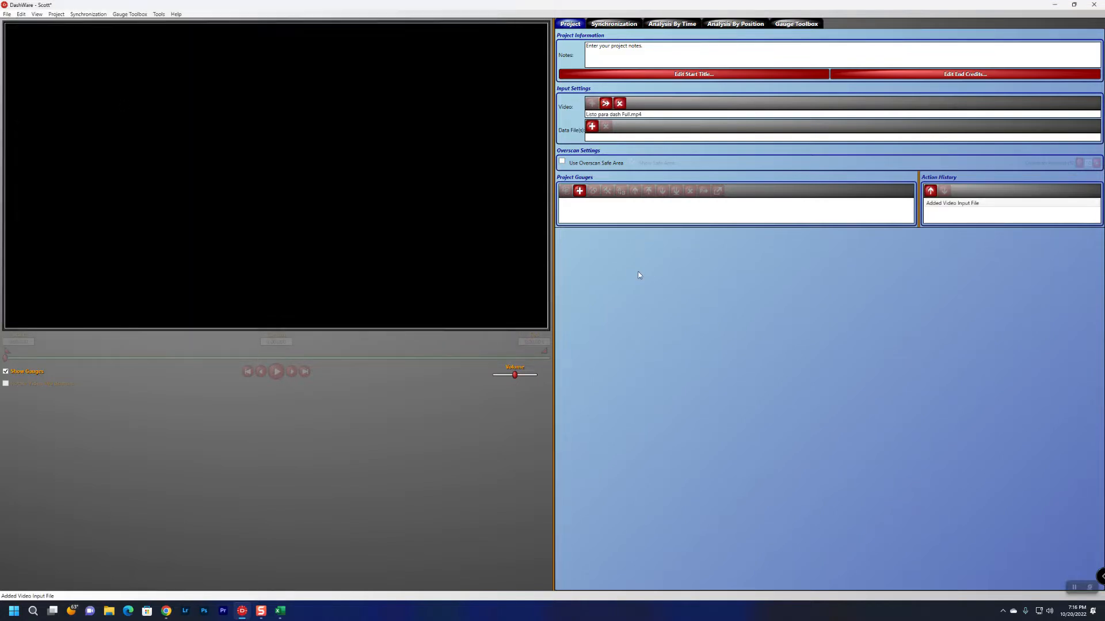
Try to load Nov-11th-2020-09-36AM-Flight-Airdata from the Downloads folder as the project's data logger file
click(592, 126)
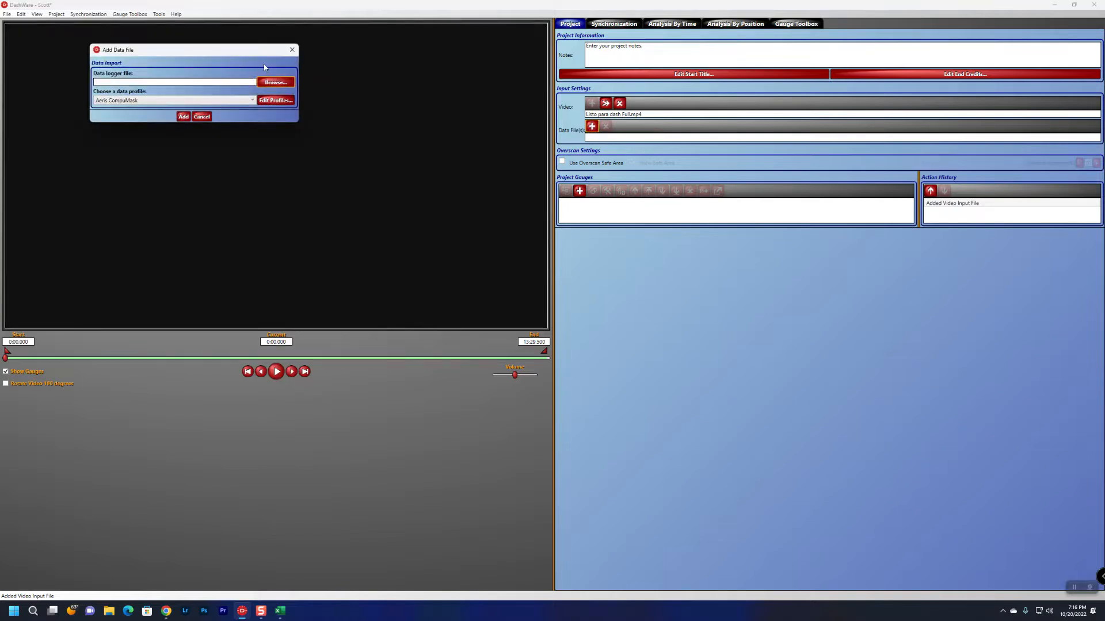
click(274, 82)
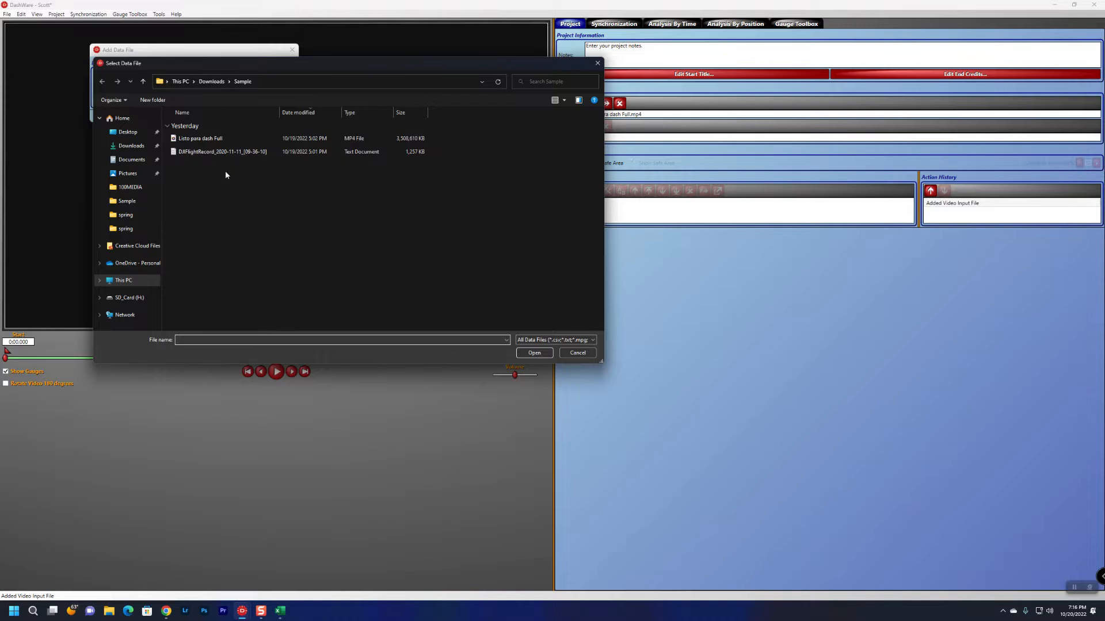
click(208, 85)
click(213, 138)
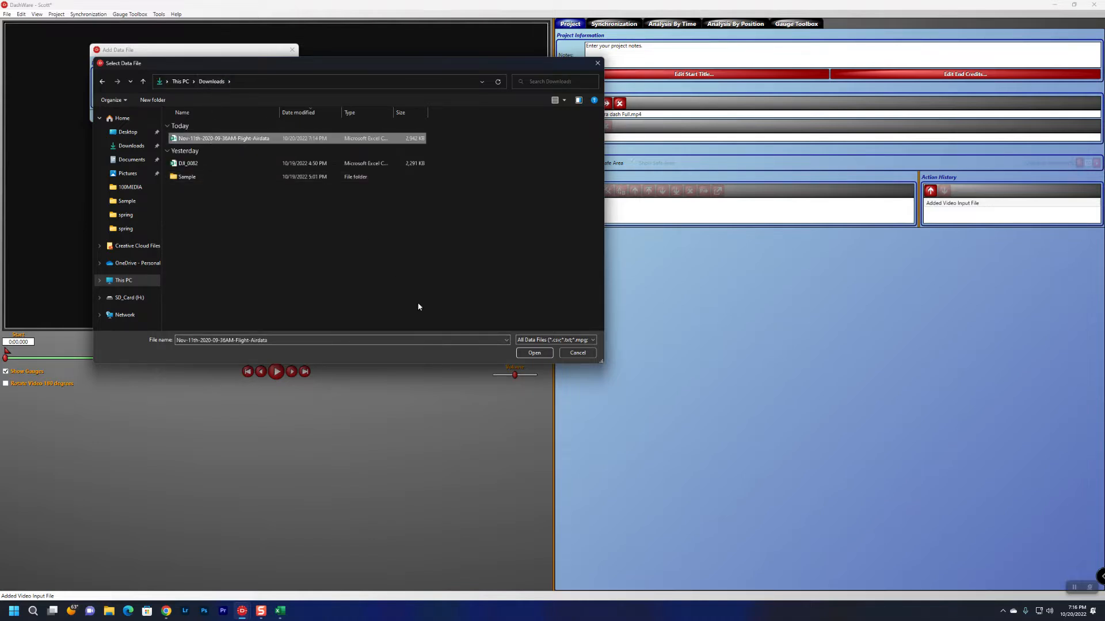
click(534, 353)
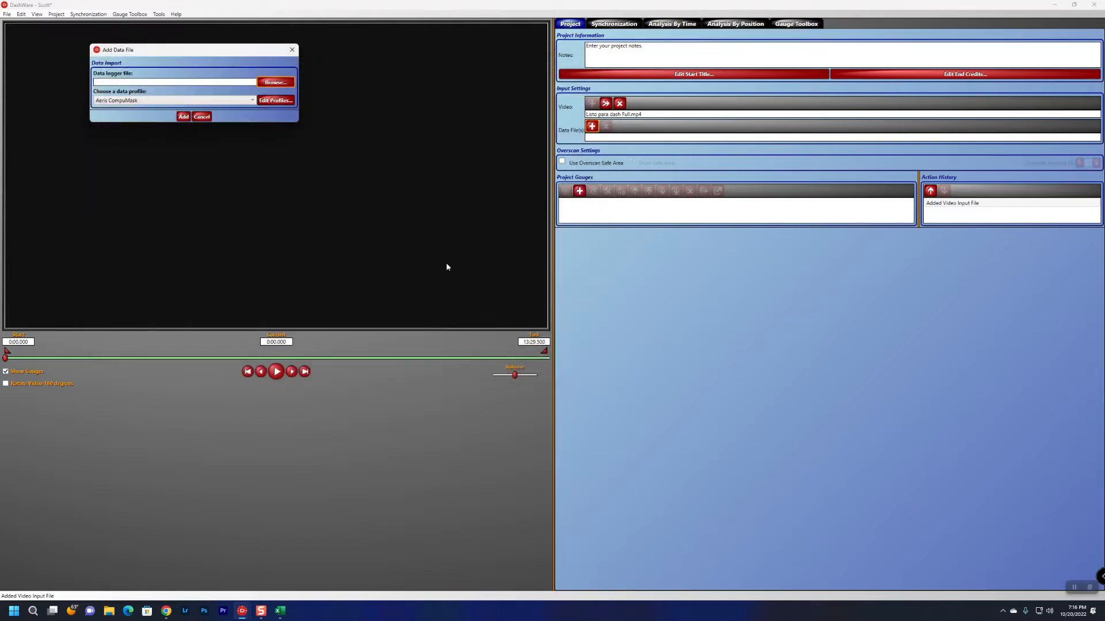
click(160, 102)
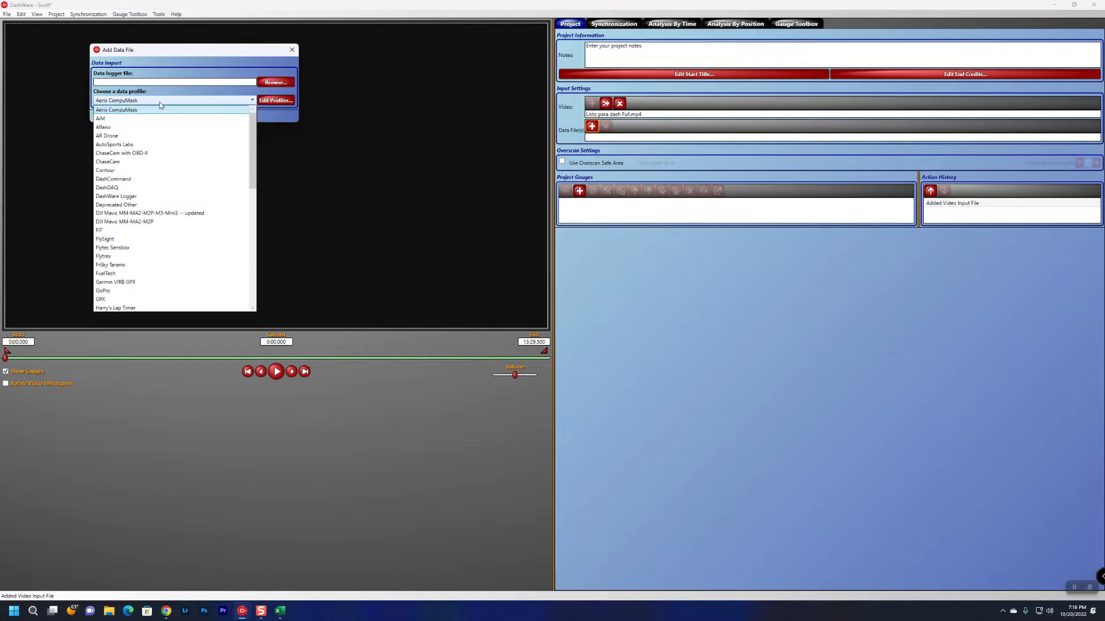
click(171, 53)
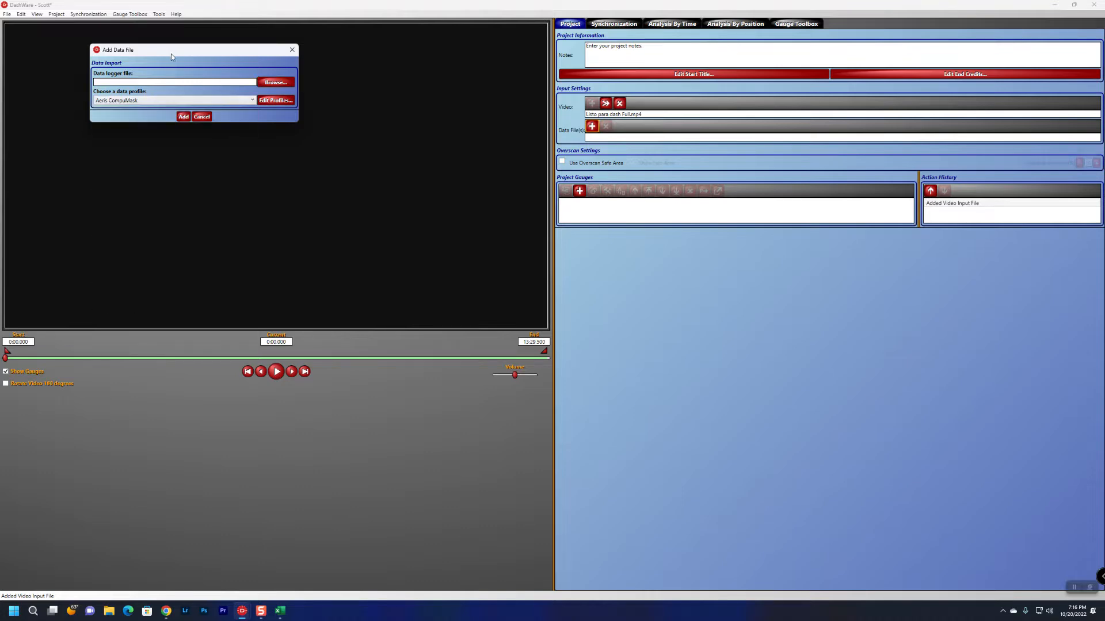
Close the flight log workbook in Excel without saving its changes
click(281, 611)
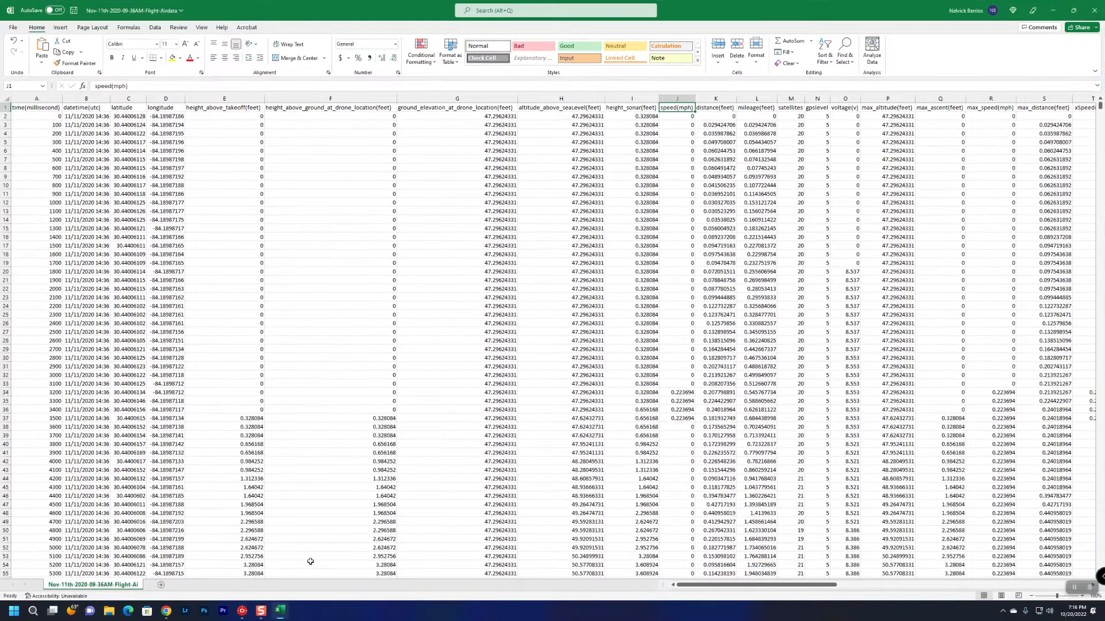
click(1102, 5)
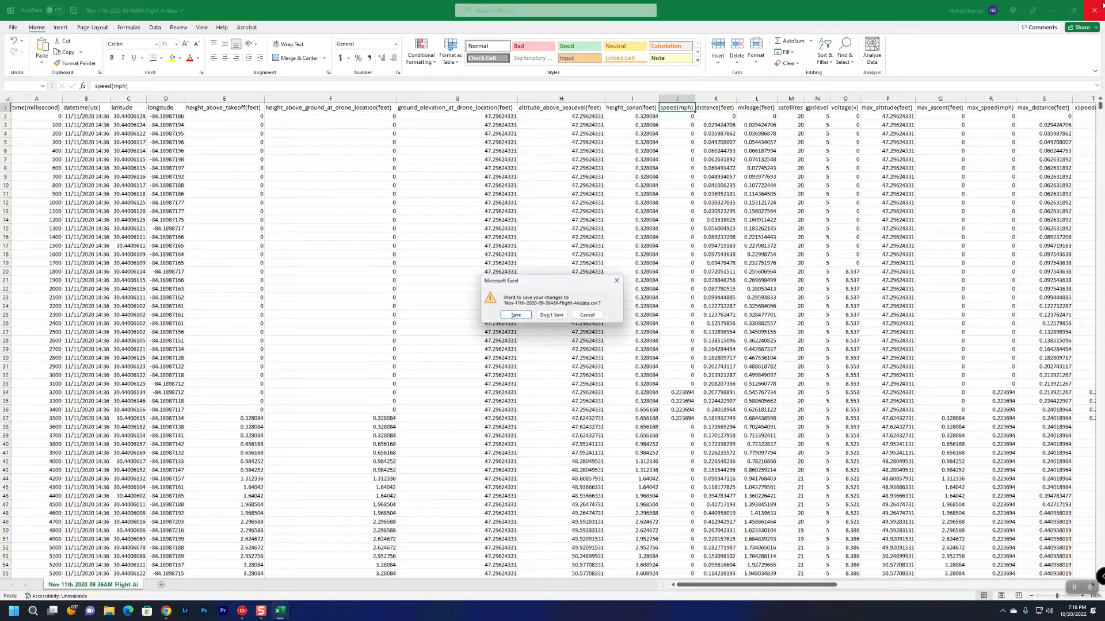
click(552, 316)
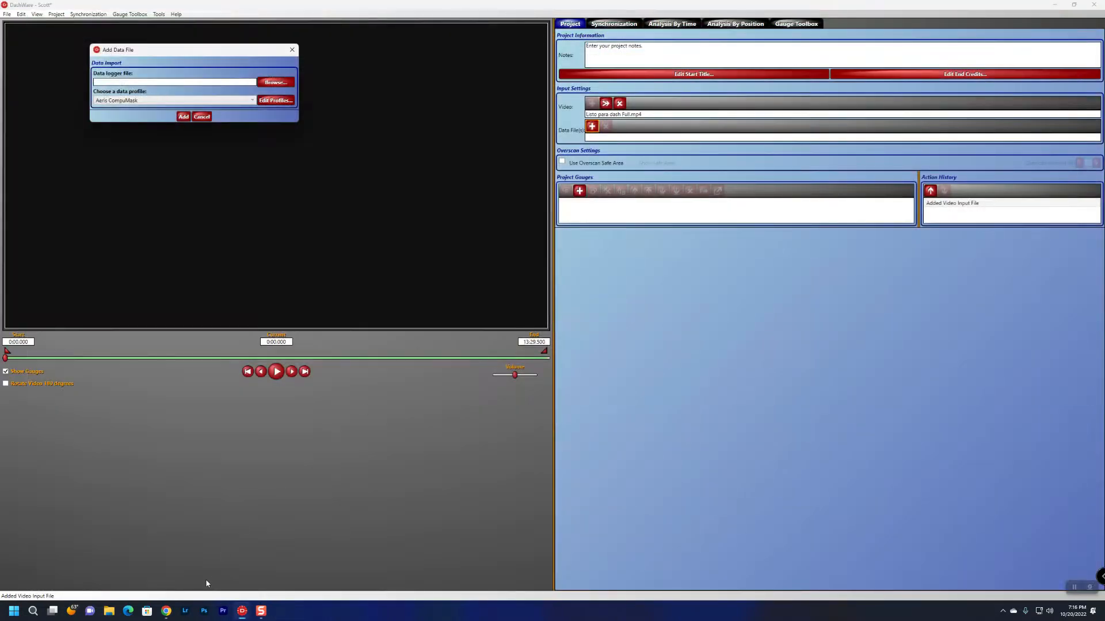
Download the Nov 11th, 2020 09:36AM flight's CSV from Airdata again as Nov-11th-2020-09-36AM-Flight-Airdata 2 and return to DashWare
click(167, 611)
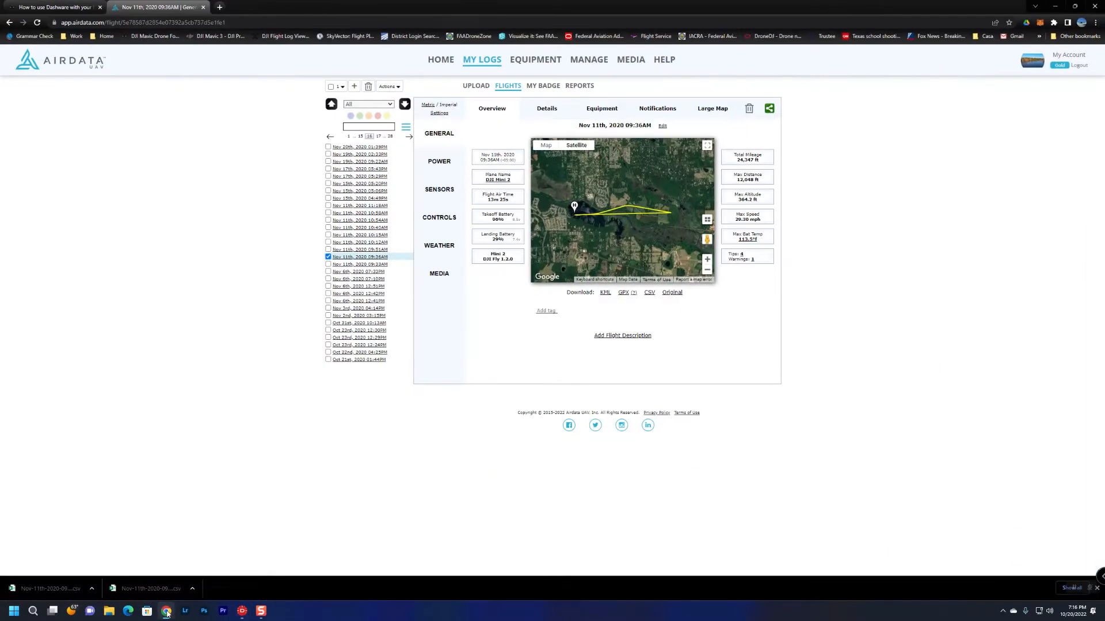
click(649, 293)
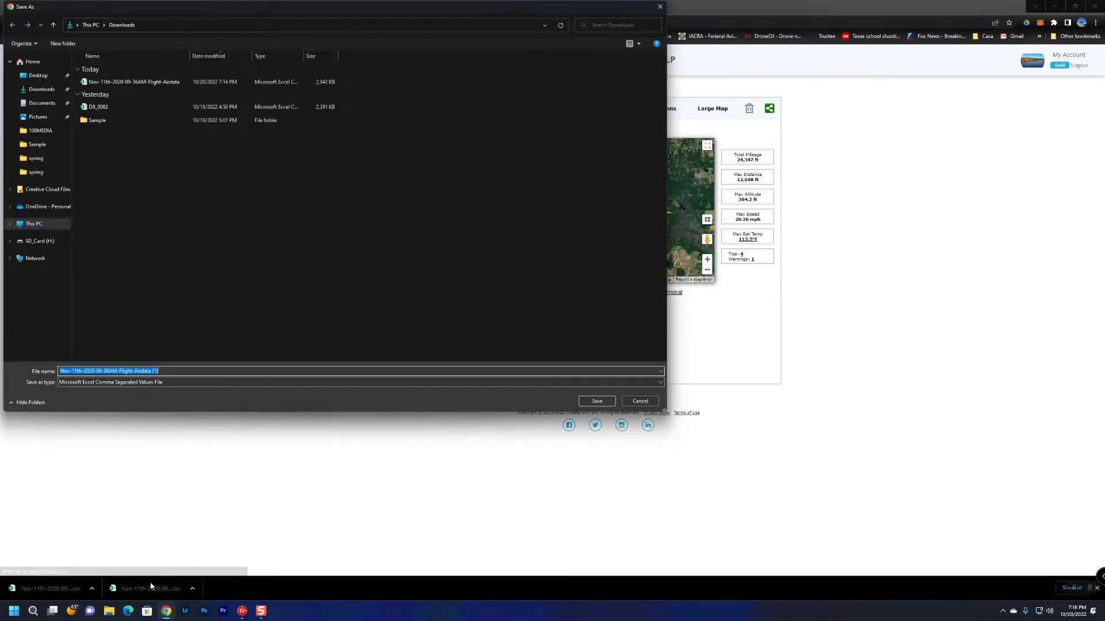
click(194, 372)
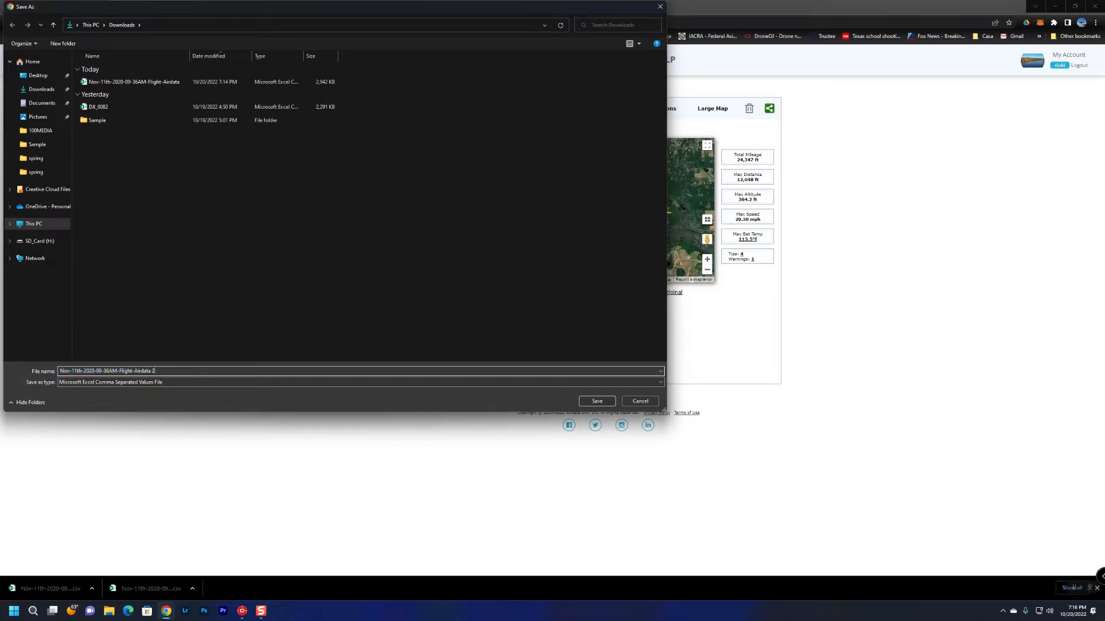
click(596, 401)
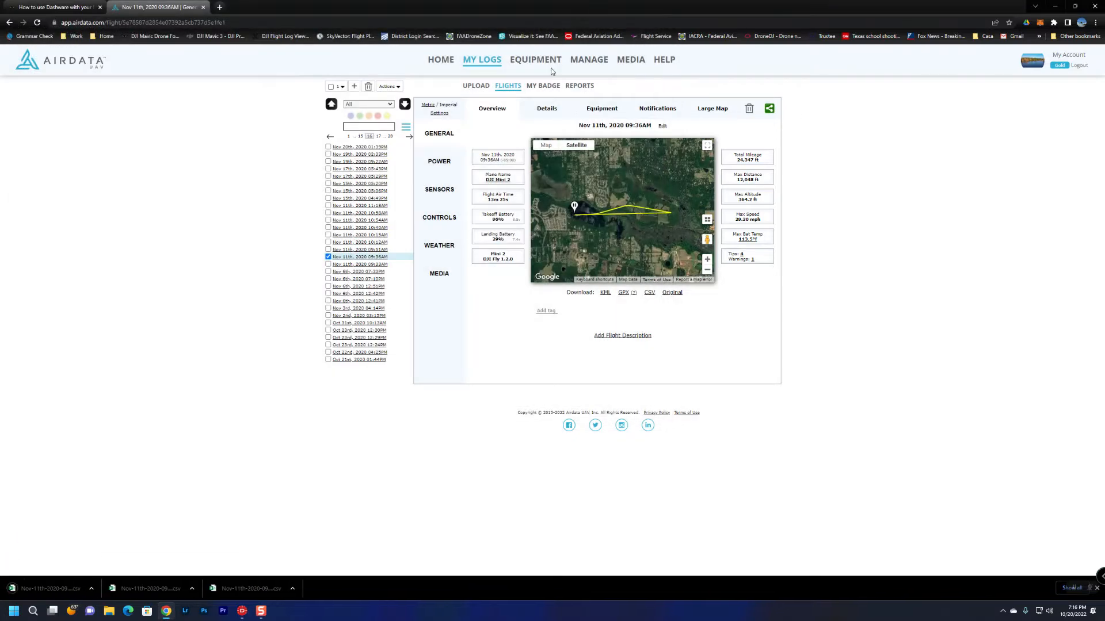
click(46, 7)
click(1055, 6)
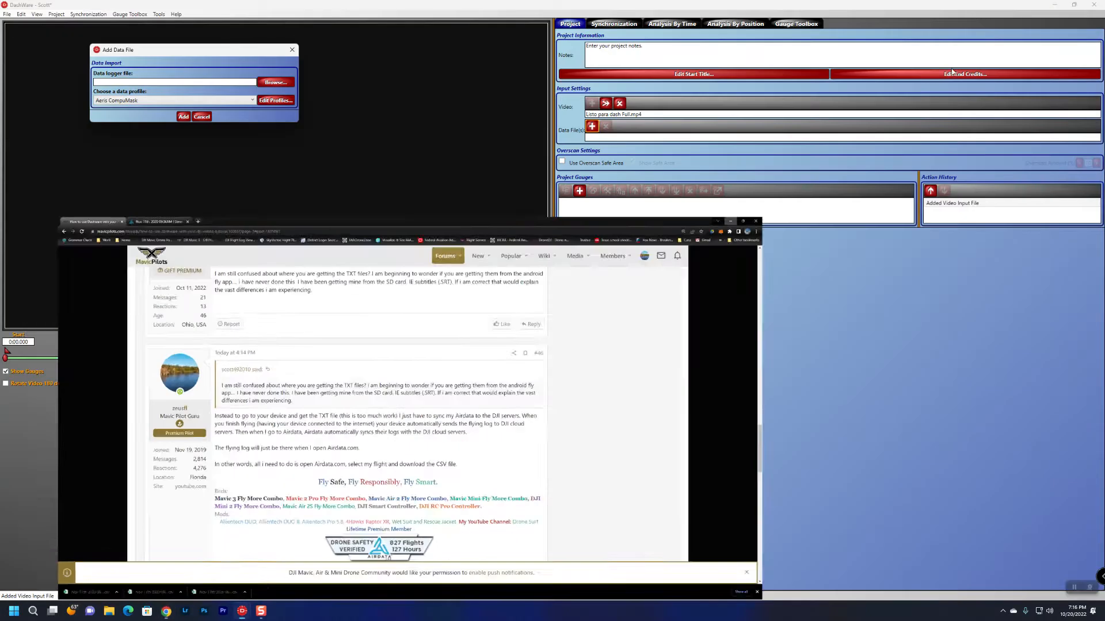
Try to add Nov-11th-2020-09-36AM-Flight-Airdata as the data file using the profile DJI Mavic MM-MA2-M2P-M3-Mini3 -- updated
click(275, 82)
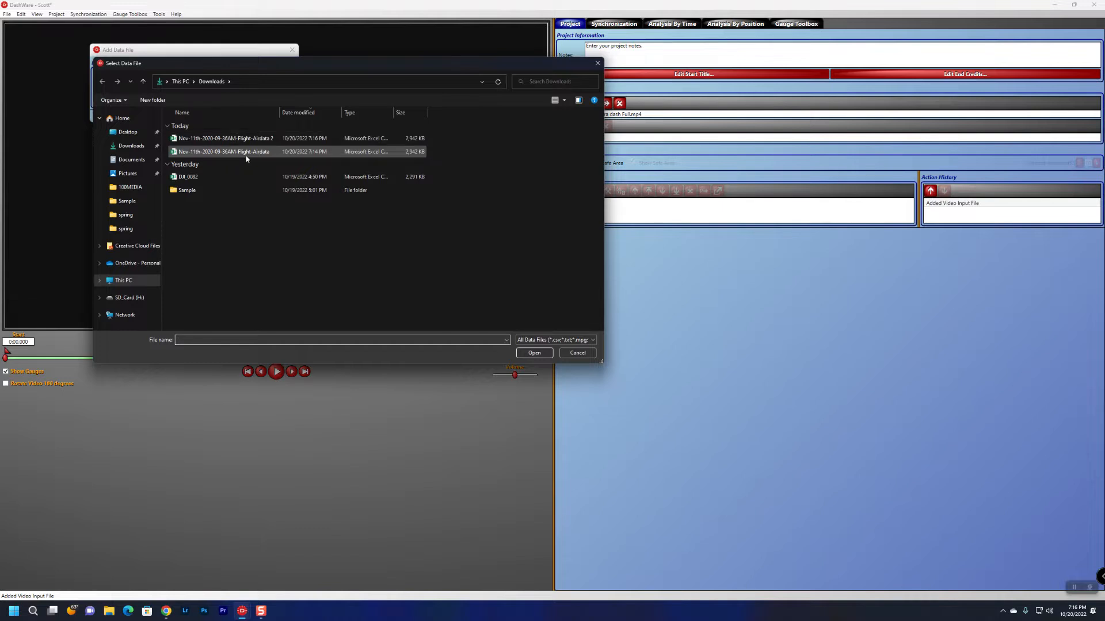
click(230, 151)
click(532, 354)
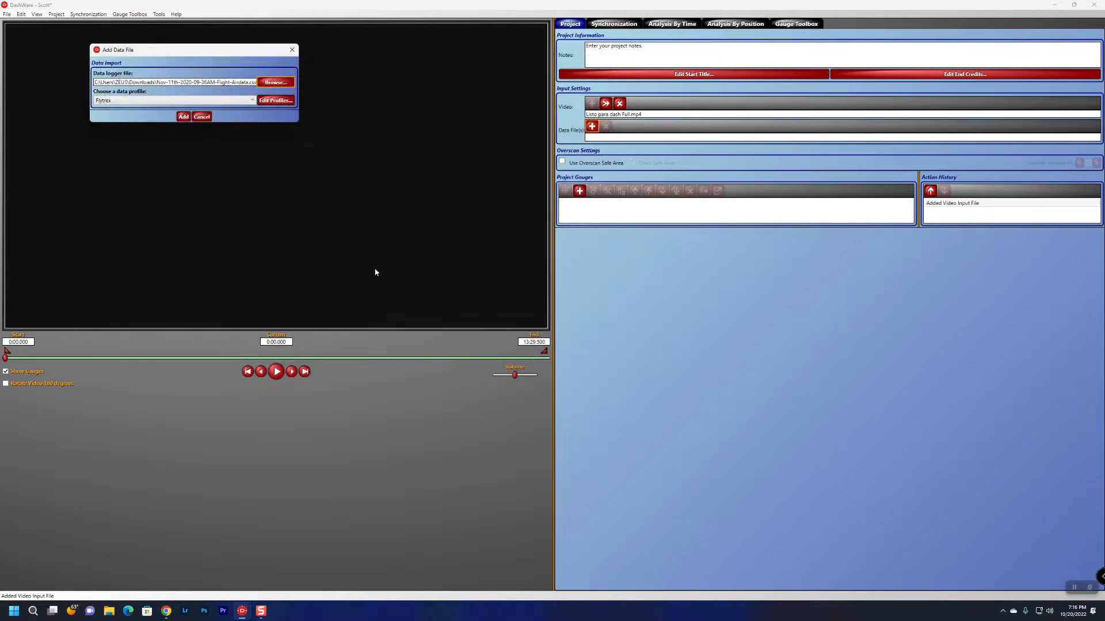
click(190, 101)
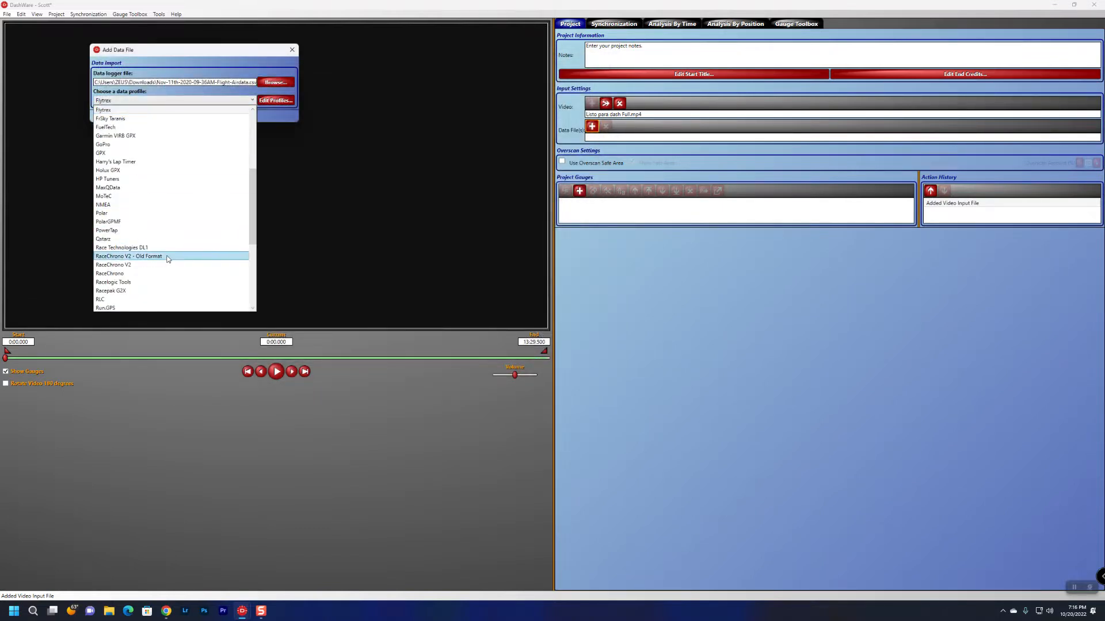
scroll(171, 260, up, 3)
click(179, 145)
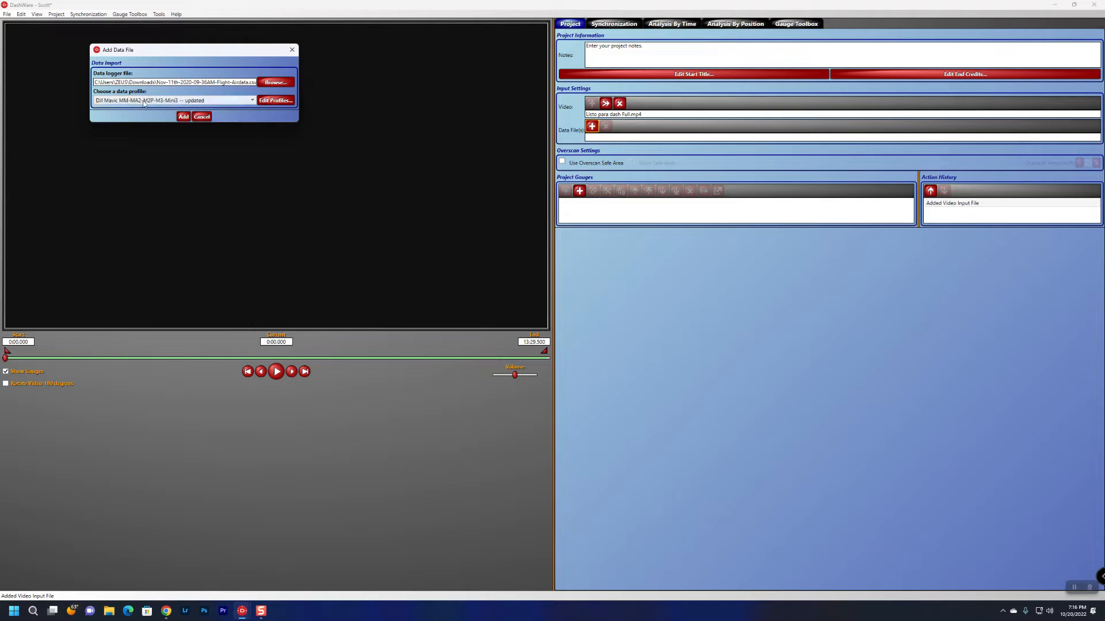
click(183, 116)
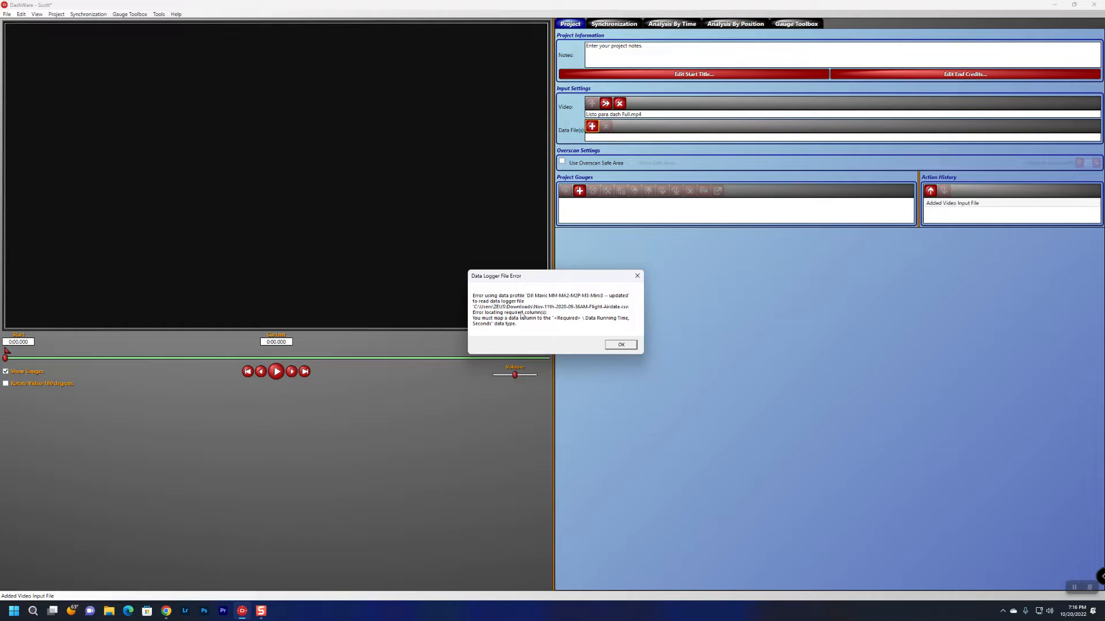
click(630, 347)
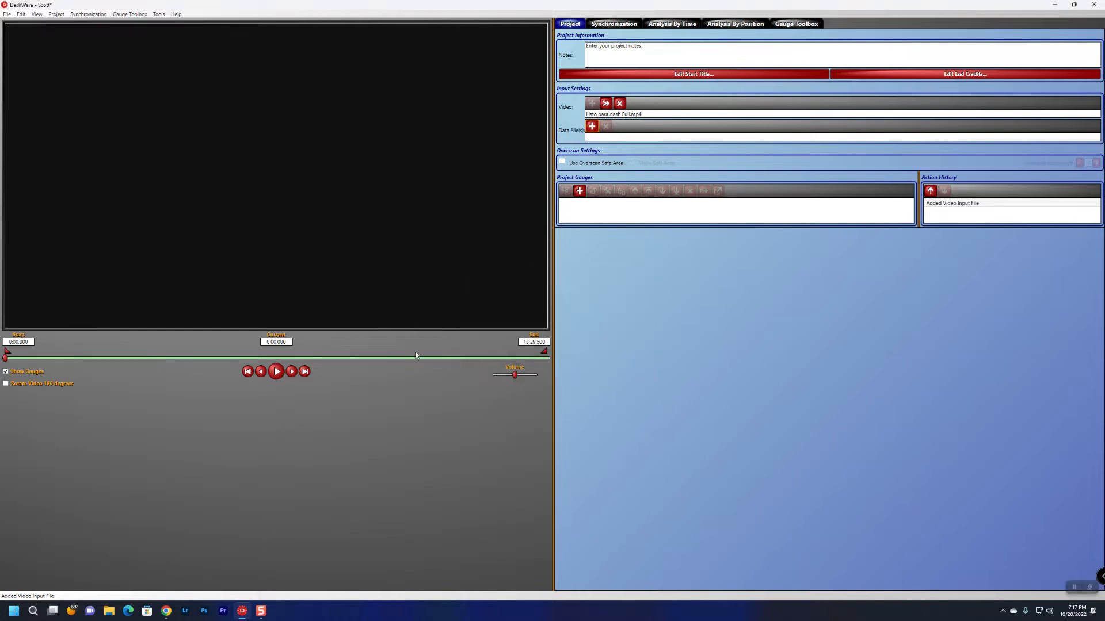
Play the beginning of the project video and check the project's Synchronization view
click(276, 371)
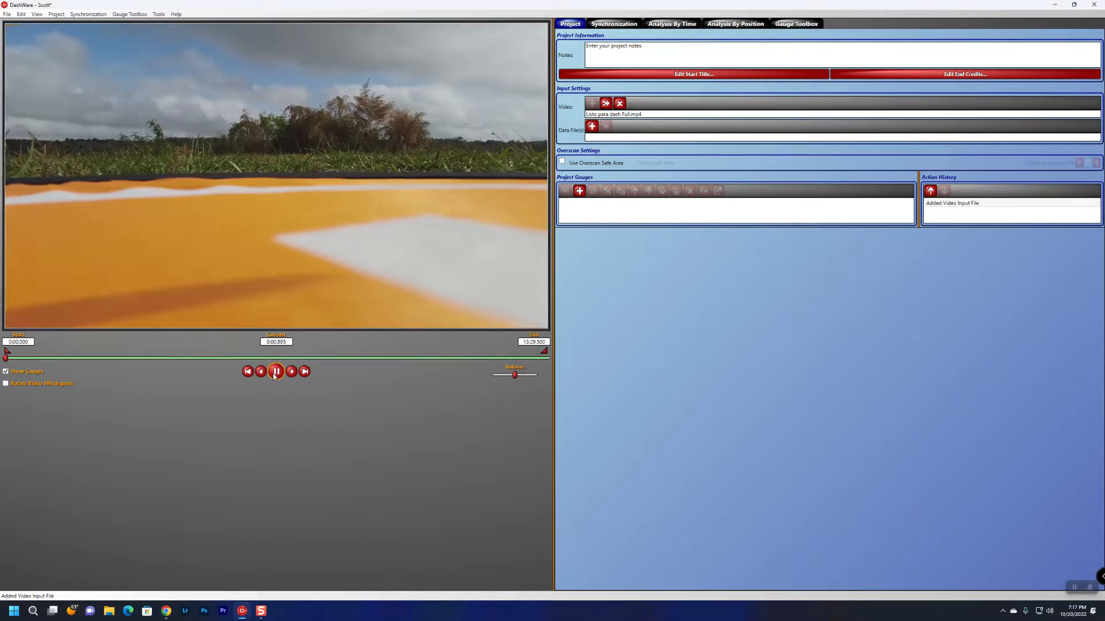
click(607, 26)
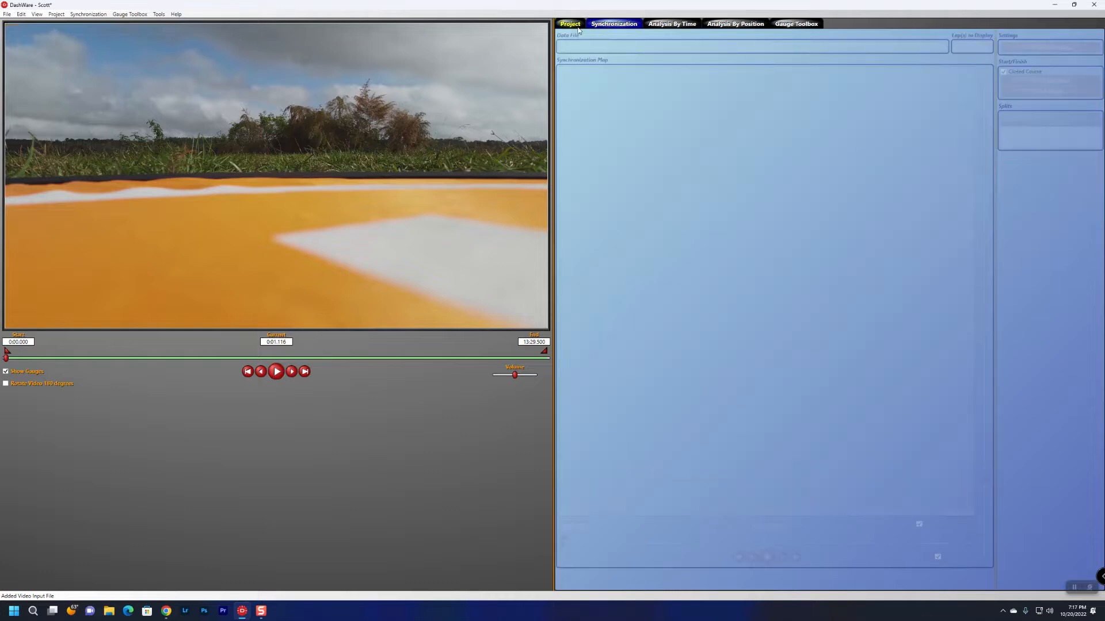
Try again to add Nov-11th-2020-09-36AM-Flight-Airdata as the project's data file with the DJI Mavic MM-MA2-M2P-M3-Mini3 -- updated profile
click(596, 127)
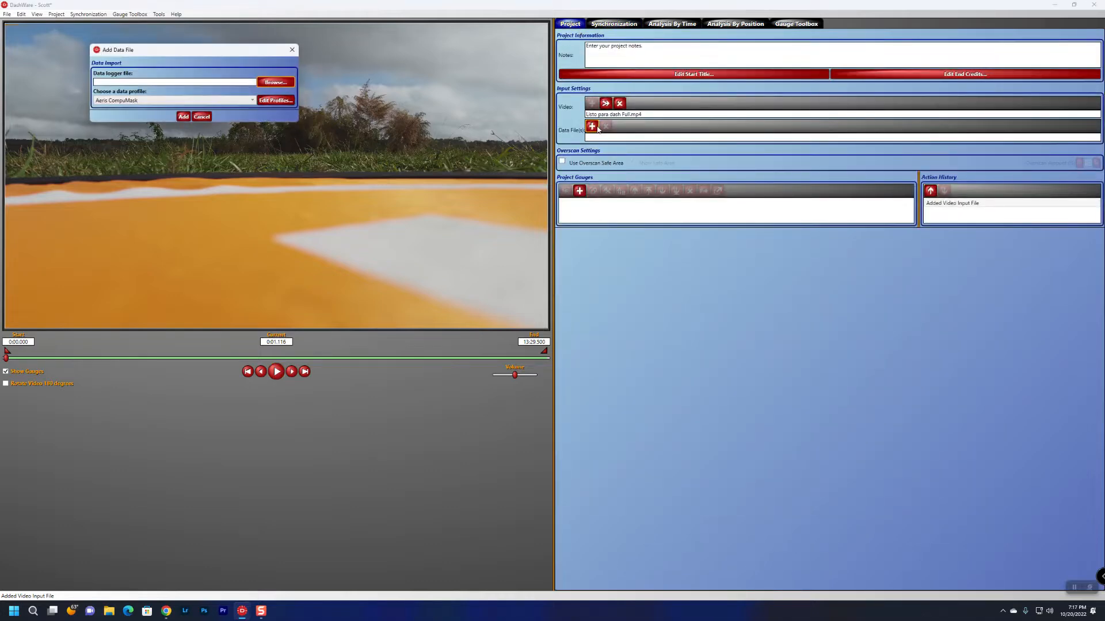
click(275, 82)
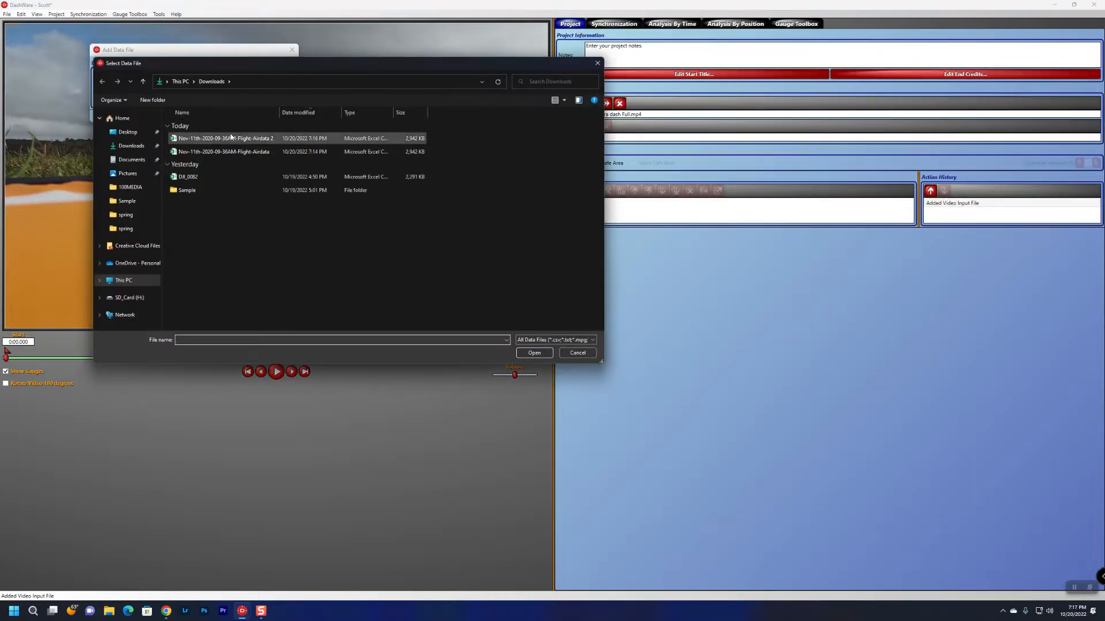
double_click(233, 153)
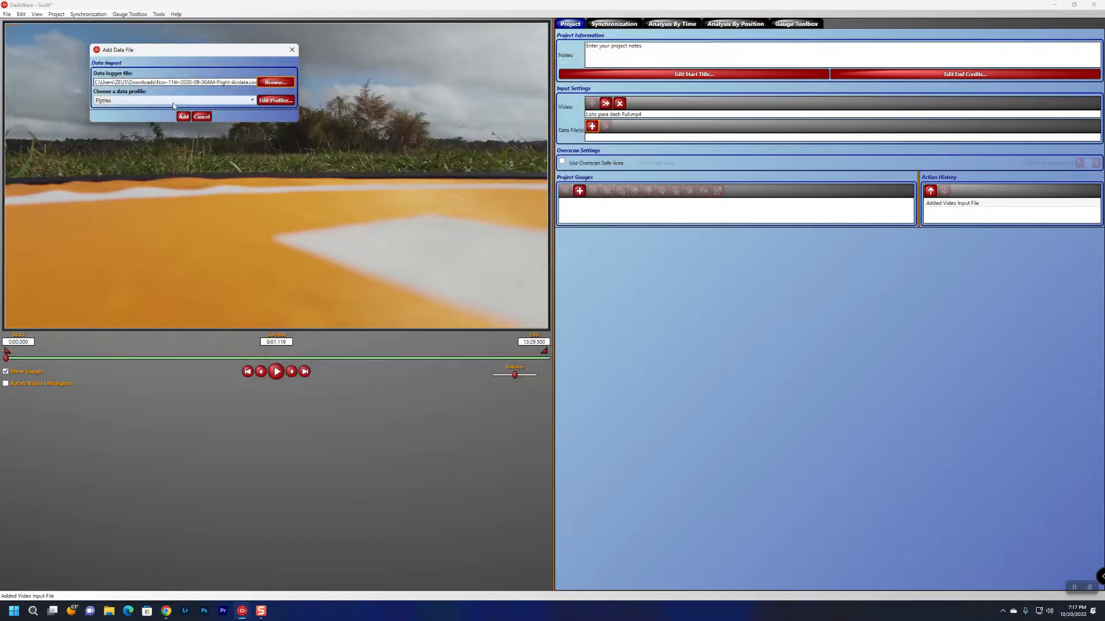
click(173, 101)
scroll(184, 230, up, 5)
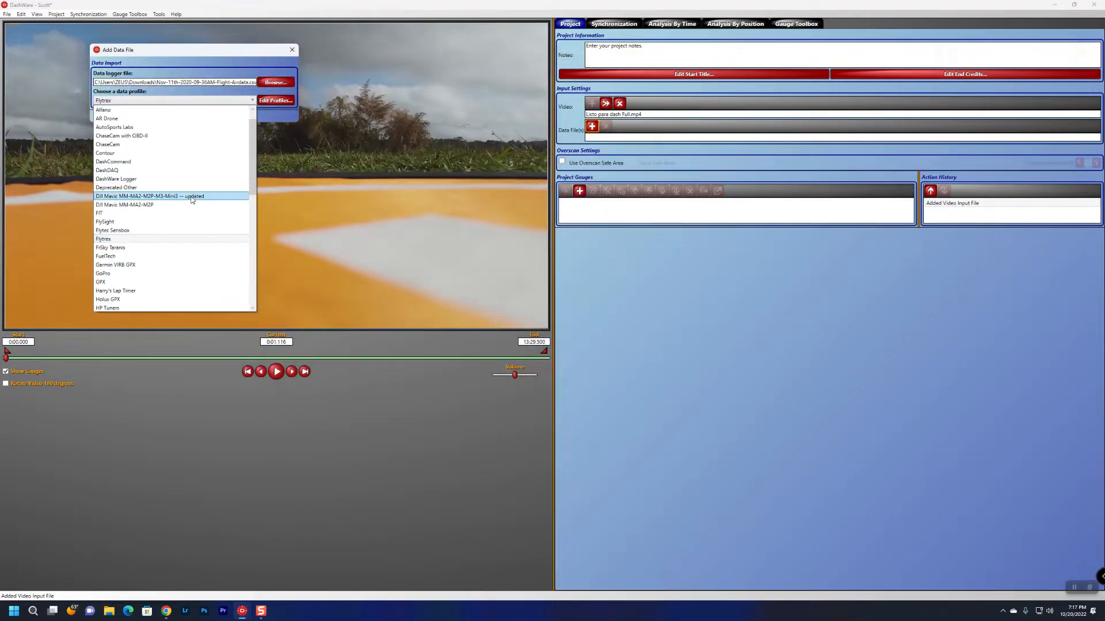
click(190, 194)
click(183, 116)
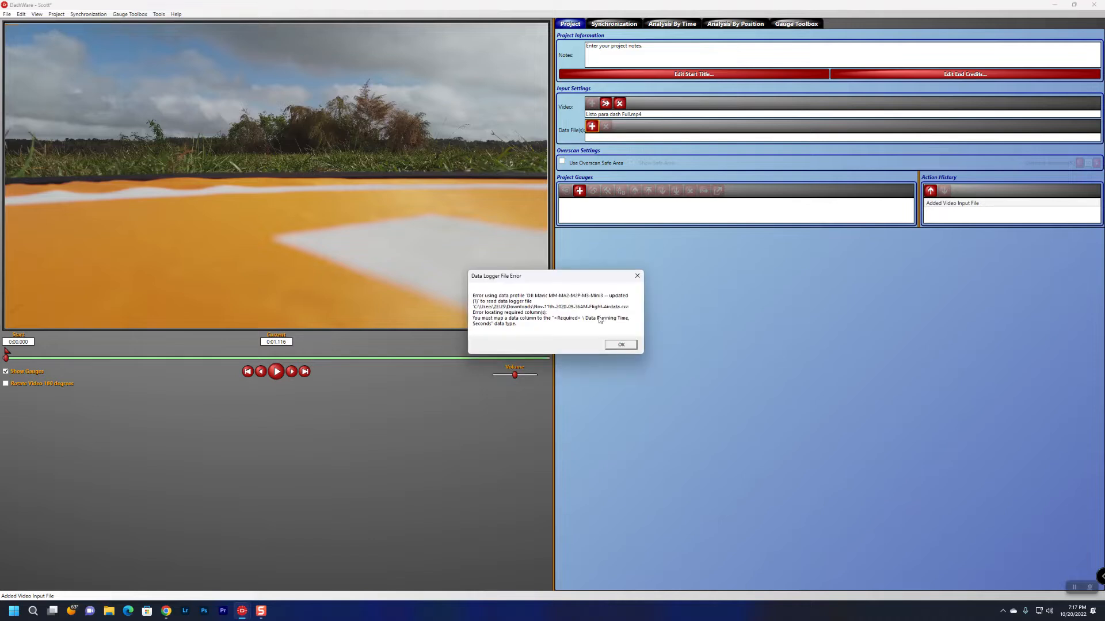
click(622, 346)
click(7, 15)
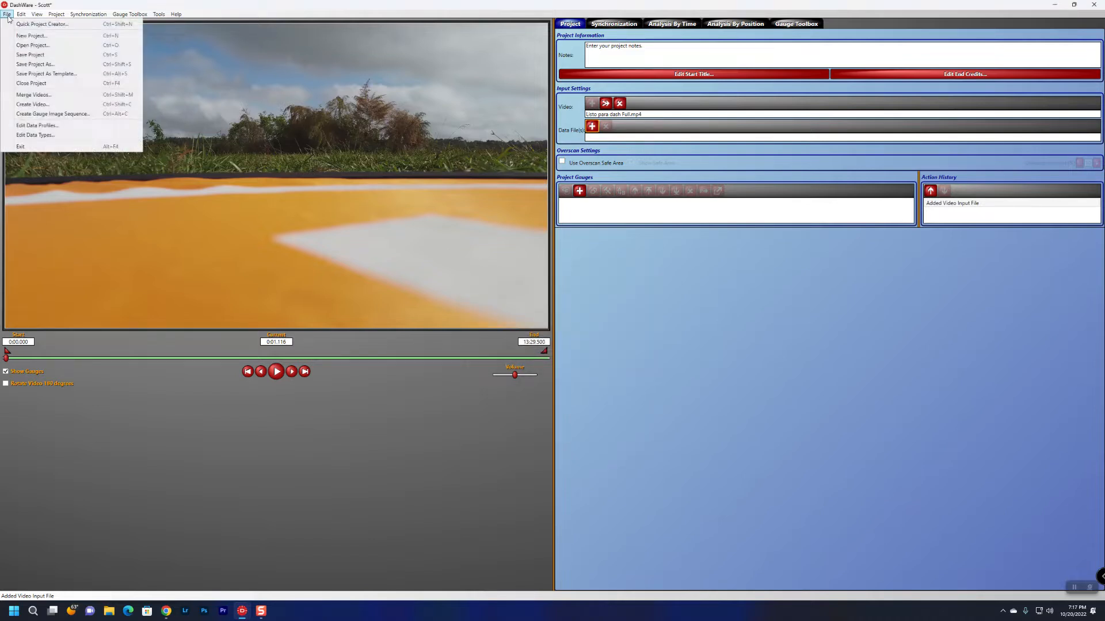
click(50, 126)
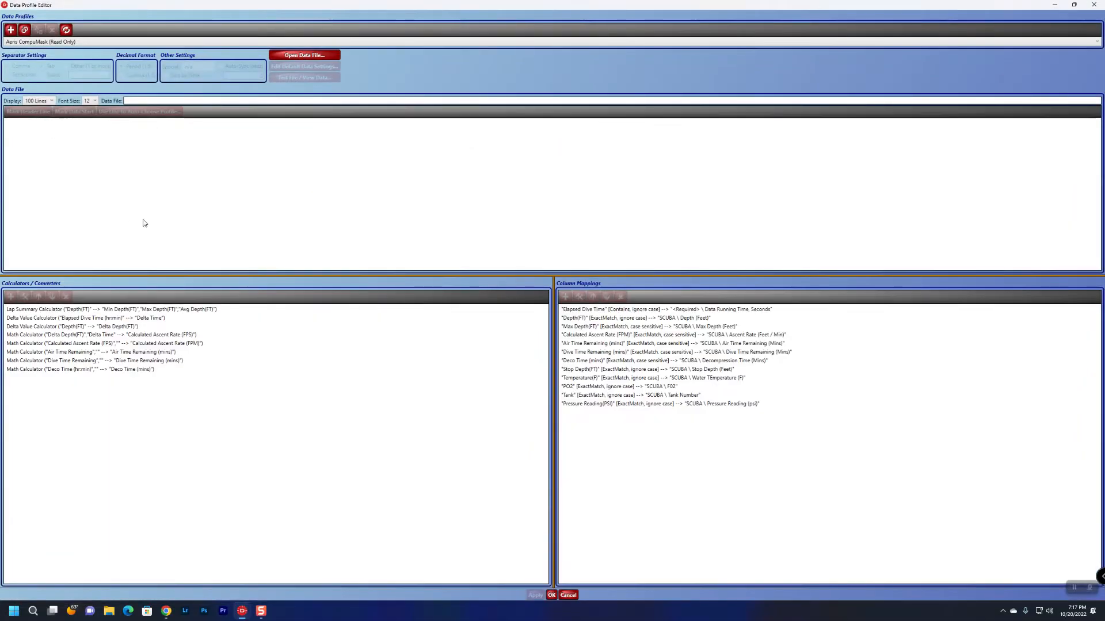
click(95, 42)
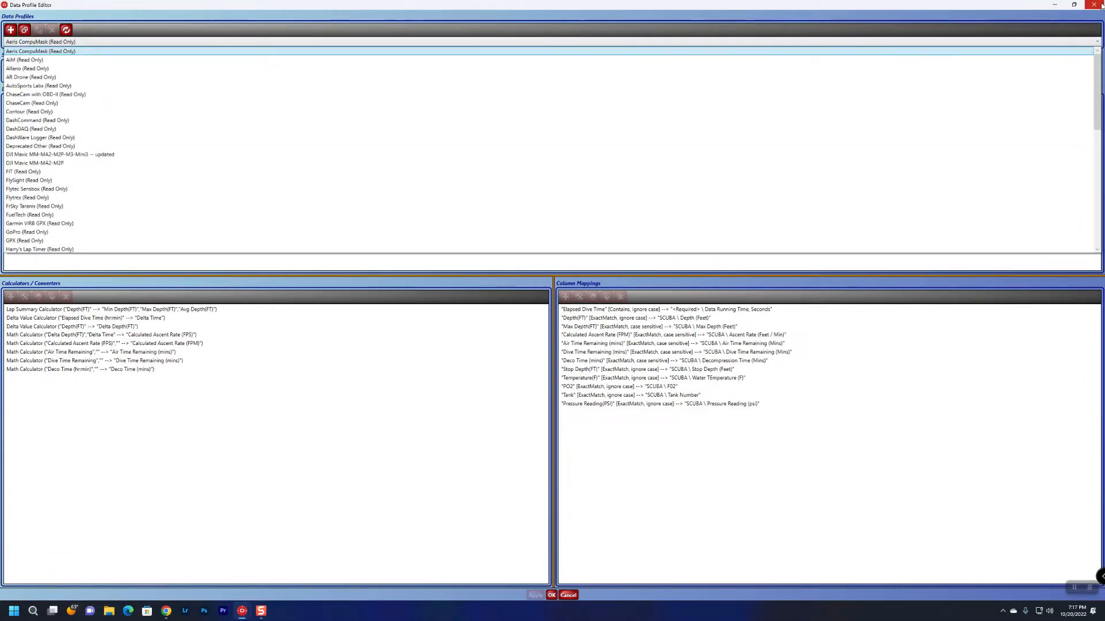
click(1094, 5)
click(1094, 5)
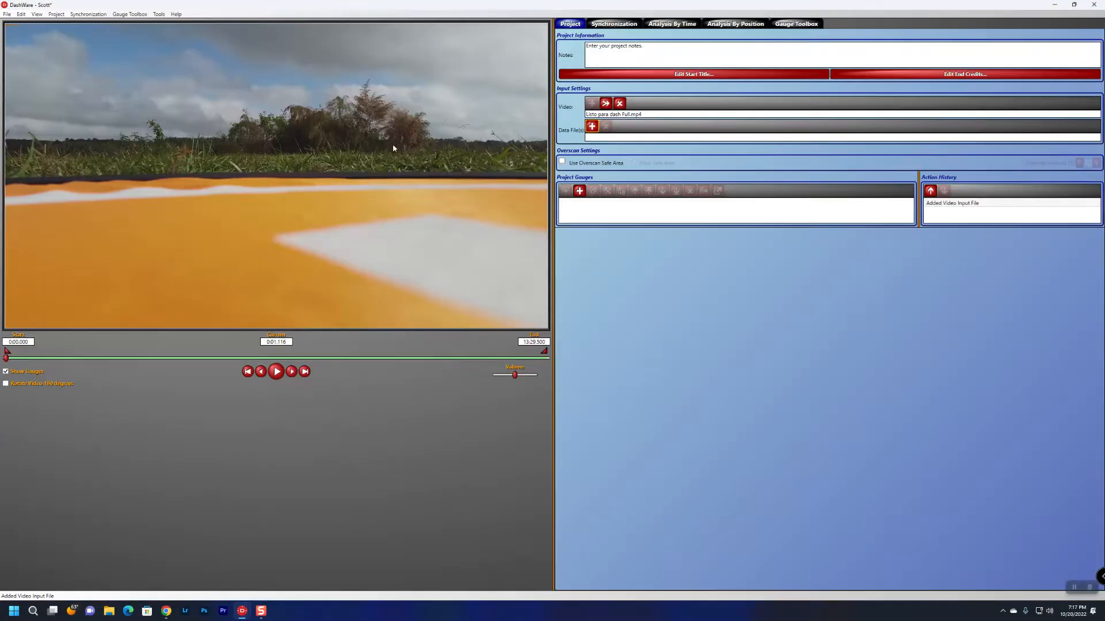
Open the DJI Mavic MM-MA2-M2P-M3-Mini3 -- updated profile in the Data Profile Editor
click(8, 14)
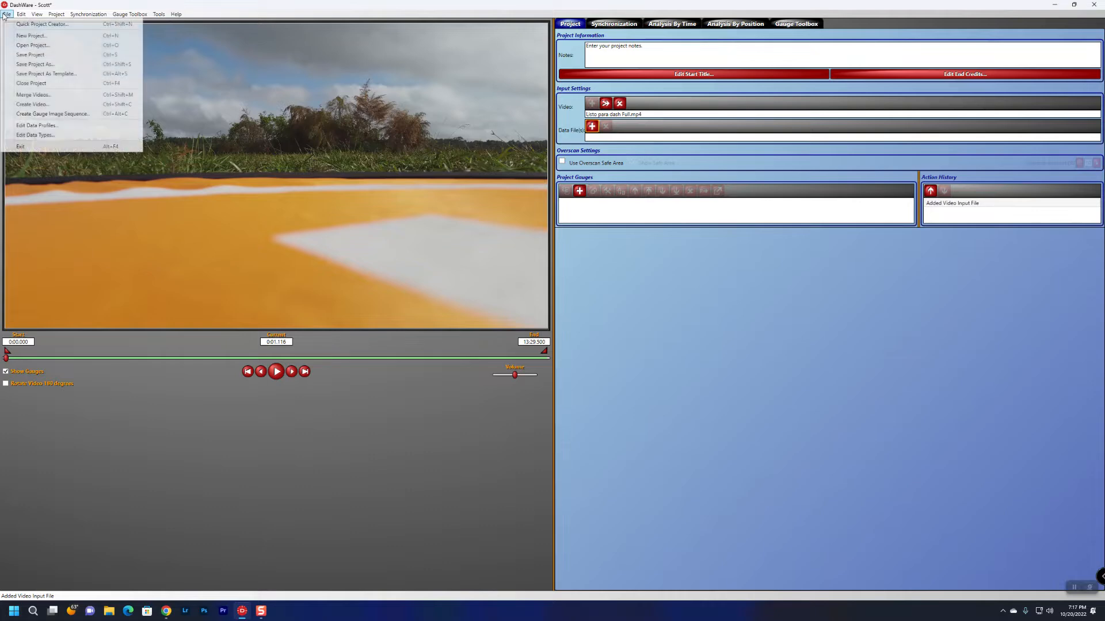
click(47, 126)
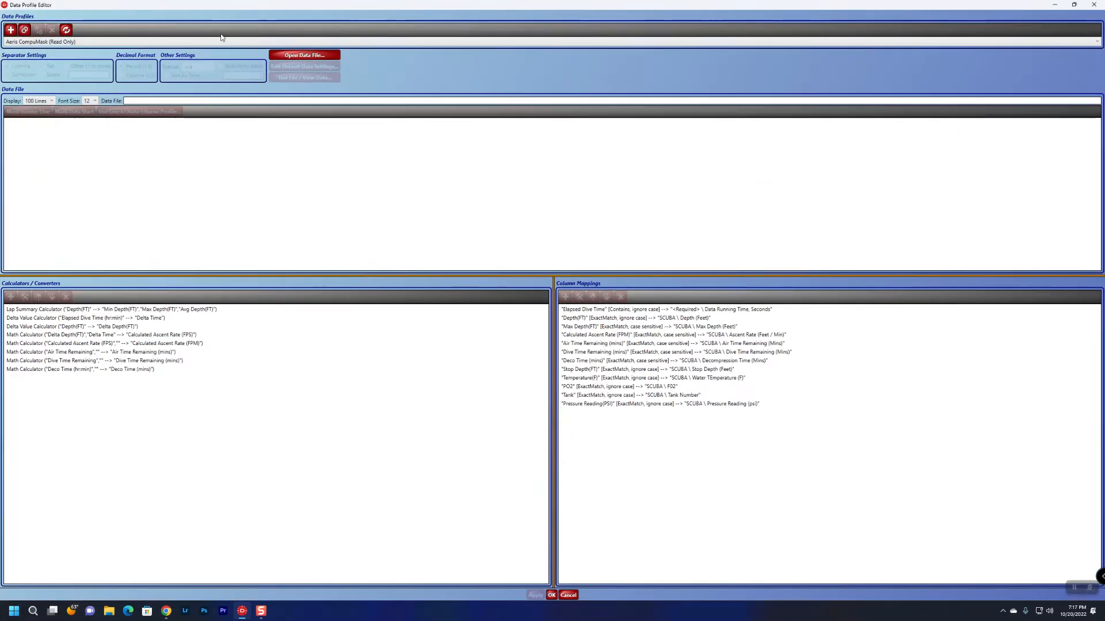
click(268, 44)
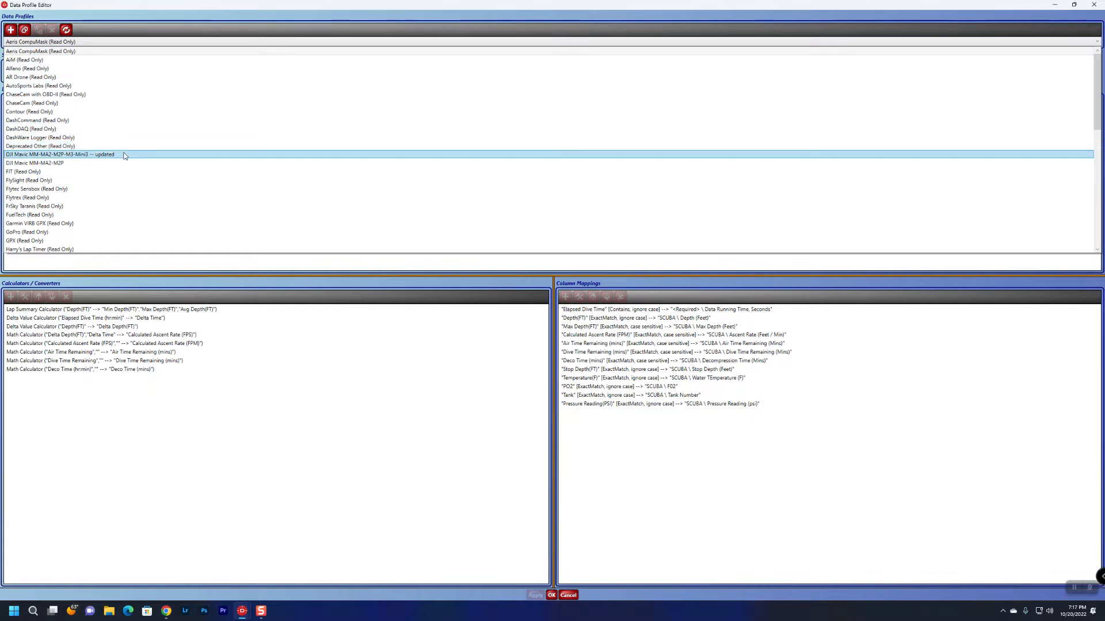
click(123, 154)
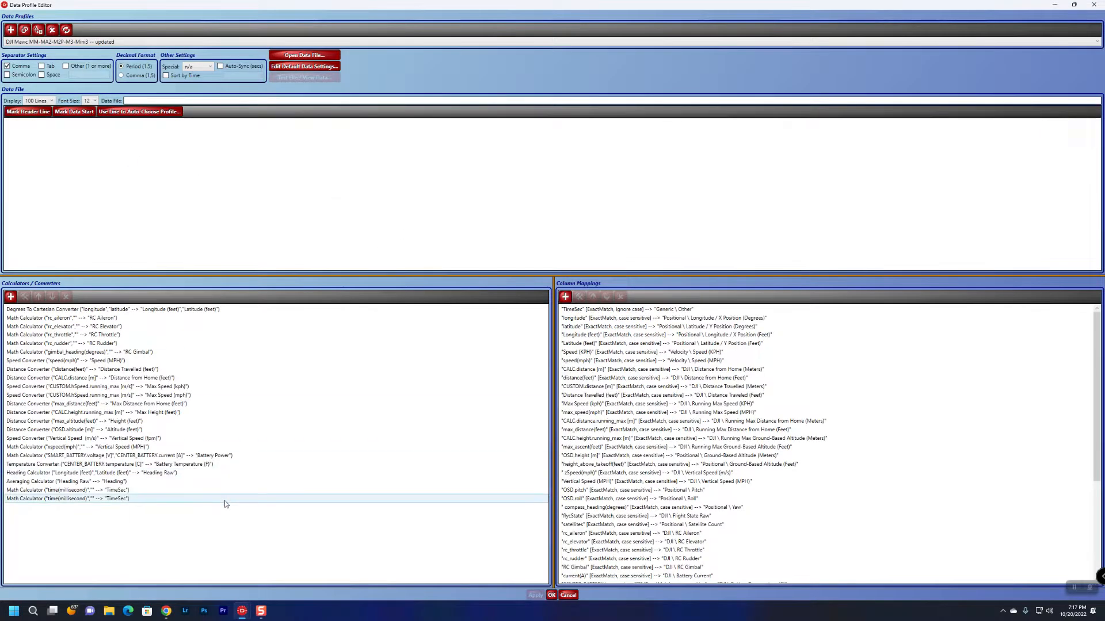
Set the constant parameter of the last time(millisecond) to TimeSec math calculator to 1000
click(112, 500)
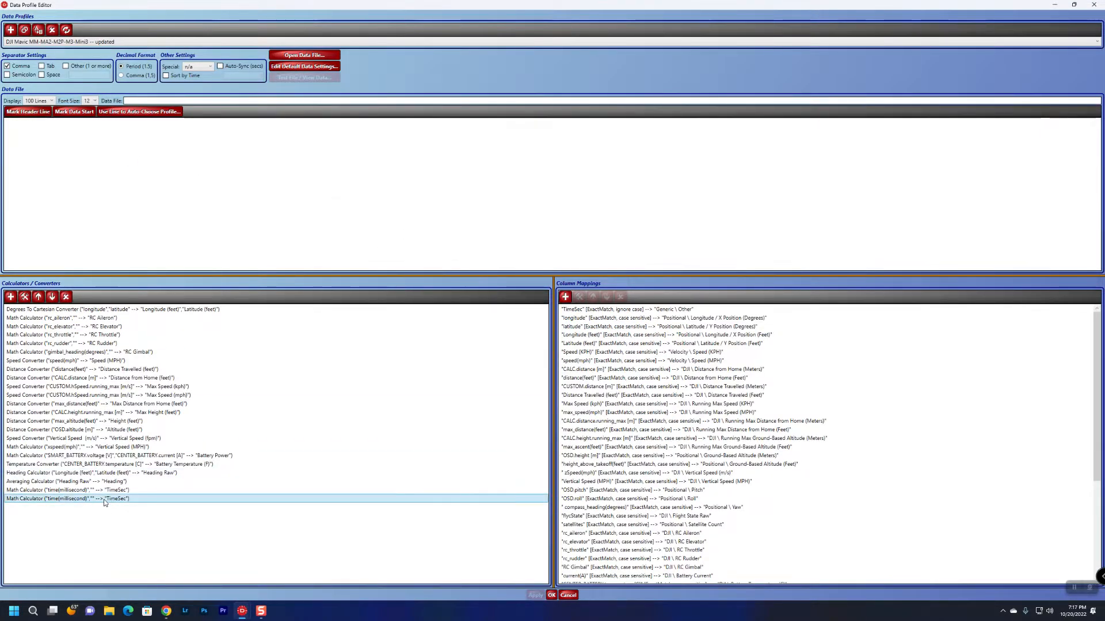
double_click(105, 500)
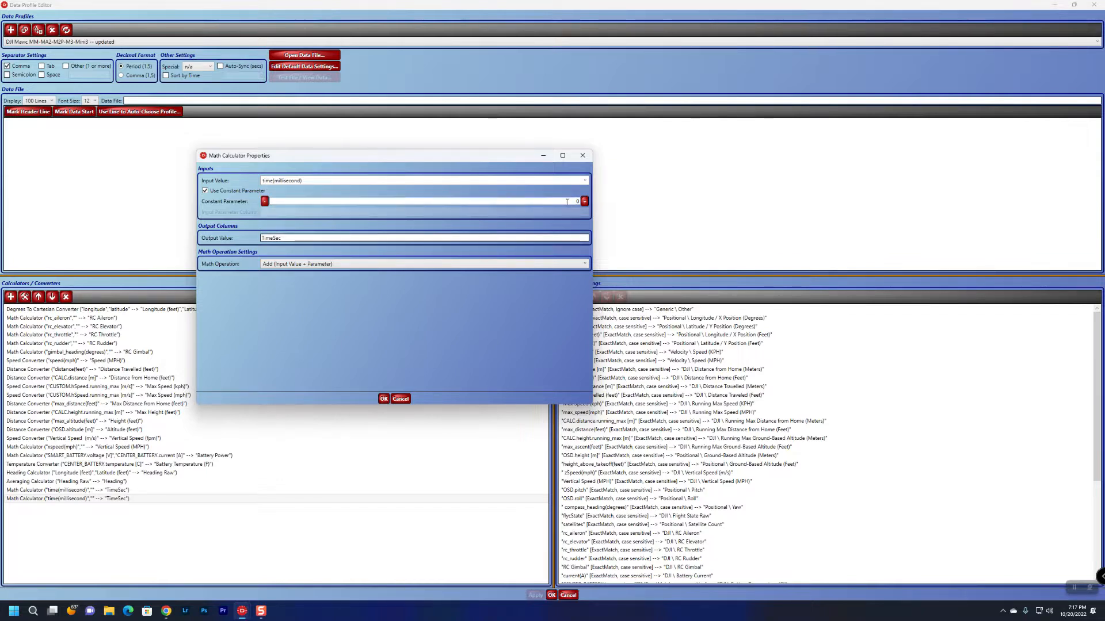
click(589, 201)
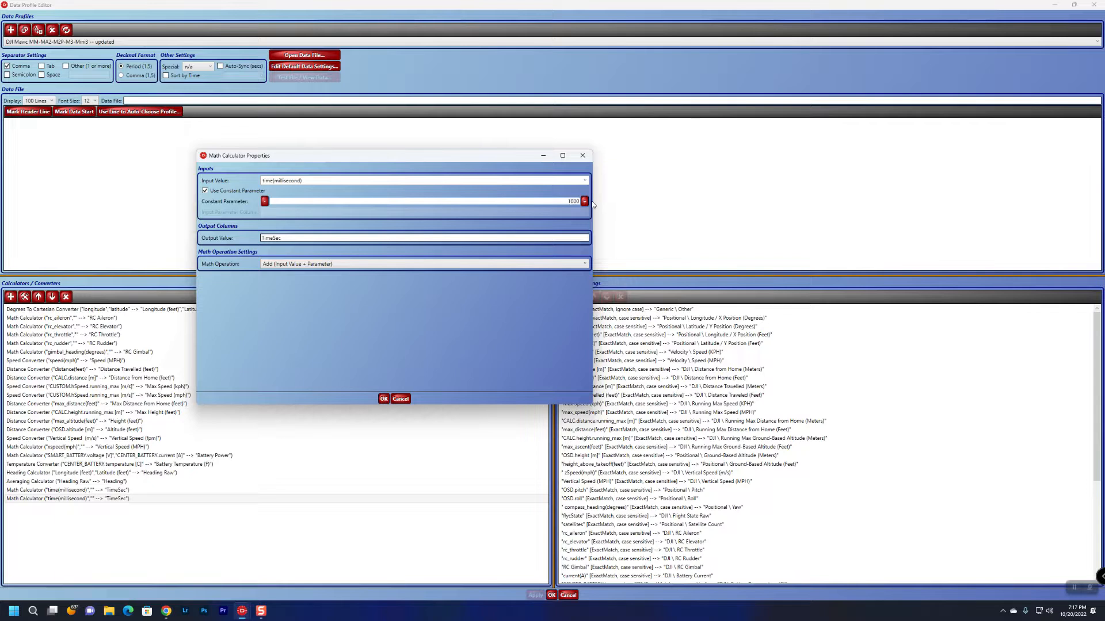
click(382, 398)
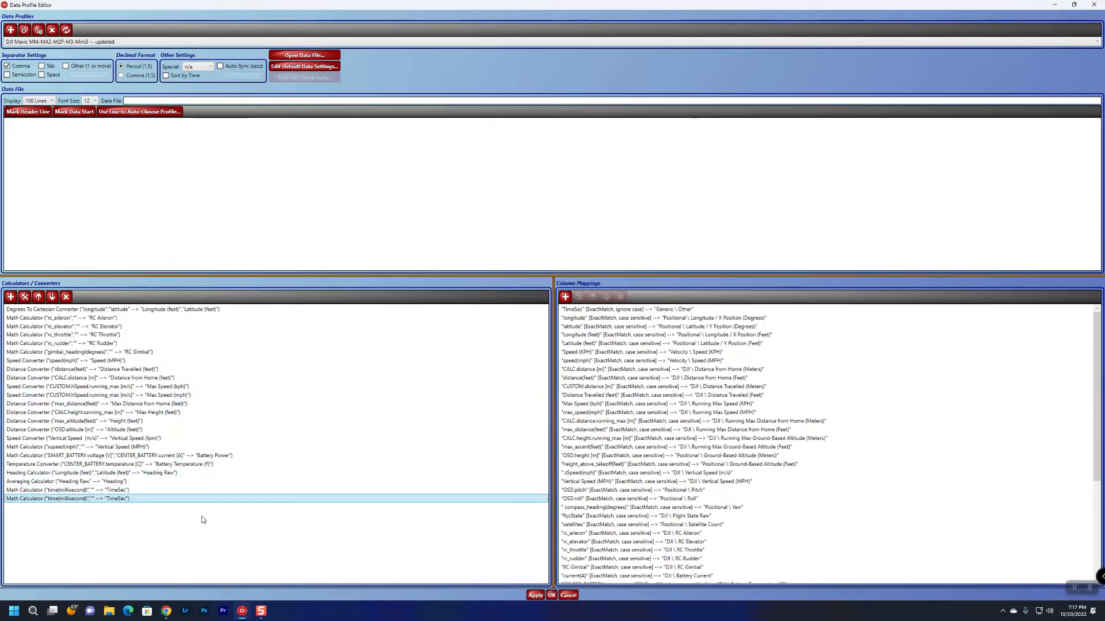
Compare the properties of the two math calculators that convert time(millisecond) to TimeSec
double_click(86, 490)
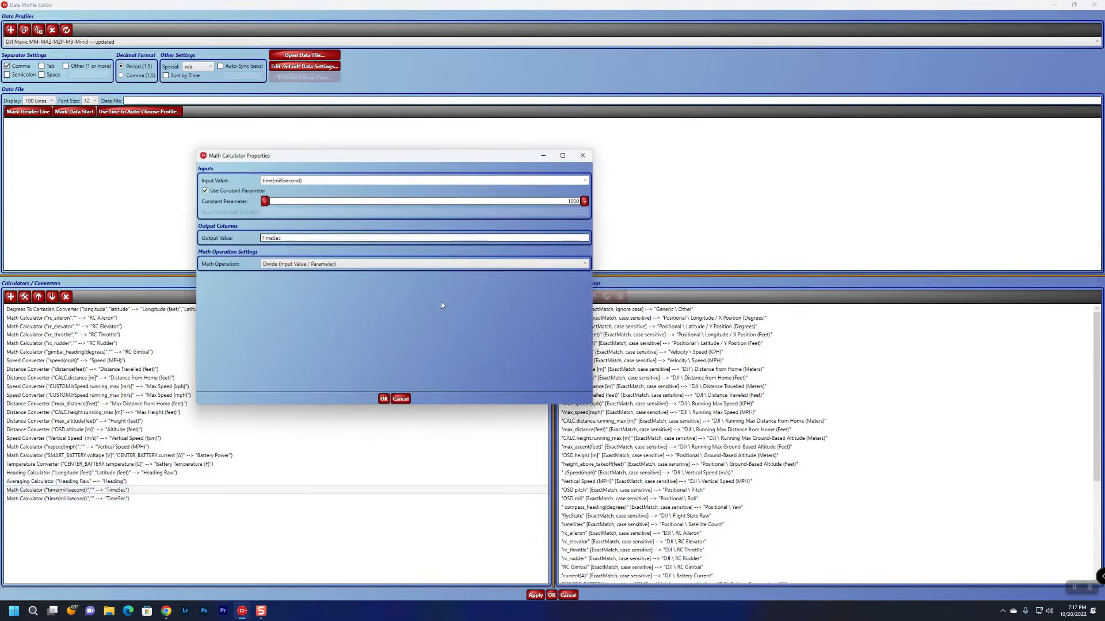
click(401, 398)
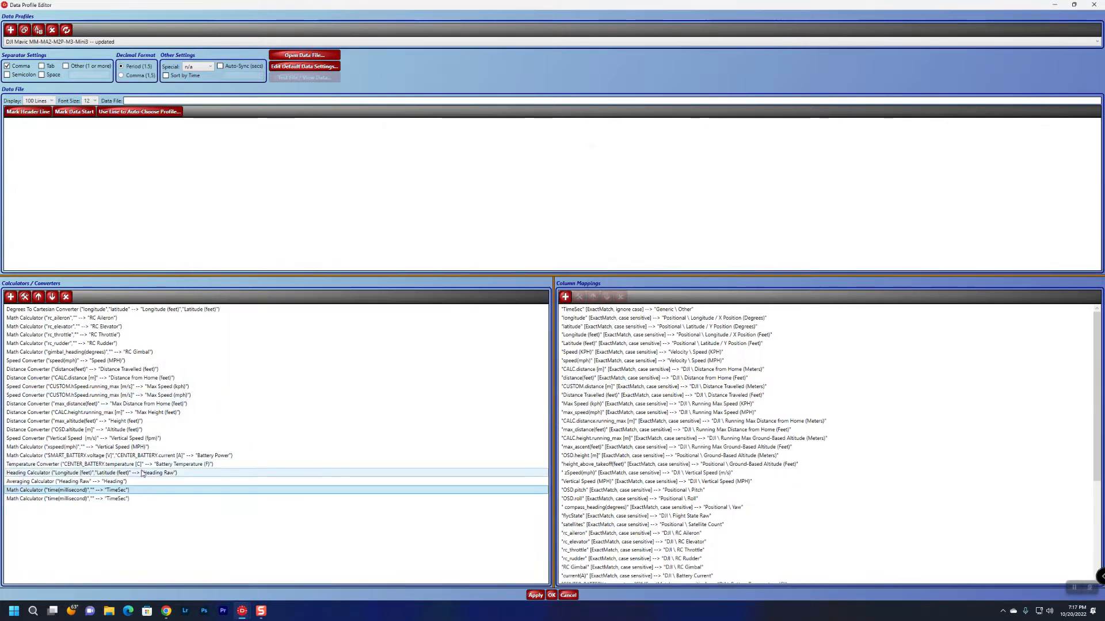
double_click(115, 498)
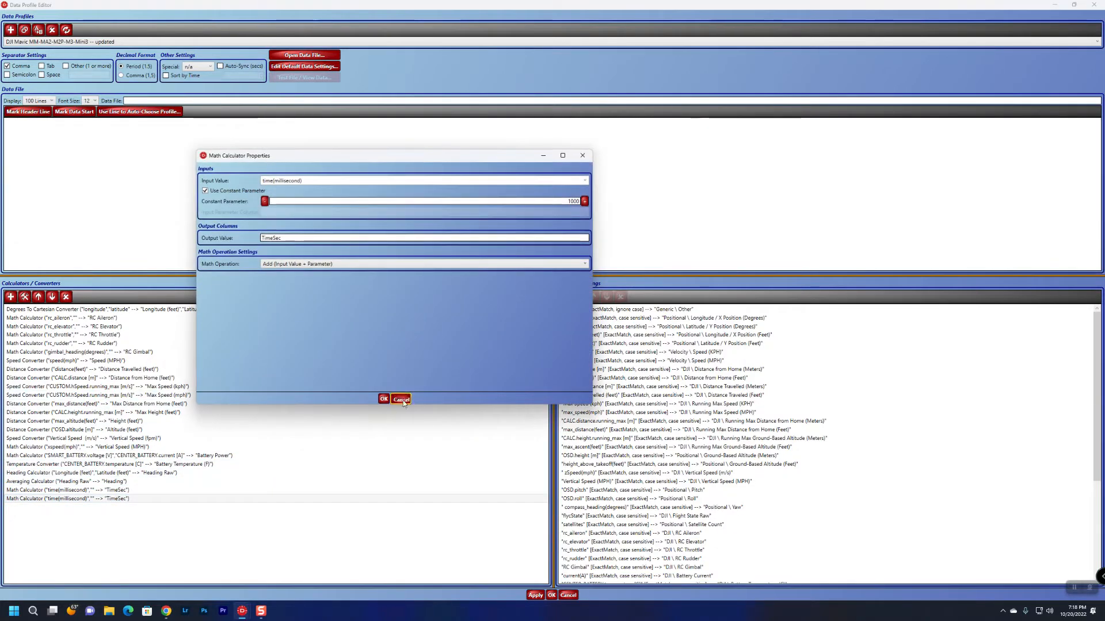
click(401, 398)
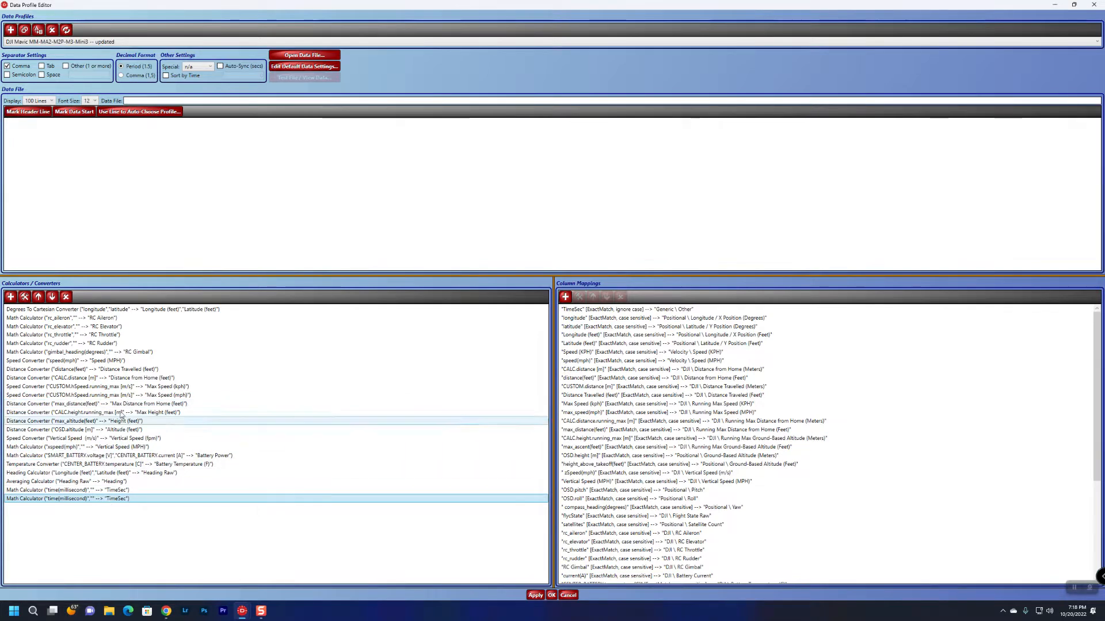
Delete the last duplicate TimeSec math calculator, keep the one that divides by 1000, and save the profile
click(66, 296)
double_click(92, 490)
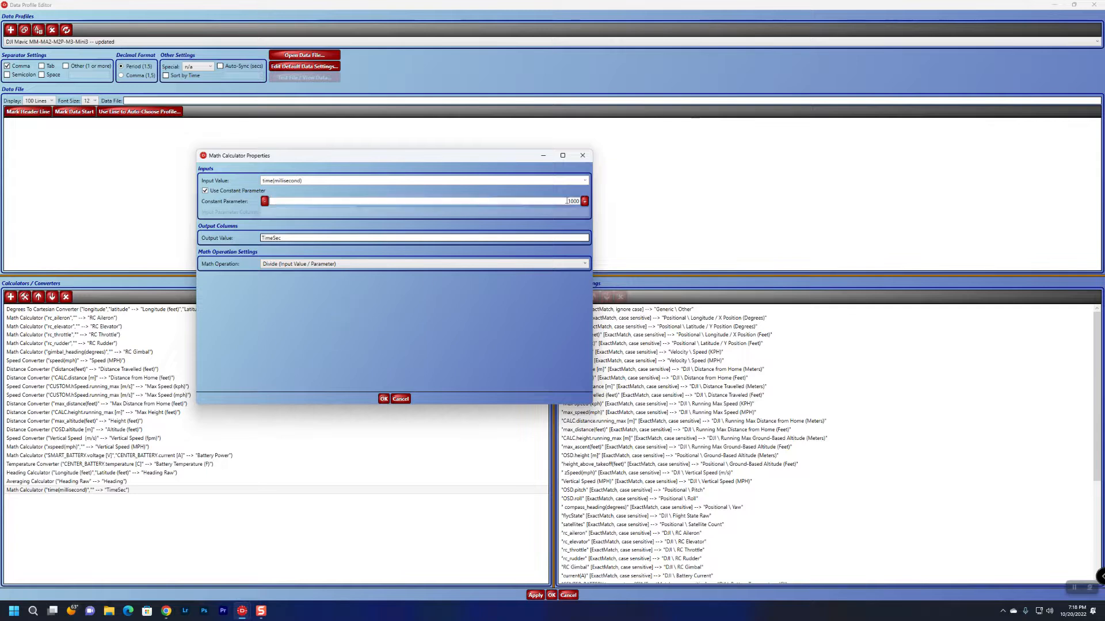
click(383, 399)
click(551, 595)
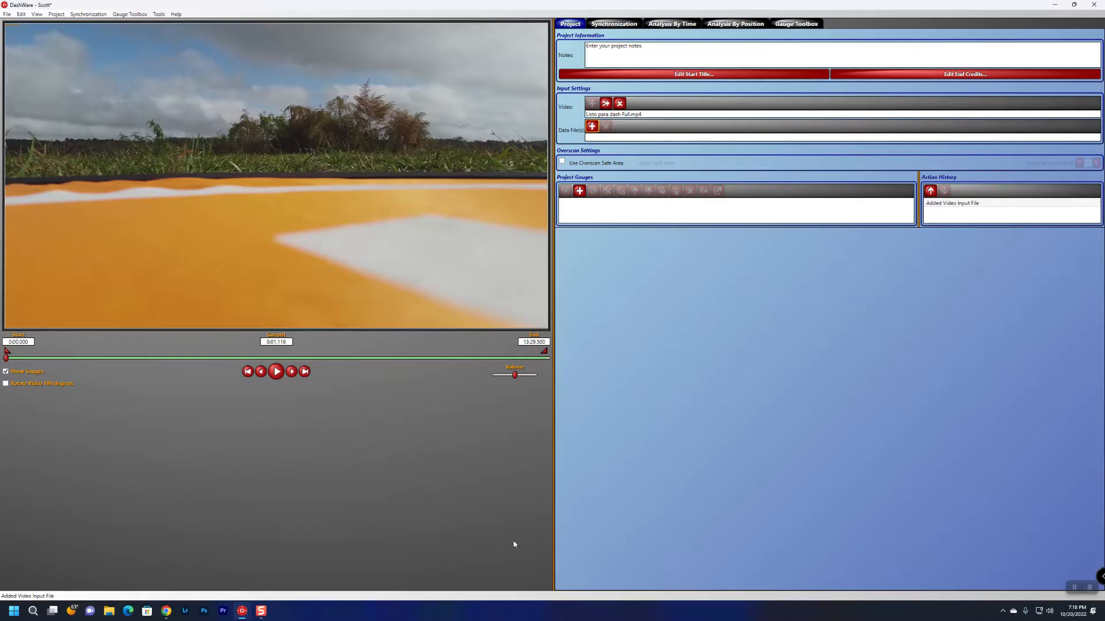
Try to import the Nov-11th-2020-09-36AM-Flight-Airdata log into the project with the edited DJI Mavic MM-MA2-M2P-M3-Mini3 -- updated profile
click(591, 126)
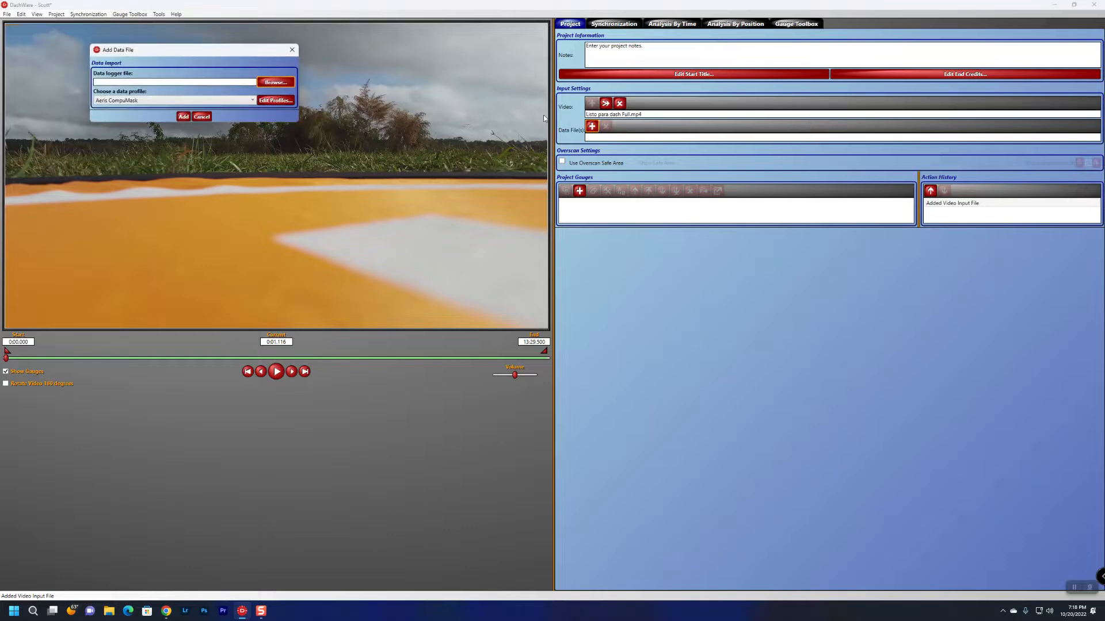
click(275, 82)
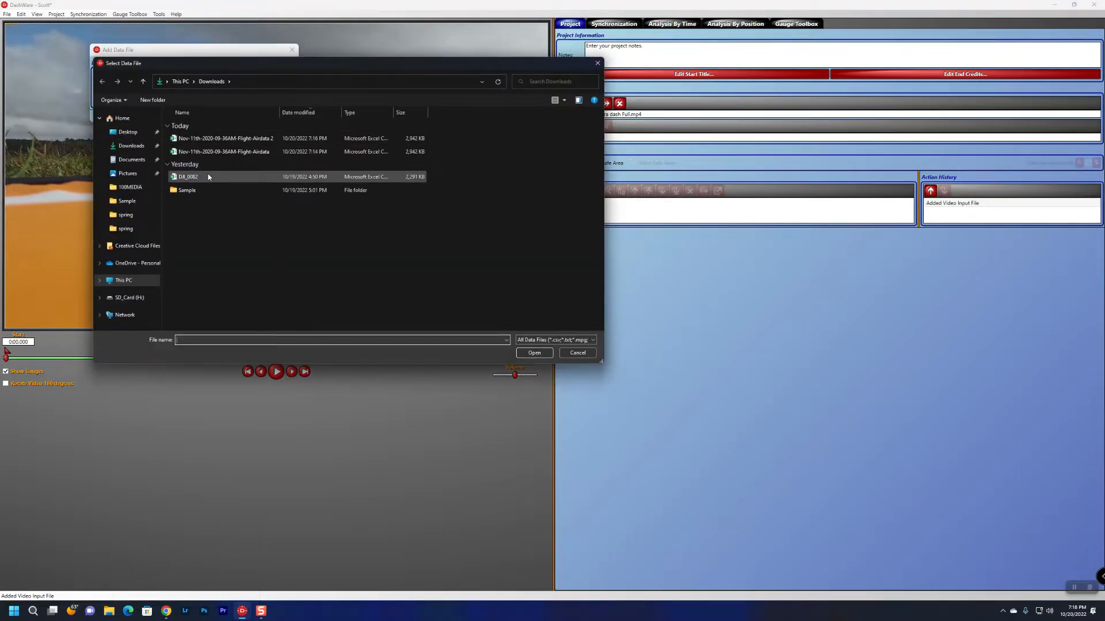
double_click(224, 151)
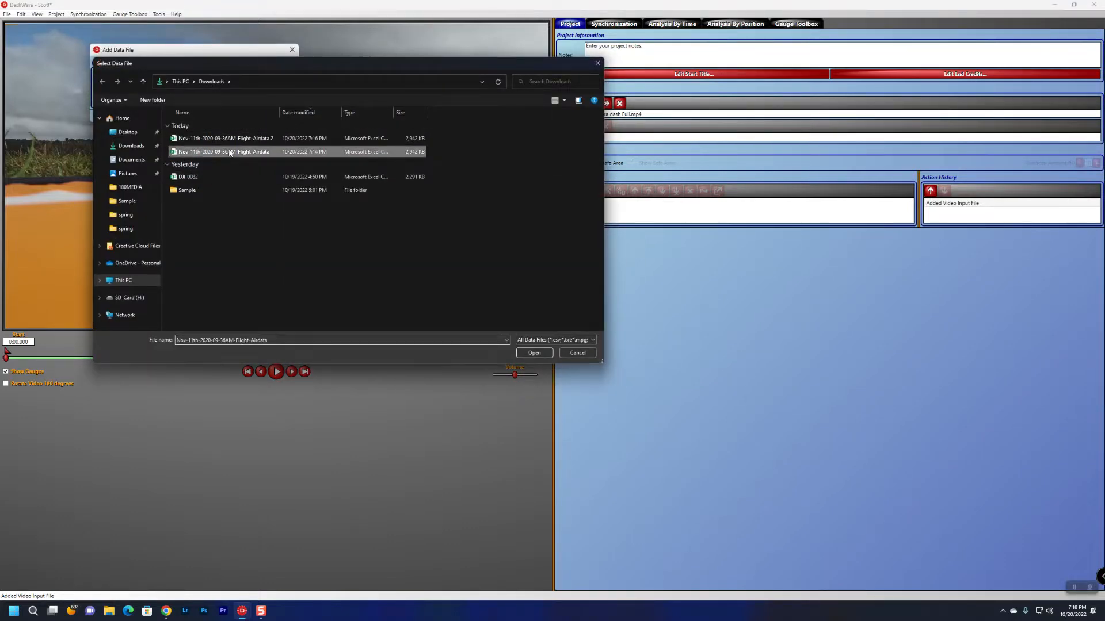
click(198, 102)
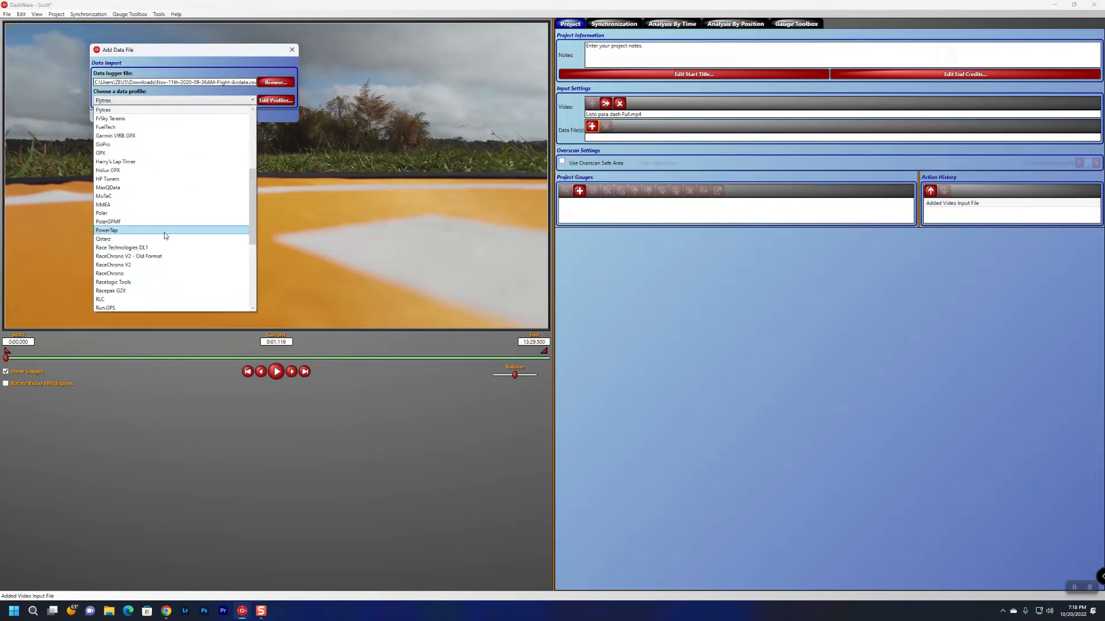
click(185, 170)
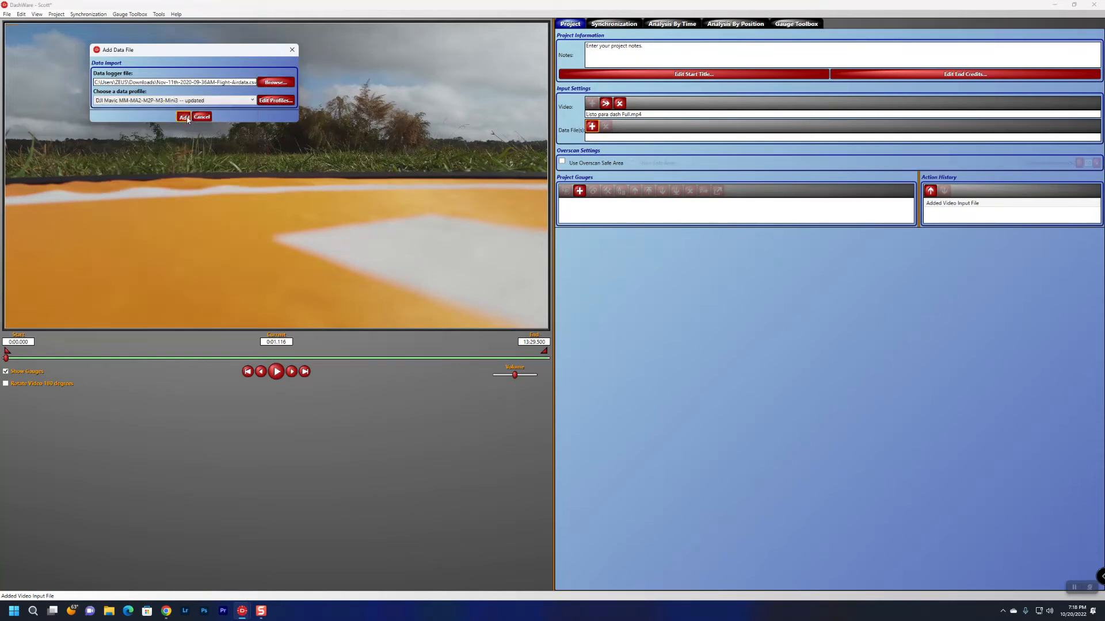
click(185, 120)
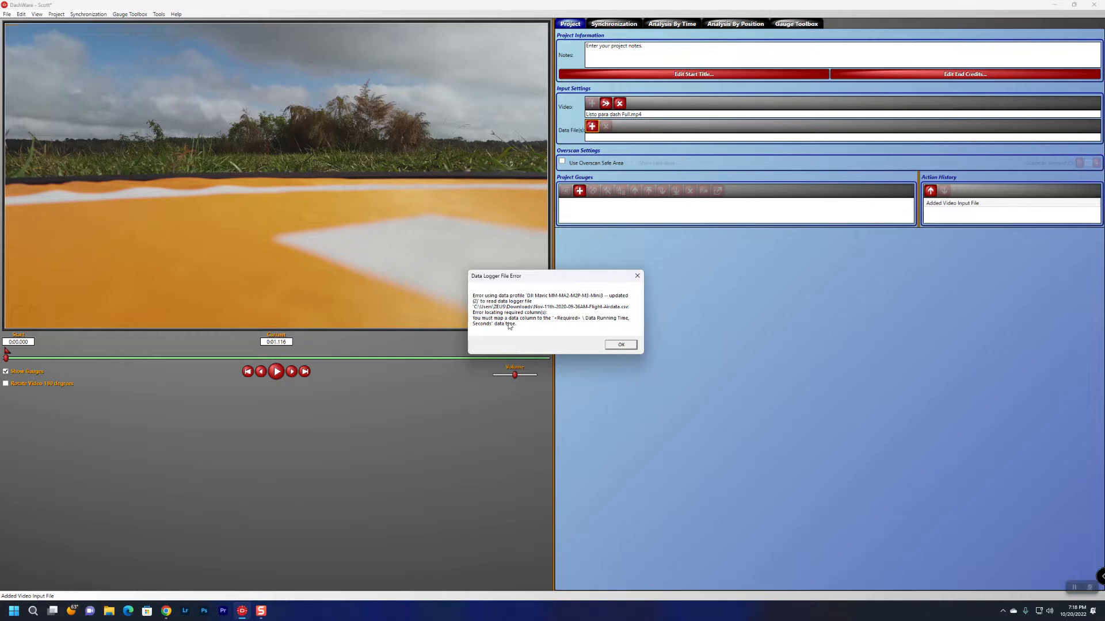
click(620, 345)
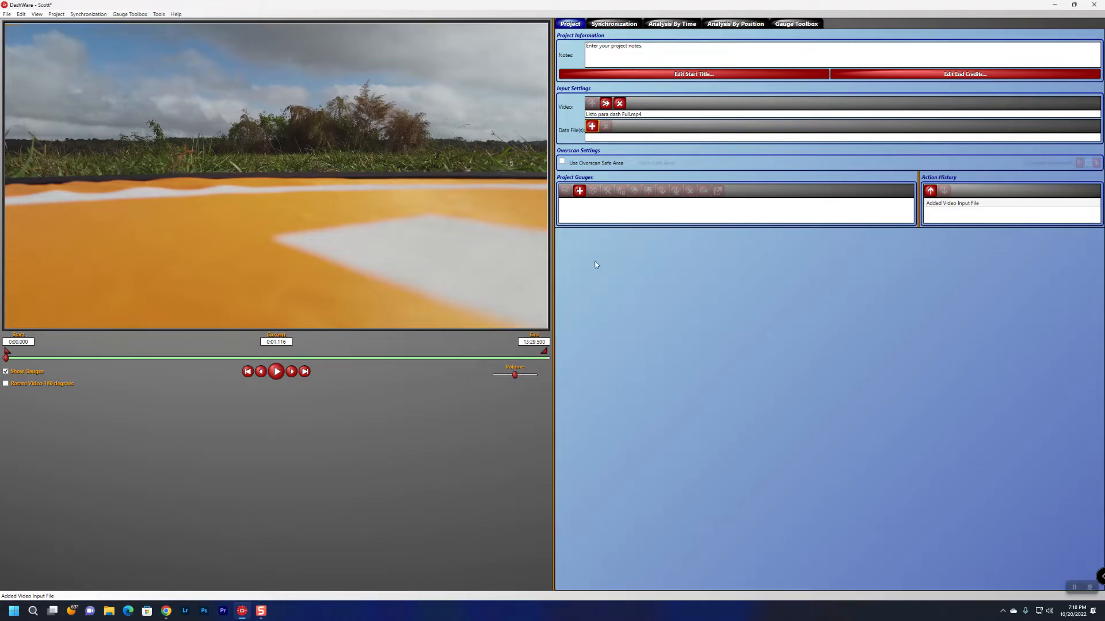
In the DJI Mavic MM-MA2-M2P-M3-Mini3 -- updated profile, map the TimeSec column to category <Required>, data type Data Running Time, Seconds
click(7, 14)
click(37, 127)
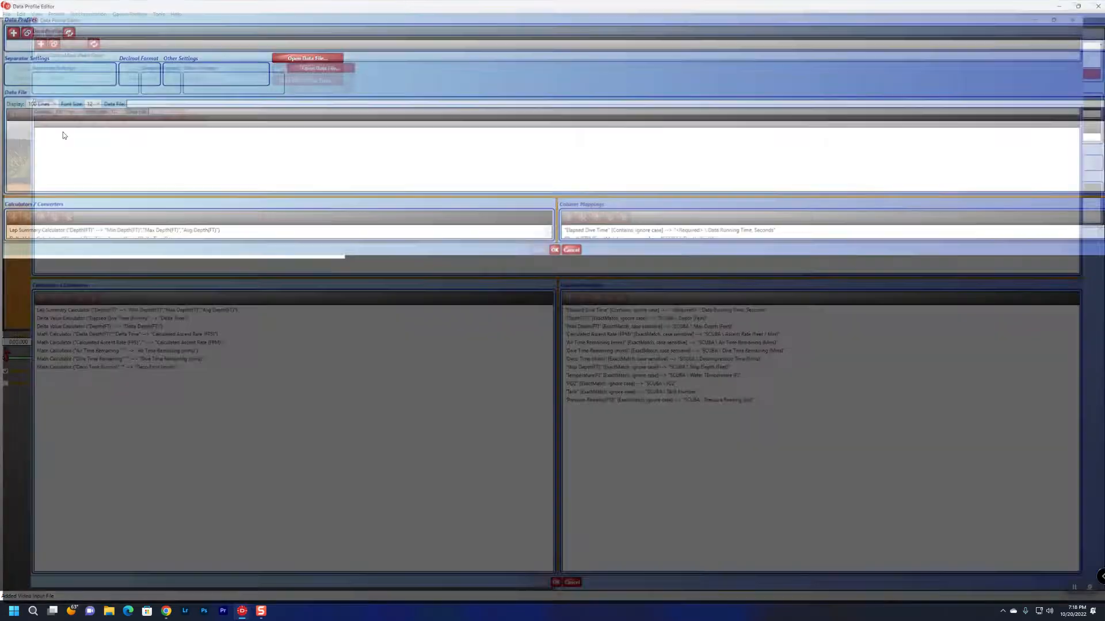
click(100, 45)
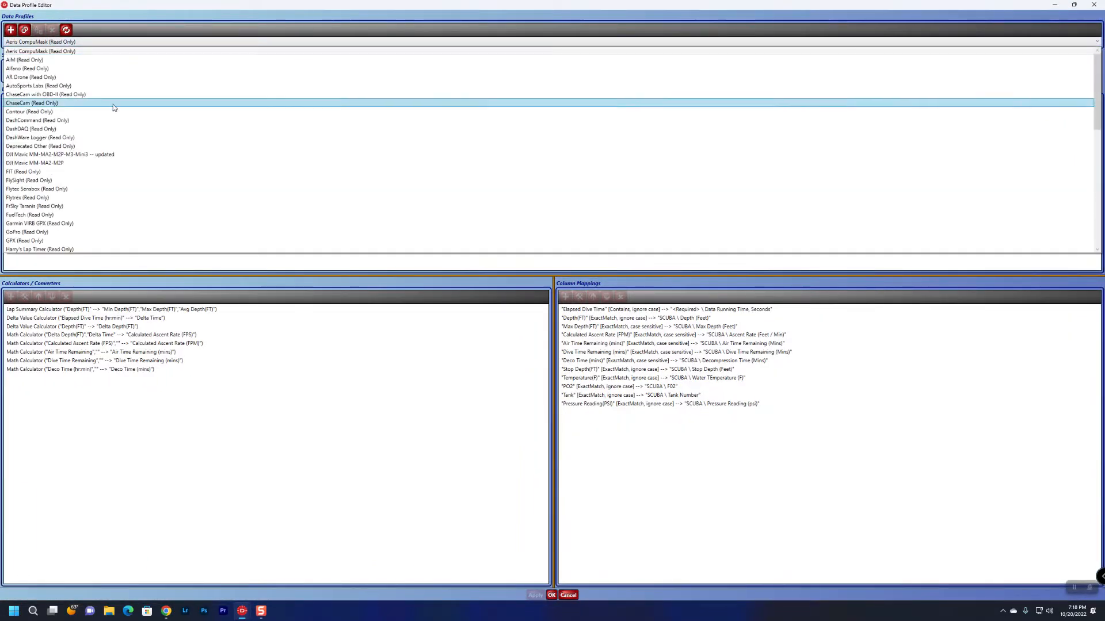
click(113, 153)
double_click(633, 309)
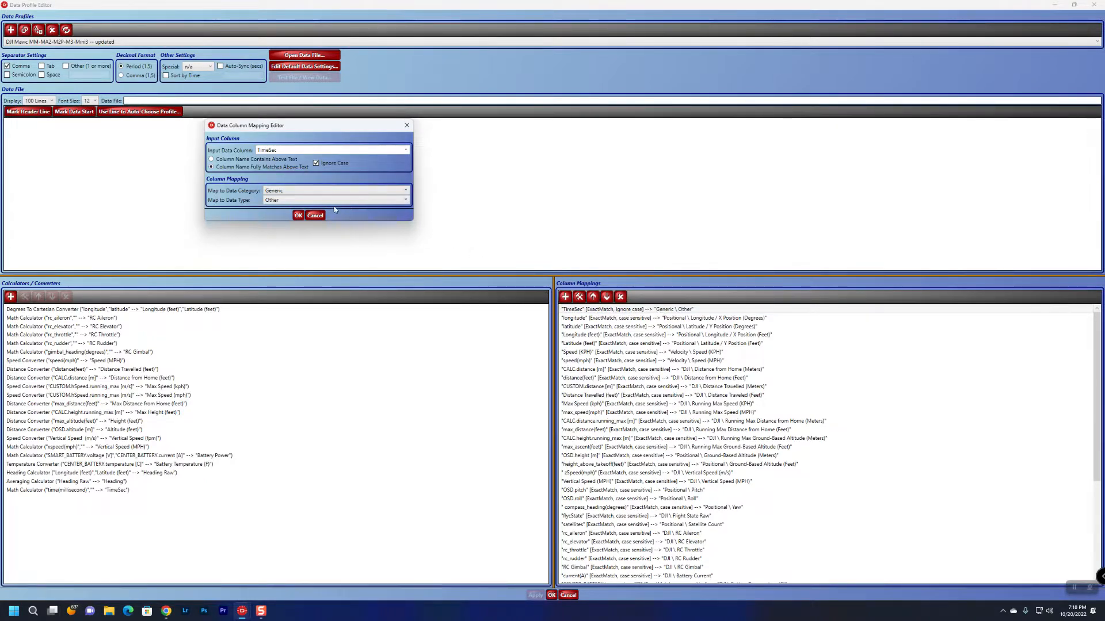
click(310, 194)
click(288, 208)
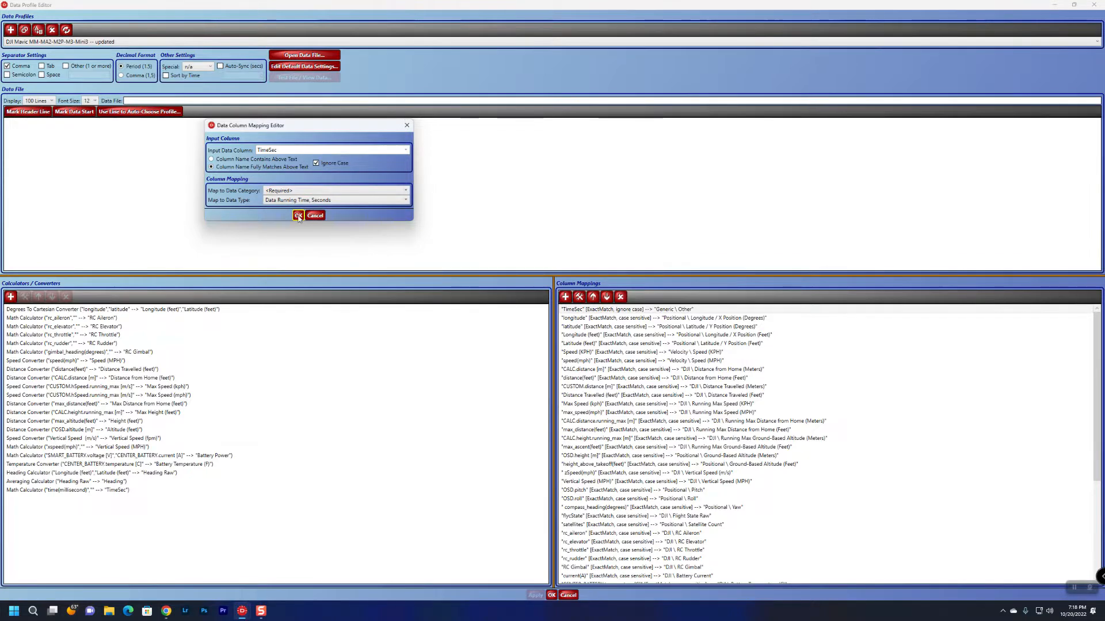
click(299, 216)
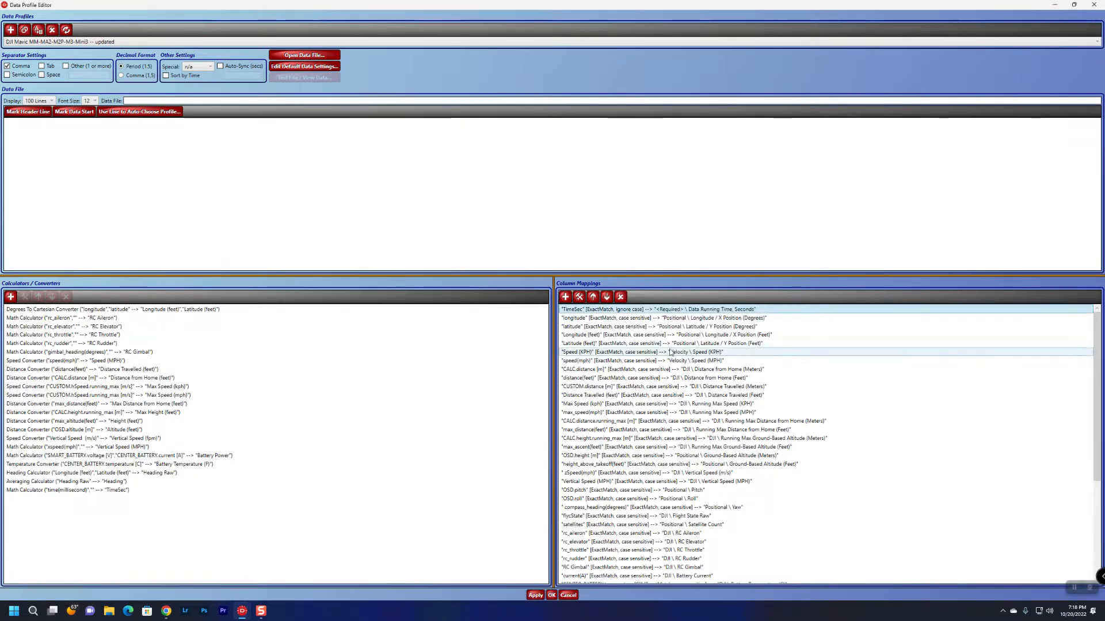
Save the edited profile and import the Nov-11th-2020-09-36AM-Flight-Airdata log with the DJI Mavic MM-MA2-M2P-M3-Mini3 -- updated profile
scroll(718, 484, down, 6)
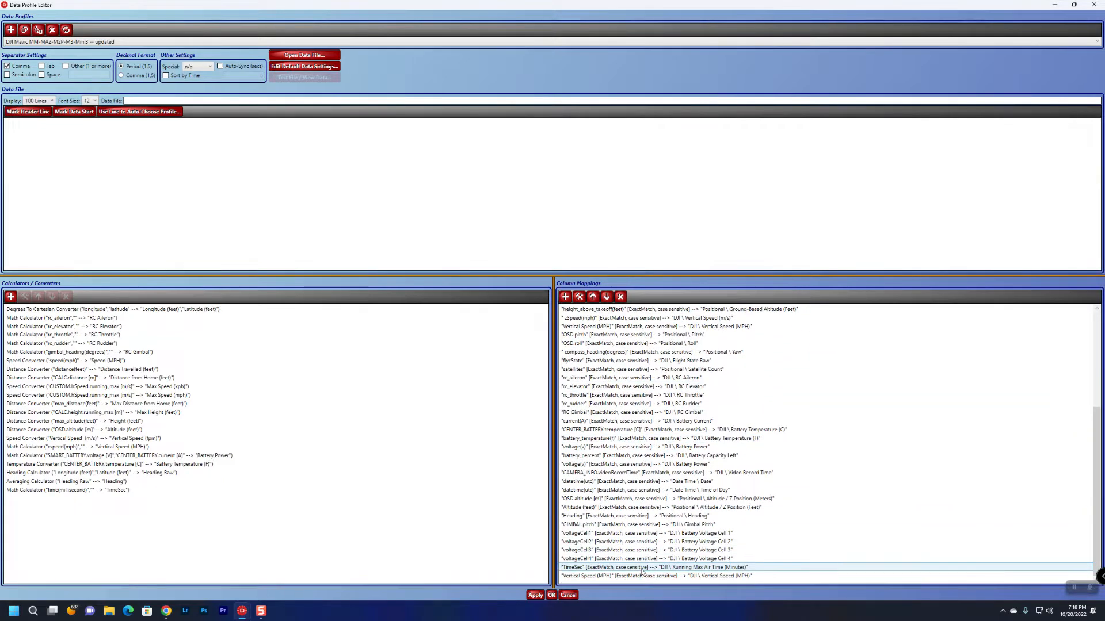
click(551, 595)
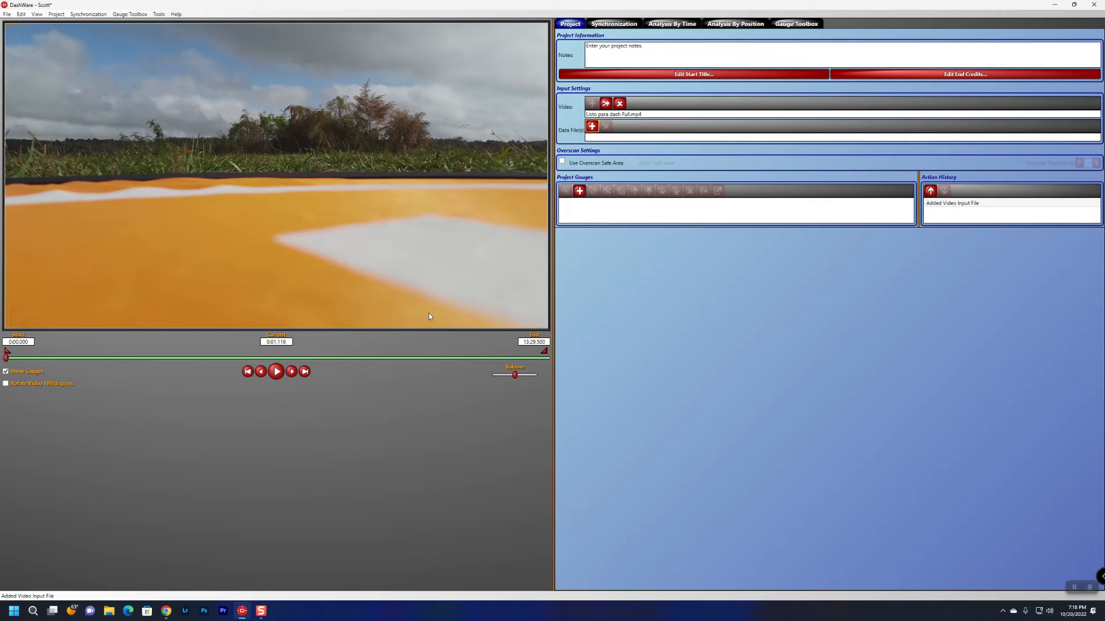
click(592, 126)
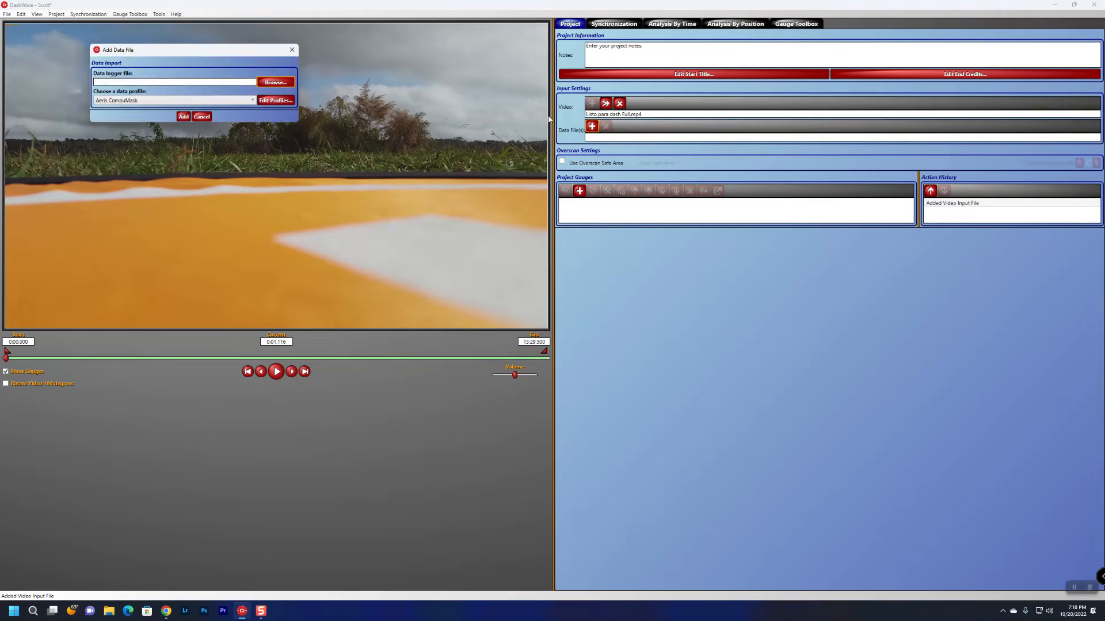
click(275, 84)
double_click(207, 152)
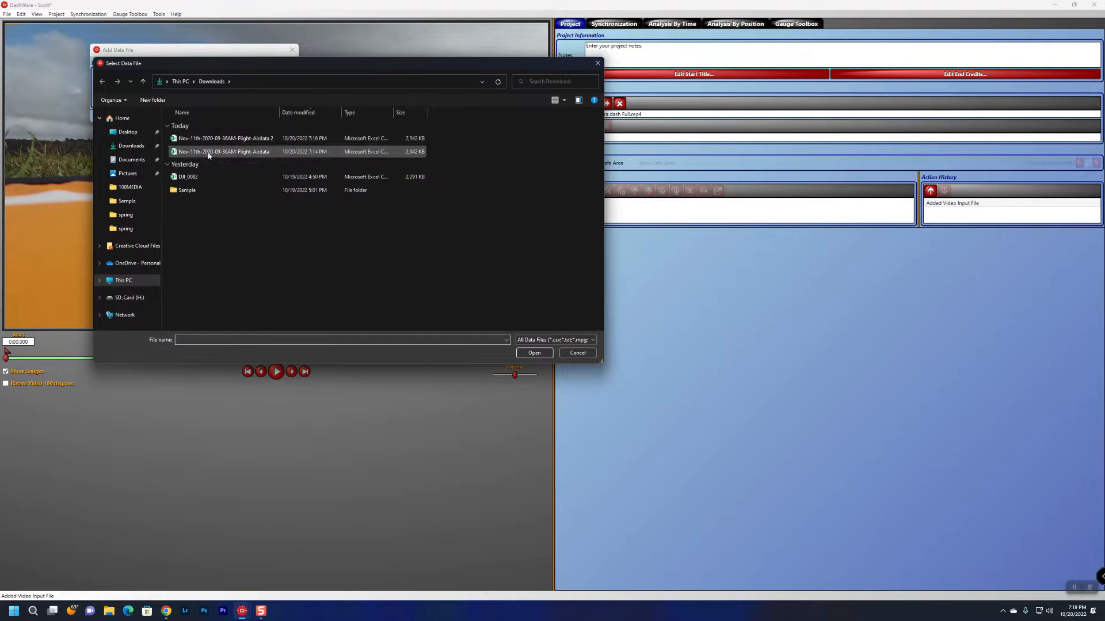
click(193, 108)
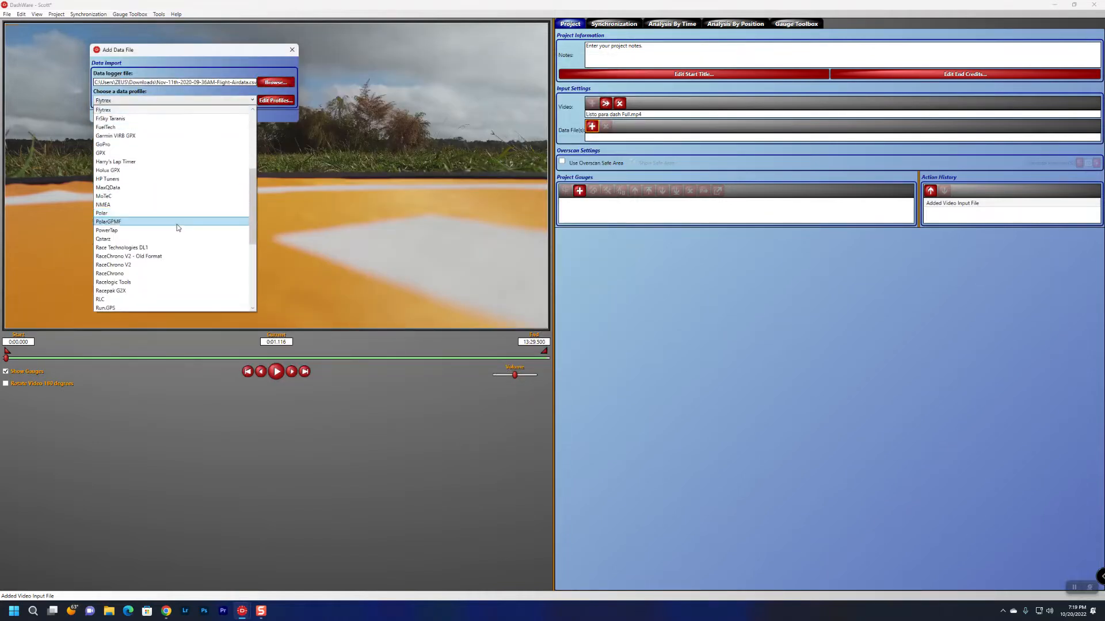
click(190, 118)
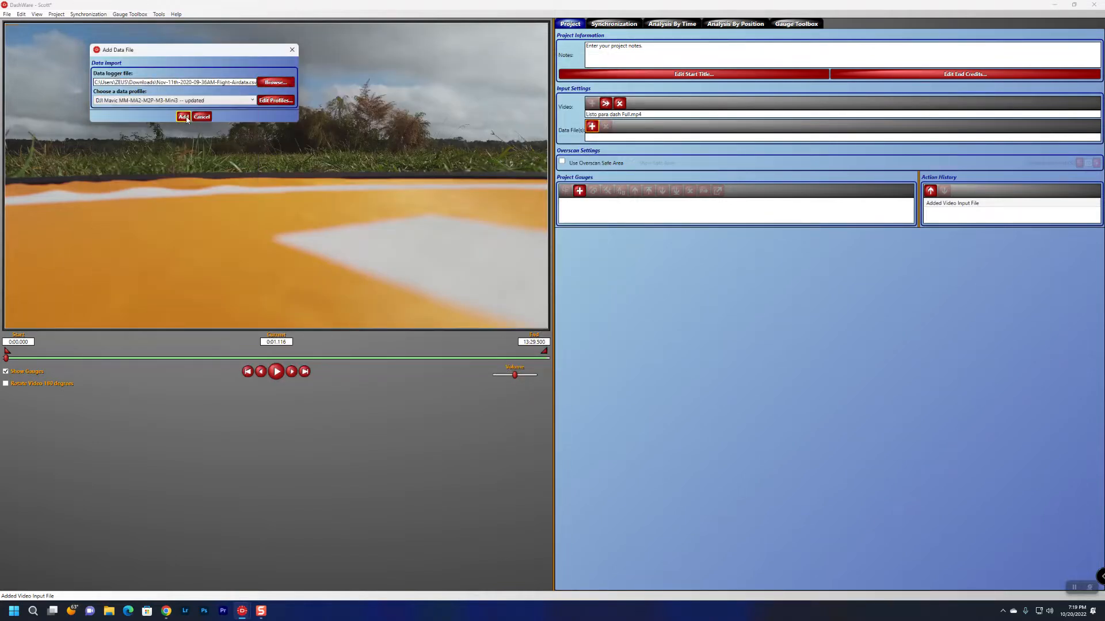
click(187, 115)
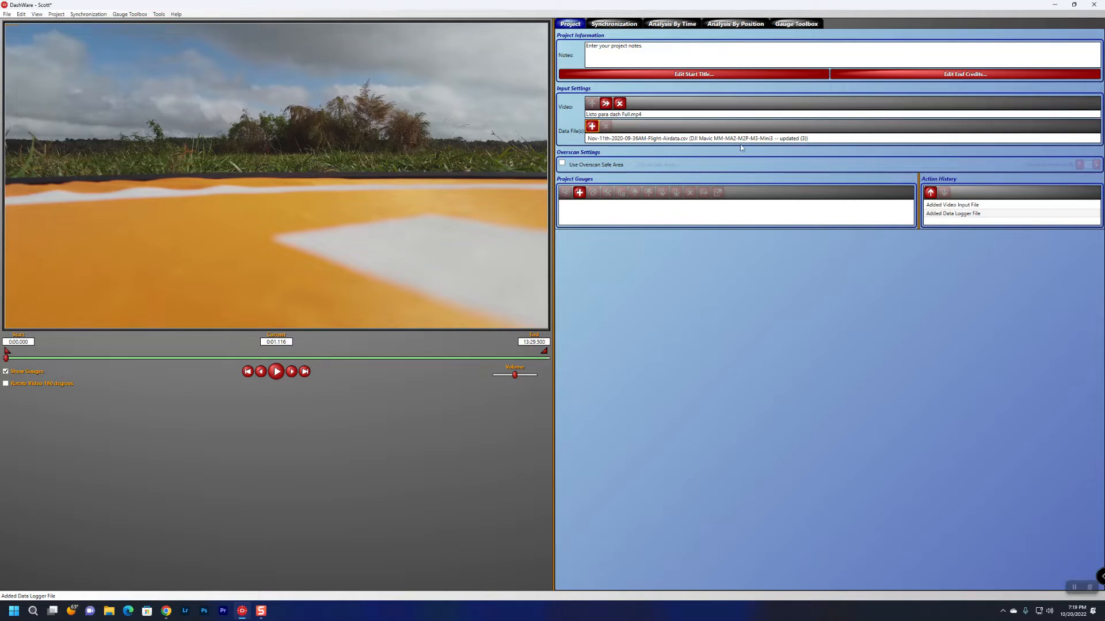
Check the imported log's flight path on the synchronization map and return to the project overview
click(786, 139)
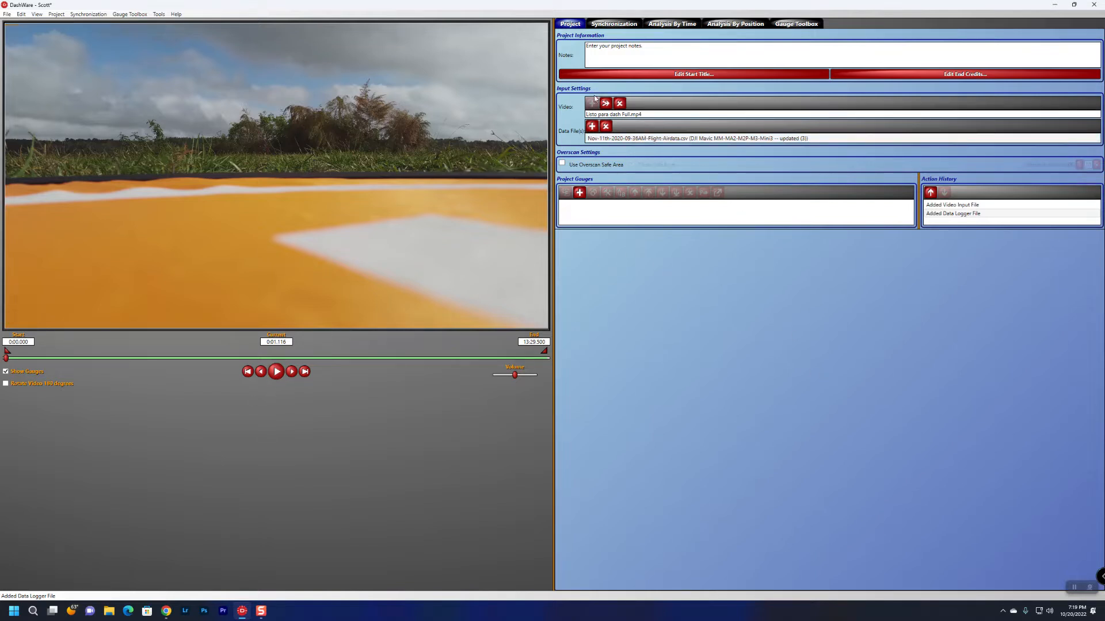
click(625, 27)
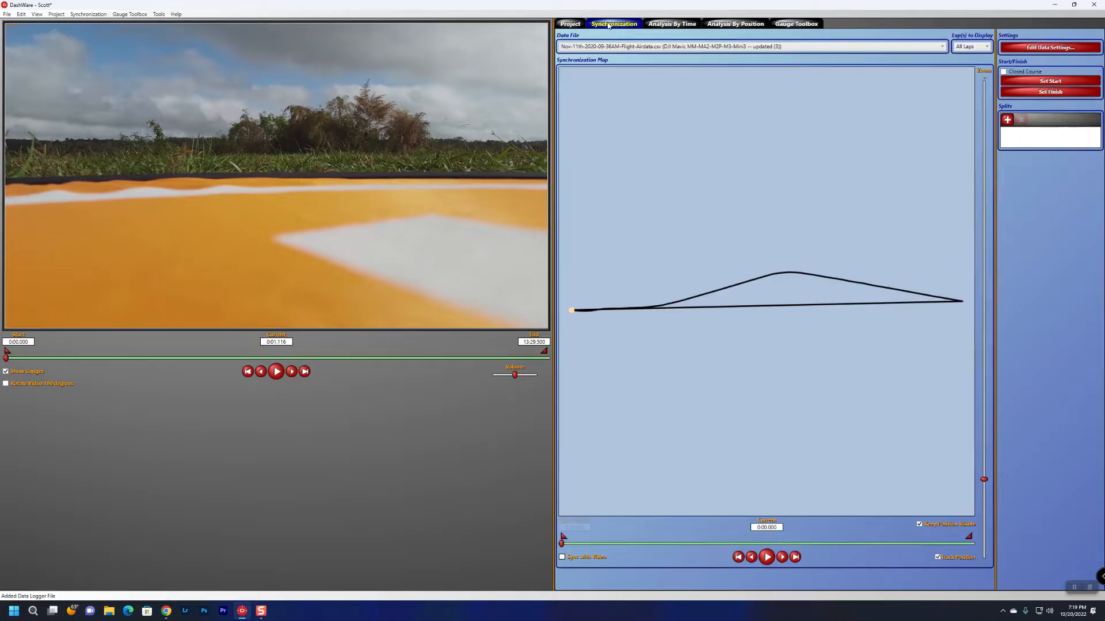
click(575, 24)
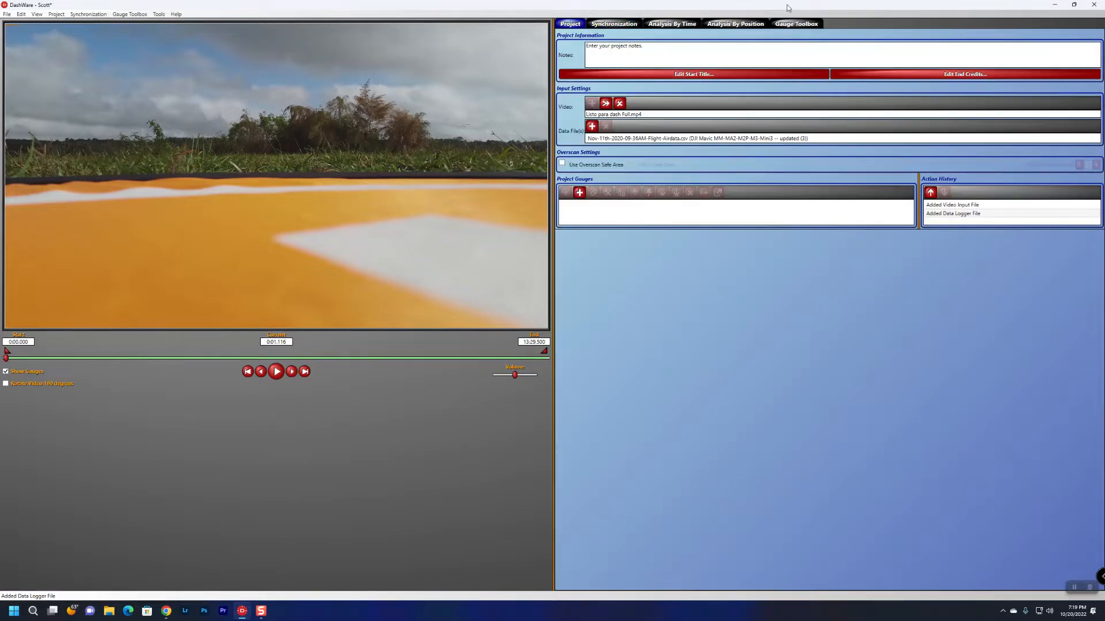
Filter the gauge toolbox for dji and place the Mavic 3 Dash gauge on the video
click(815, 26)
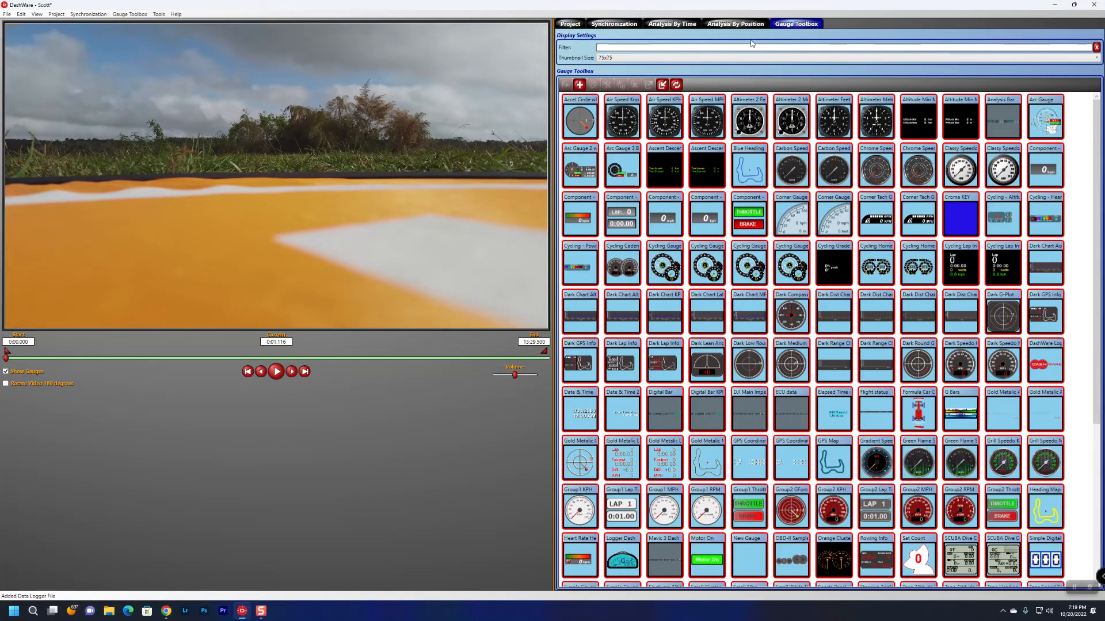
click(649, 49)
text(dji)
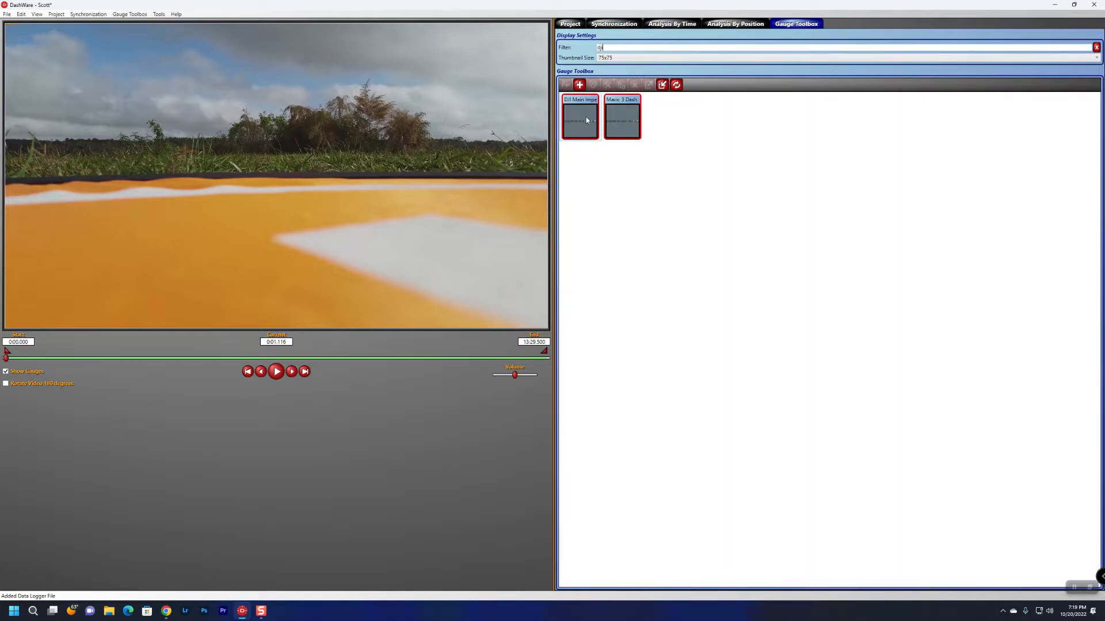
mouse_move(591, 131)
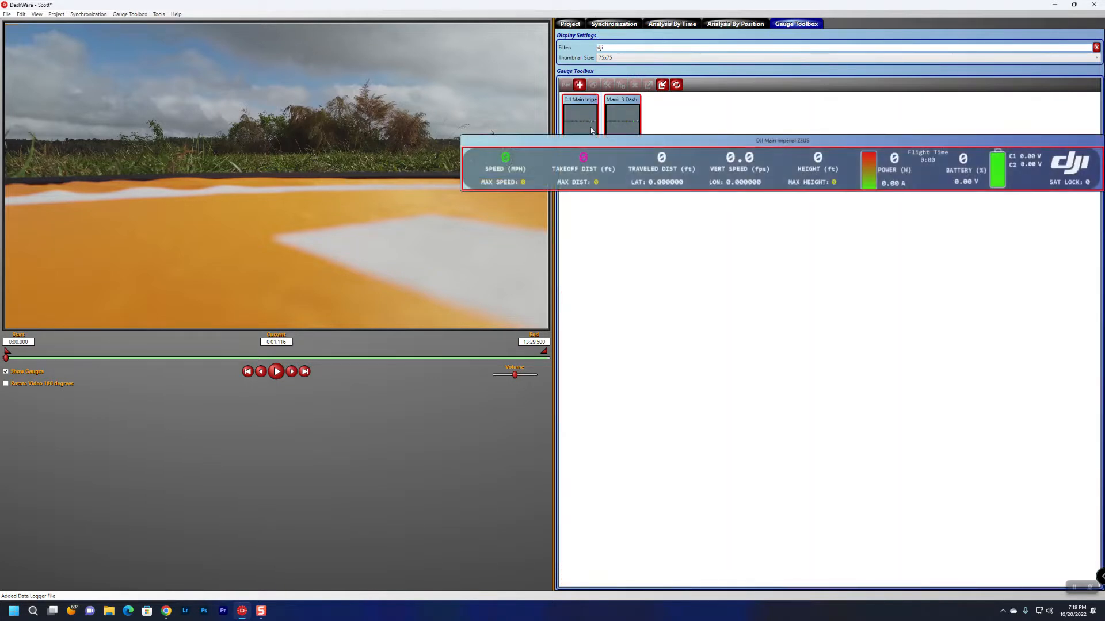
click(627, 119)
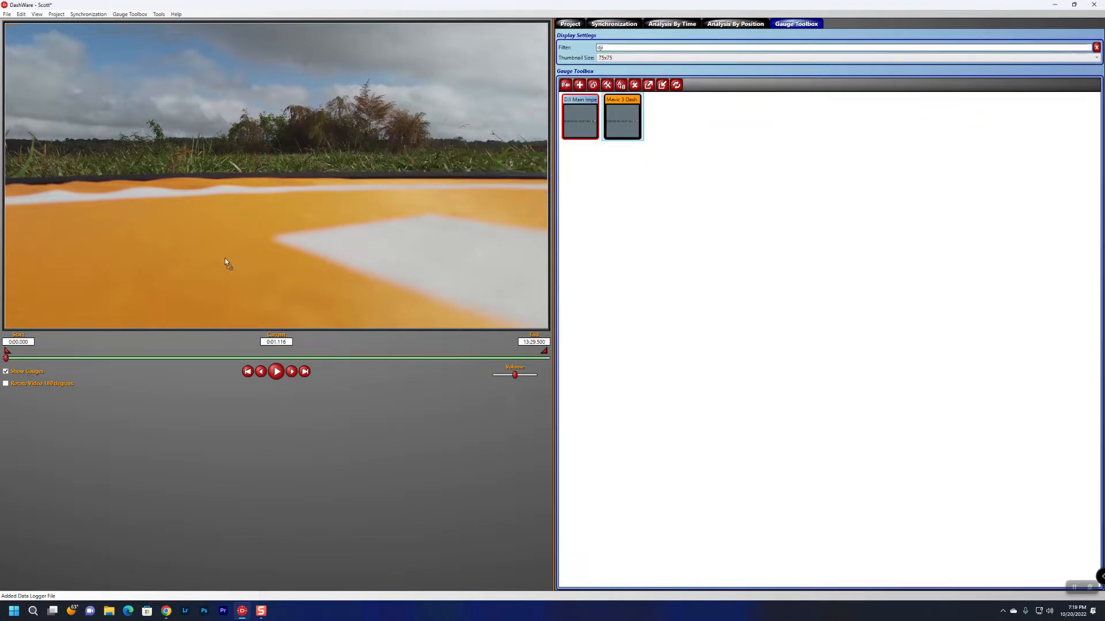
drag(226, 264, 152, 272)
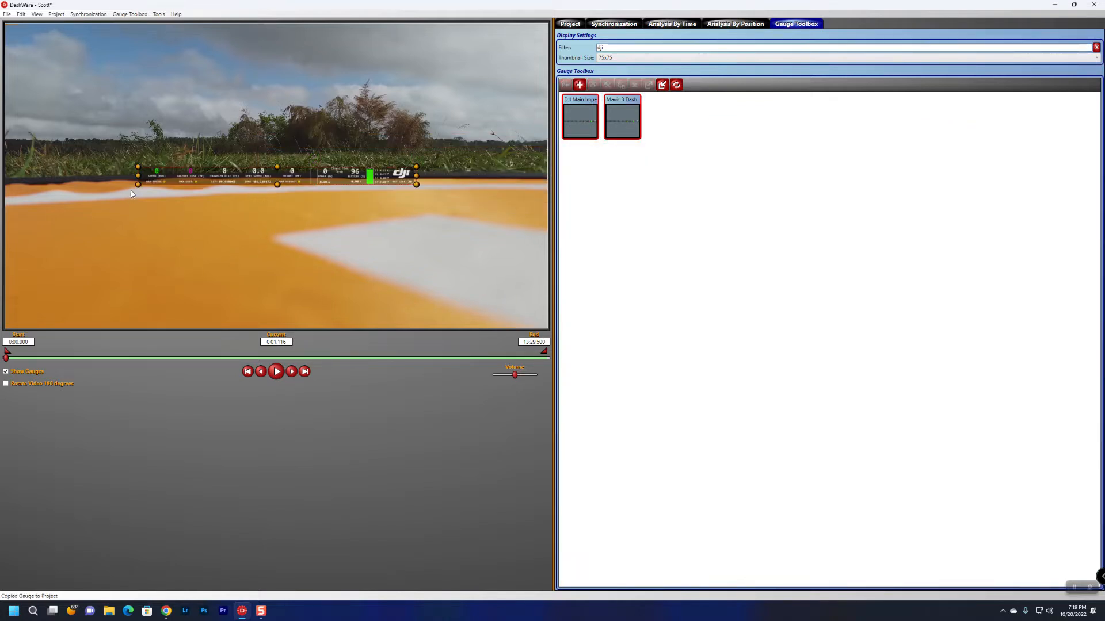
Enlarge the DJI gauge to nearly the full video width and move it to the bottom edge of the frame
drag(111, 208, 11, 195)
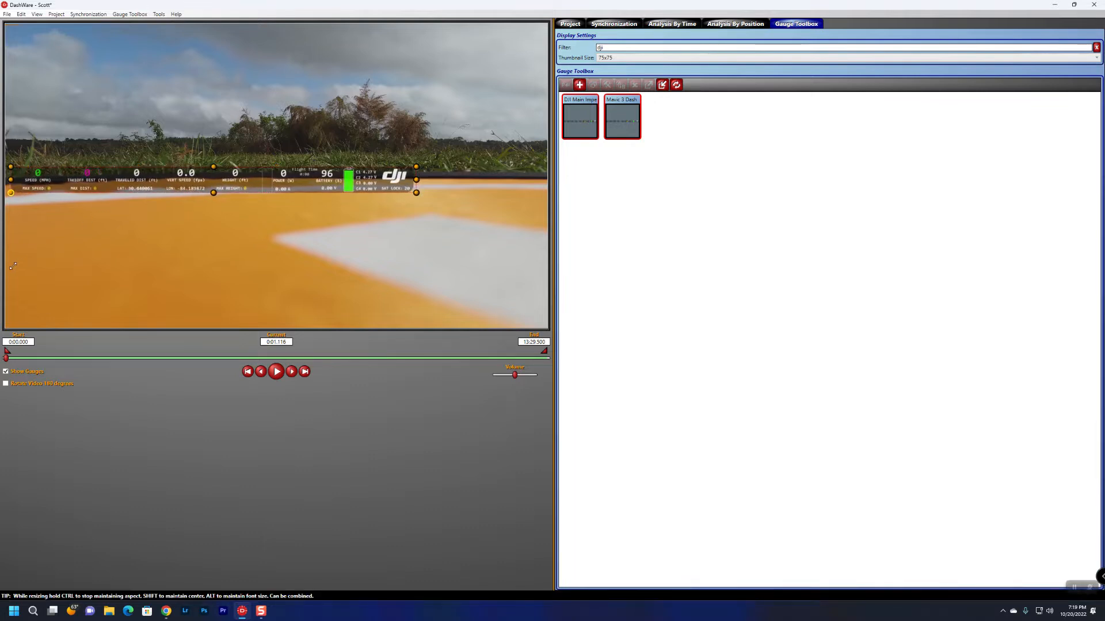
drag(412, 195, 541, 248)
drag(339, 181, 337, 299)
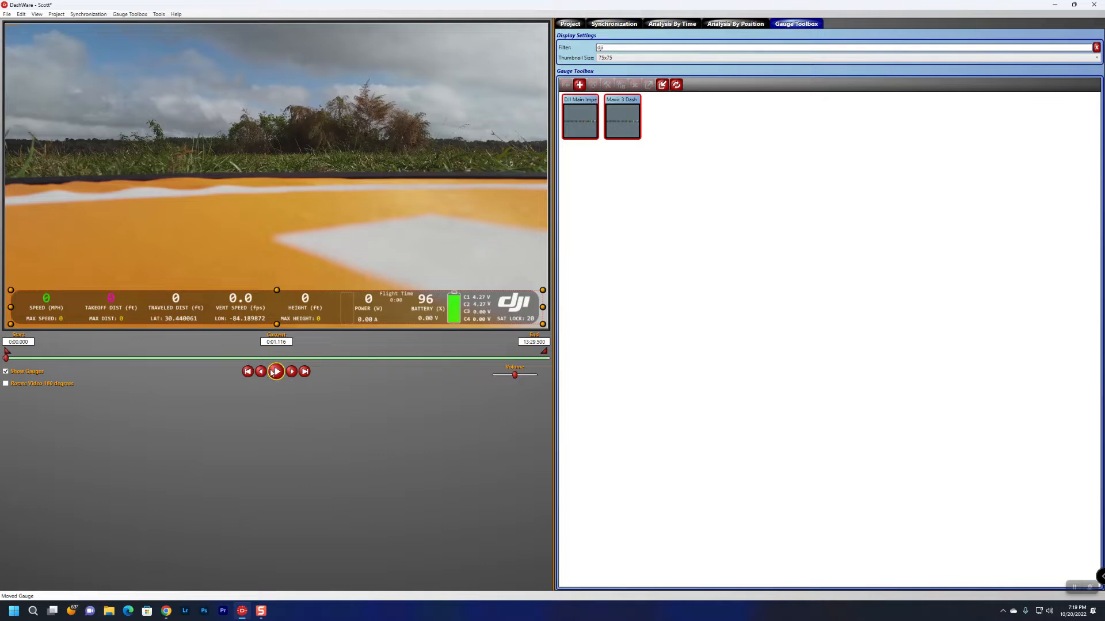
Pause the video at takeoff, about 0:03.975, advance the flight data to 0:05.400, sync it with the video and play to check
click(277, 372)
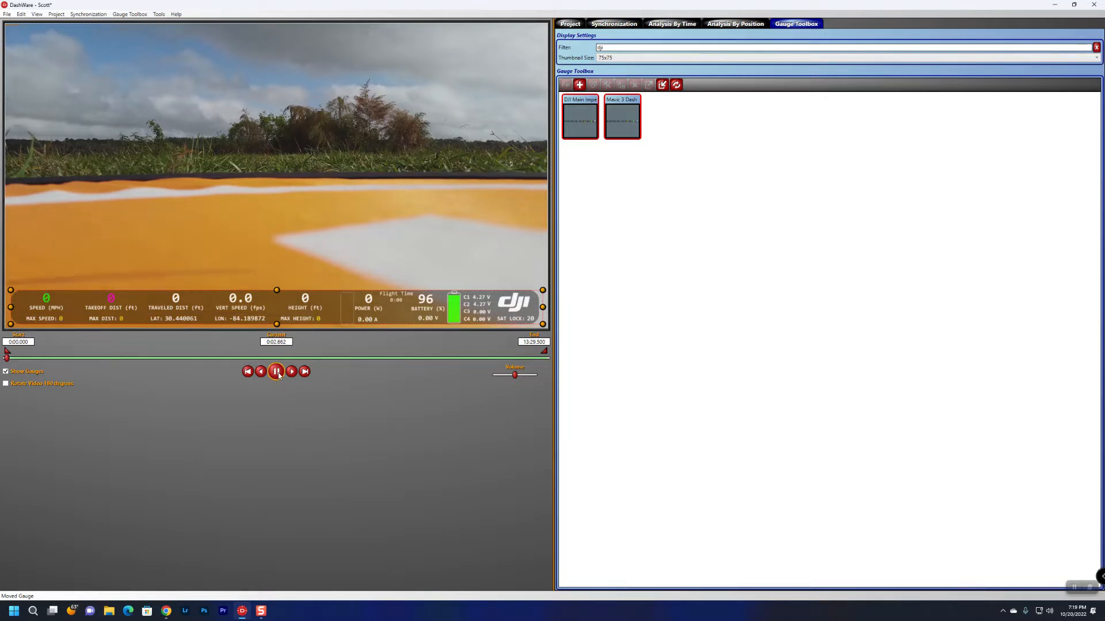
click(277, 372)
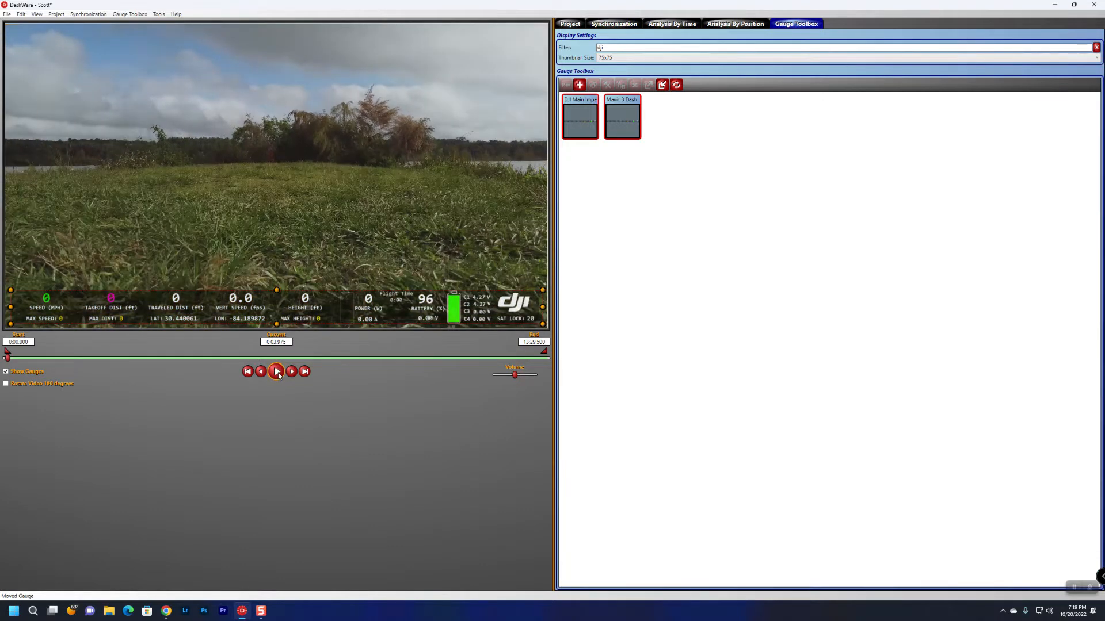
click(614, 23)
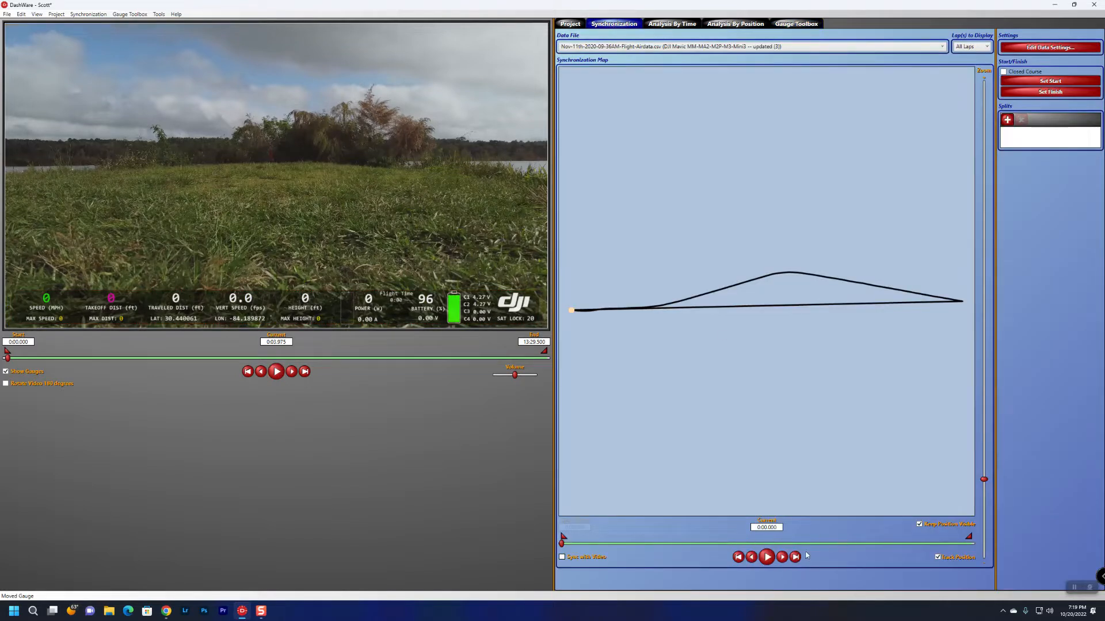
click(782, 558)
click(781, 559)
click(561, 557)
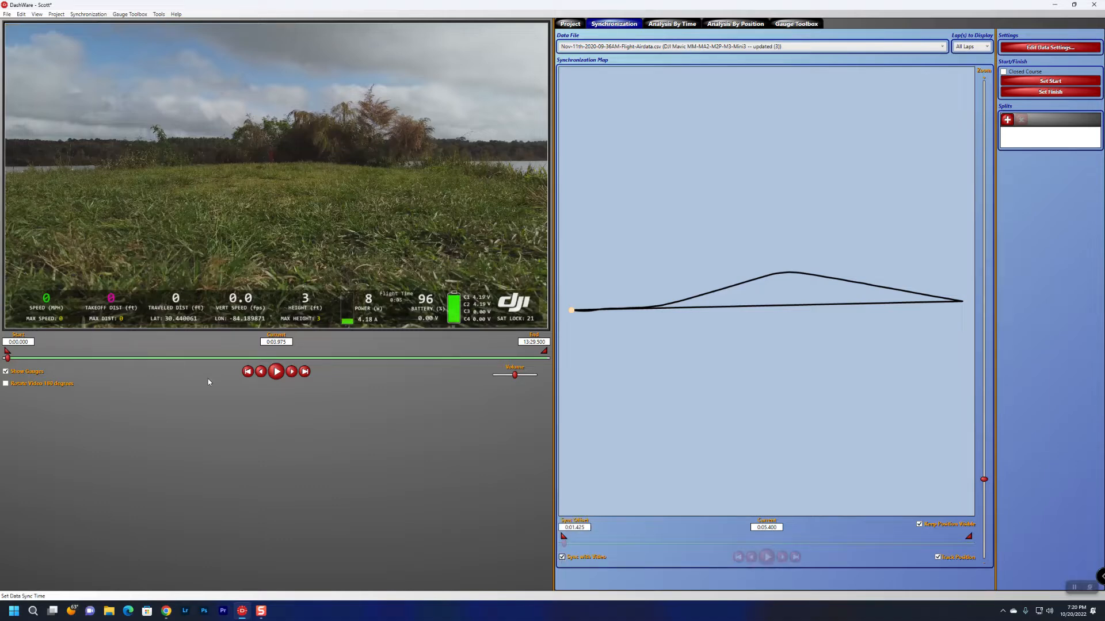
click(276, 372)
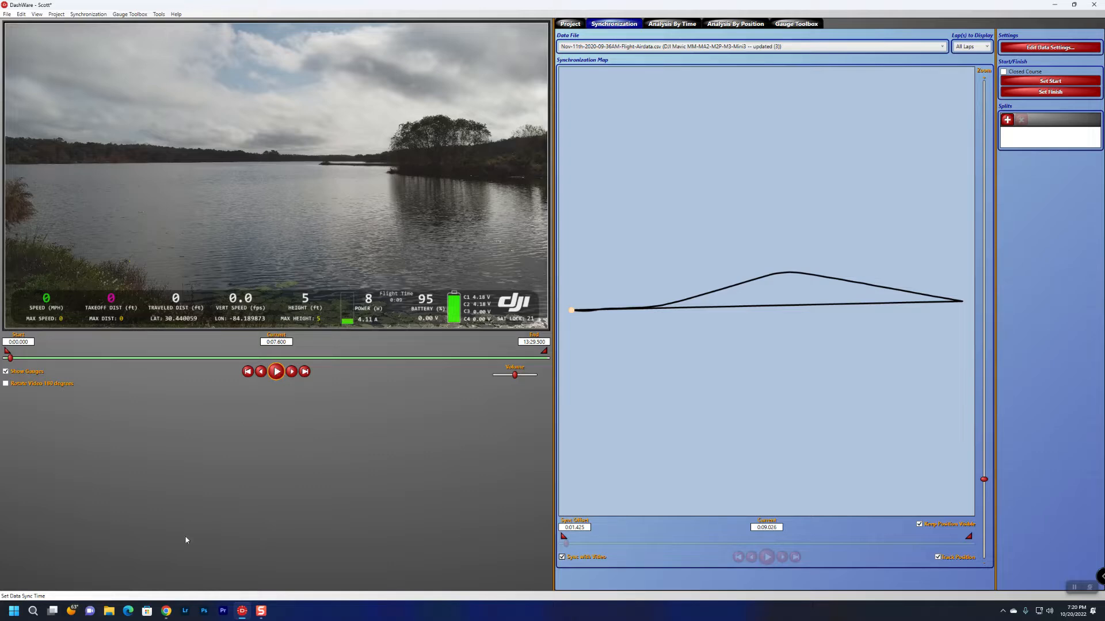
Open the Nov-11th-2020-09-36AM-Flight-Airdata 2 file in Excel and autofit all columns to show the full headers
click(109, 612)
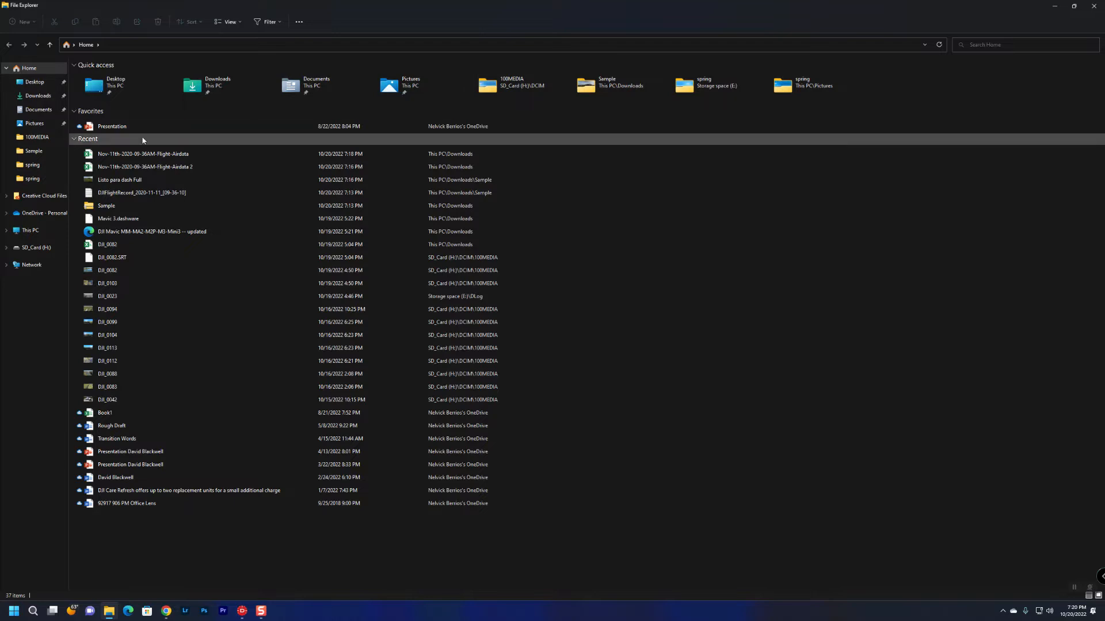
double_click(149, 168)
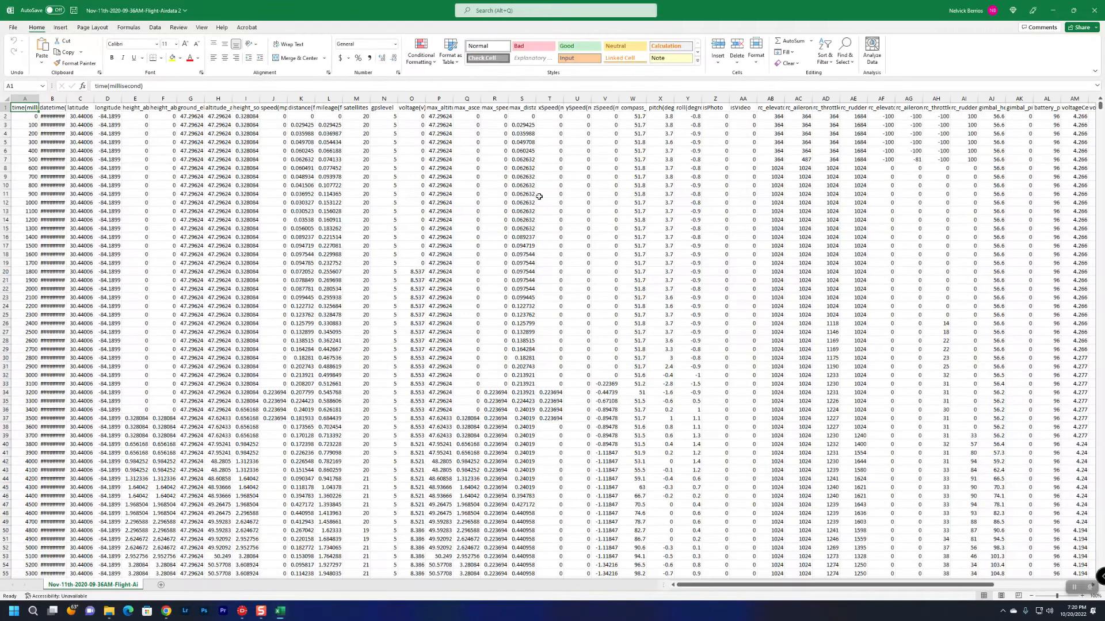
click(5, 98)
double_click(38, 97)
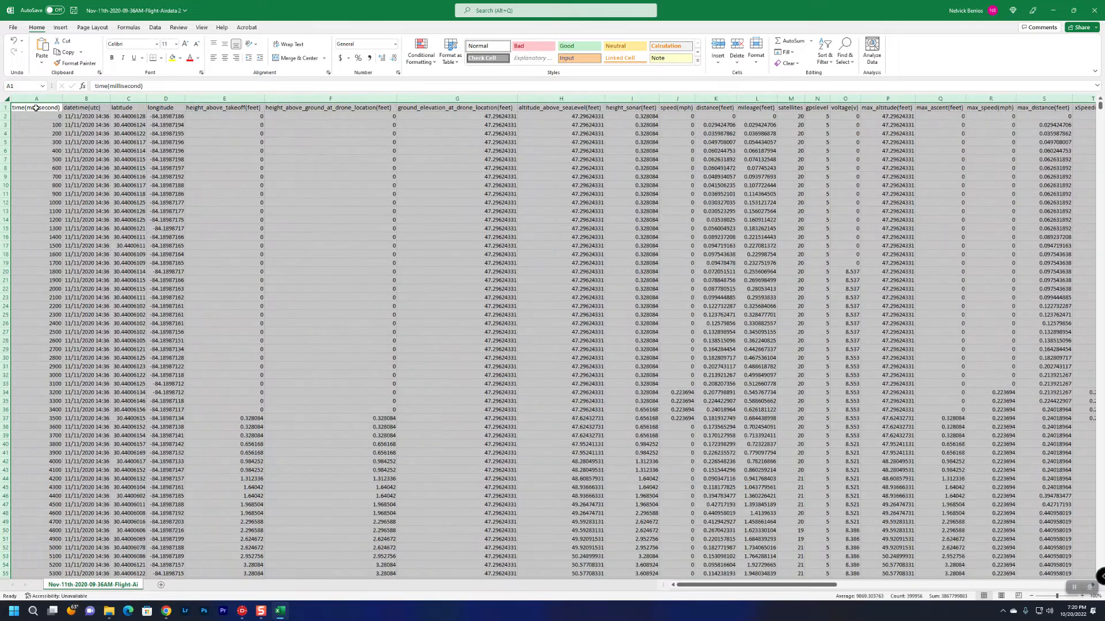
Examine the time(millisecond), altitude_above_seaLevel(feet) and speed(mph) columns of the flight log
click(543, 108)
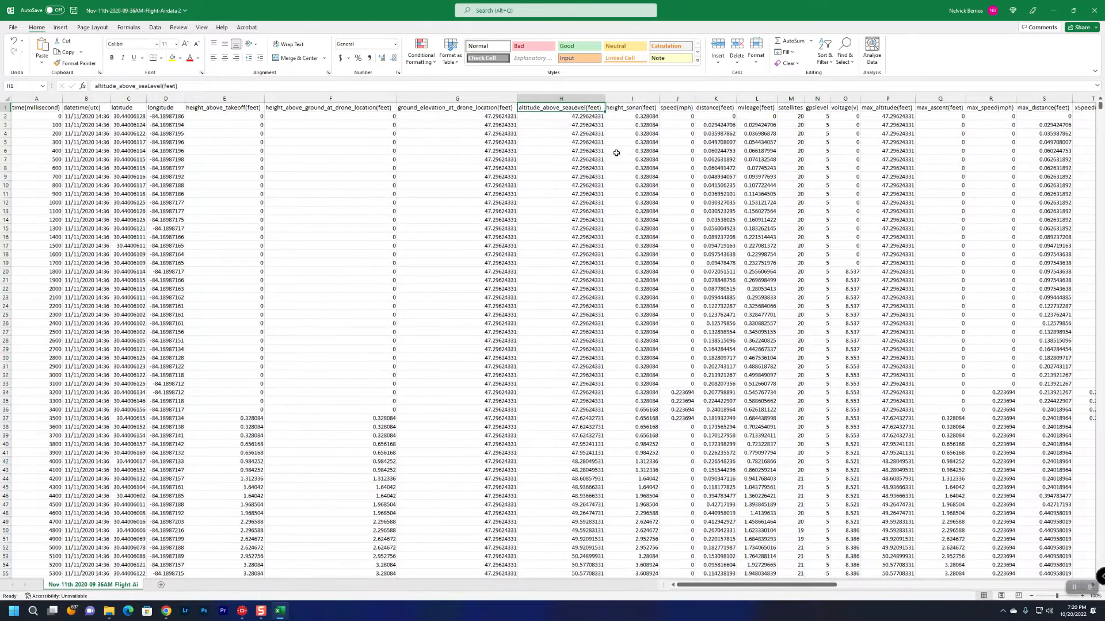
click(673, 108)
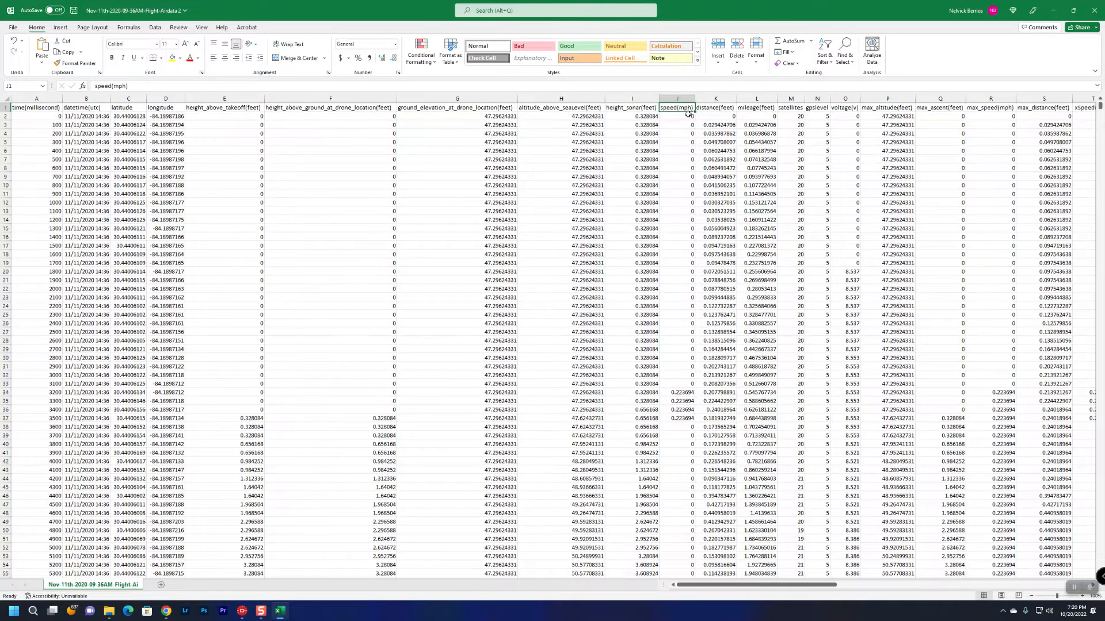
click(50, 111)
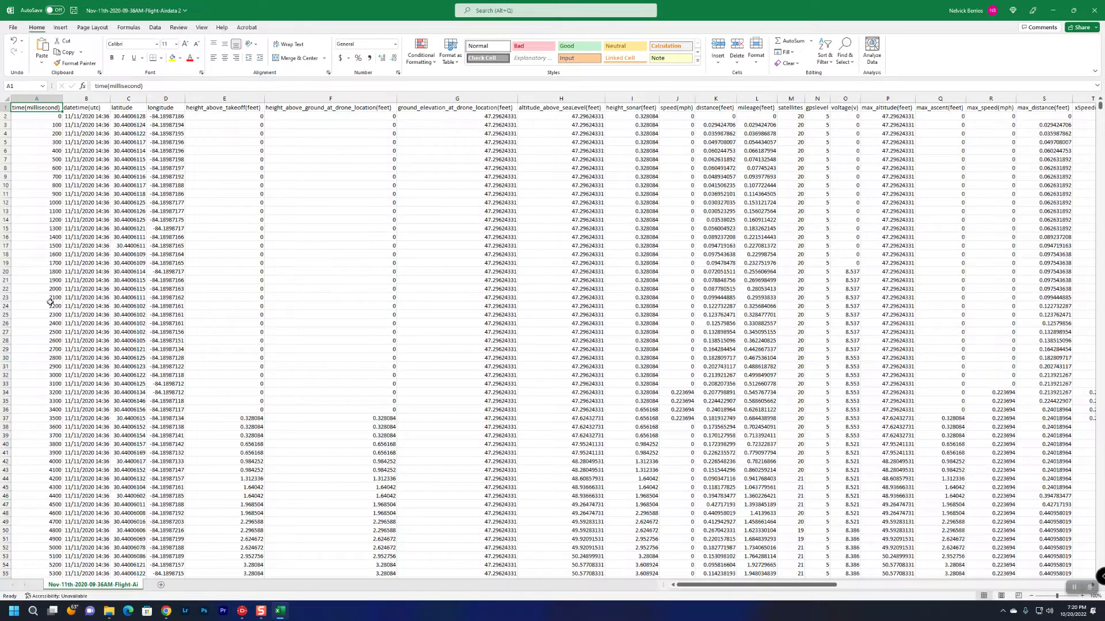
click(42, 257)
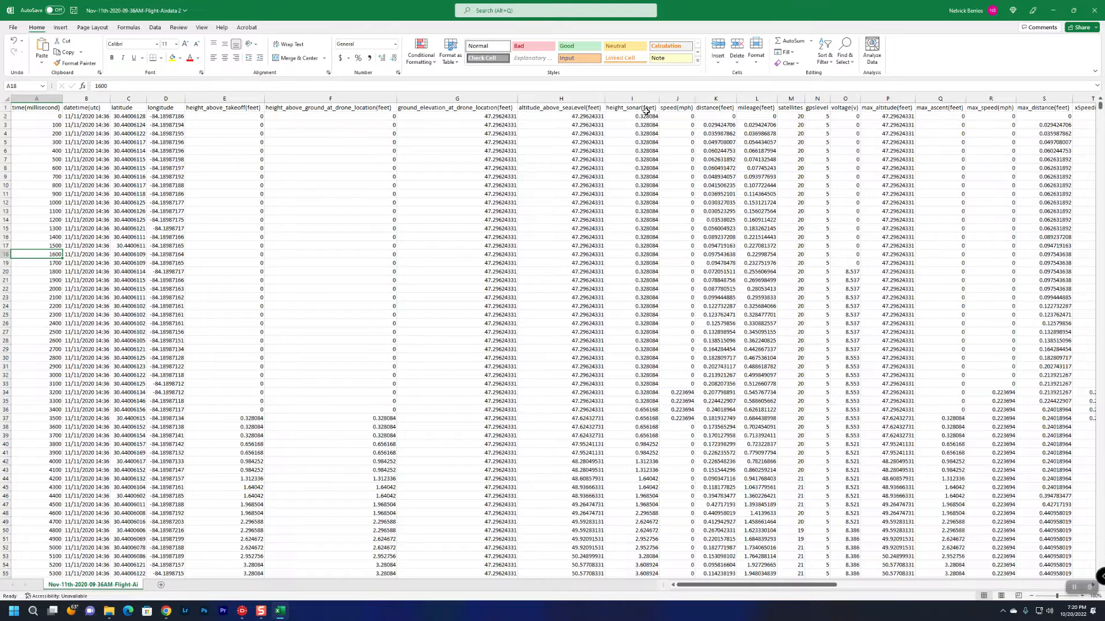
click(678, 108)
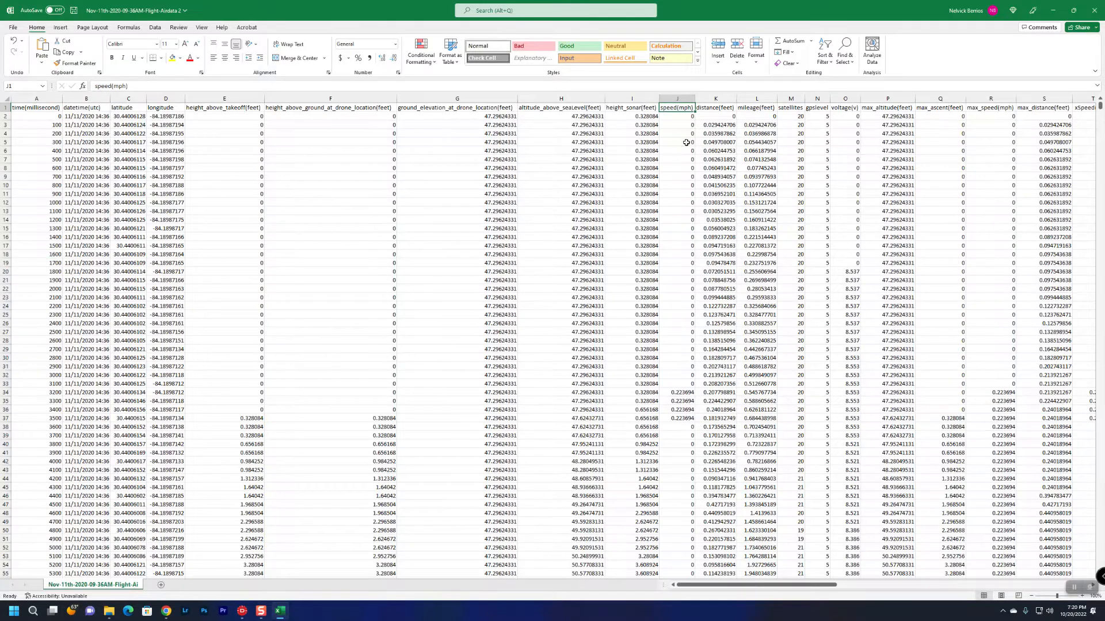
scroll(679, 272, down, 6)
scroll(682, 281, up, 6)
Examine the max_altitude(feet), height, ground elevation, distance and speed columns, and switch back to the DashWare project
click(888, 112)
click(893, 151)
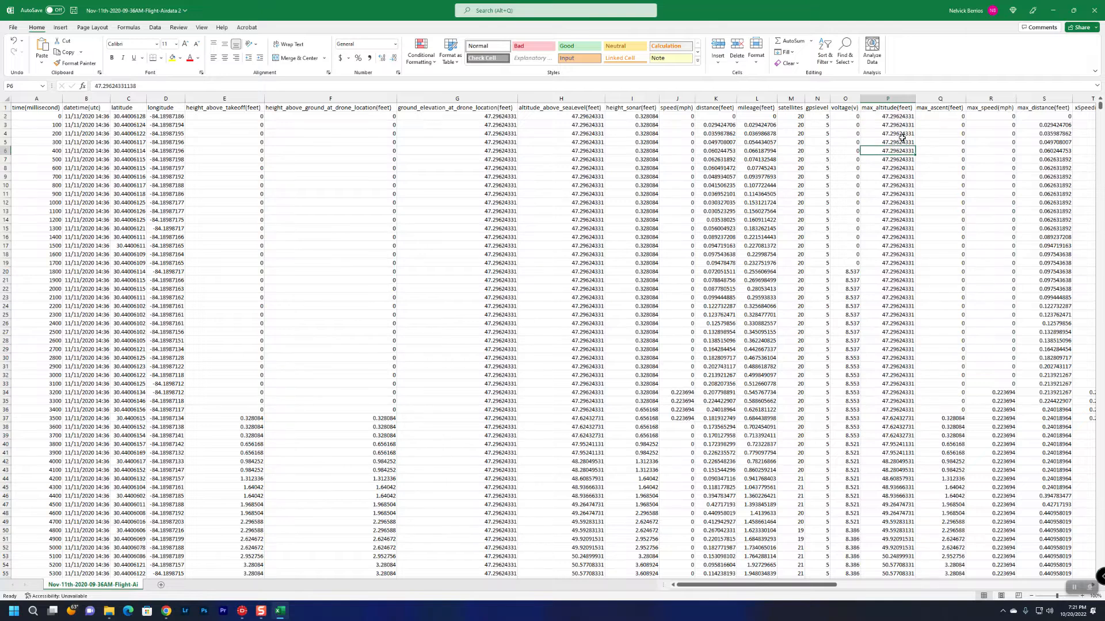
scroll(899, 265, down, 5)
scroll(900, 264, up, 5)
click(319, 108)
click(403, 107)
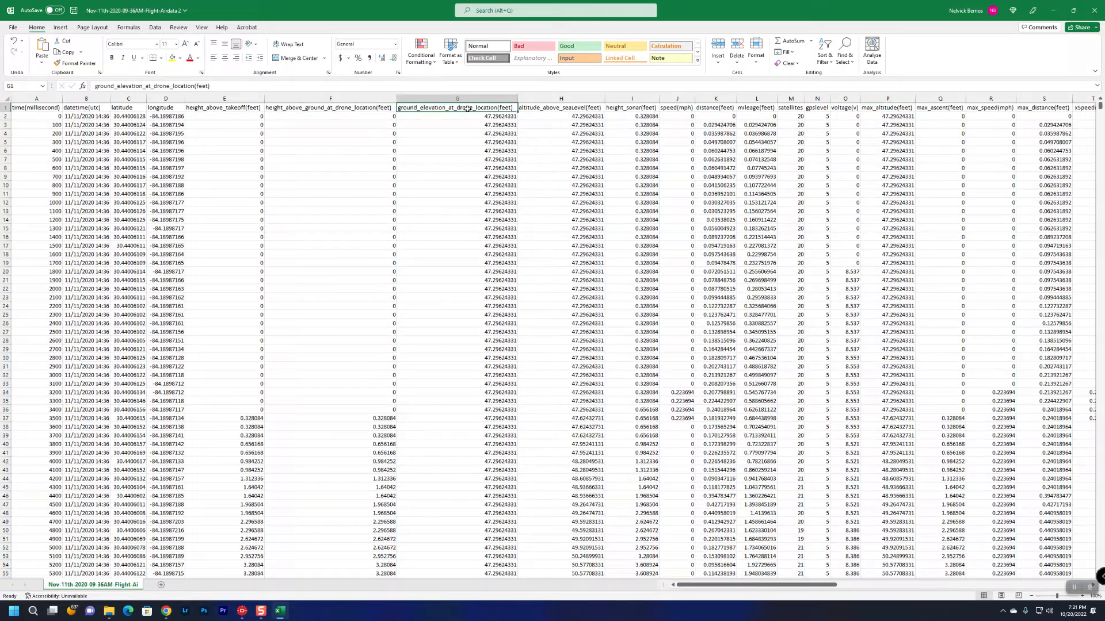
click(535, 107)
click(616, 107)
click(677, 107)
click(710, 108)
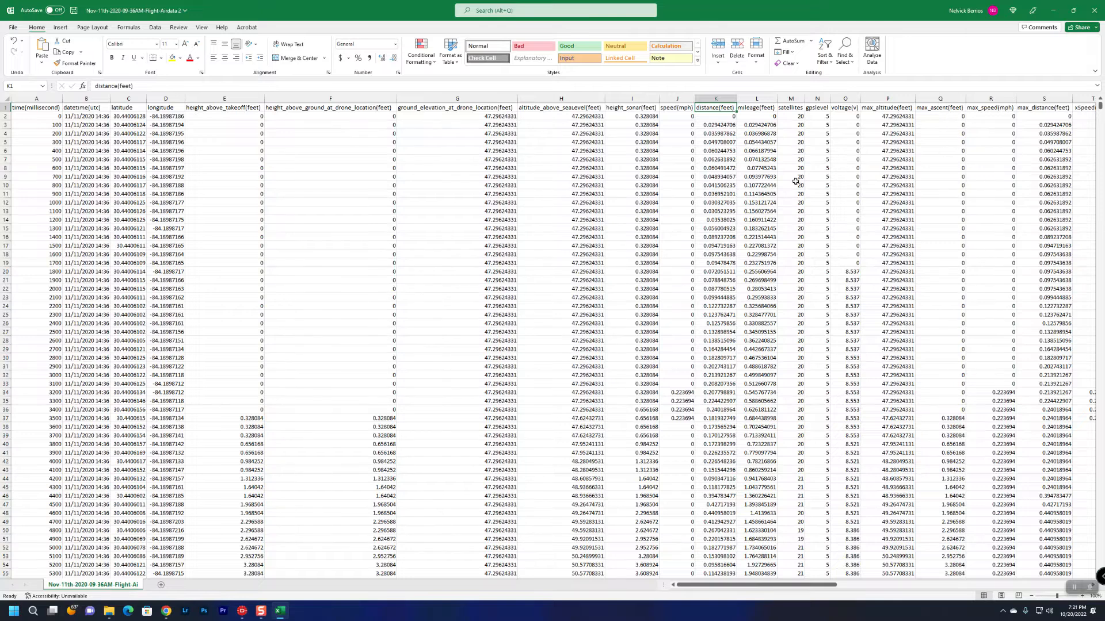
click(672, 108)
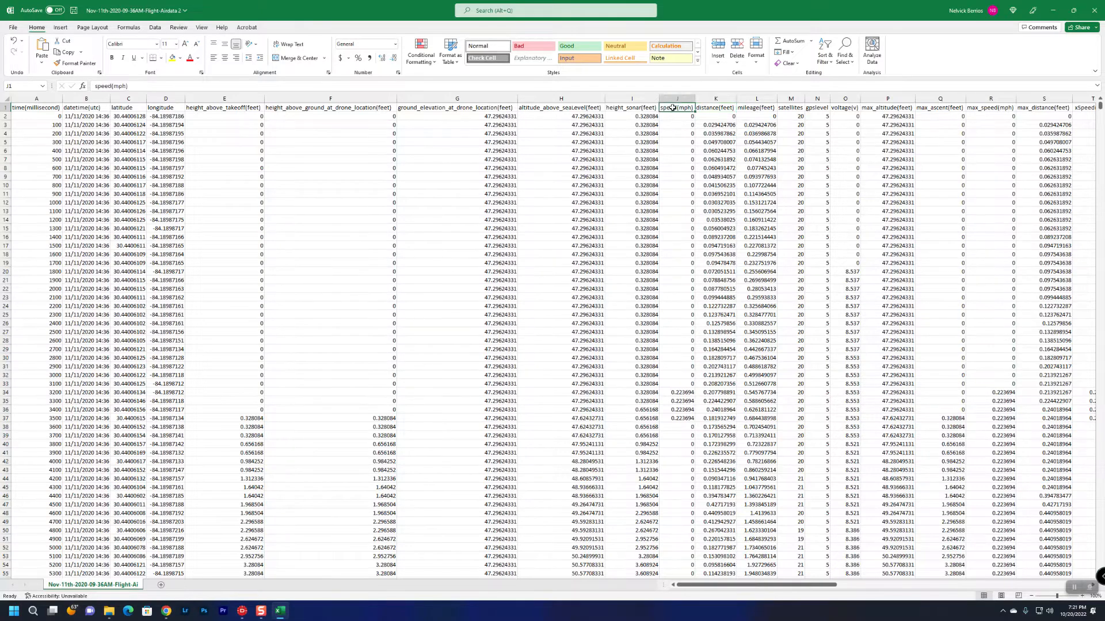
click(1052, 8)
click(246, 612)
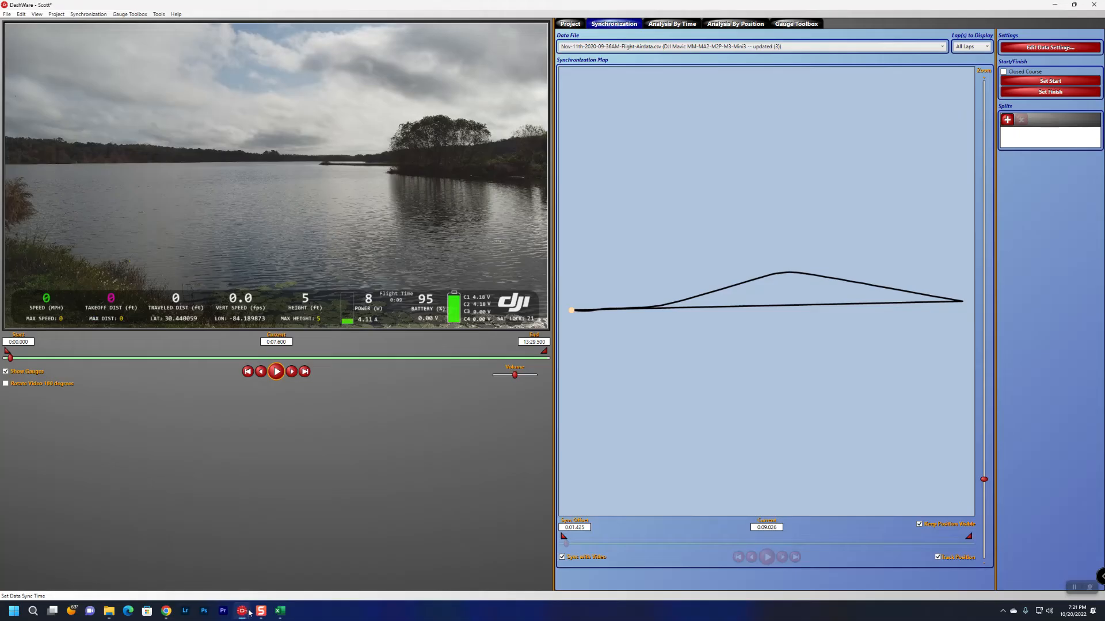
Open the Data Profile Editor and select the DJI Mavic MM-MA2-M2P-M3-Mini3 -- updated profile
click(7, 13)
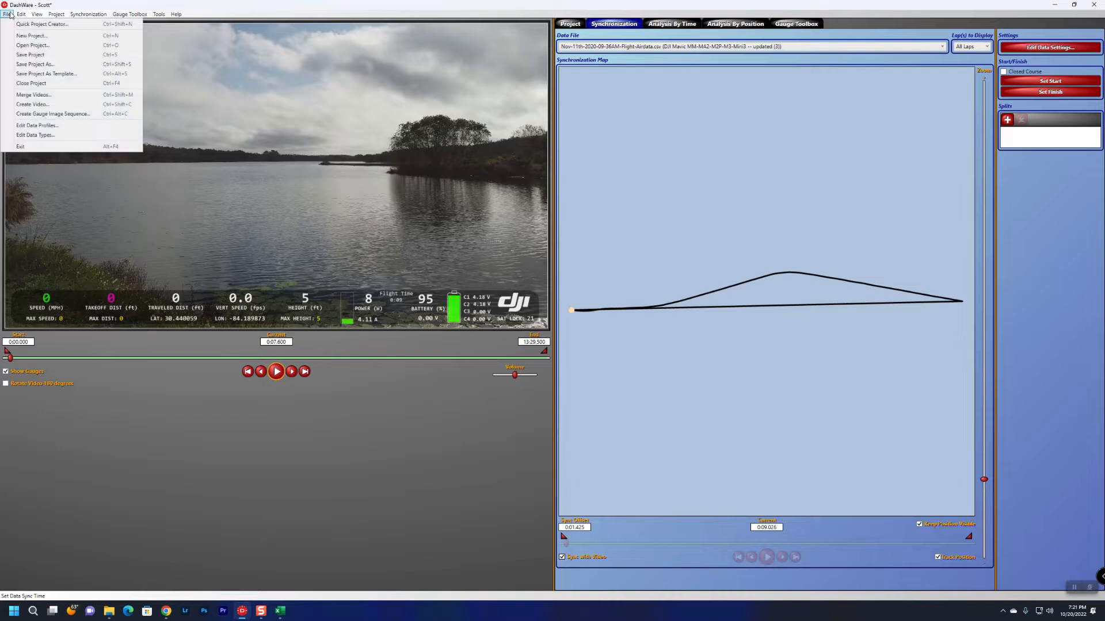
click(42, 126)
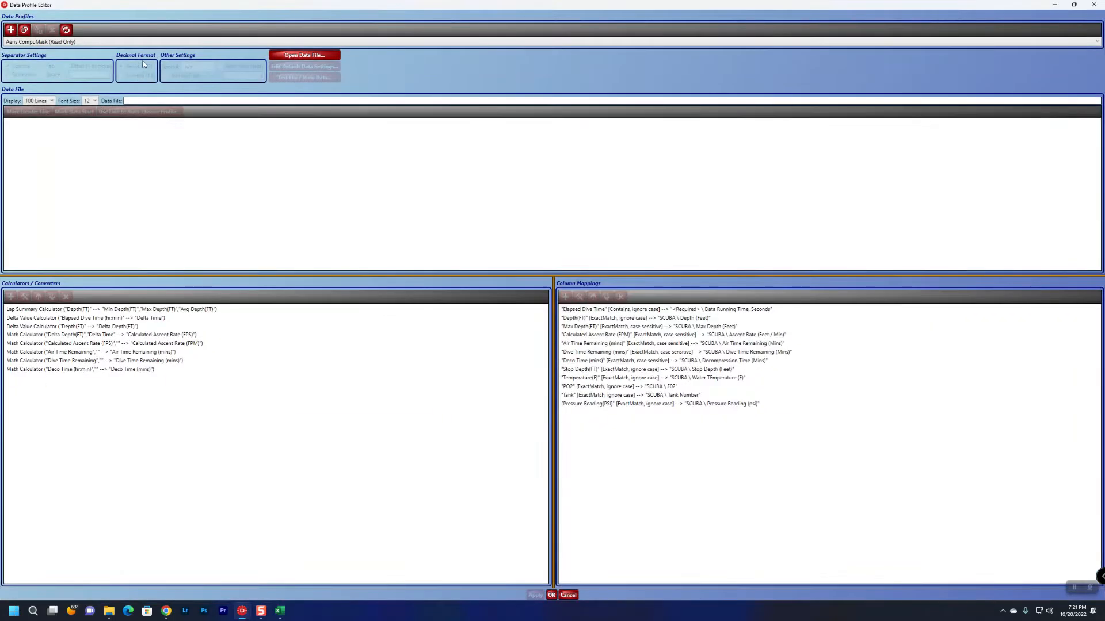
click(141, 44)
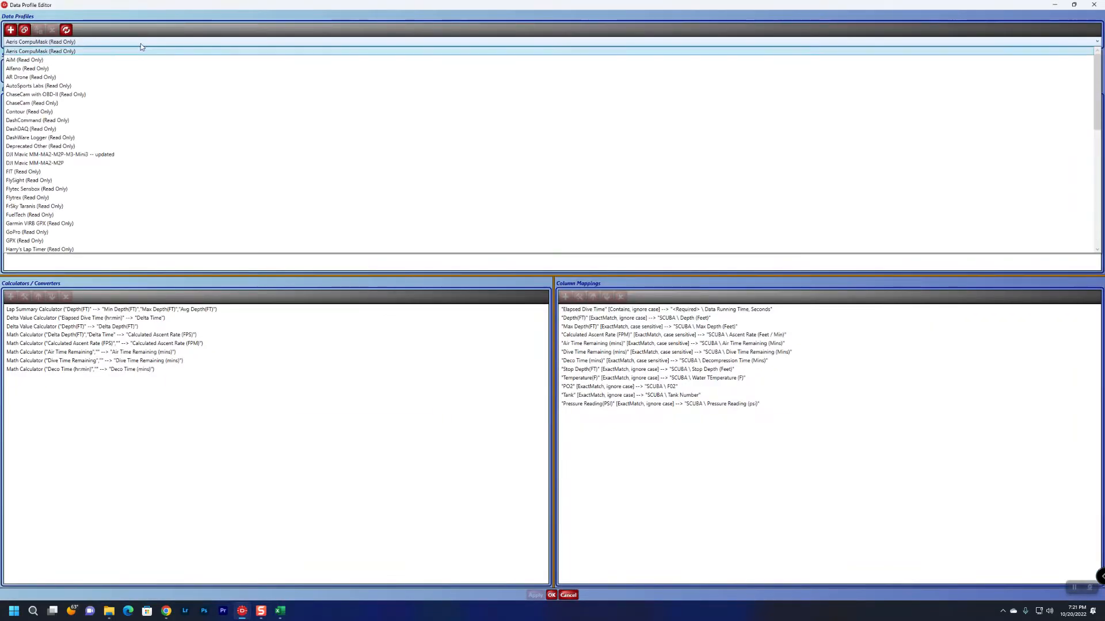
click(106, 155)
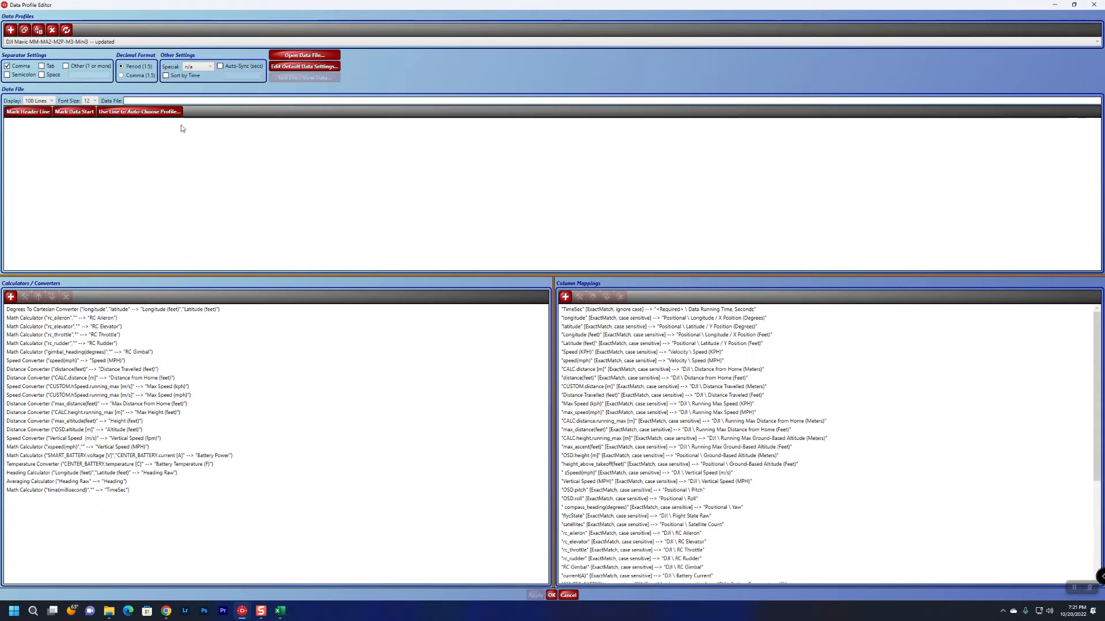
Load the Nov-11th-2020-09-36AM-Flight-Airdata file into the profile editor and show its header line
click(296, 57)
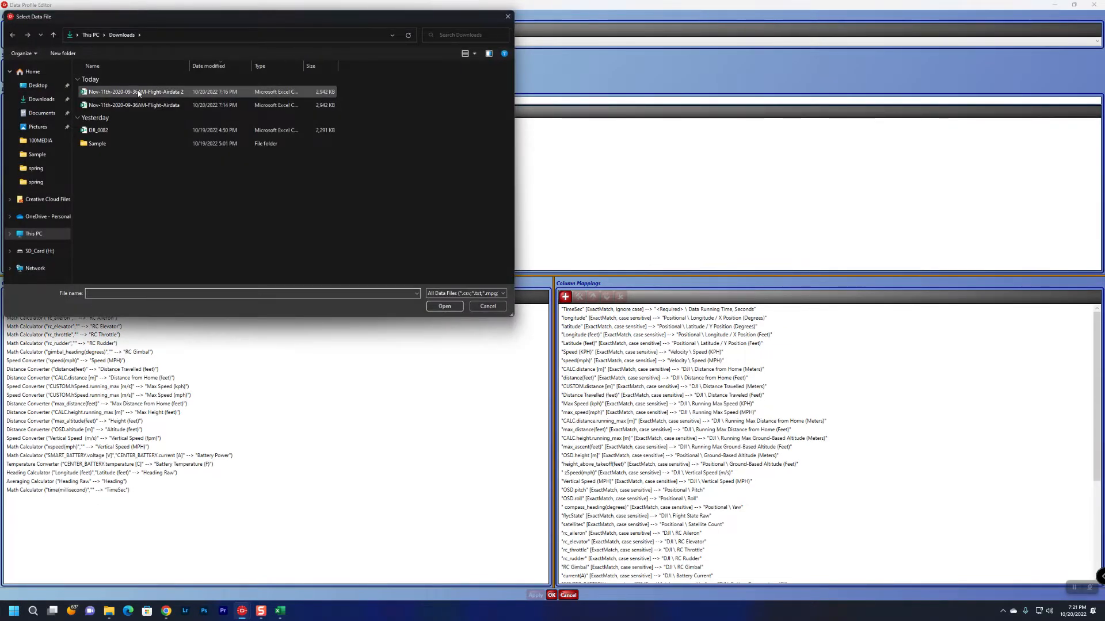
click(138, 93)
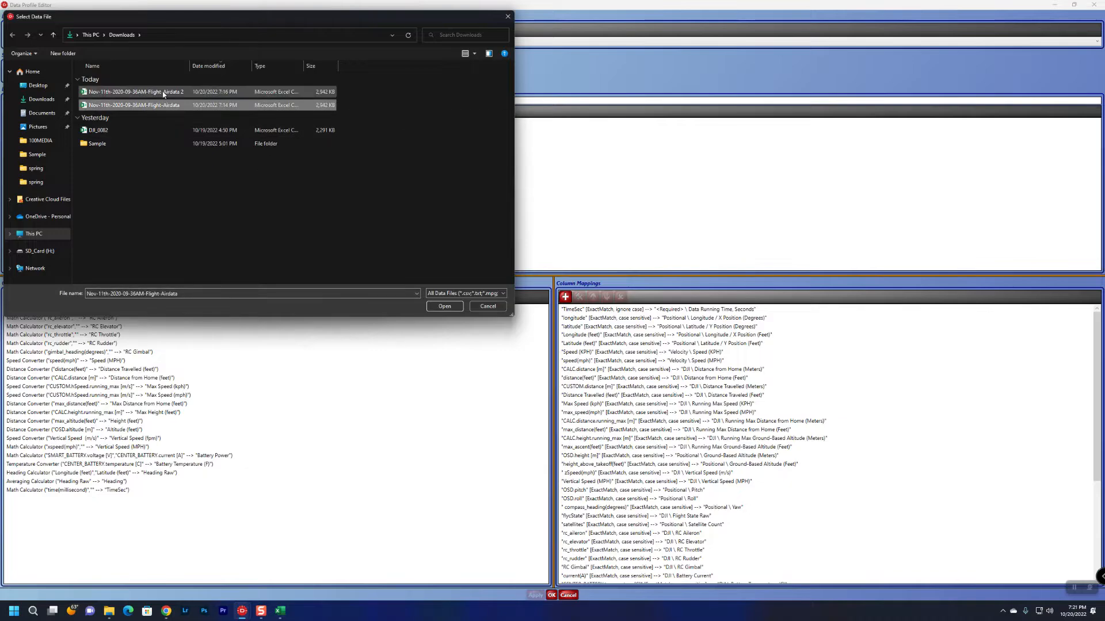
click(162, 105)
click(440, 306)
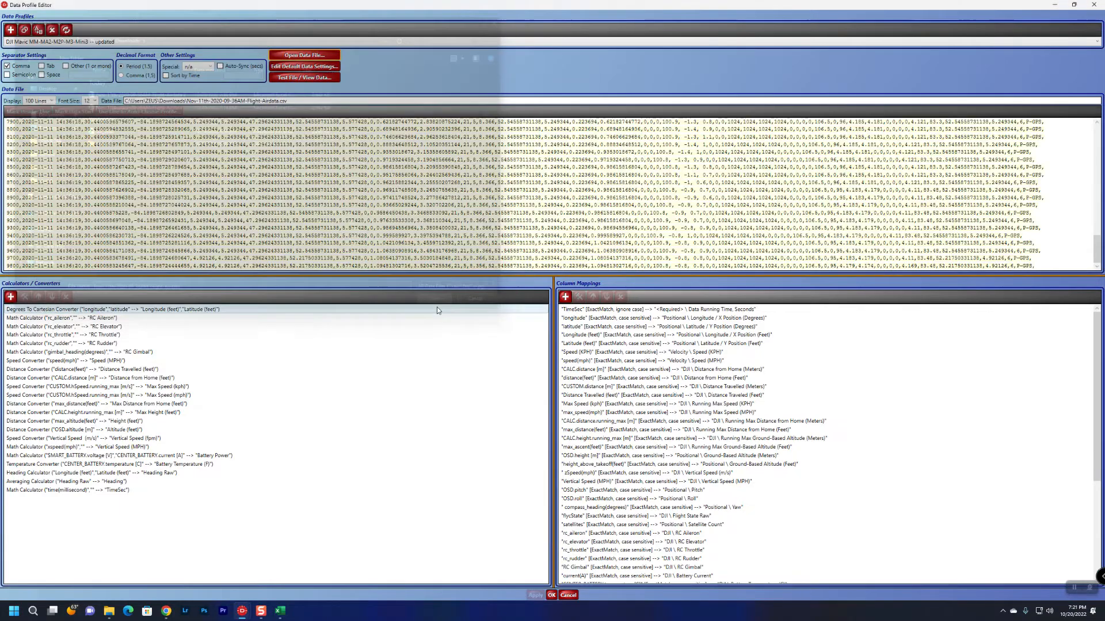
drag(1096, 249, 1099, 129)
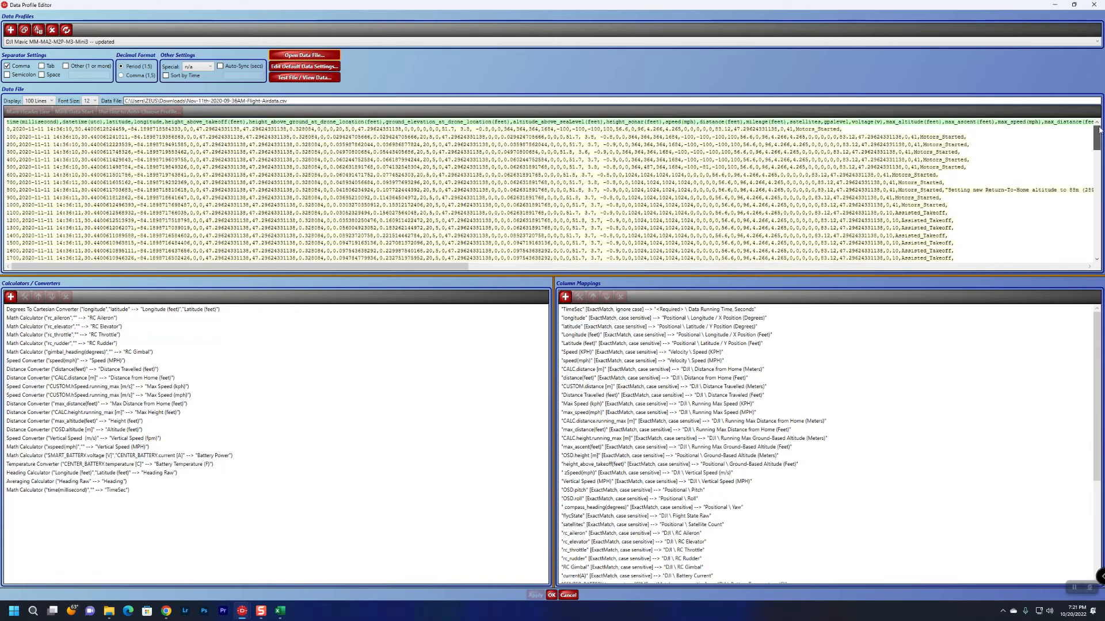
Examine the auto-choose match text of the data file's header line, including the xSpeed(mph) name, and close it without changes
click(184, 123)
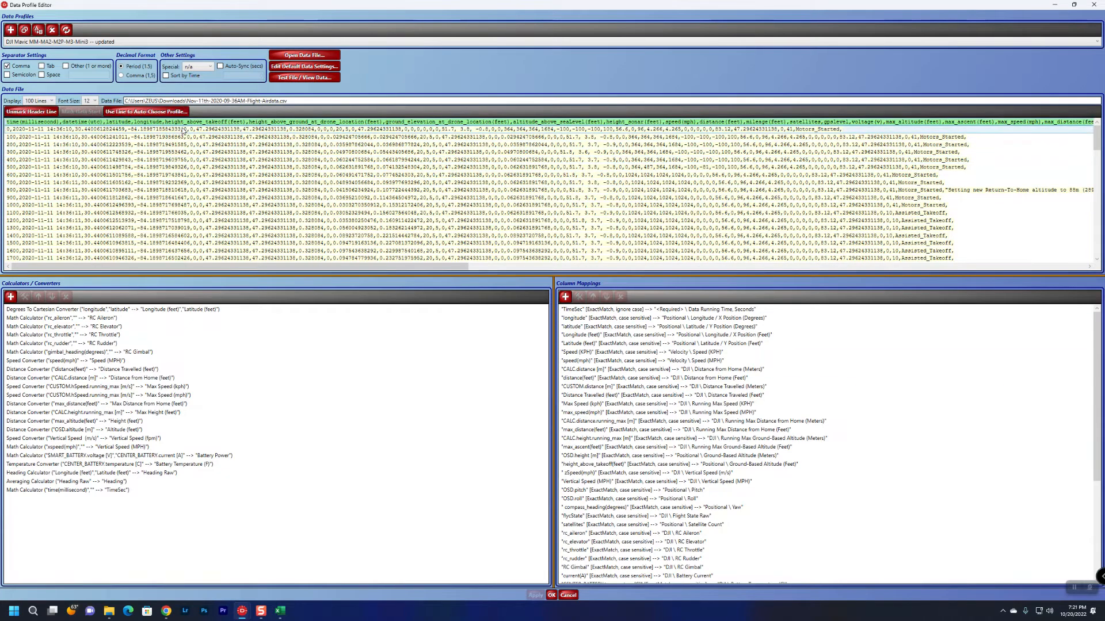
click(165, 112)
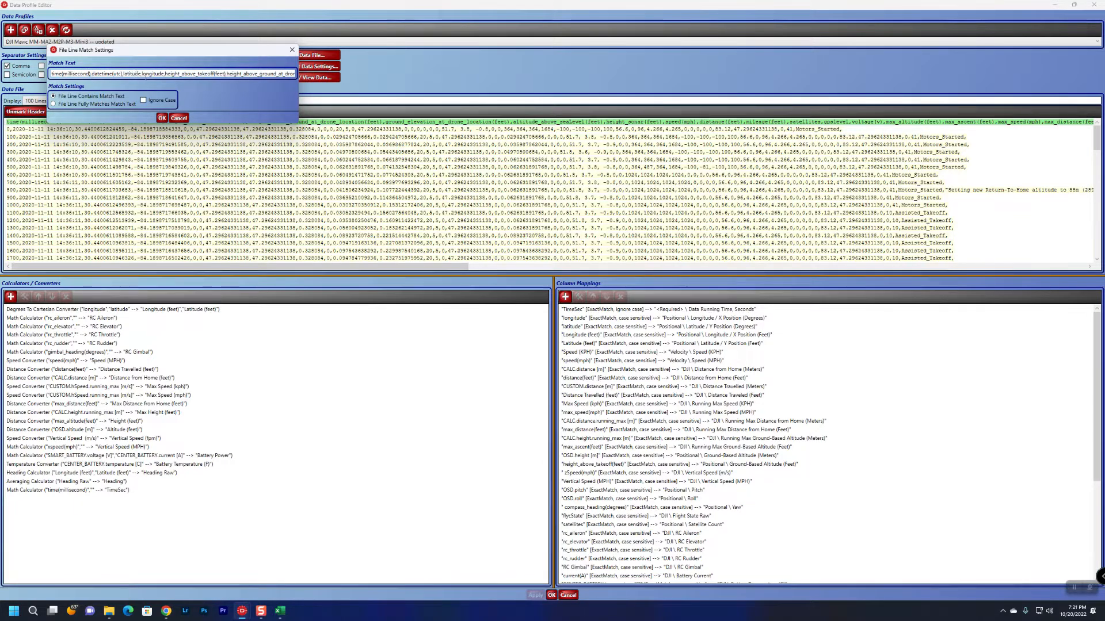
triple_click(252, 74)
click(252, 74)
drag(236, 73, 260, 73)
click(261, 73)
click(248, 74)
click(248, 74)
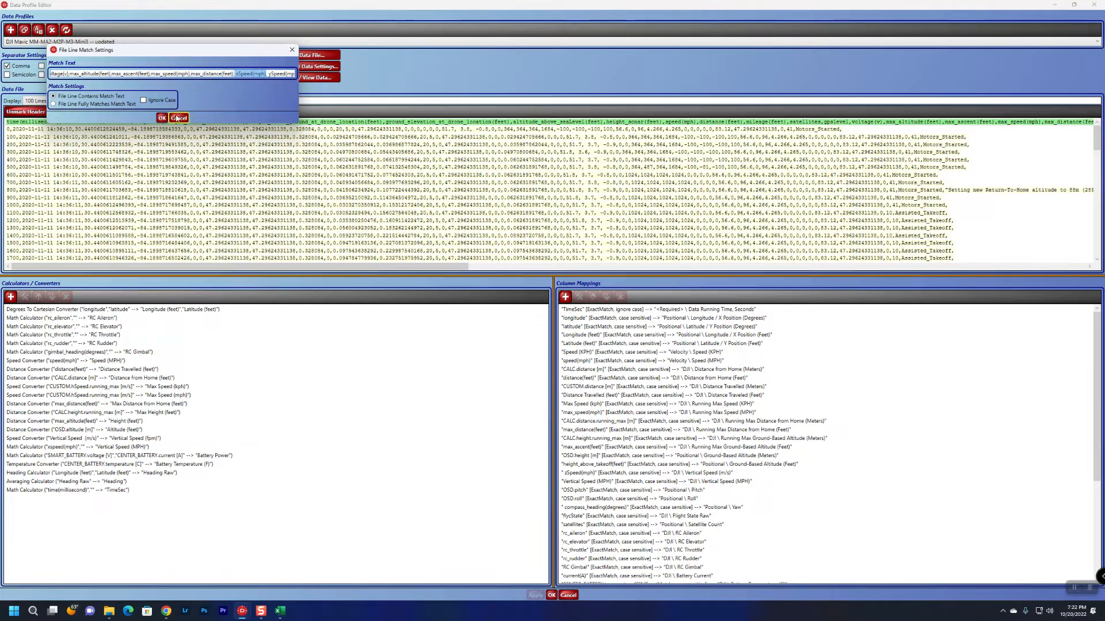
click(179, 118)
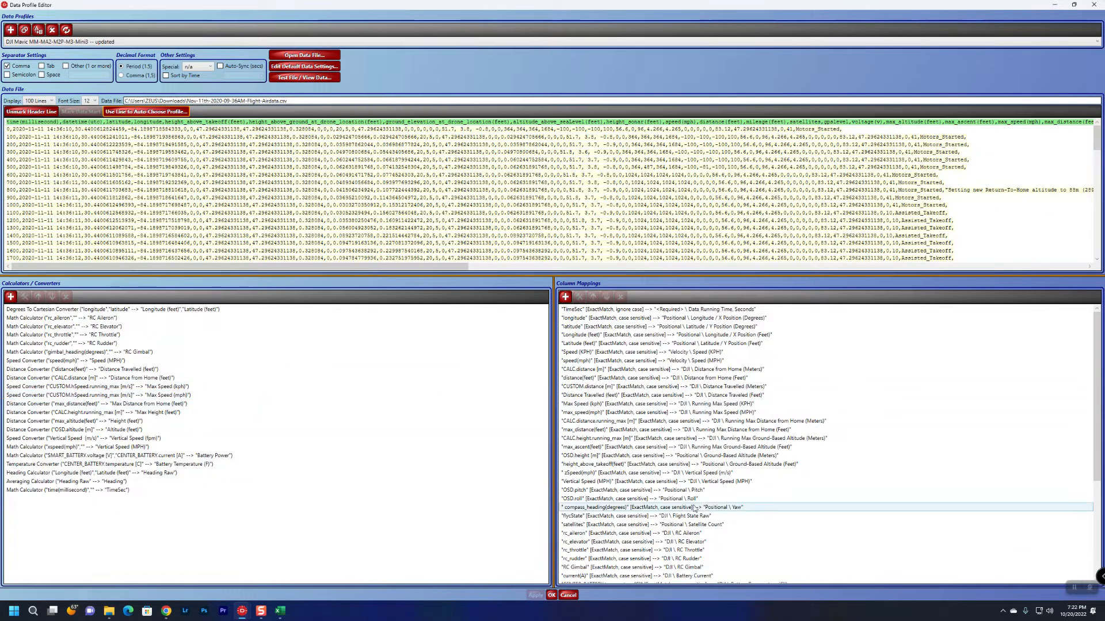
Open the voltage(v) to DJI \ Battery Power column mapping and compare its input column name with the flight log header in Excel
scroll(704, 503, down, 6)
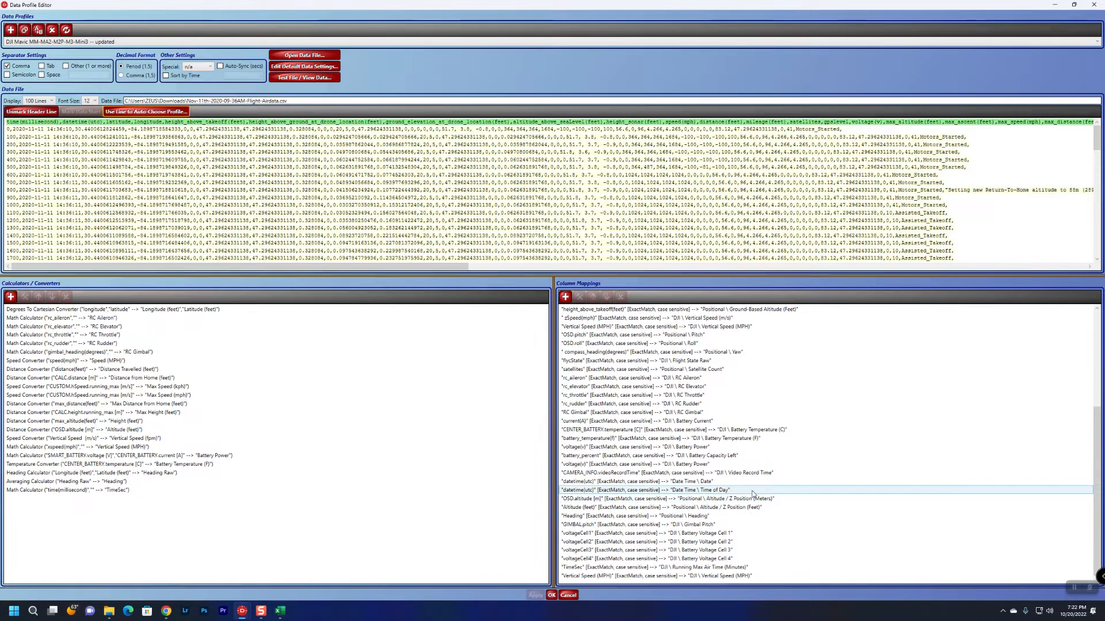
click(694, 468)
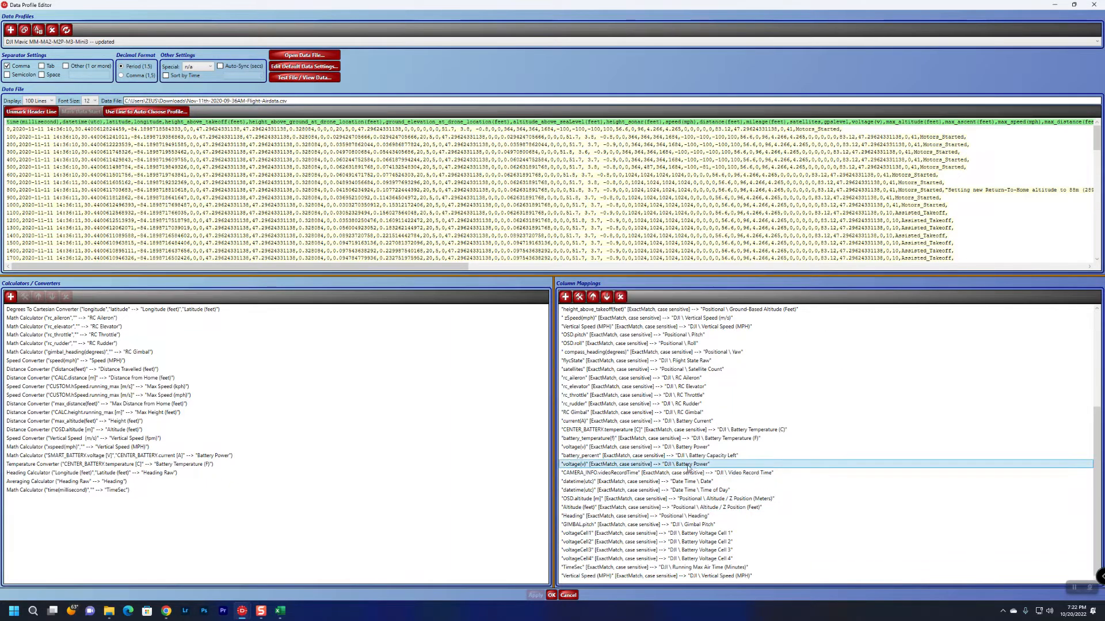
double_click(689, 466)
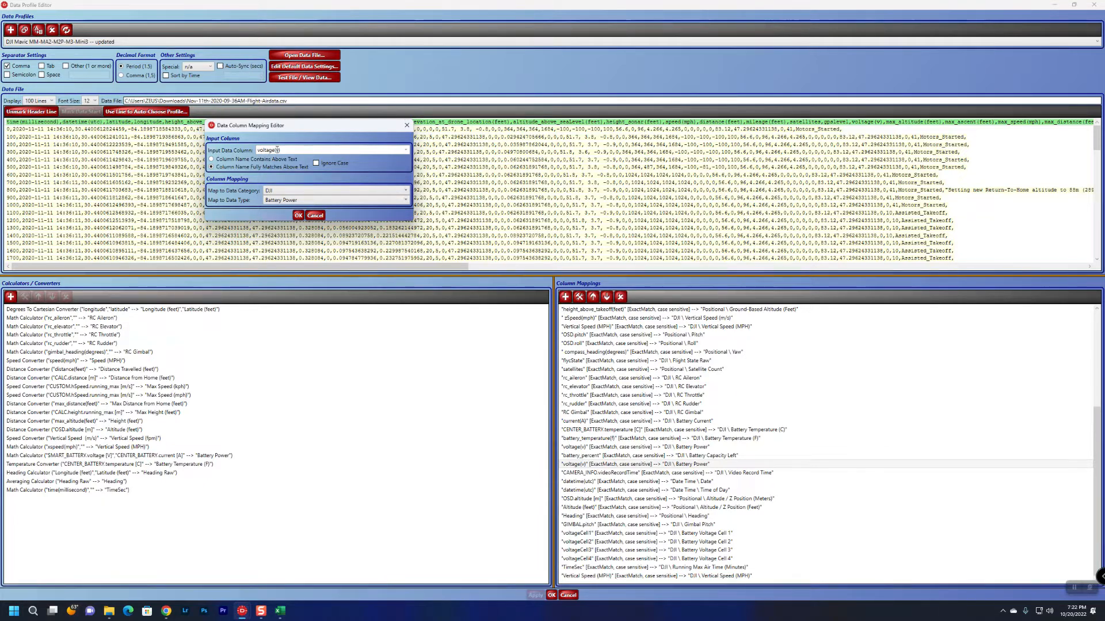
click(283, 613)
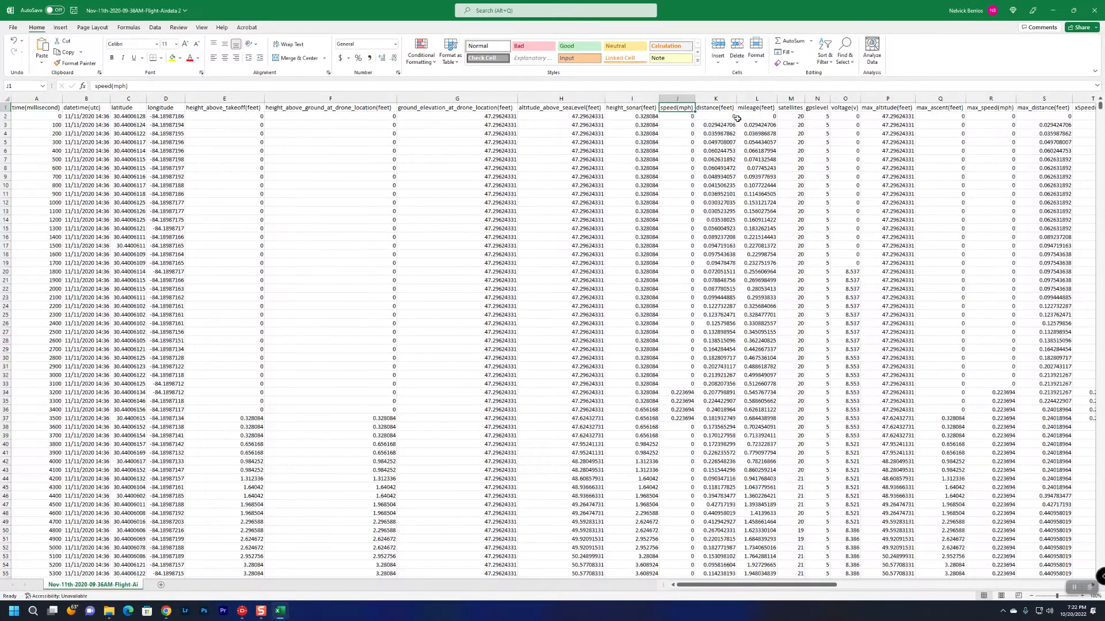
click(850, 109)
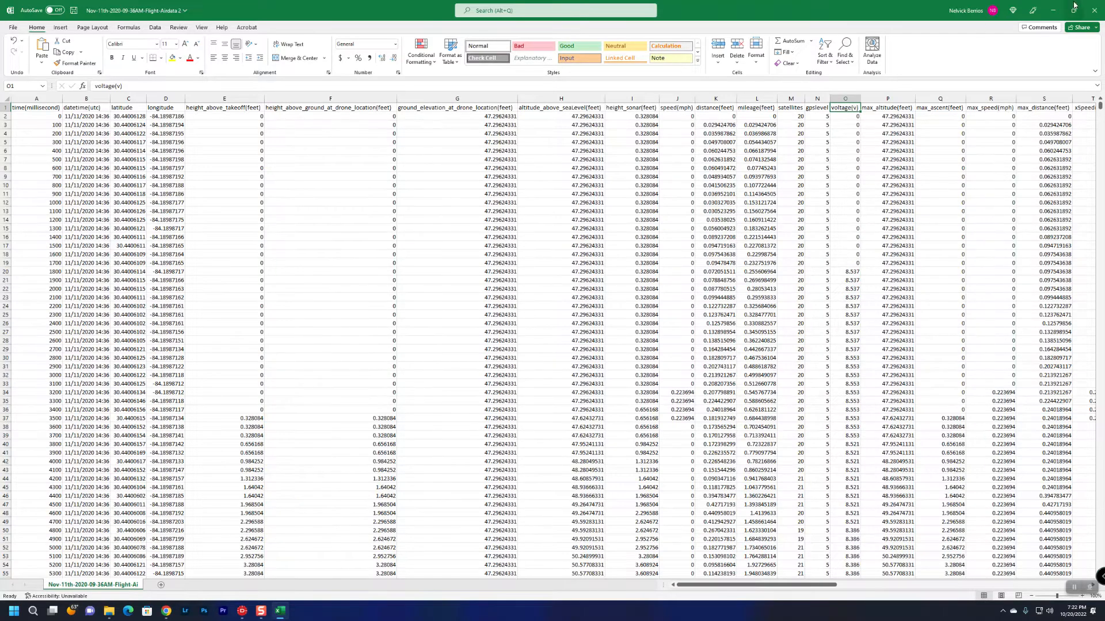
click(1052, 10)
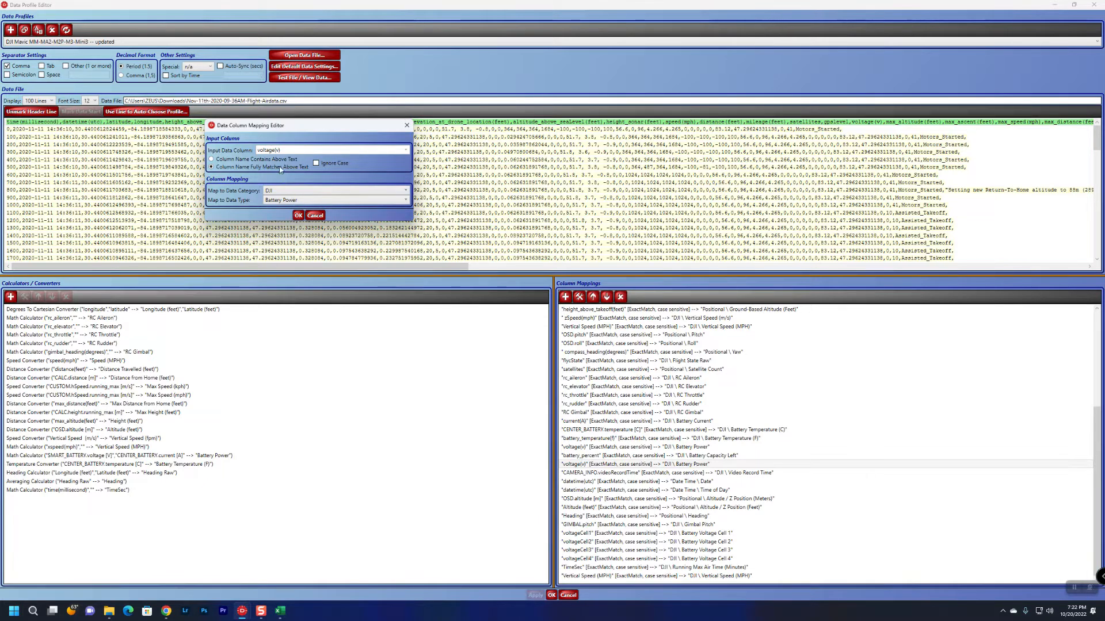
double_click(273, 151)
Browse the SD card's DCIM\100MEDIA folder for the SRT files stored with the drone videos, and return to the Excel log
click(281, 613)
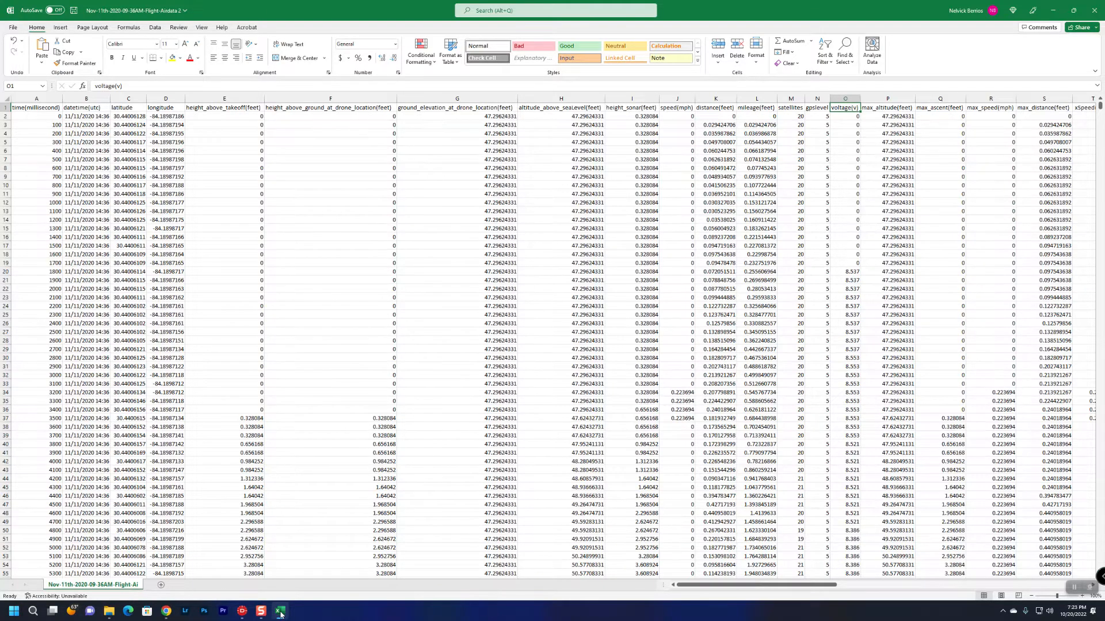
click(109, 611)
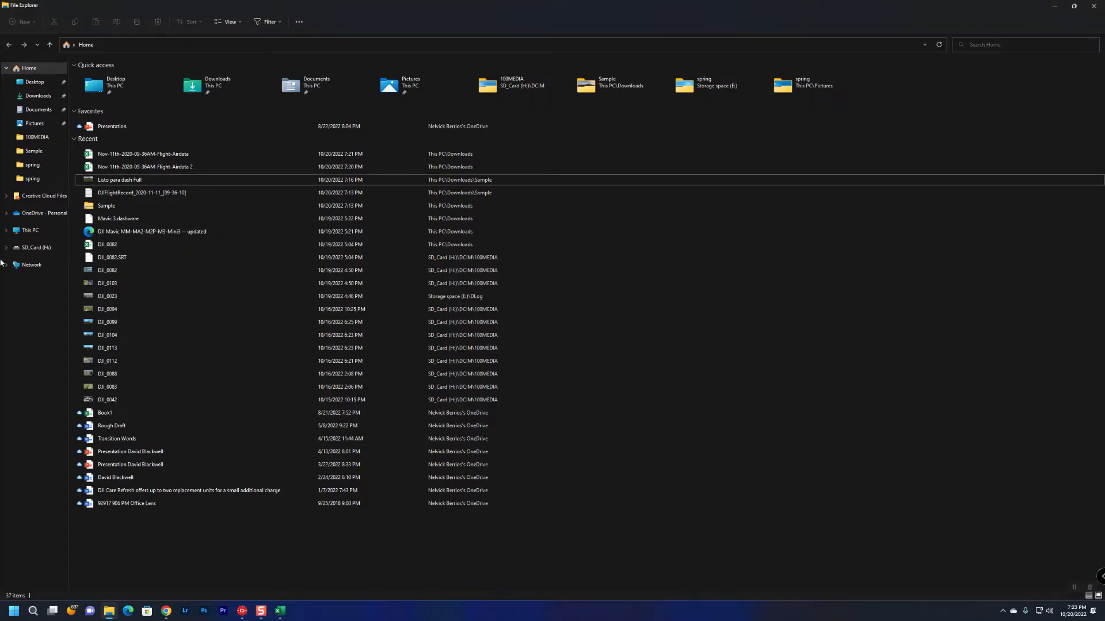
click(36, 247)
double_click(112, 75)
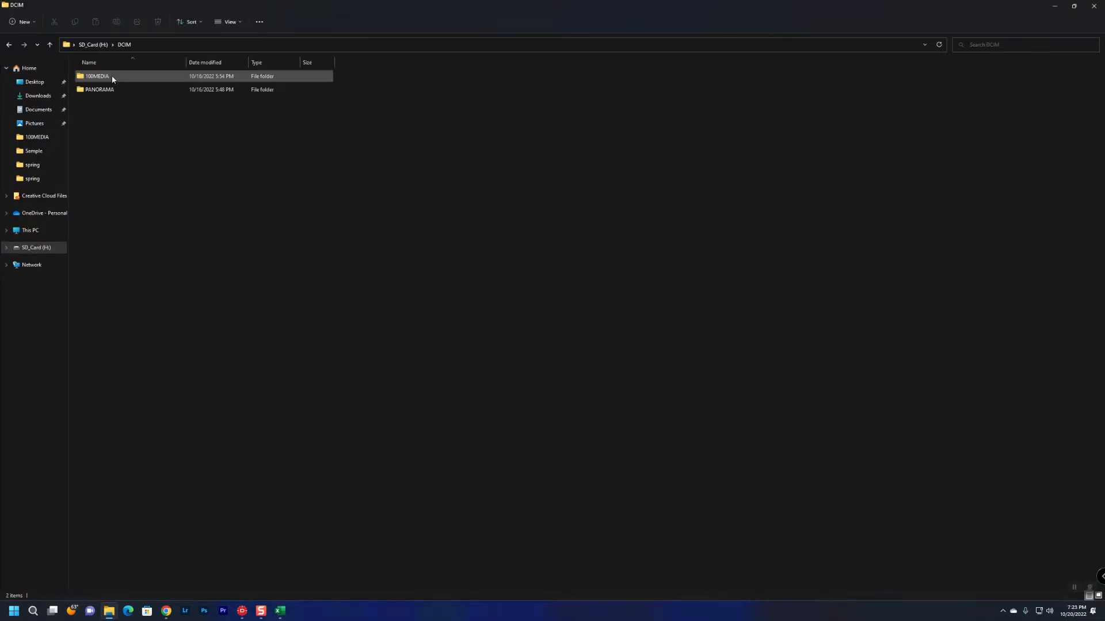
double_click(112, 76)
scroll(427, 365, down, 5)
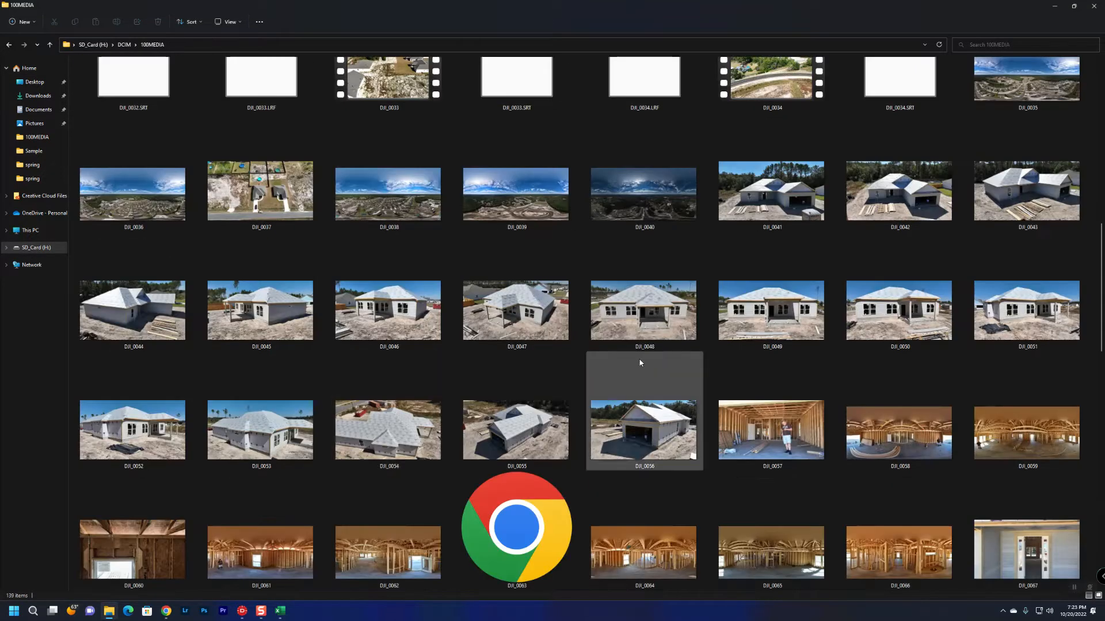
scroll(641, 365, down, 5)
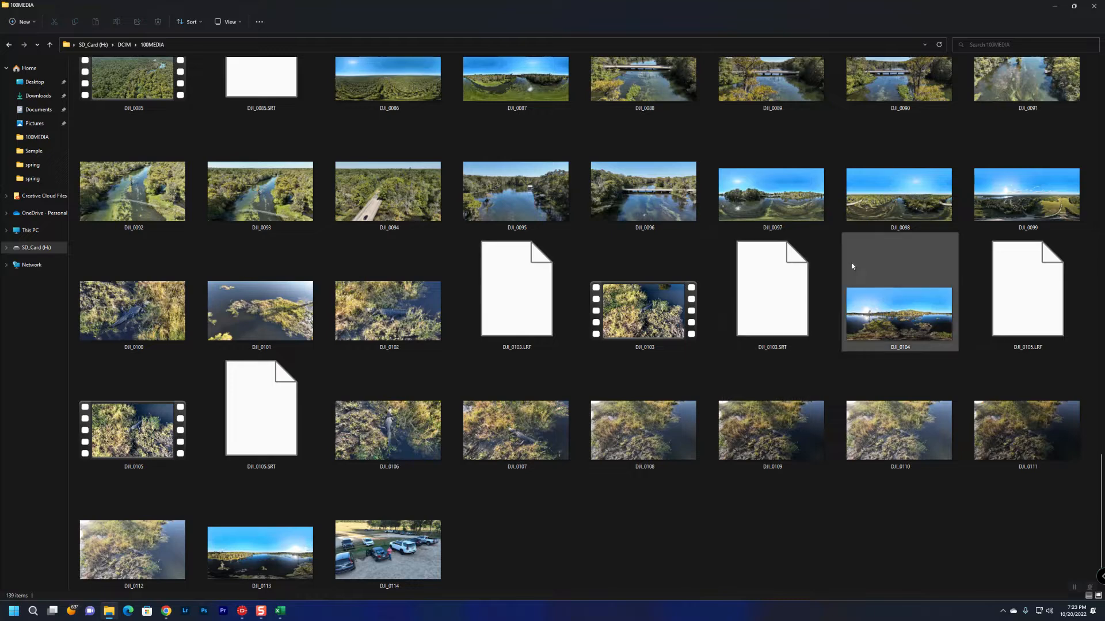
click(1054, 6)
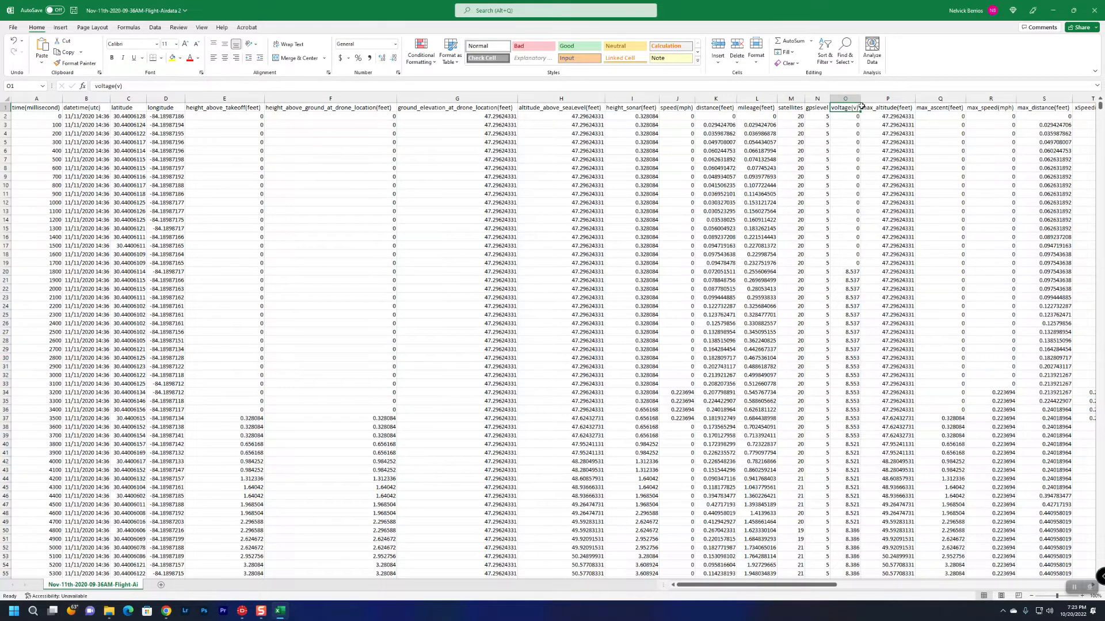
Examine the flight log's header names for speed, distance, mileage, gpslevel, voltage, sonar height, altitude and ground elevation
click(674, 109)
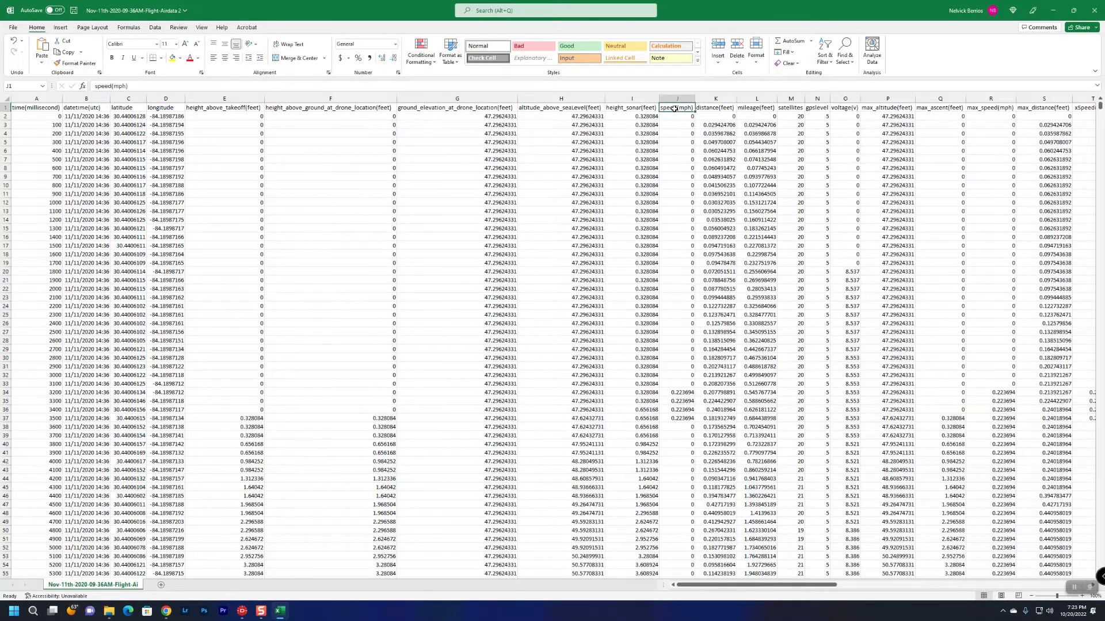
click(712, 108)
click(848, 110)
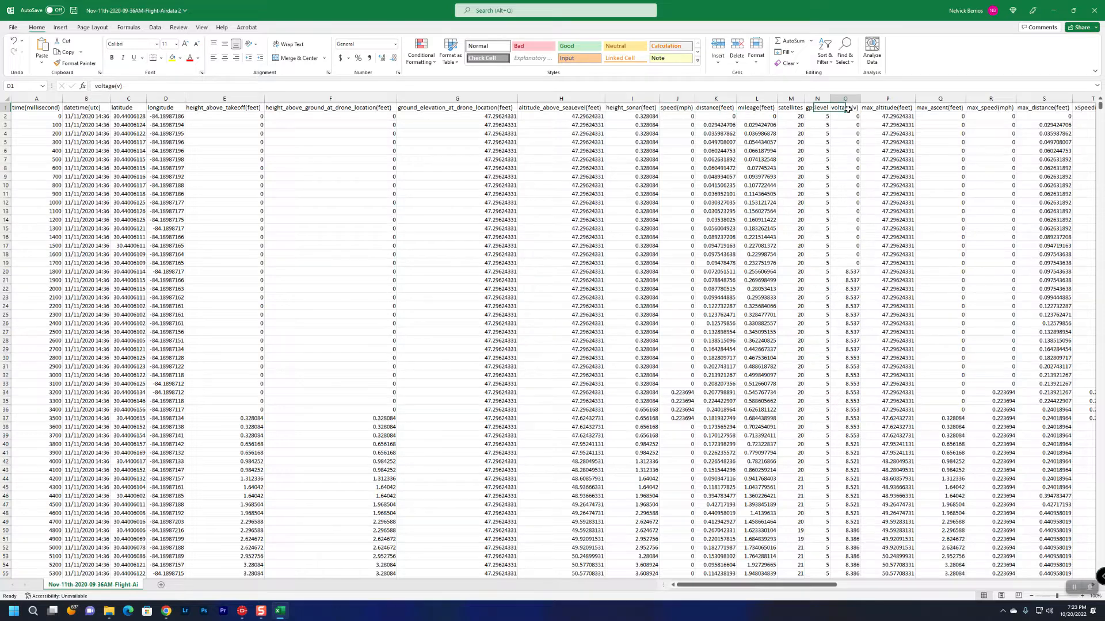
click(728, 109)
click(758, 108)
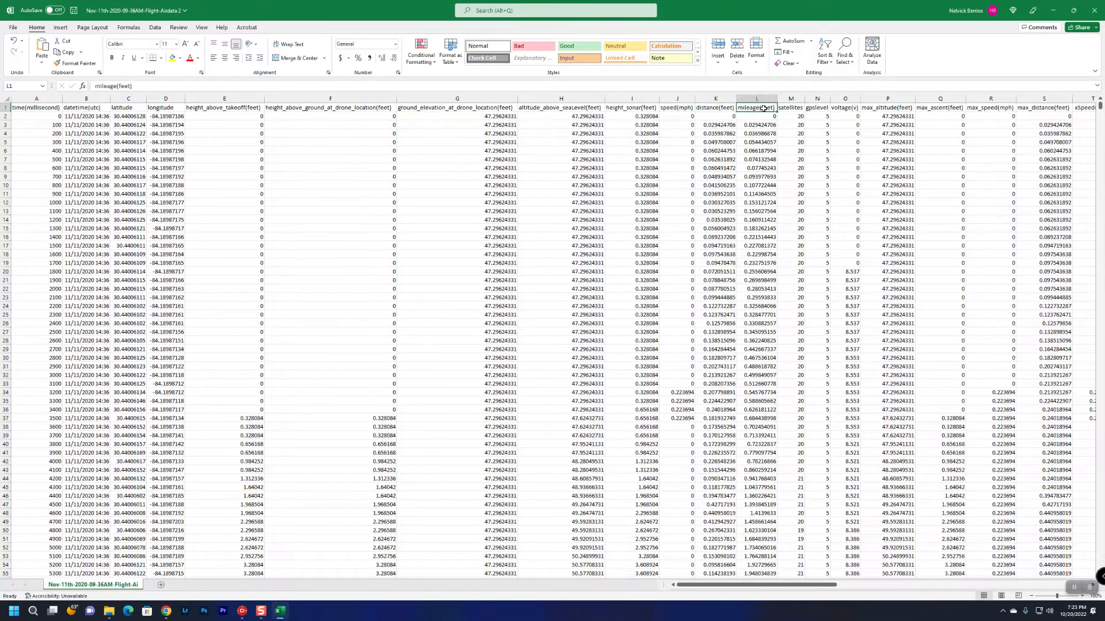
click(811, 108)
click(686, 108)
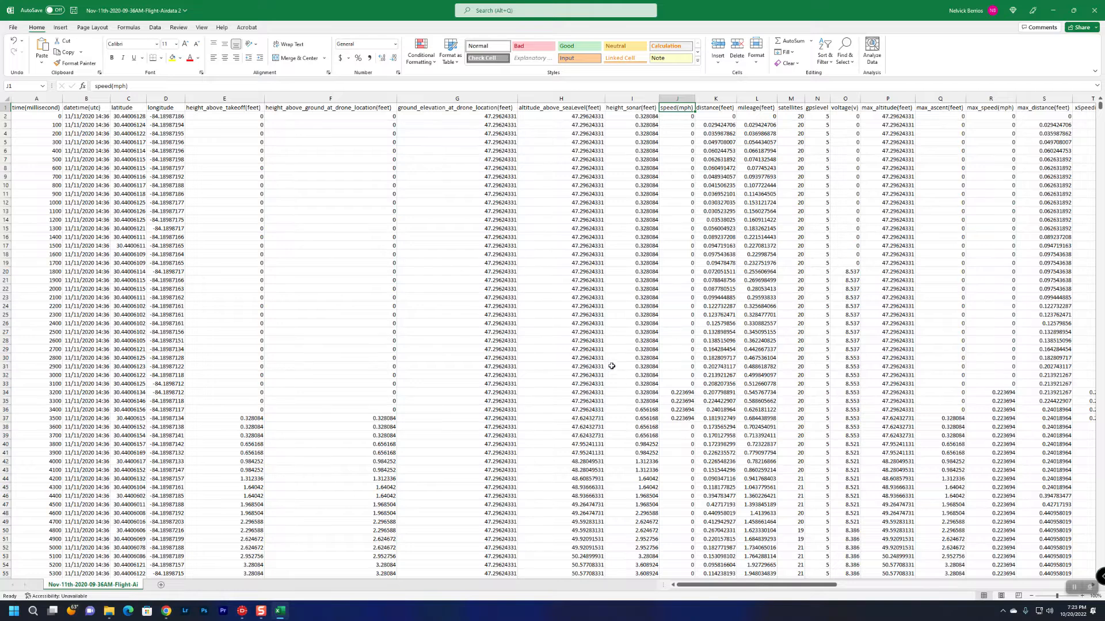
click(632, 108)
click(573, 109)
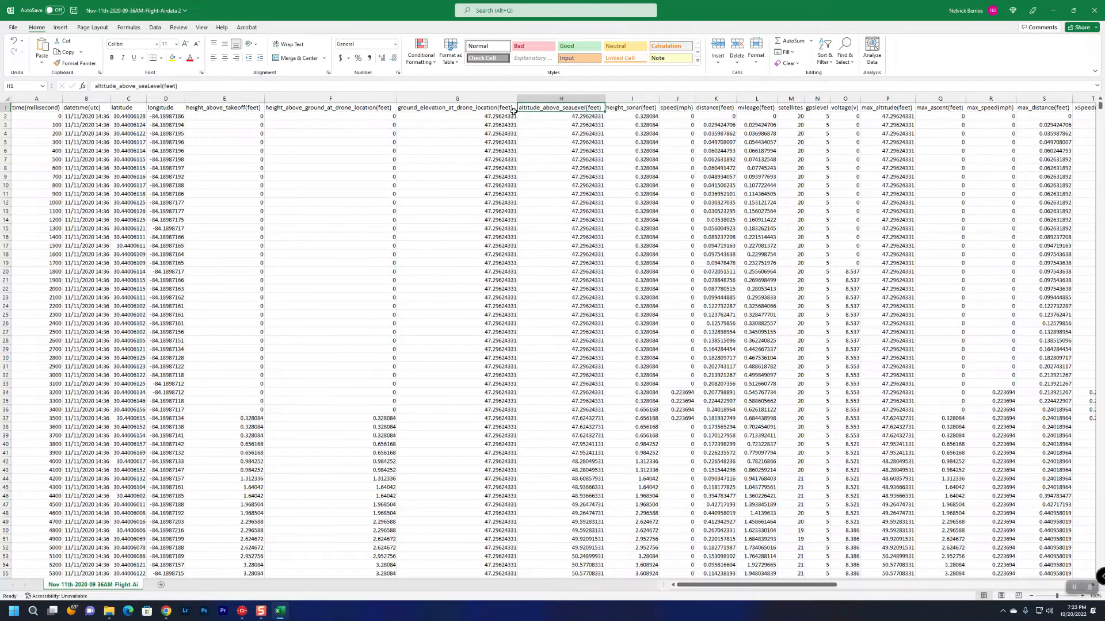
click(513, 111)
click(366, 109)
click(674, 109)
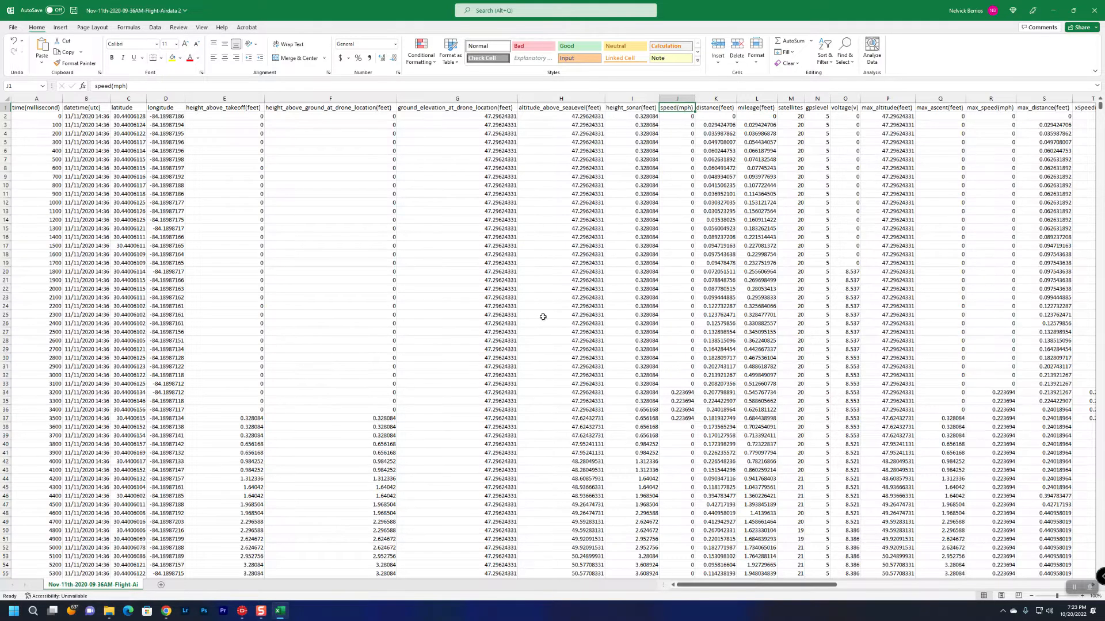
Switch to Chrome and read the MavicPilots thread's posts about converting TXT logs to CSV and differing table names
click(108, 614)
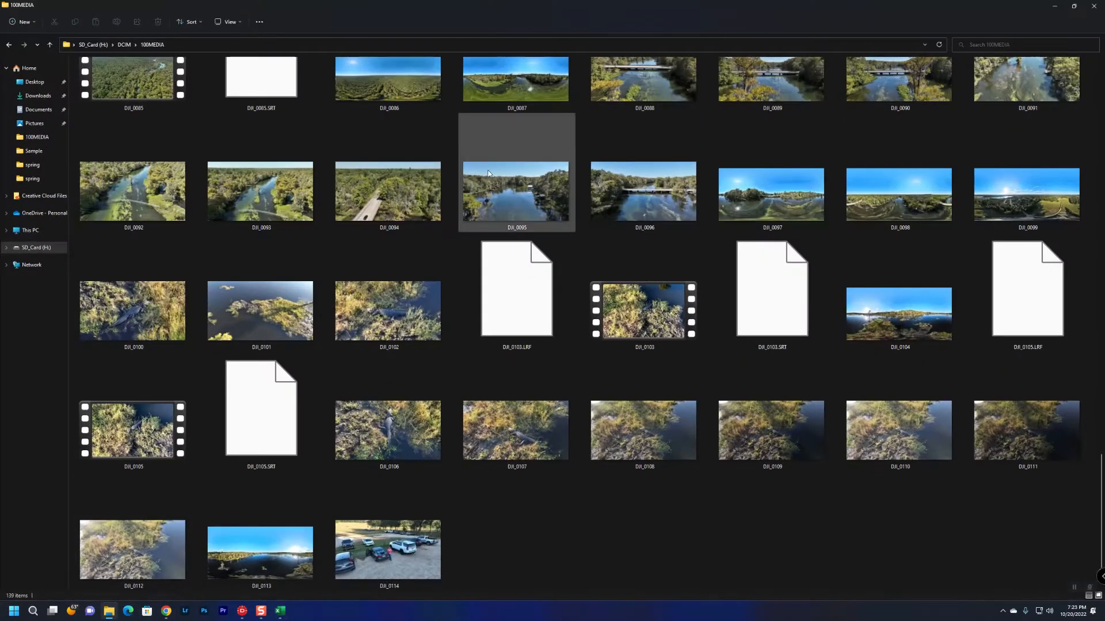
click(165, 612)
scroll(471, 287, up, 6)
scroll(472, 288, down, 5)
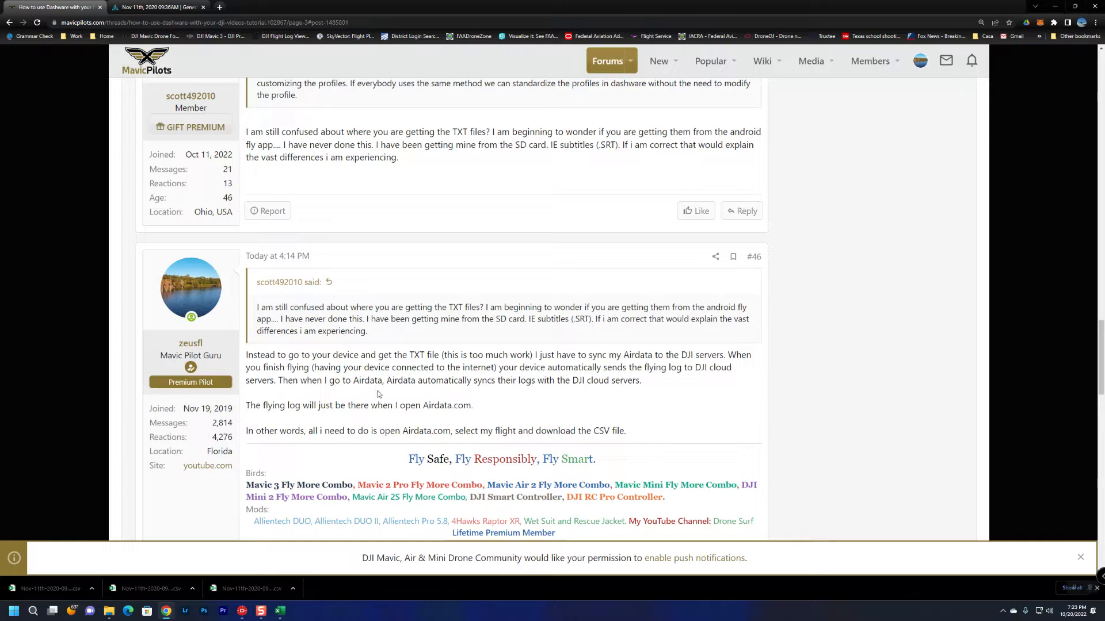
scroll(454, 385, up, 5)
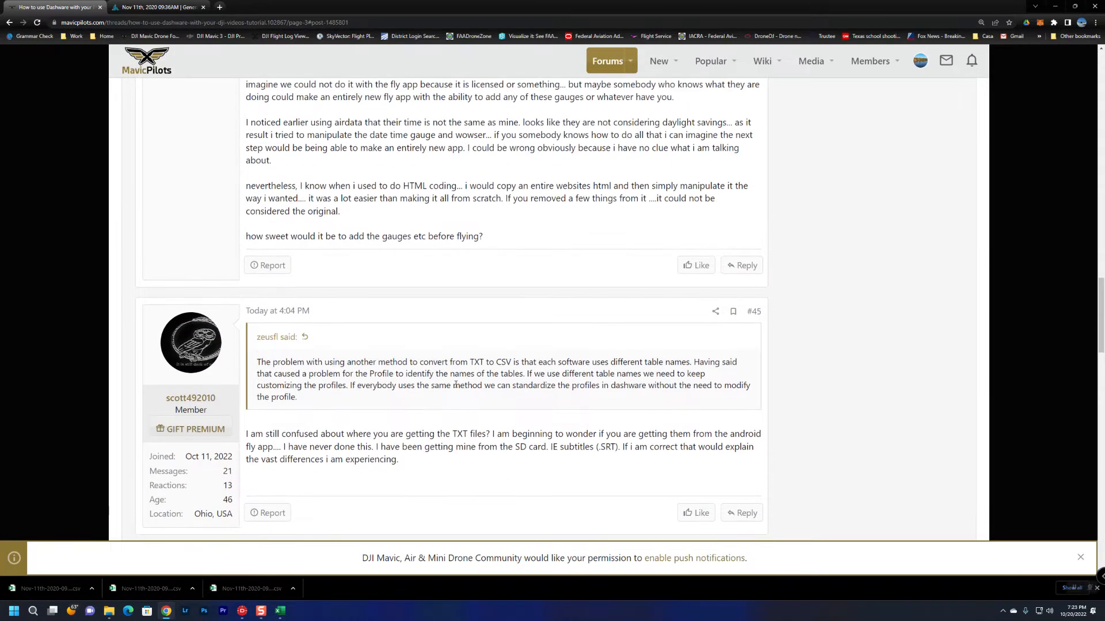
scroll(456, 384, up, 10)
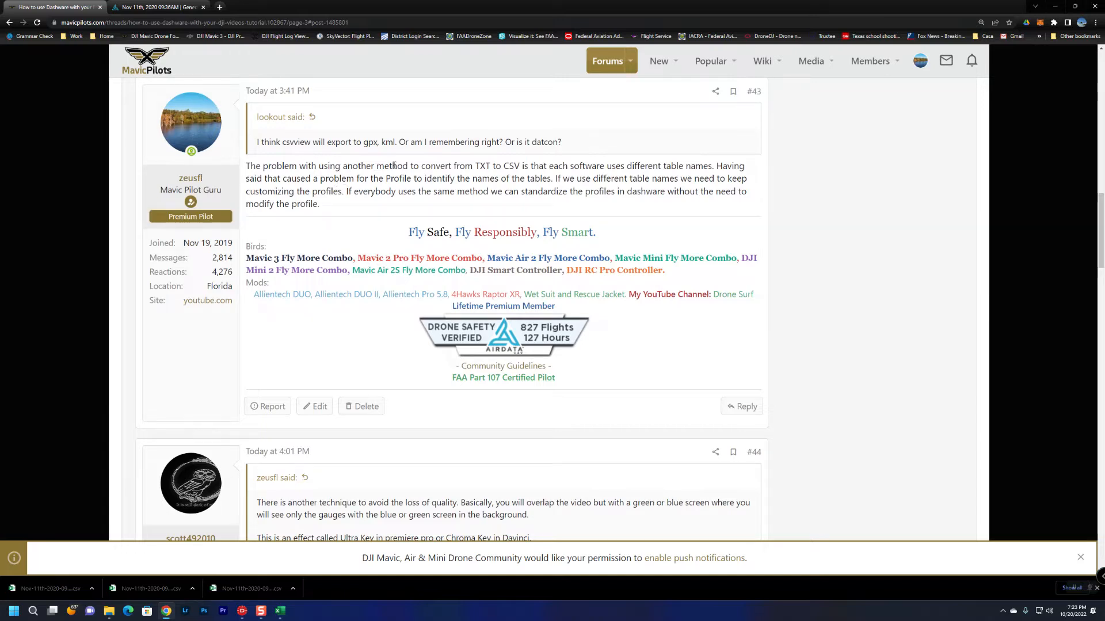
drag(477, 166, 521, 166)
click(593, 168)
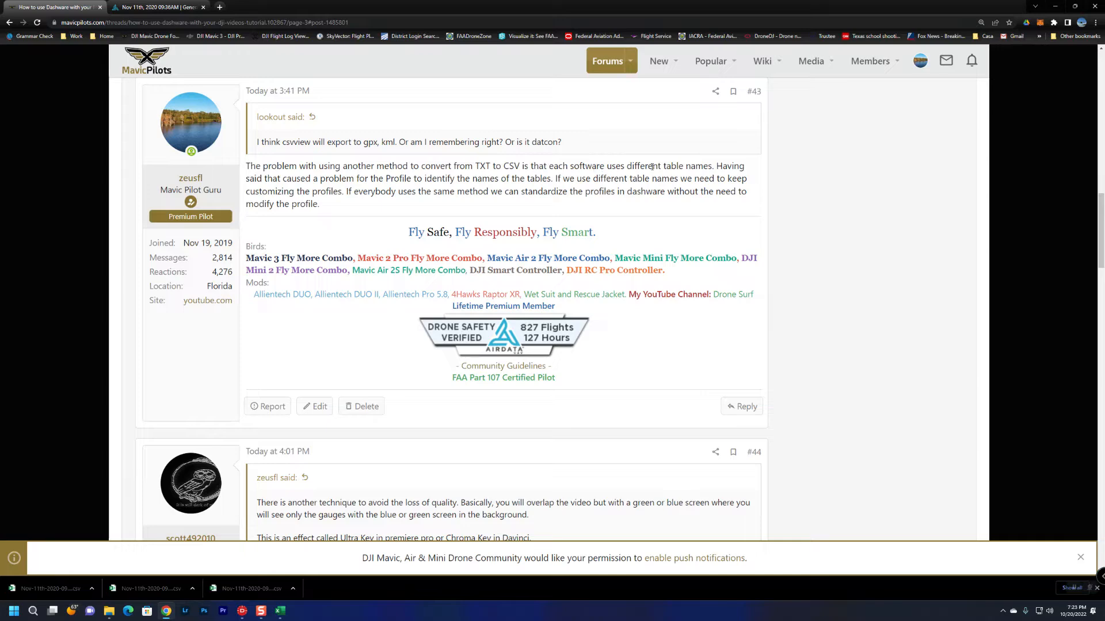
Highlight the post's remark about software using different table names, and put the browser aside
drag(712, 167, 664, 166)
click(805, 199)
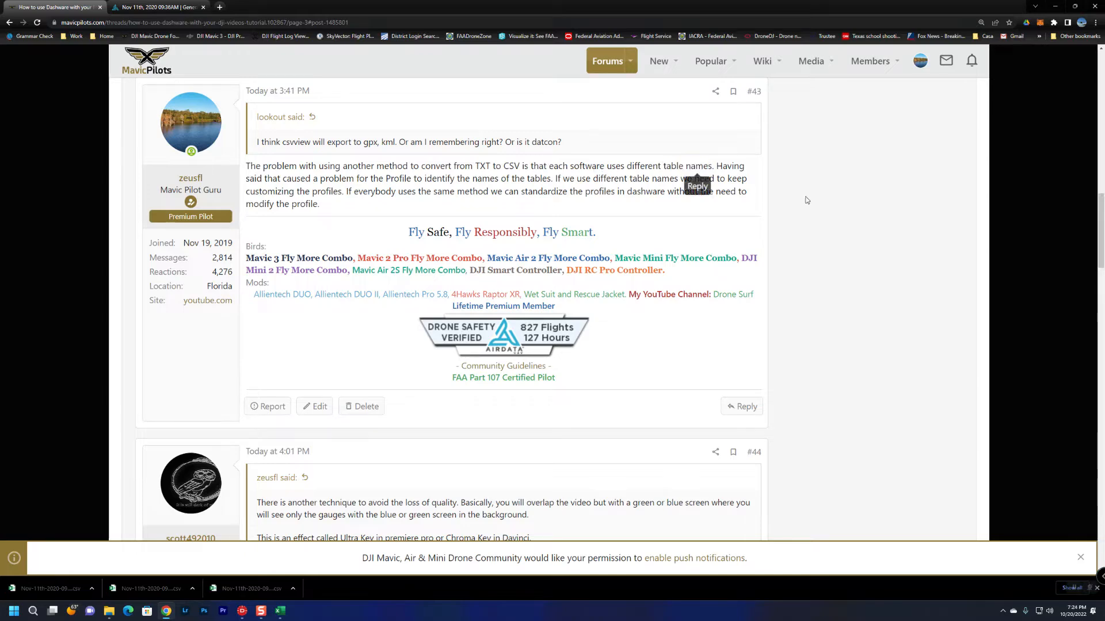
click(1053, 8)
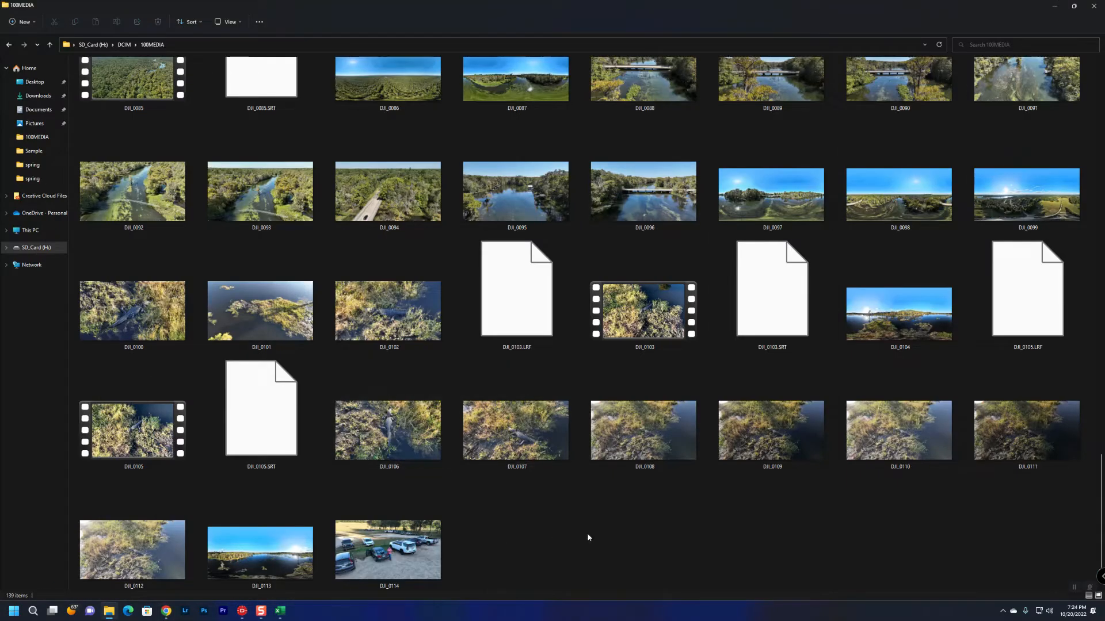
Copy the DJIFlightRecord_2020-11-11 text log from the compressed Sample archive in Downloads, and return to Downloads
click(92, 45)
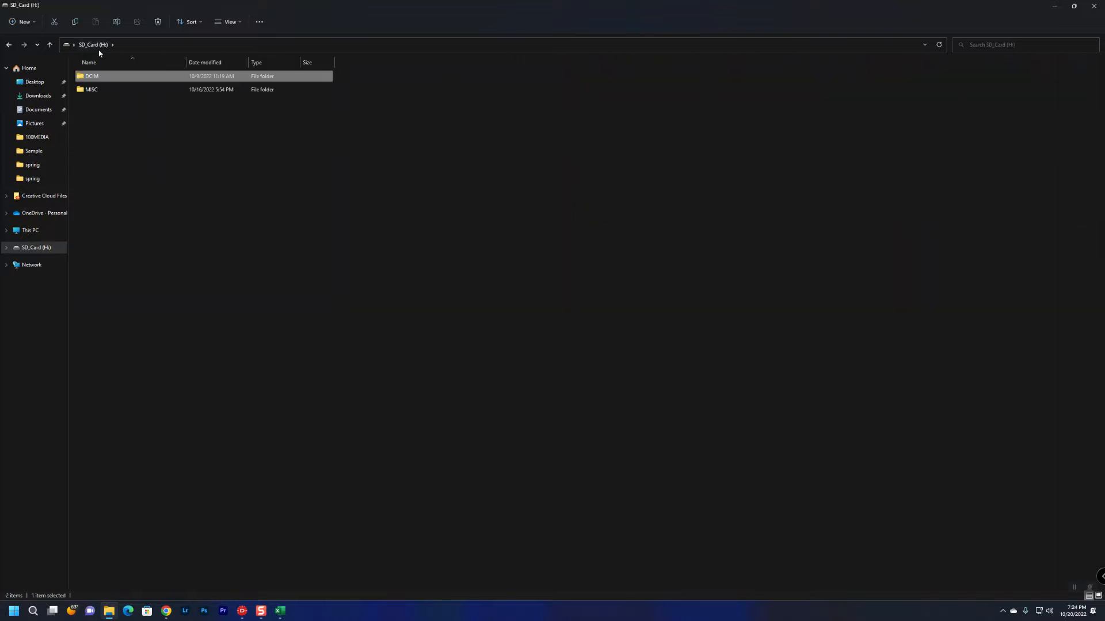
click(38, 96)
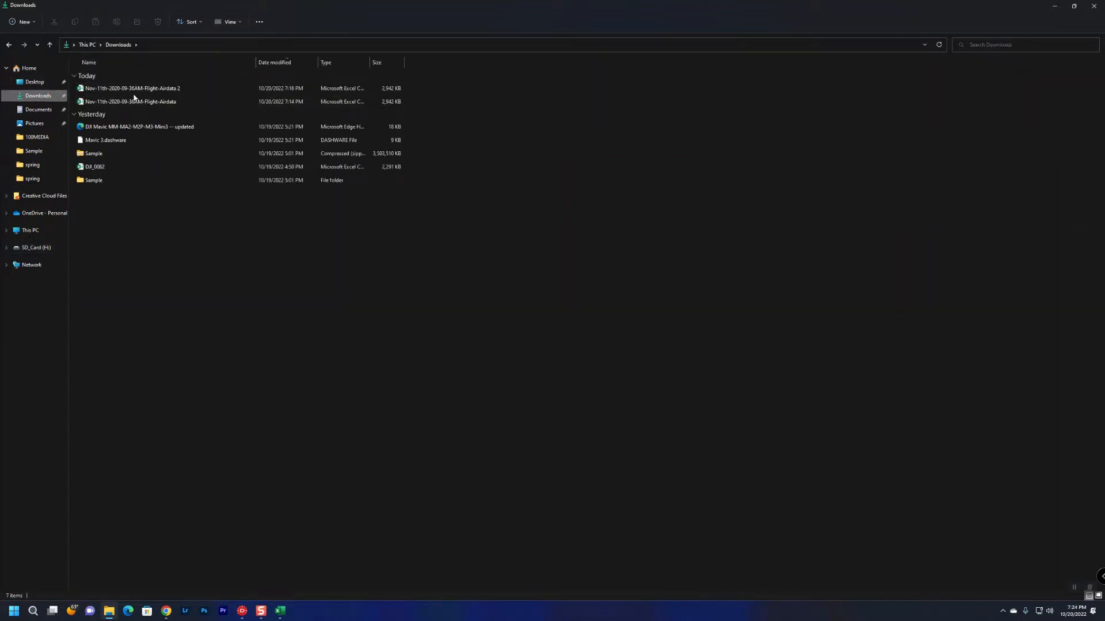
double_click(107, 156)
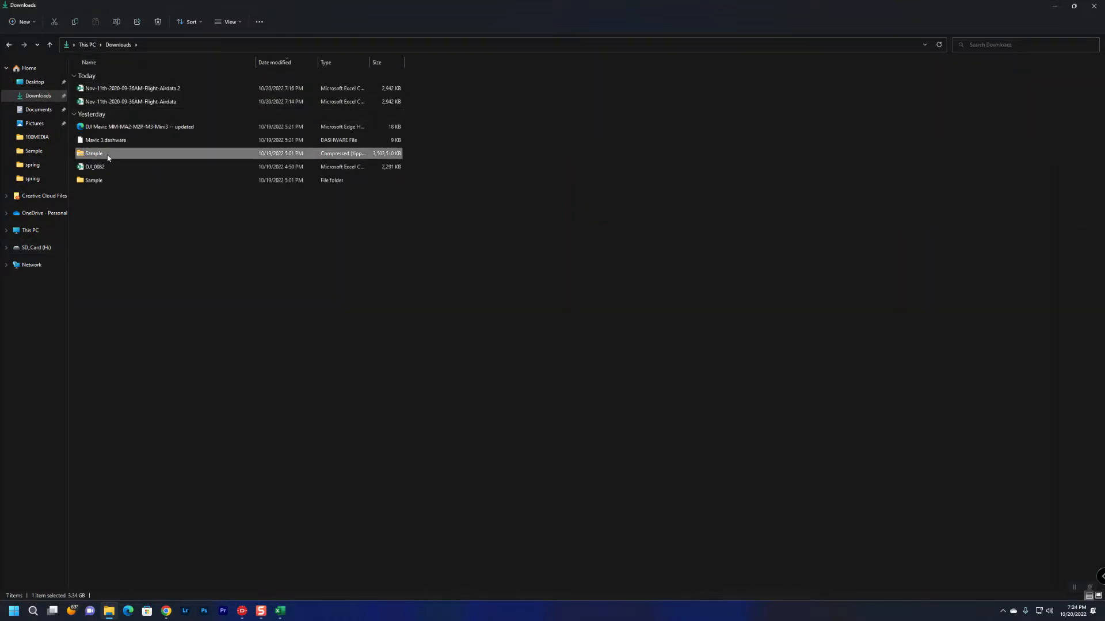
click(224, 82)
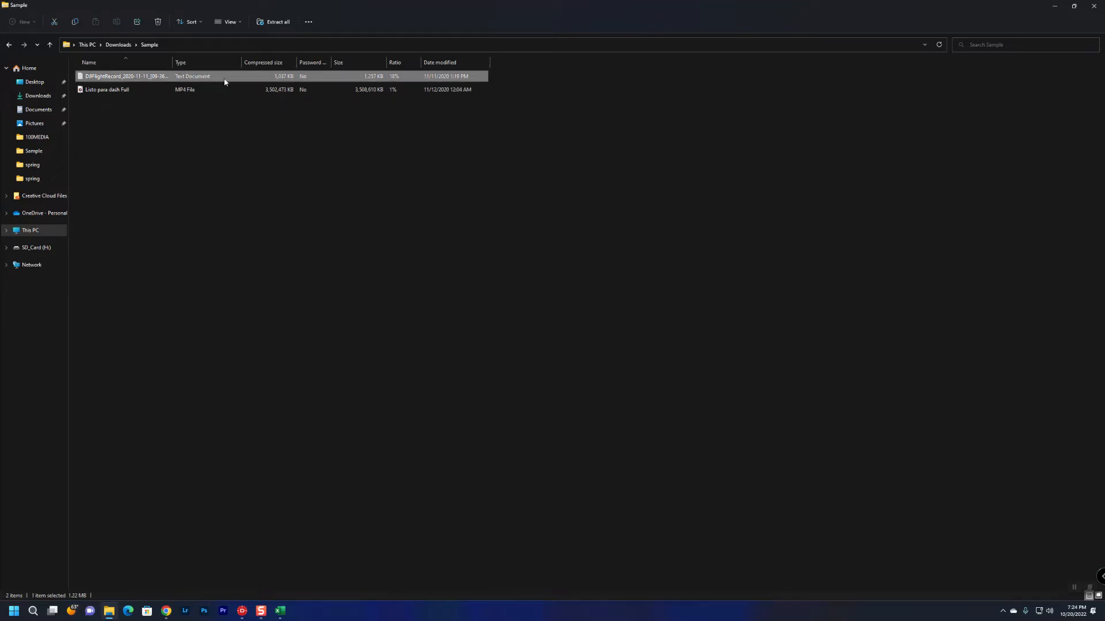
right_click(124, 77)
click(149, 103)
click(122, 44)
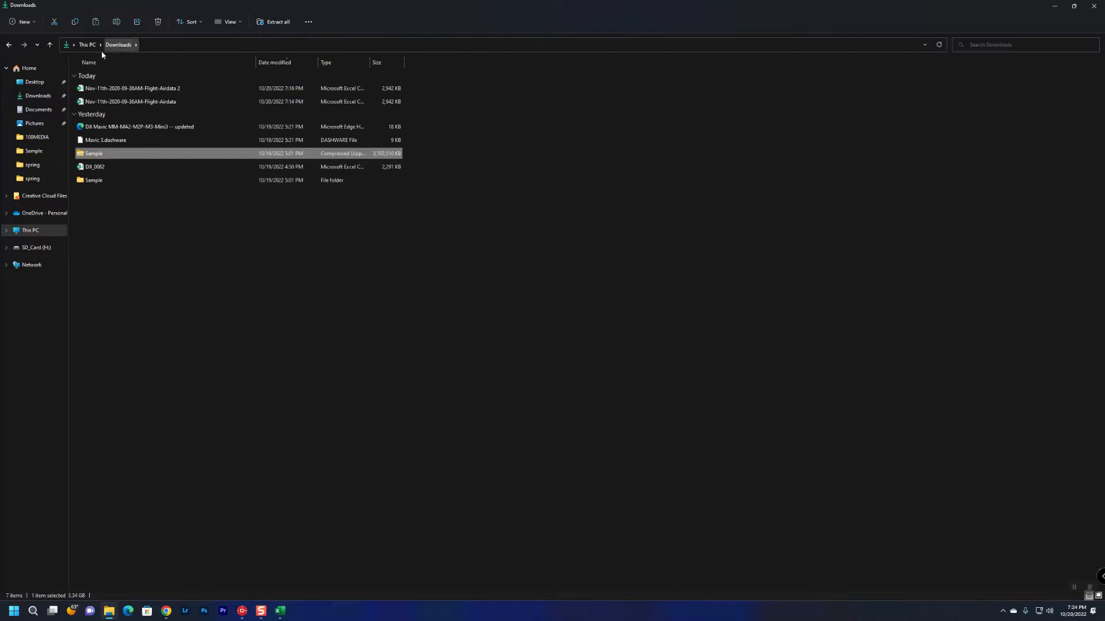
Create a folder named test in Downloads and paste the copied flight record into it
right_click(196, 219)
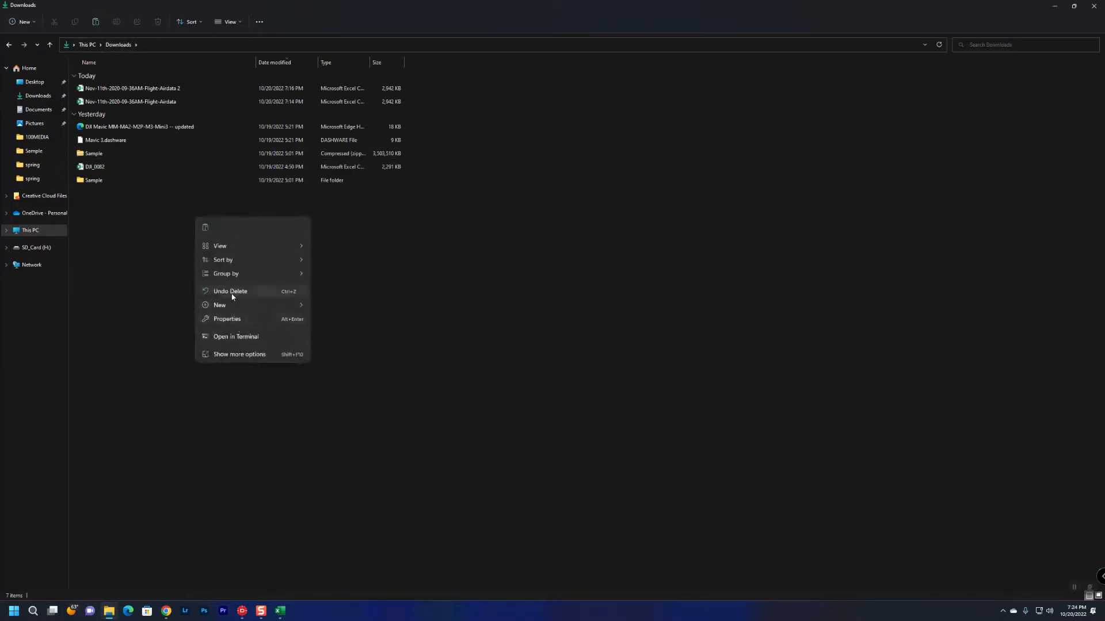
mouse_move(229, 306)
click(332, 307)
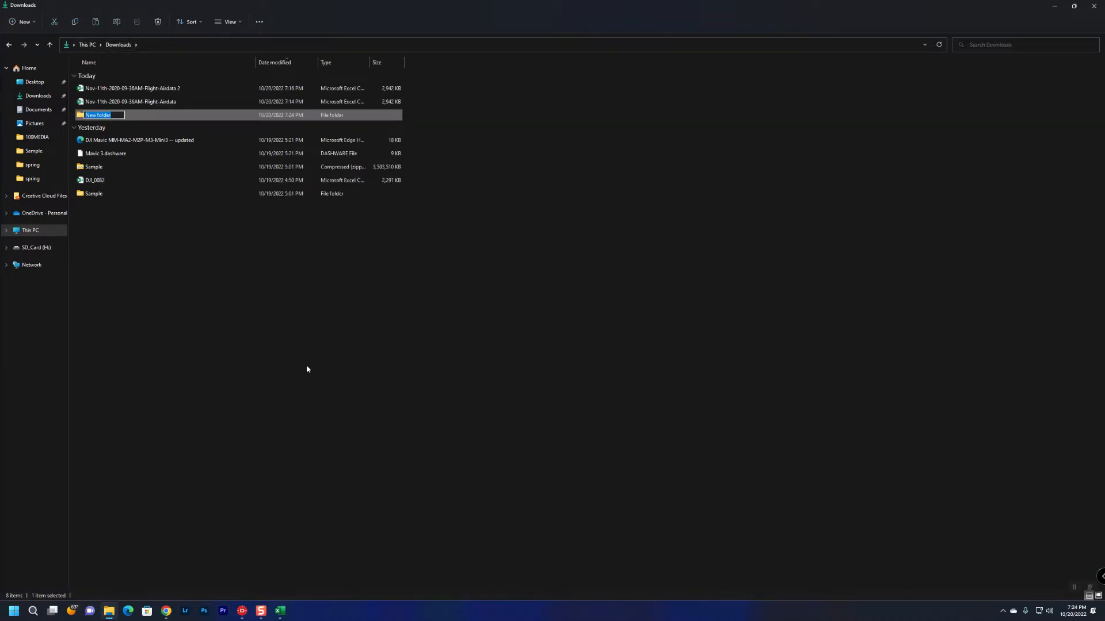
text(S)
key(Return)
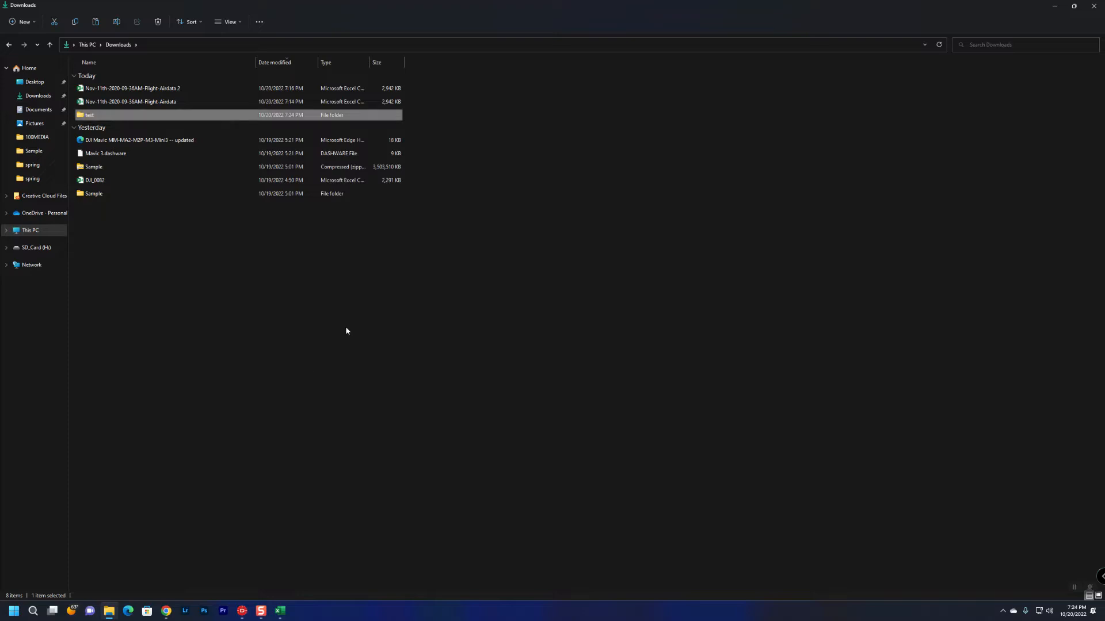
double_click(163, 116)
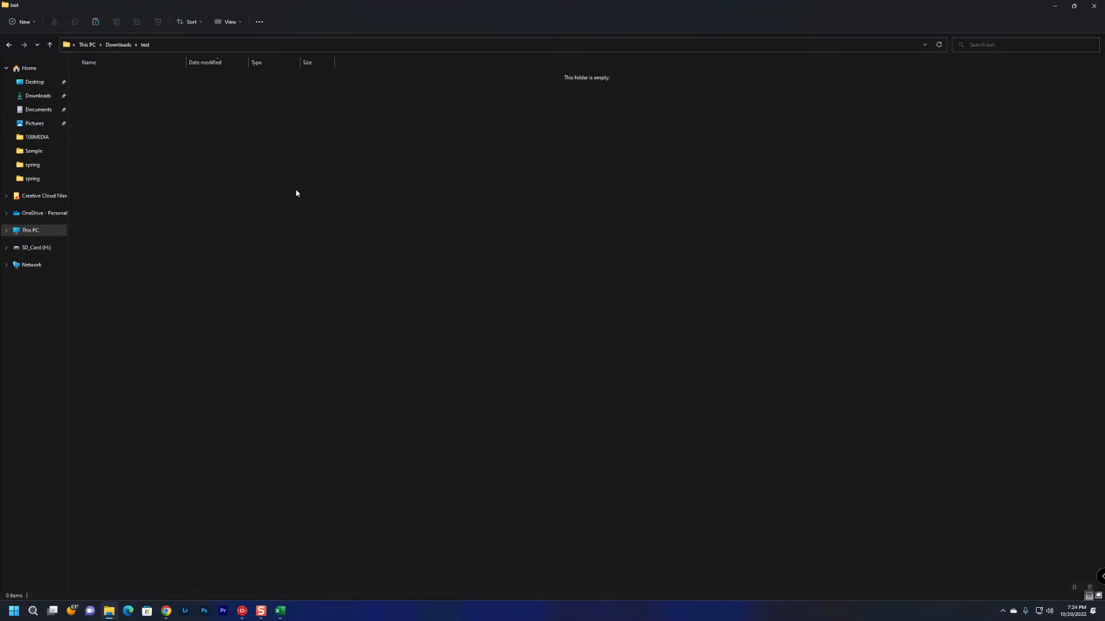
Copy TXTlogToCSVtoolMM from the DashWare Mavic Mini v4 folder on drive D into Downloads\test
click(86, 45)
double_click(271, 123)
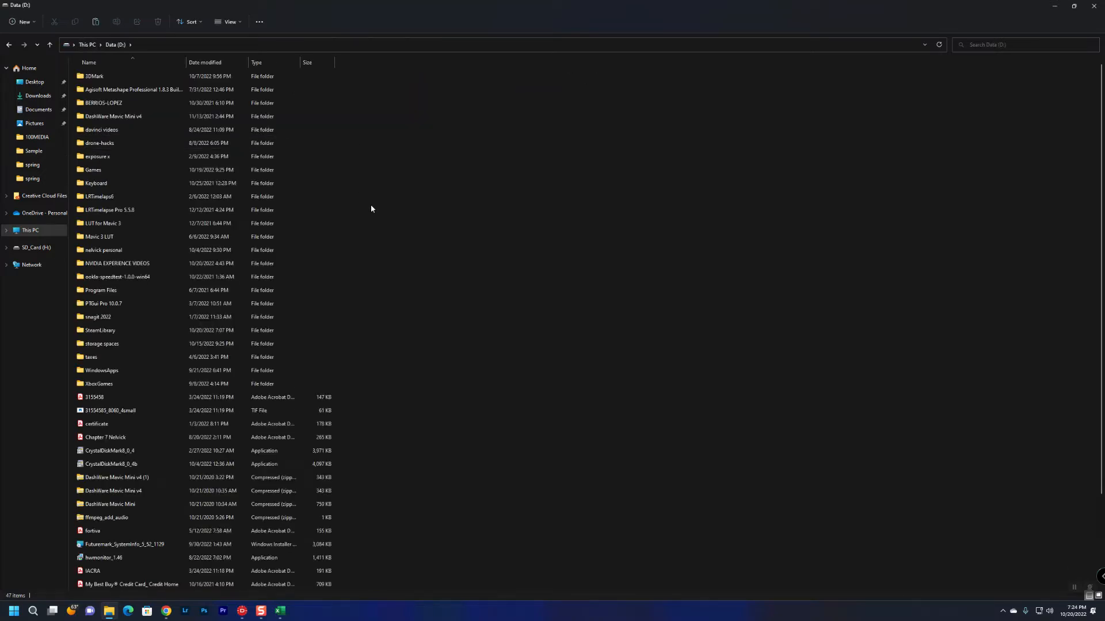
key(d)
double_click(127, 118)
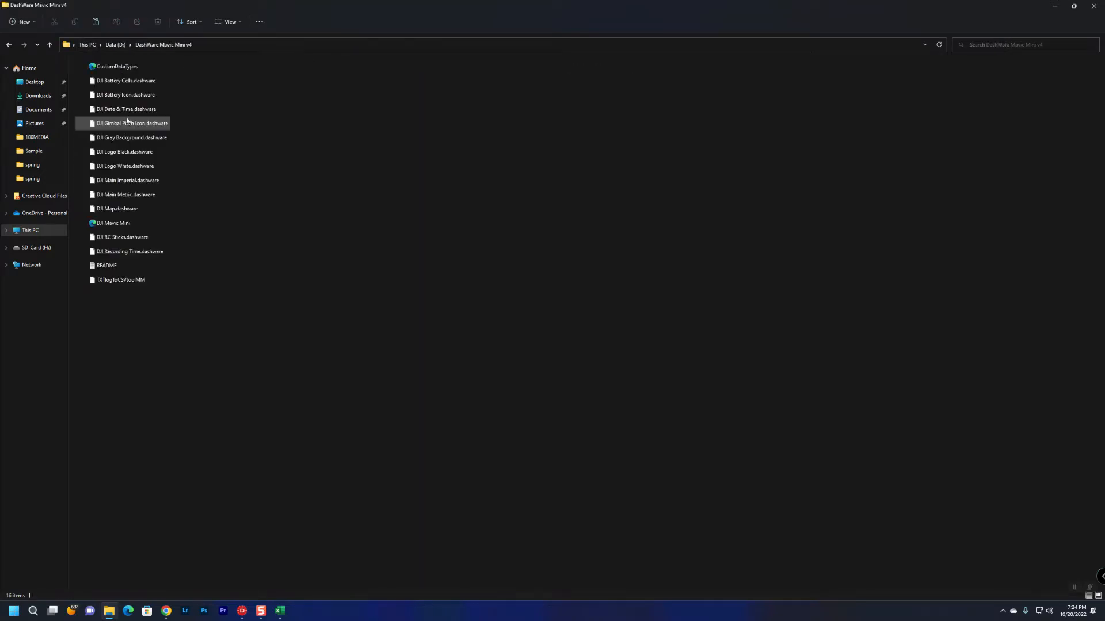
click(114, 282)
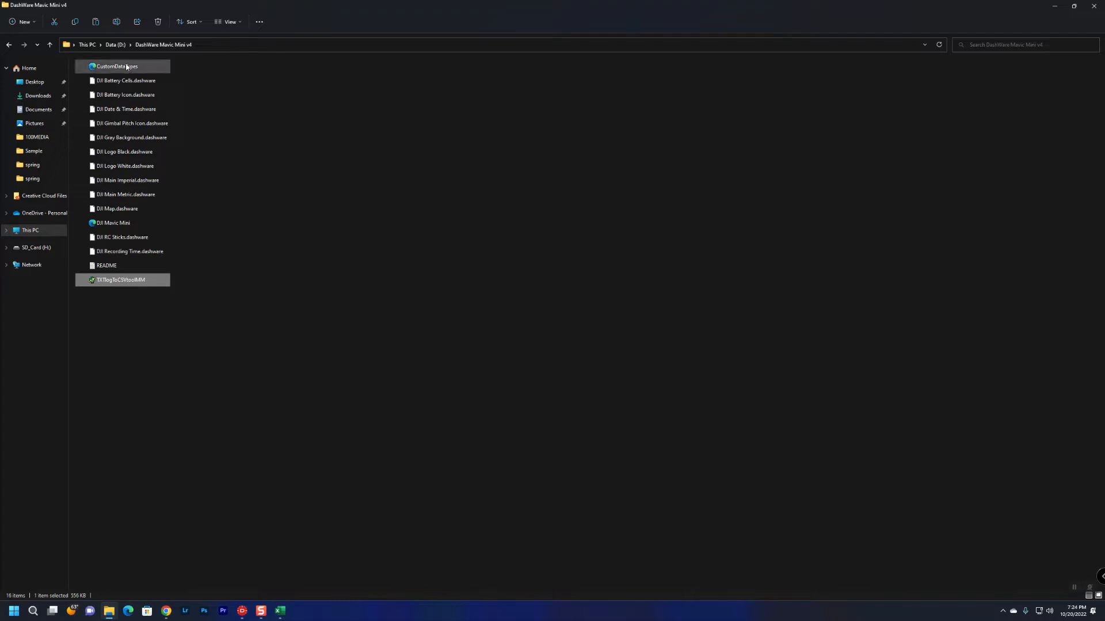
click(44, 98)
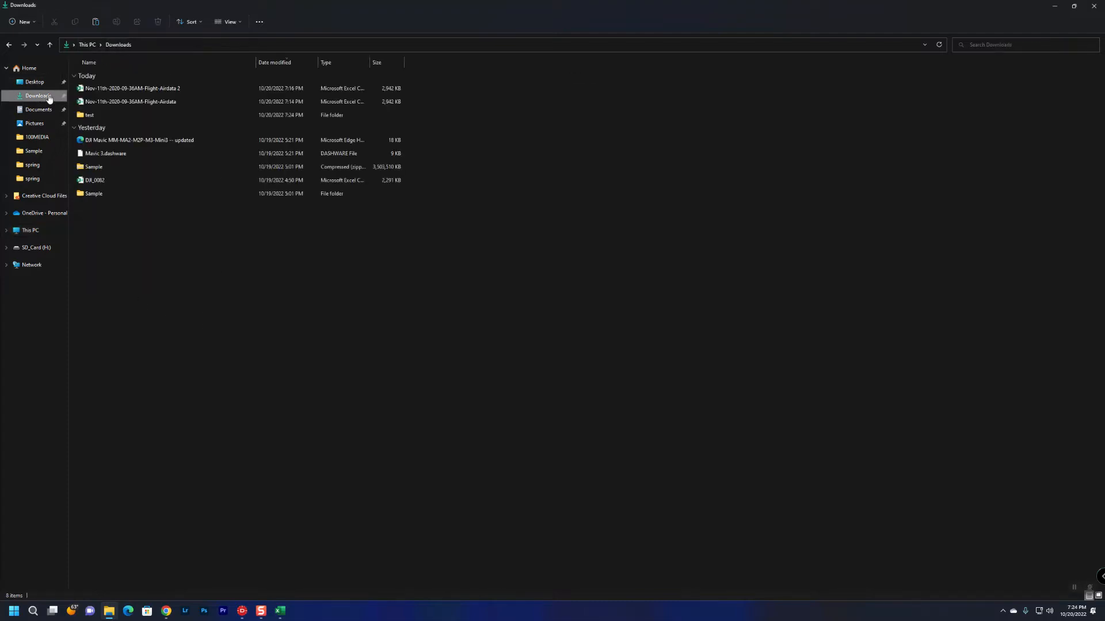
double_click(104, 118)
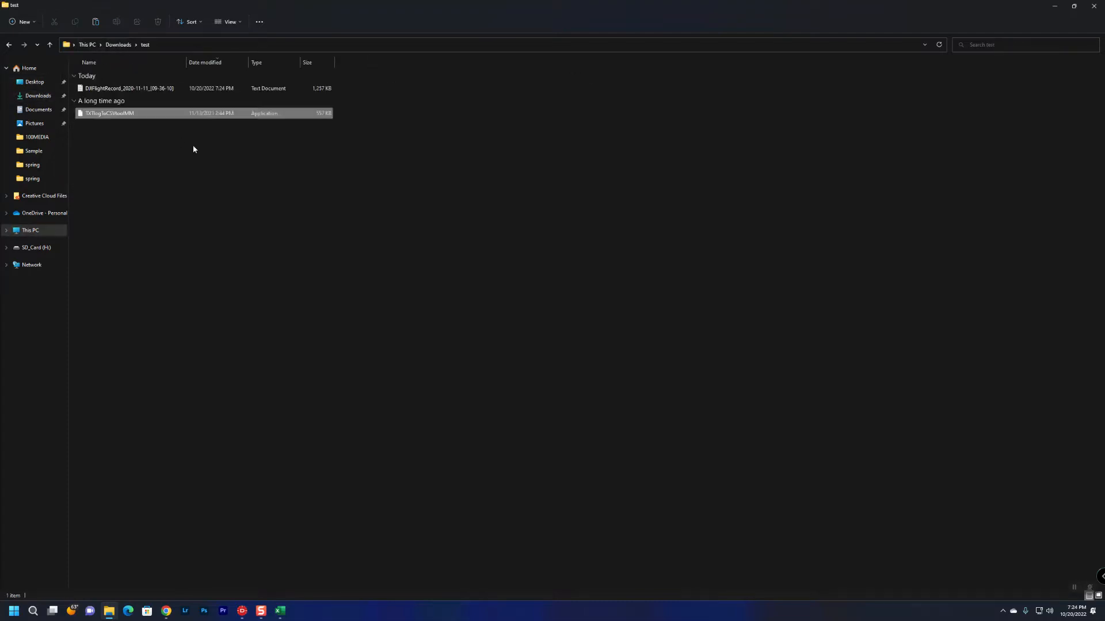
Launch TXTlogToCSVtoolMM from the test folder, allowing it to run despite the SmartScreen block
double_click(99, 117)
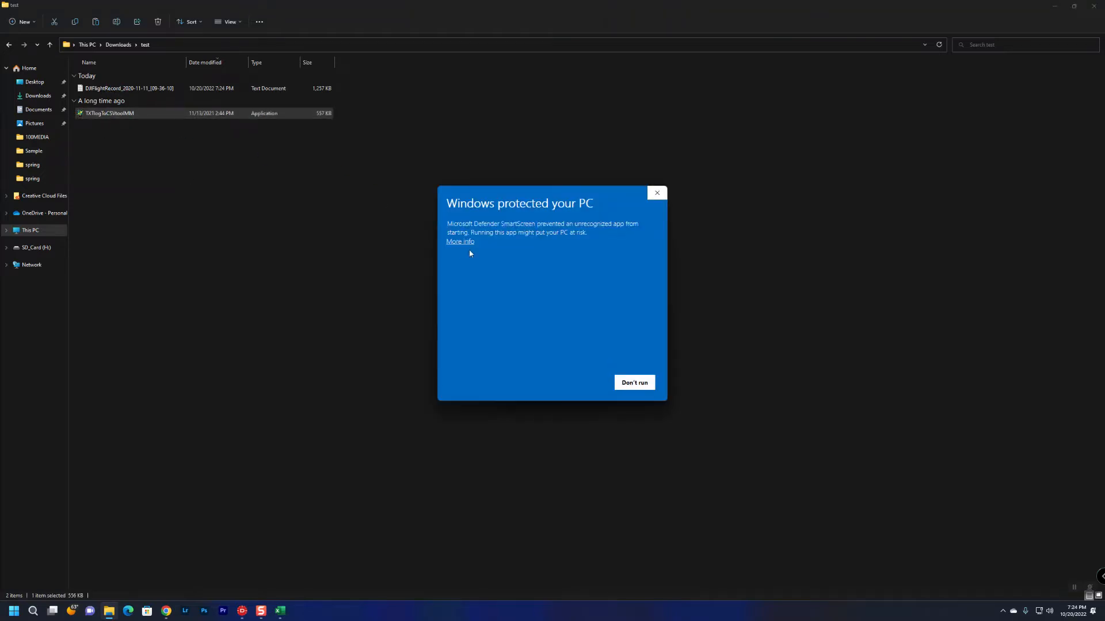
click(460, 242)
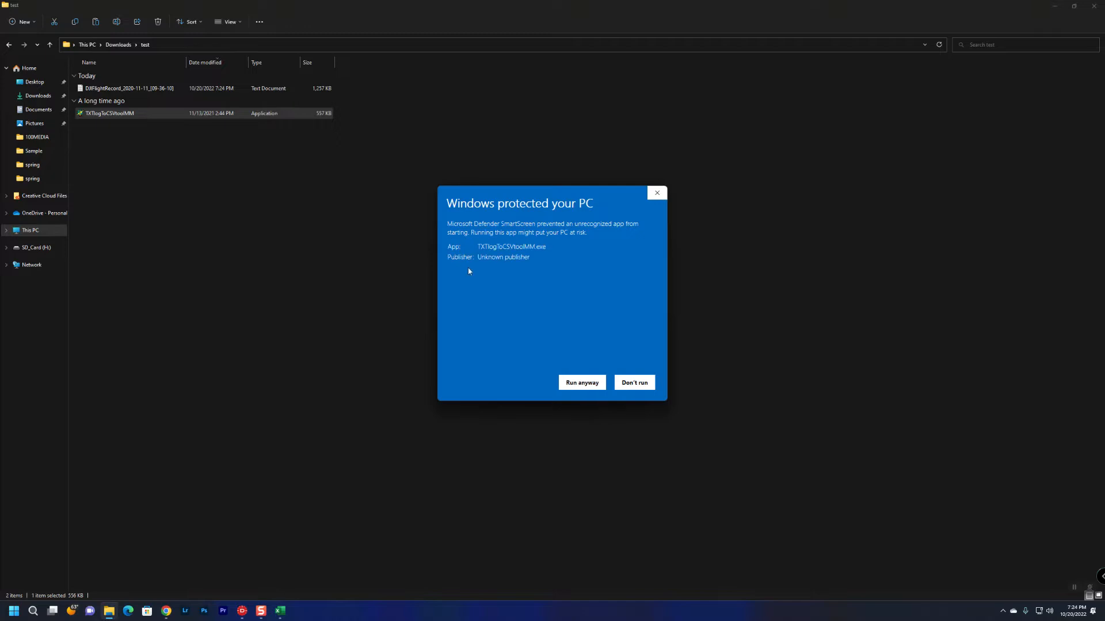
click(591, 386)
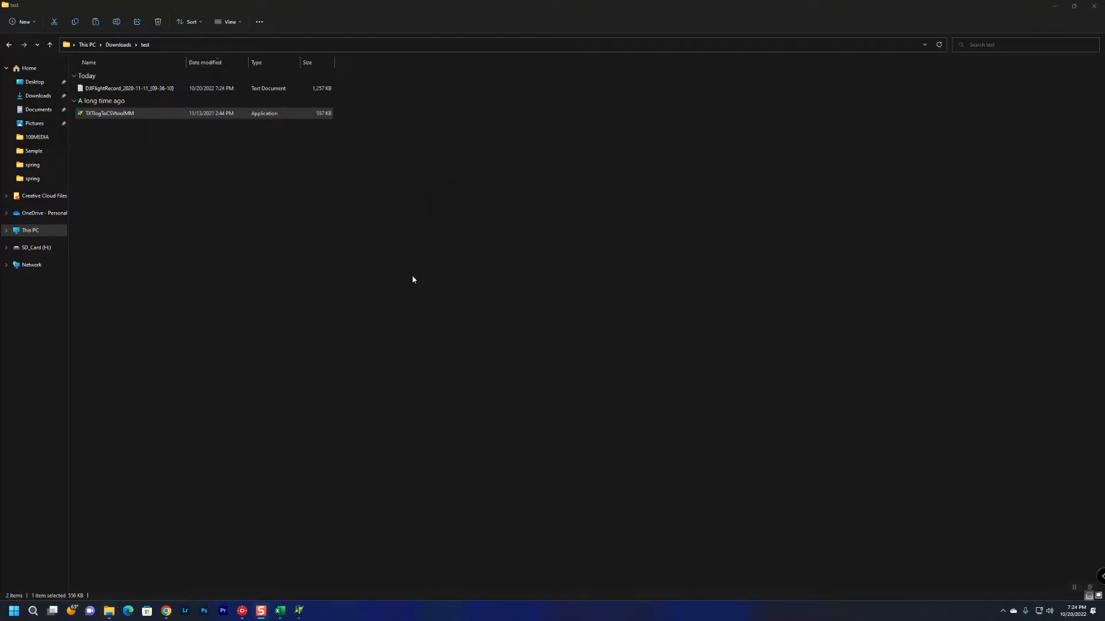
click(300, 611)
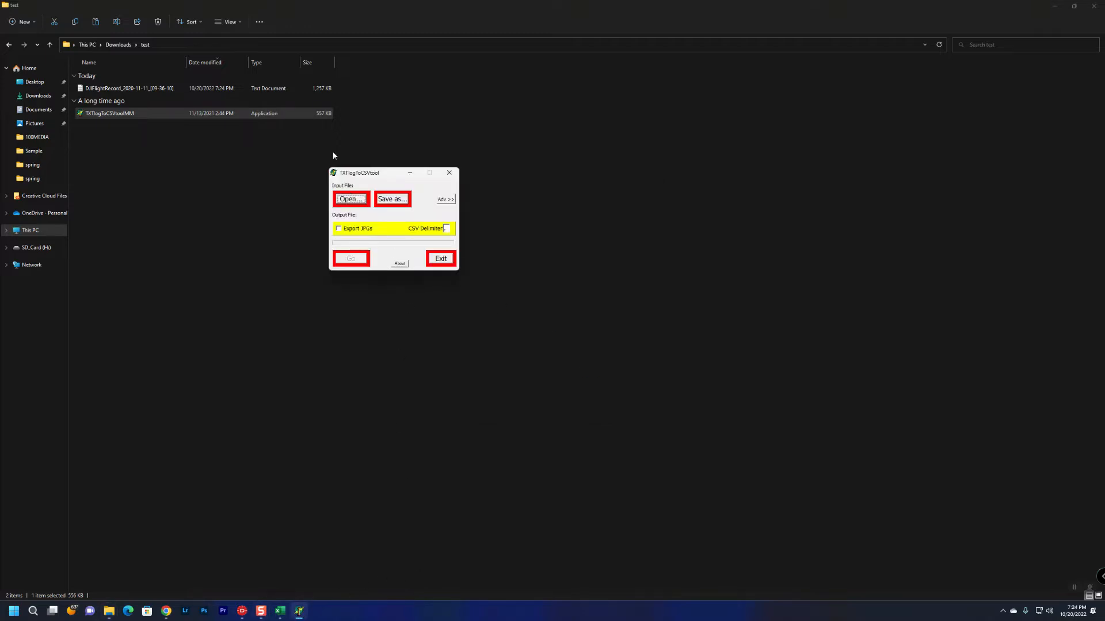
Load the DJIFlightRecord_2020-11-11 TXT file from Downloads\test as the converter's input
click(351, 199)
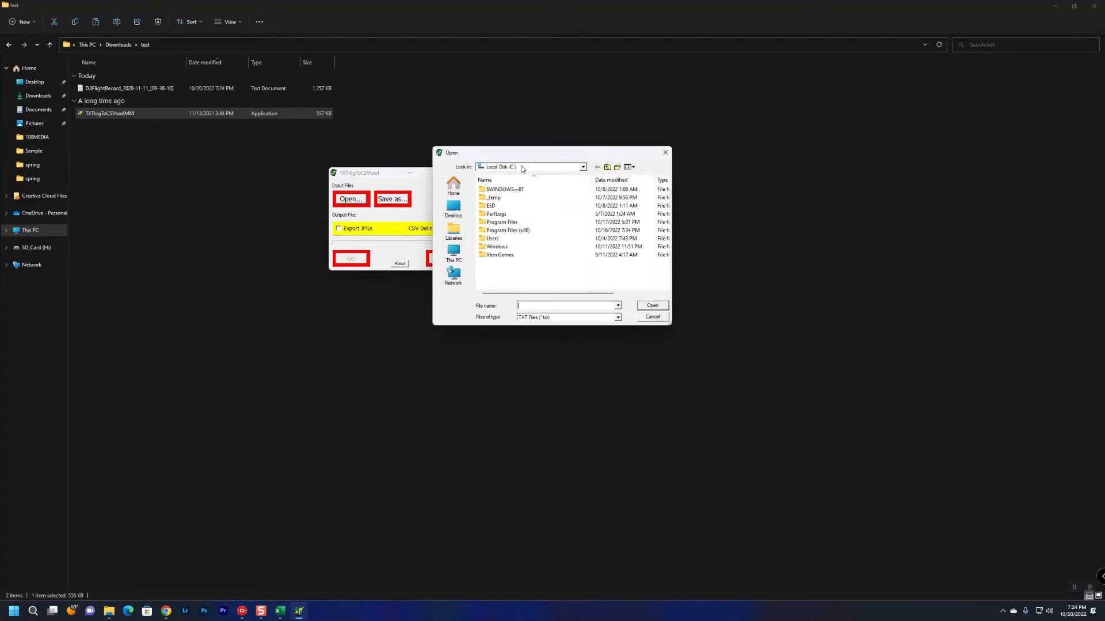
click(452, 208)
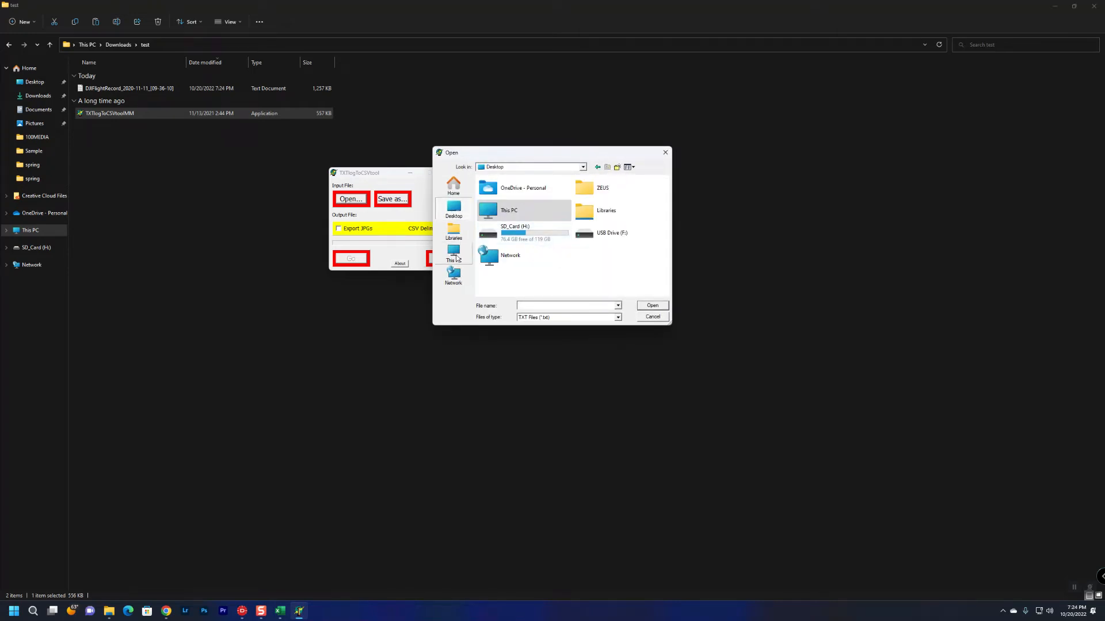
double_click(587, 189)
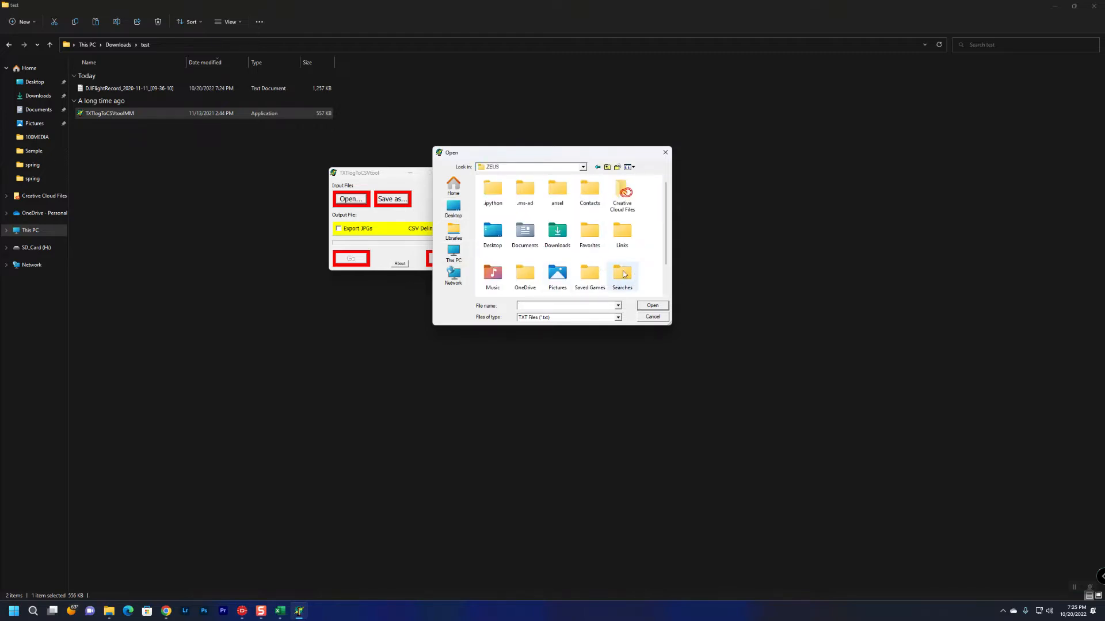
scroll(624, 274, down, 1)
double_click(546, 192)
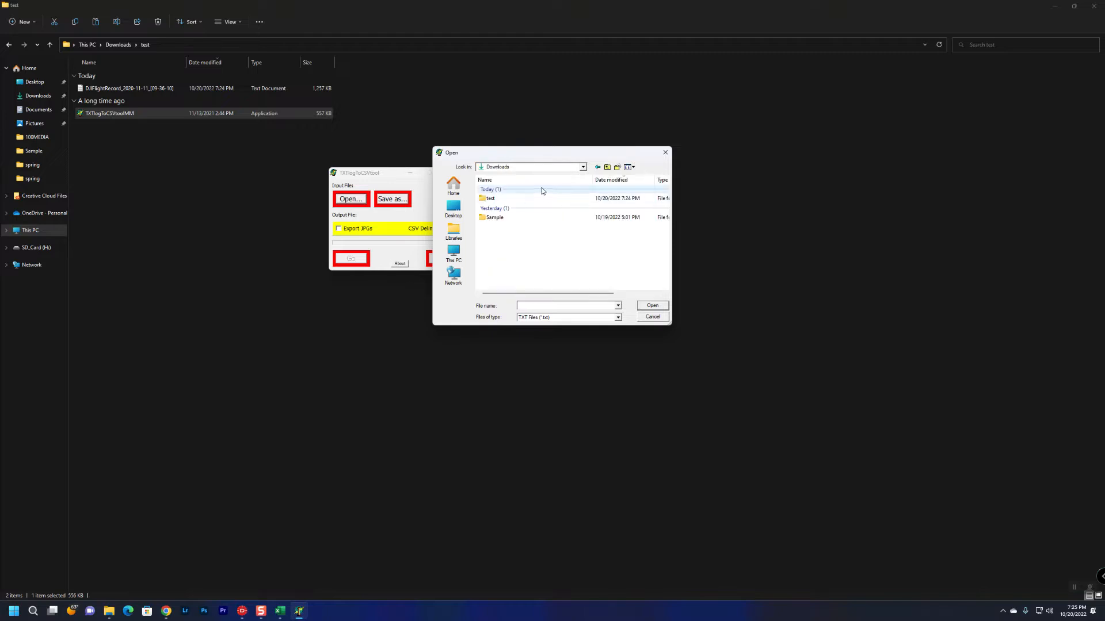
double_click(503, 198)
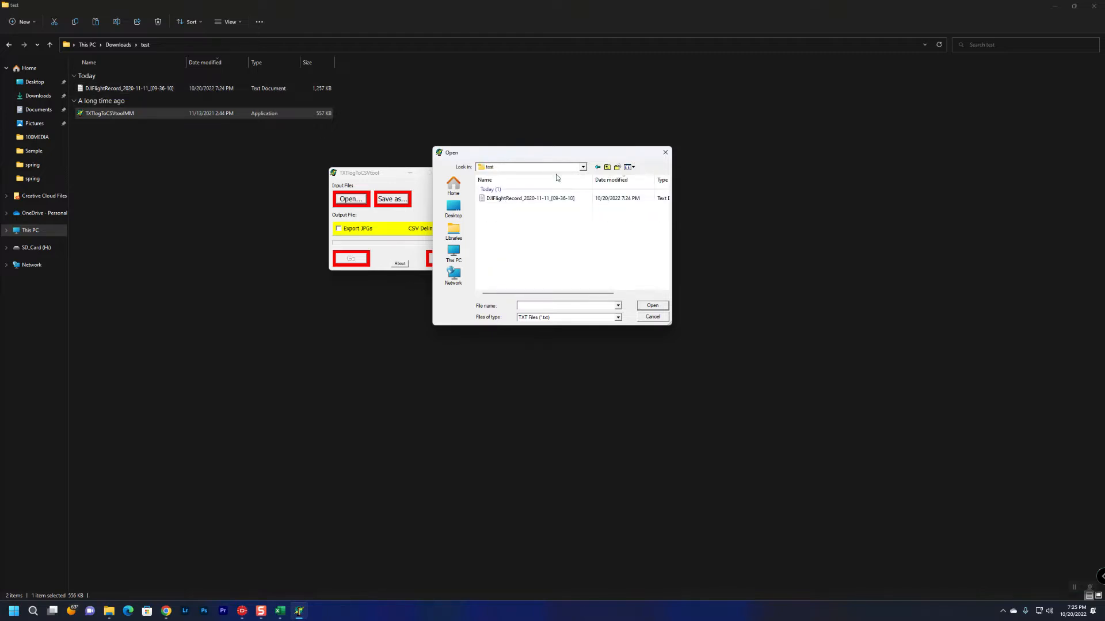
click(551, 200)
click(656, 306)
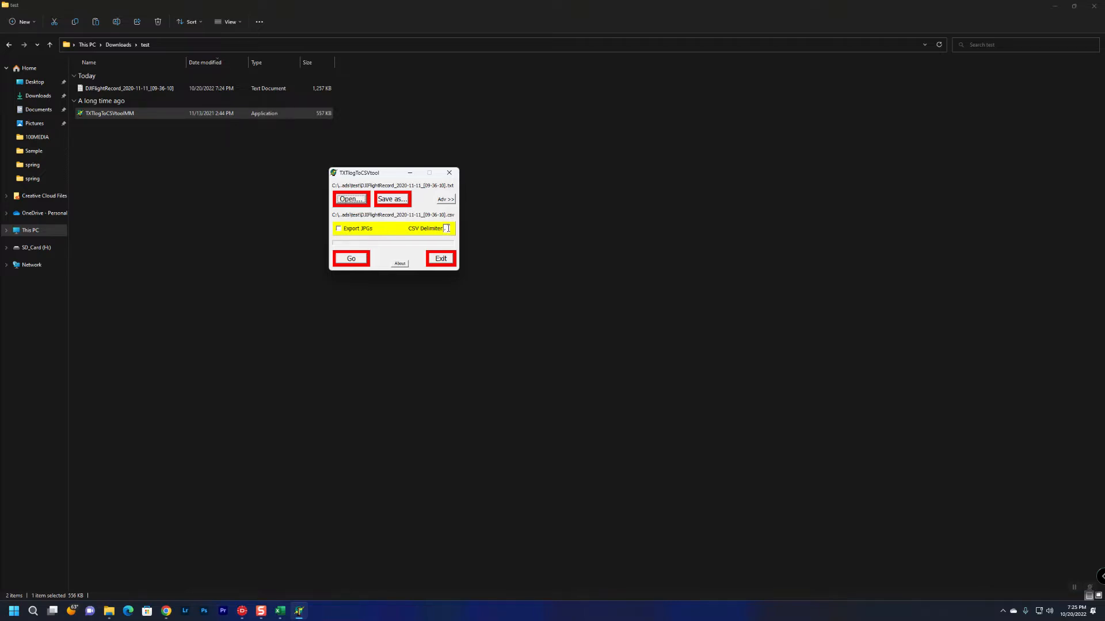
Convert the loaded flight record to CSV with the default output name, and exit the converter
click(353, 261)
click(450, 200)
click(449, 200)
click(351, 259)
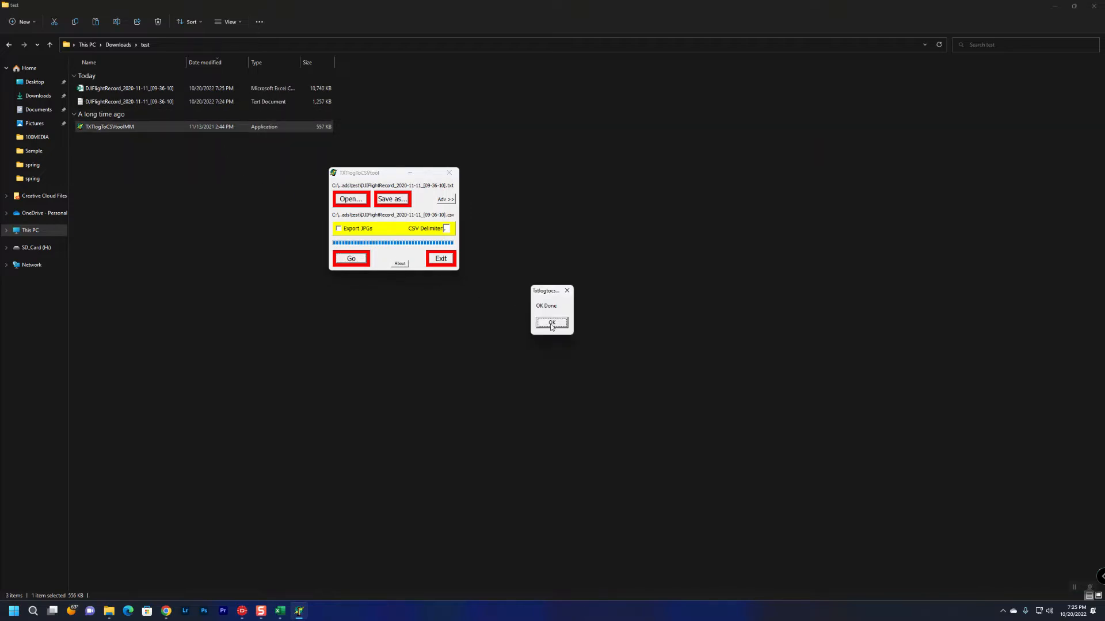
click(551, 323)
click(436, 262)
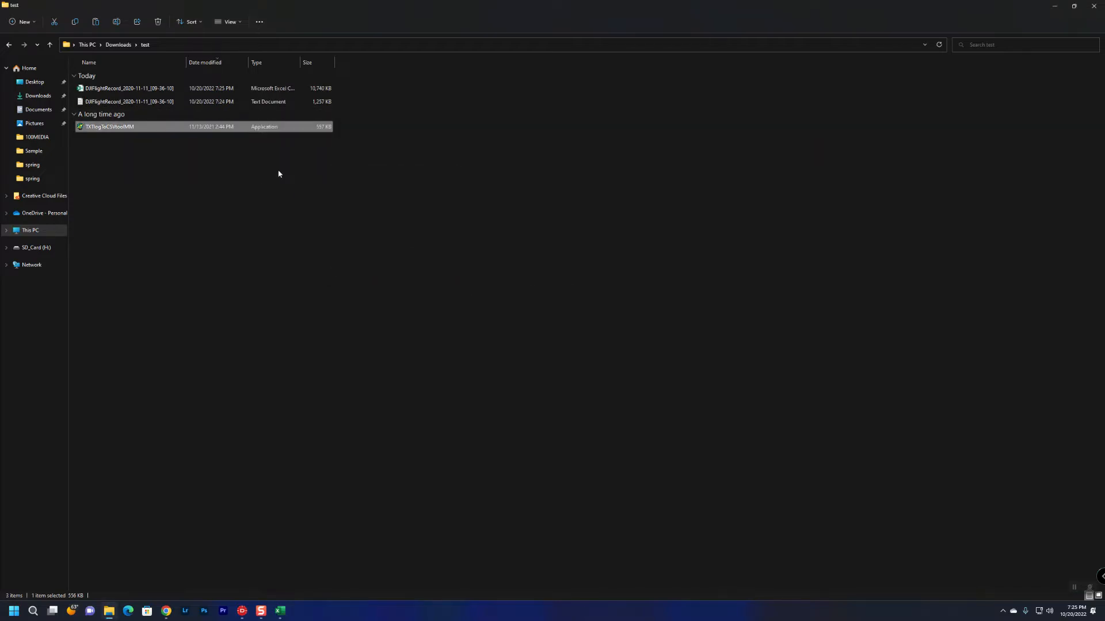
Open the converted DJIFlightRecord CSV in Excel, fit all column widths to their headers, and examine the CUSTOM.updateTime column
double_click(147, 89)
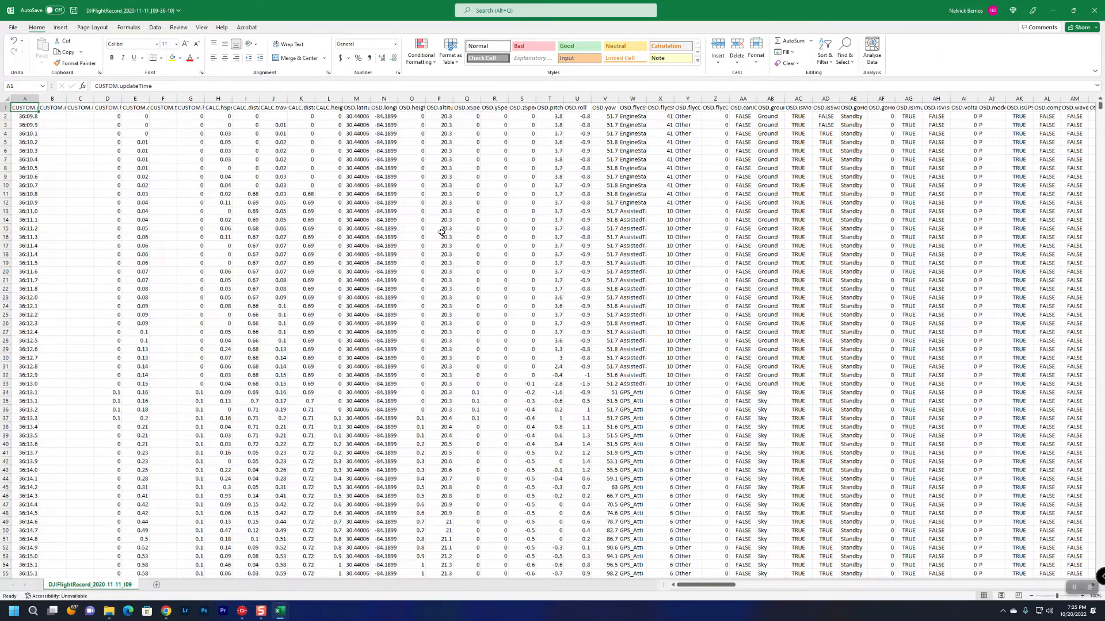
click(6, 98)
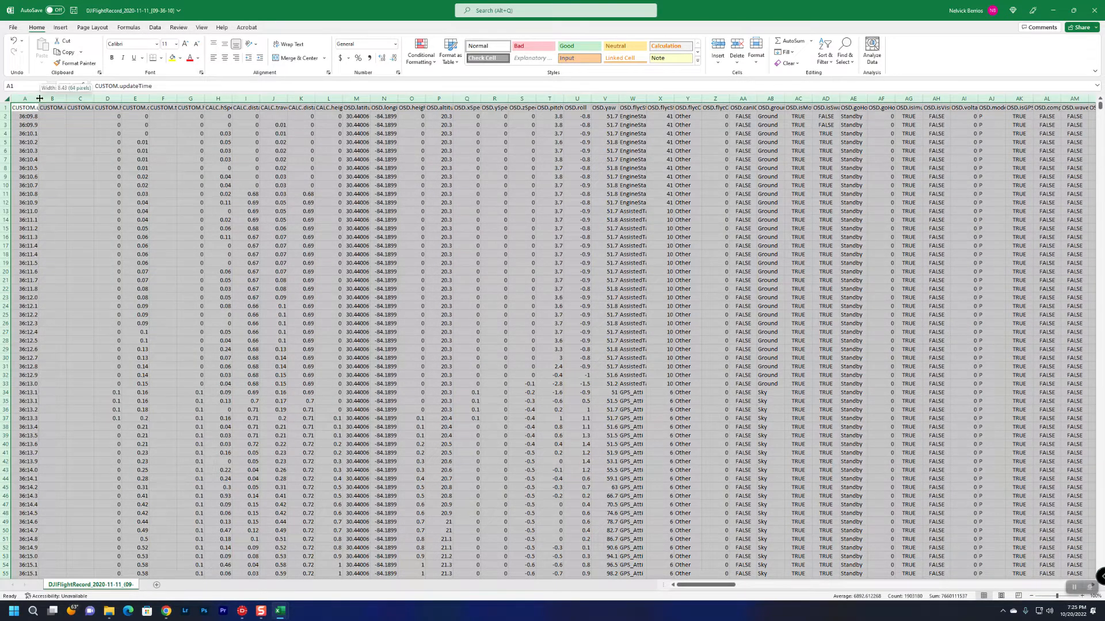
double_click(39, 98)
click(90, 155)
click(23, 109)
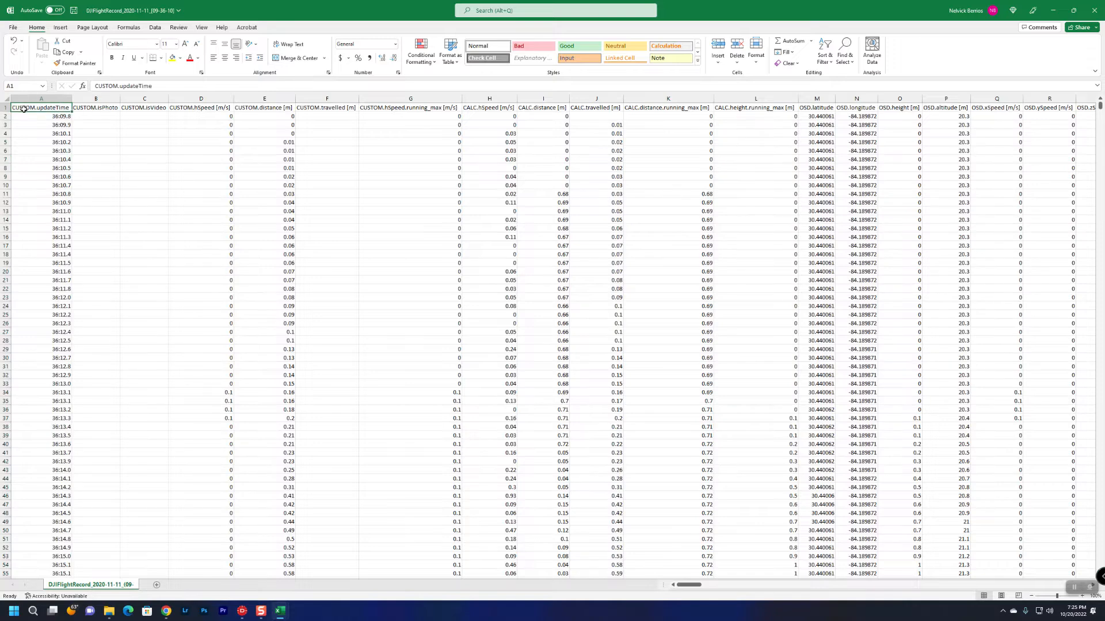
click(63, 144)
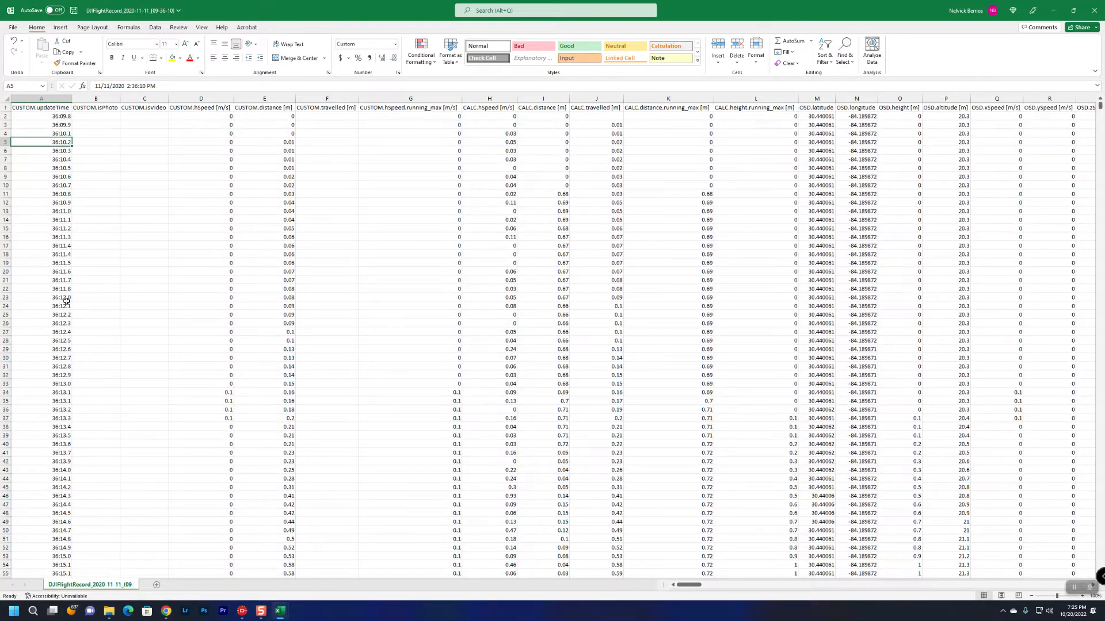
scroll(60, 280, down, 1)
scroll(60, 280, up, 1)
Switch to DashWare, accept the voltage(v) mapping unchanged, and review the profile's column mappings from the start of the list
mouse_move(241, 611)
click(296, 569)
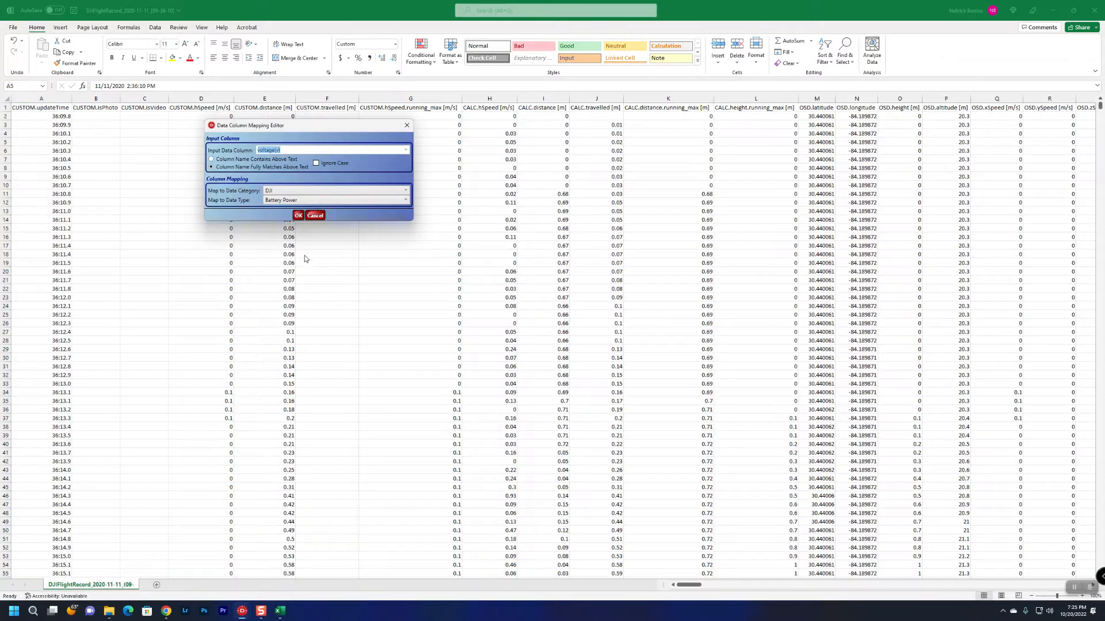
click(298, 217)
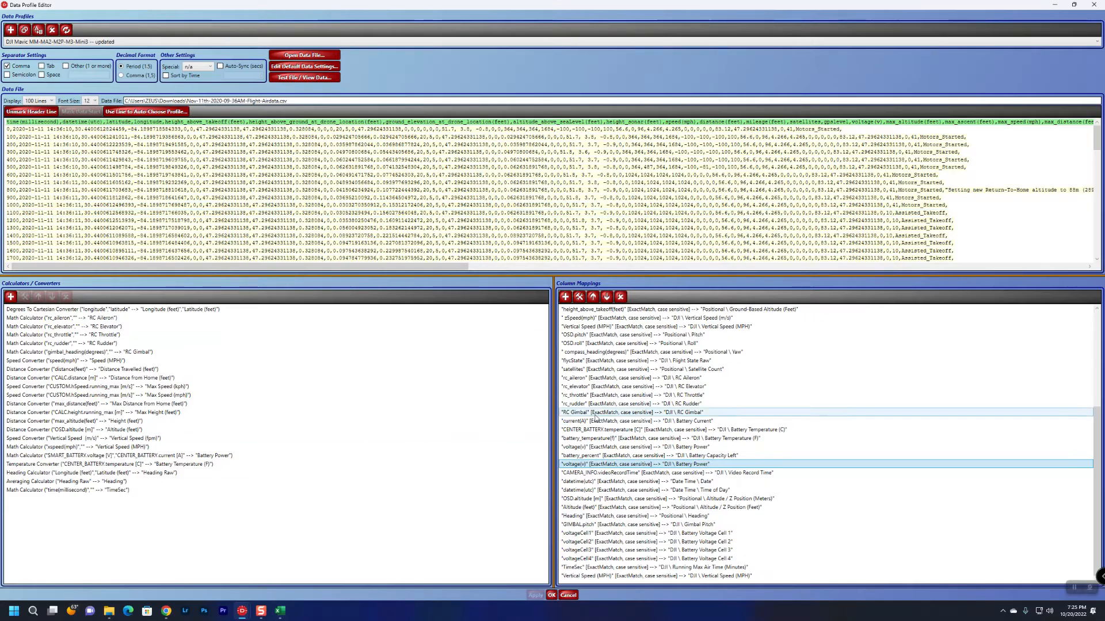
scroll(640, 428, up, 5)
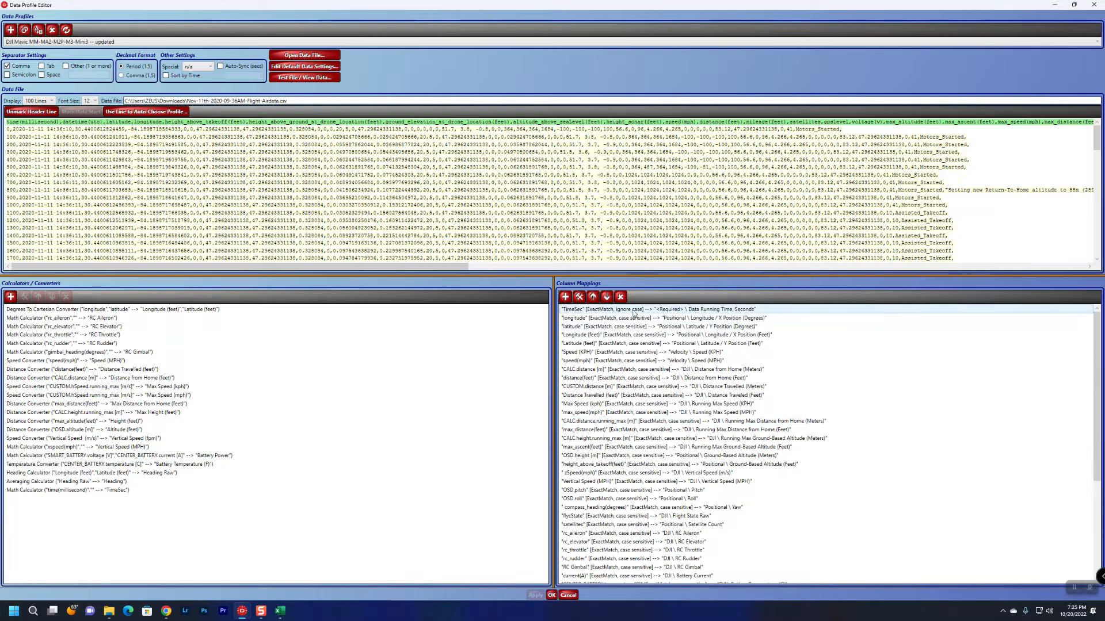
Inspect the TimeSec column mapping without changing it, and review the rest of the column mappings
double_click(574, 311)
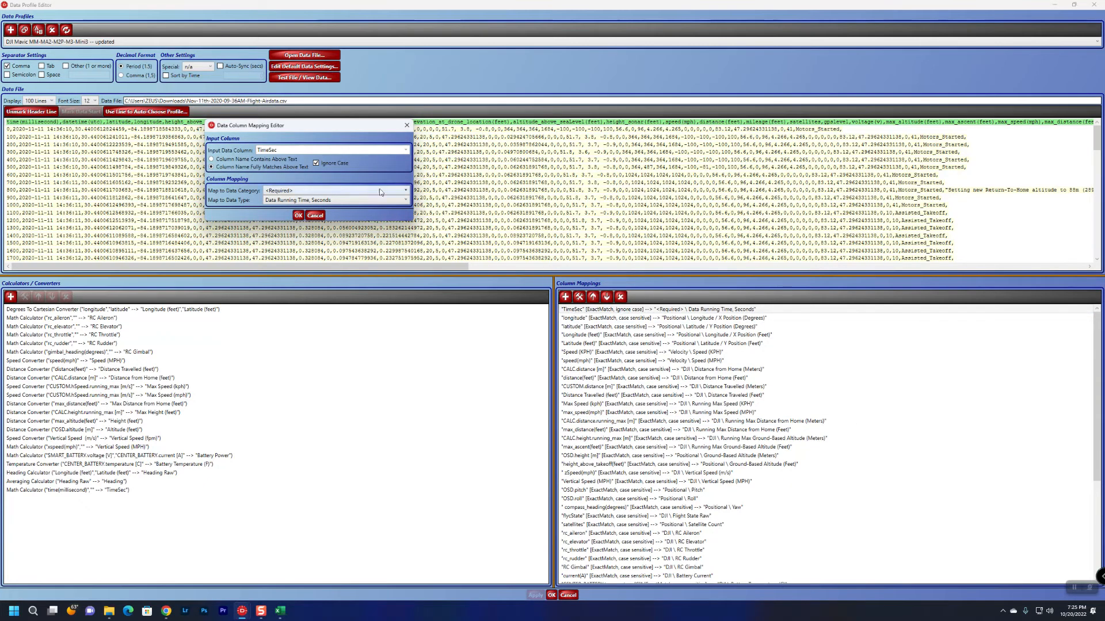
click(317, 215)
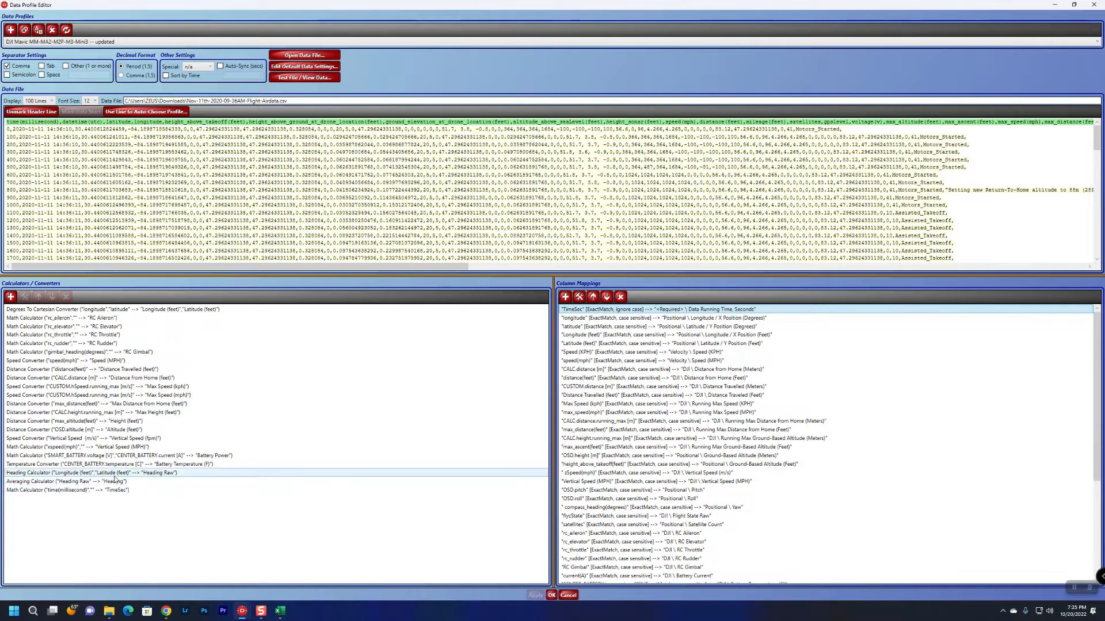
scroll(650, 536, down, 6)
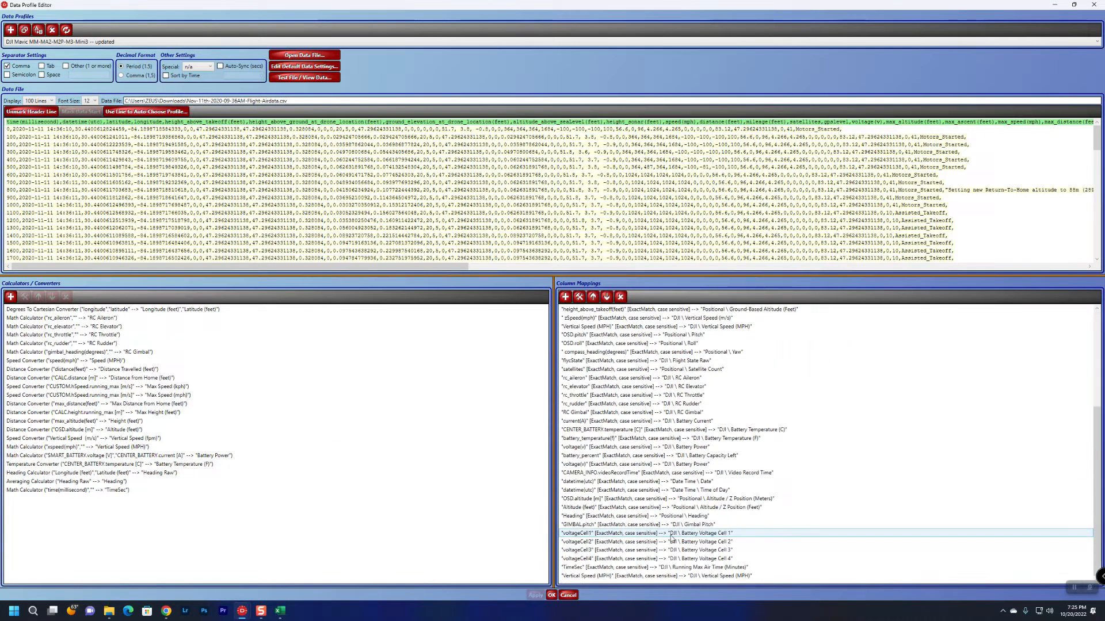
scroll(672, 536, up, 6)
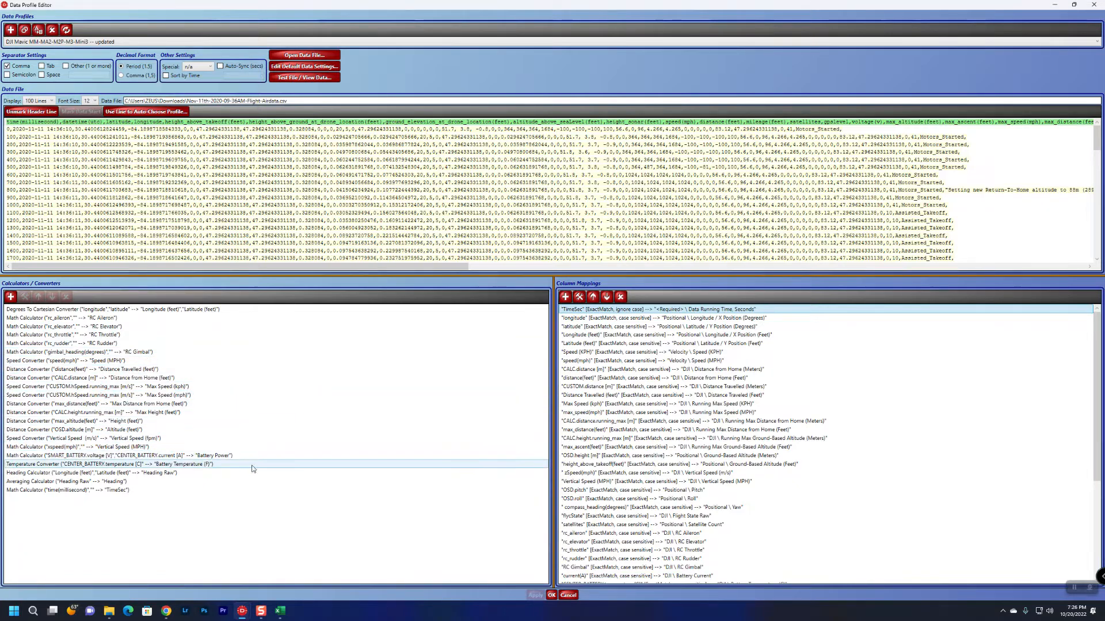
Open the time(millisecond) Math Calculator and compare its input value with the first column header of the Airdata CSV in Excel
click(138, 492)
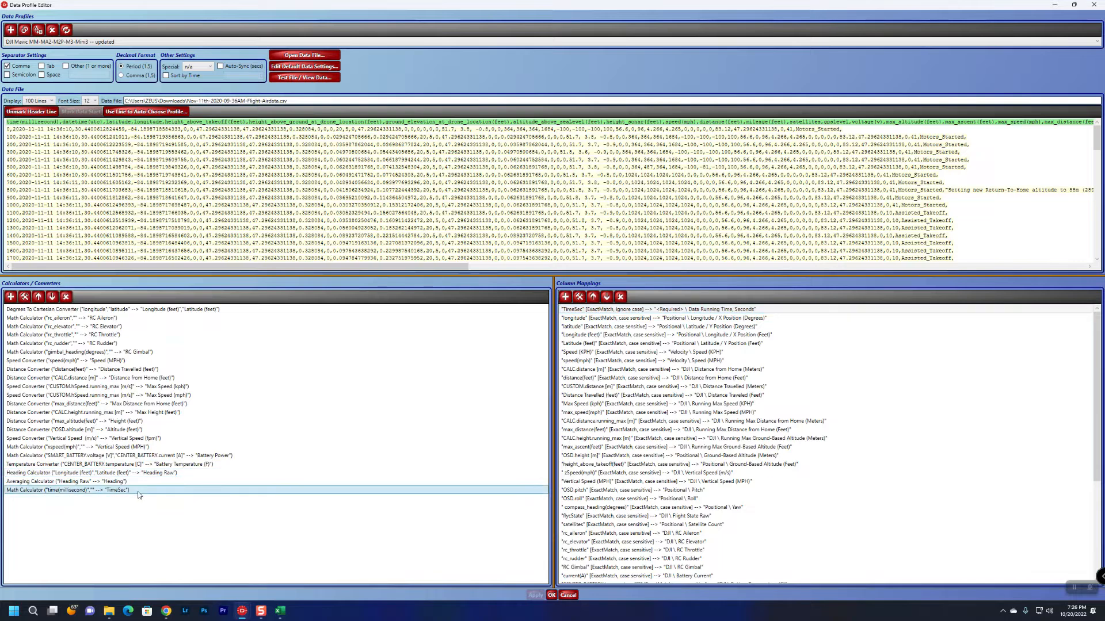
double_click(105, 493)
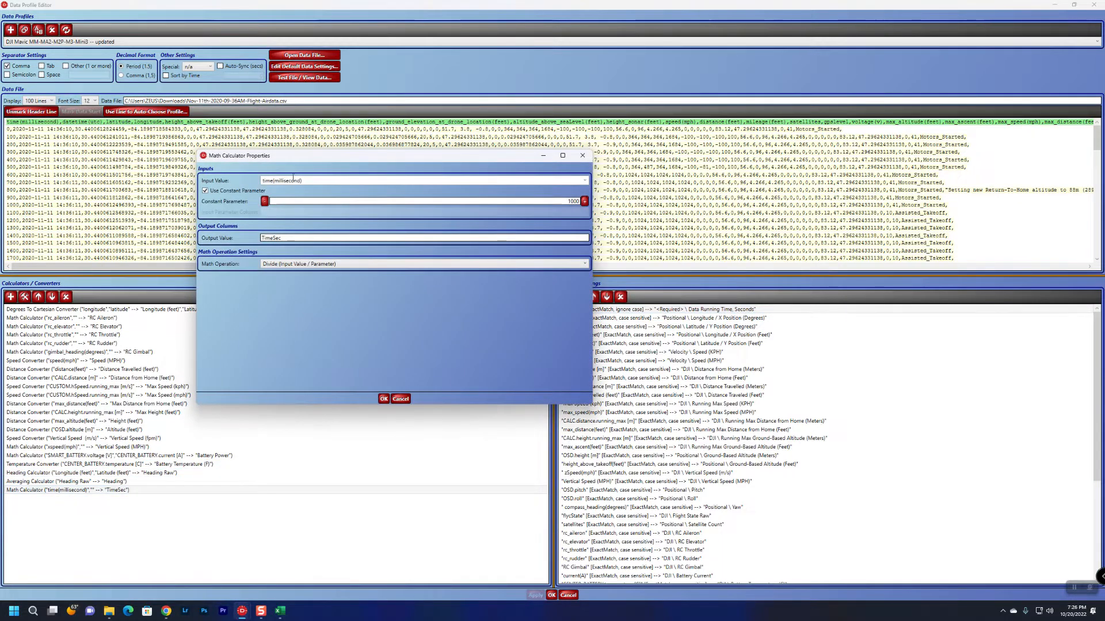
click(264, 182)
click(280, 610)
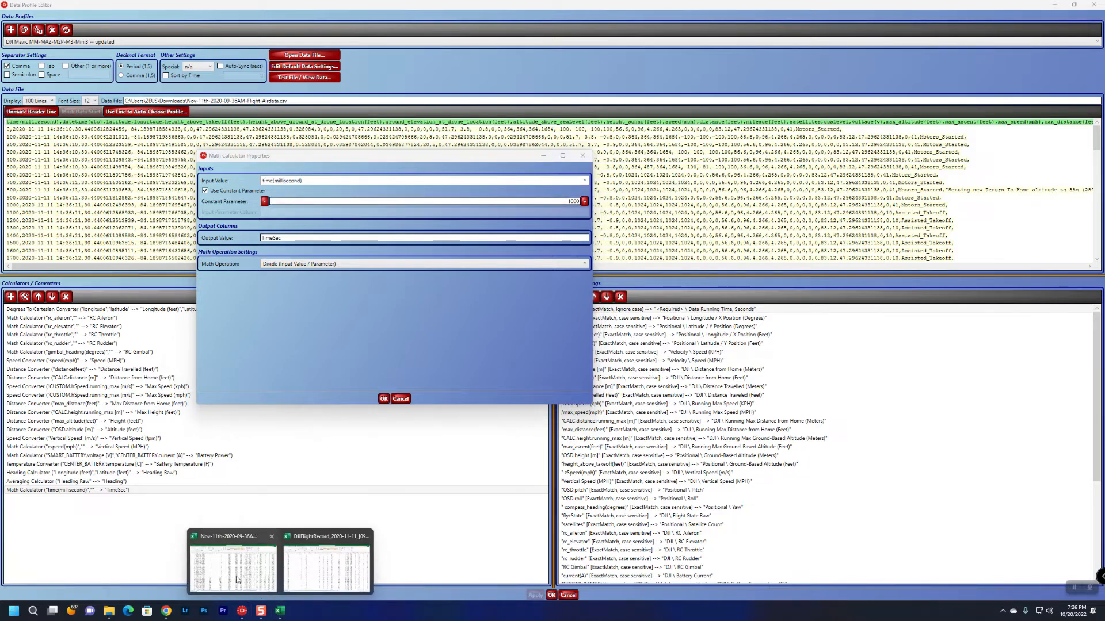
click(237, 580)
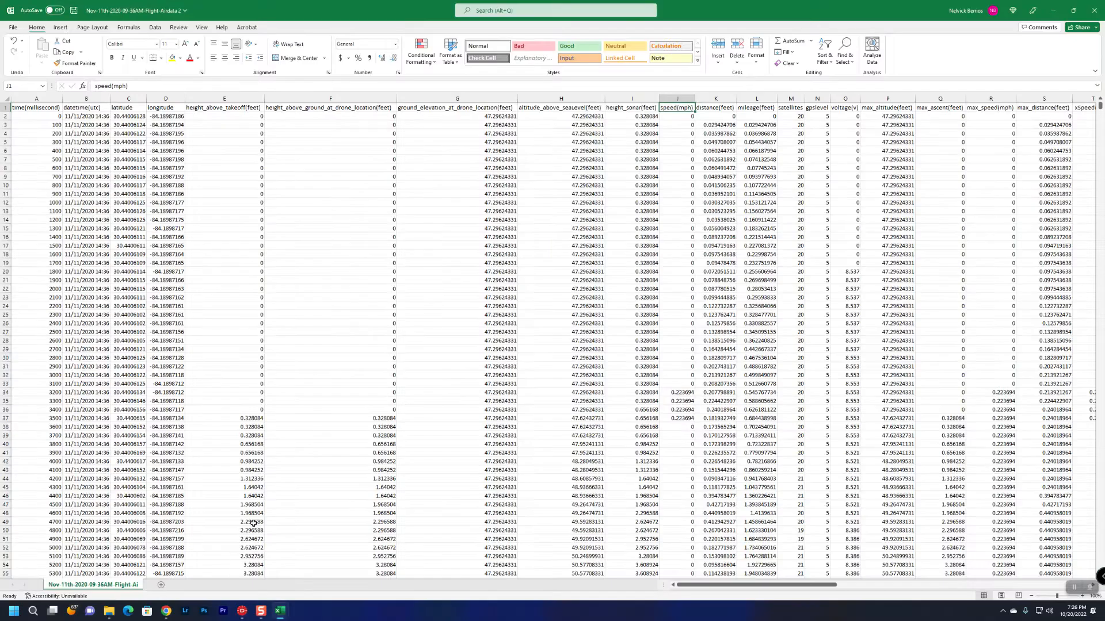
click(24, 107)
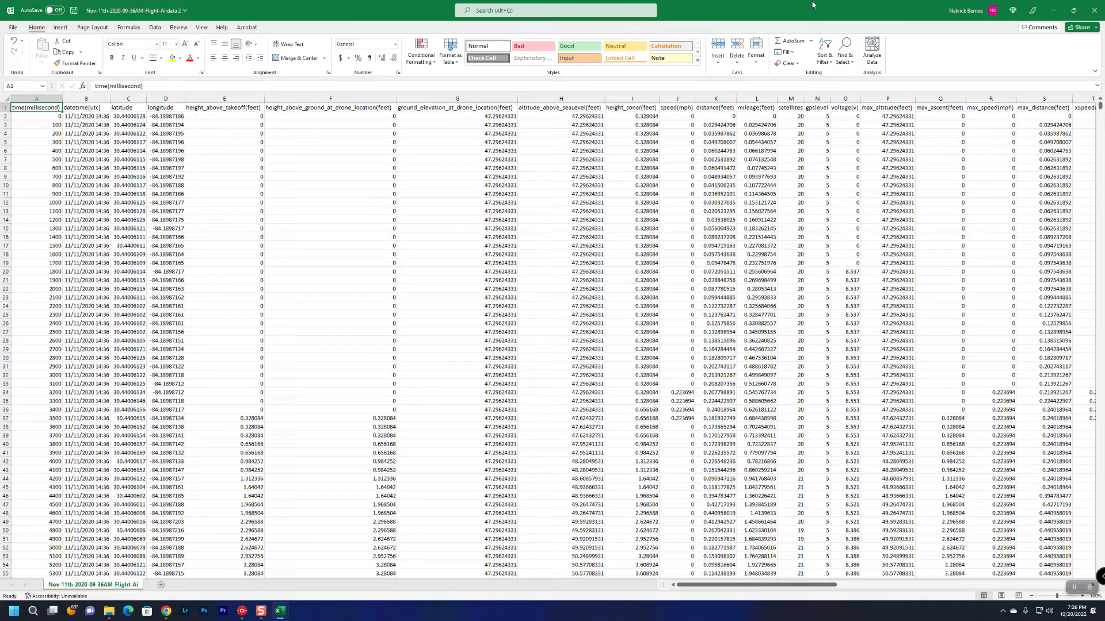
click(1053, 10)
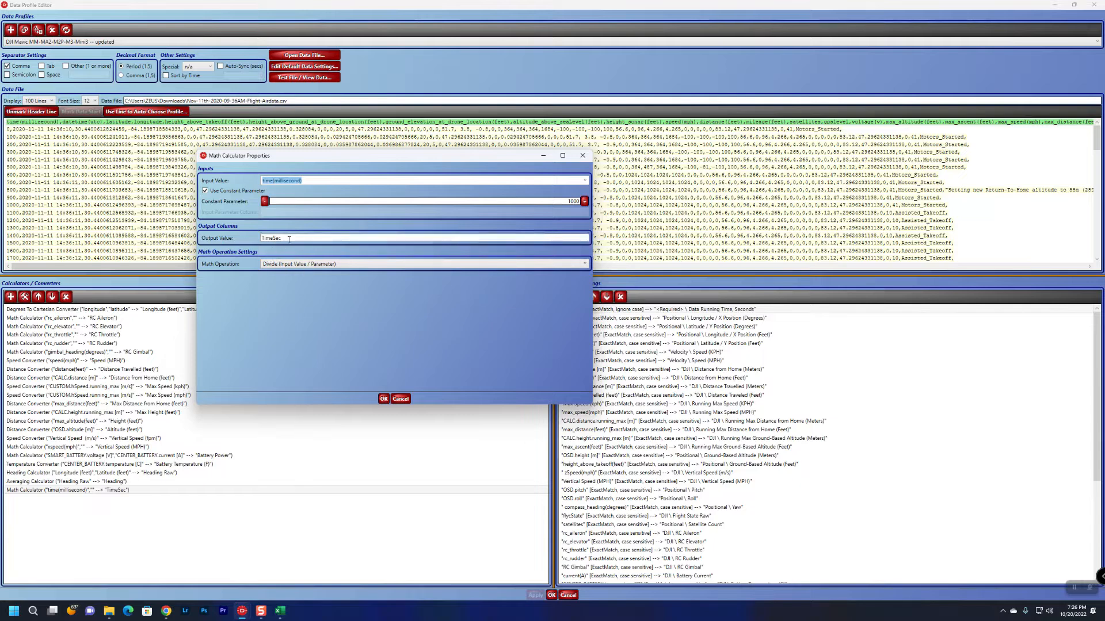
Check the calculator's TimeSec output value, and compare the time column's header in the converted DJIFlightRecord CSV in Excel
click(263, 239)
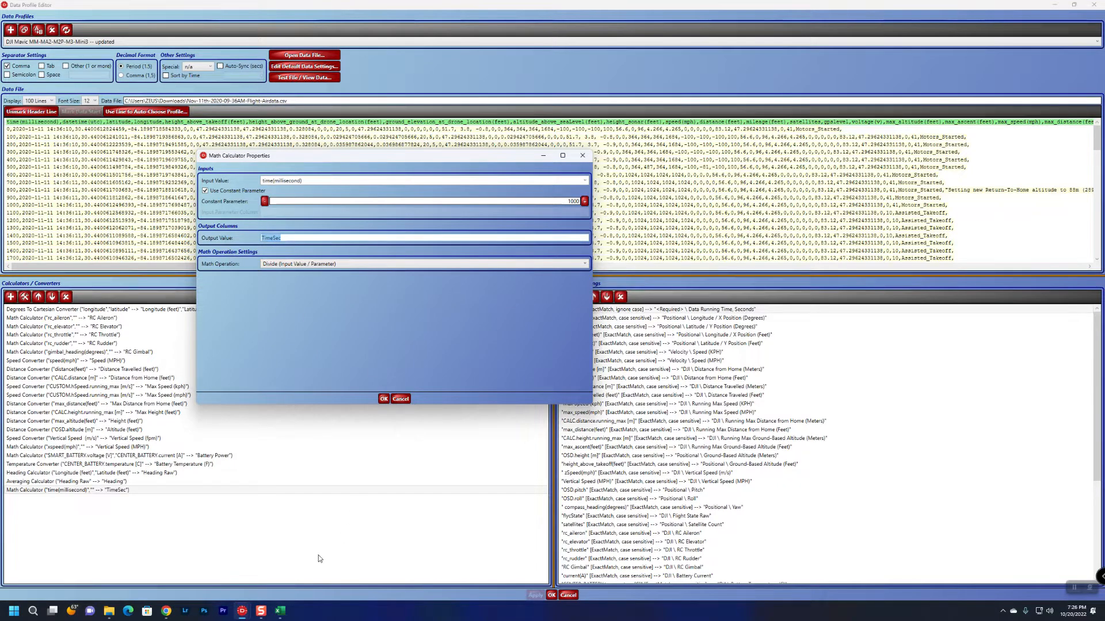
click(280, 611)
click(308, 582)
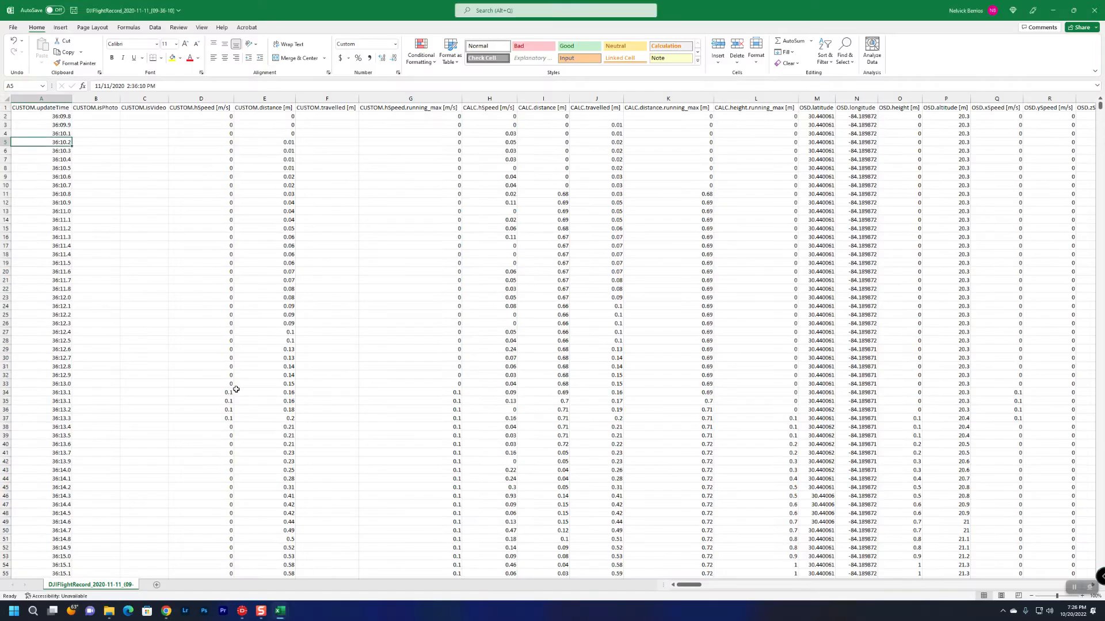
click(58, 109)
drag(160, 85, 85, 86)
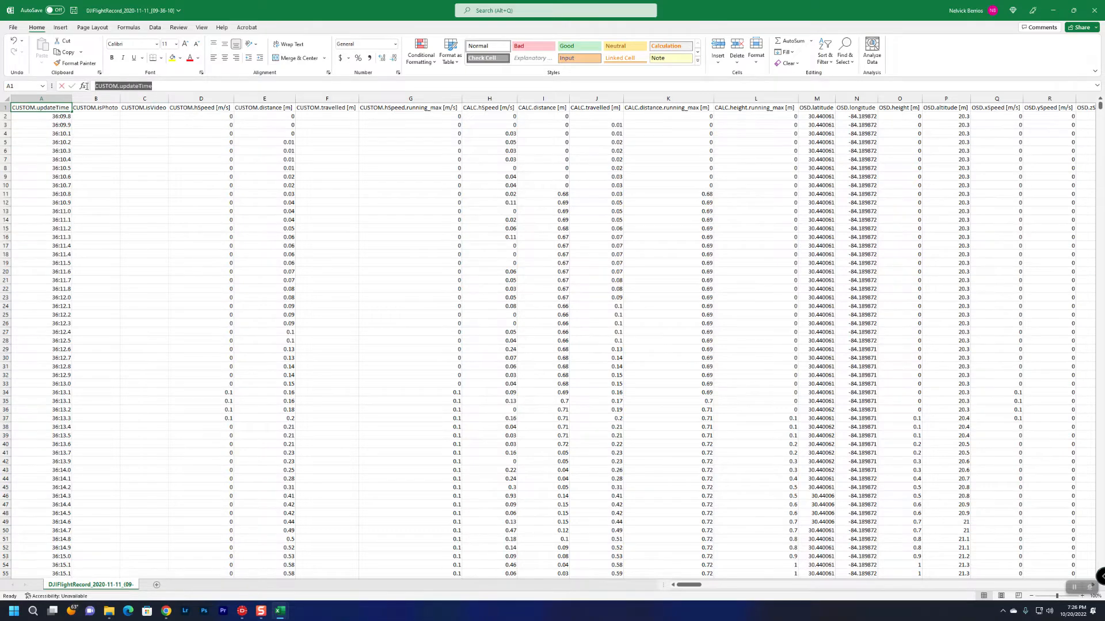
click(1053, 10)
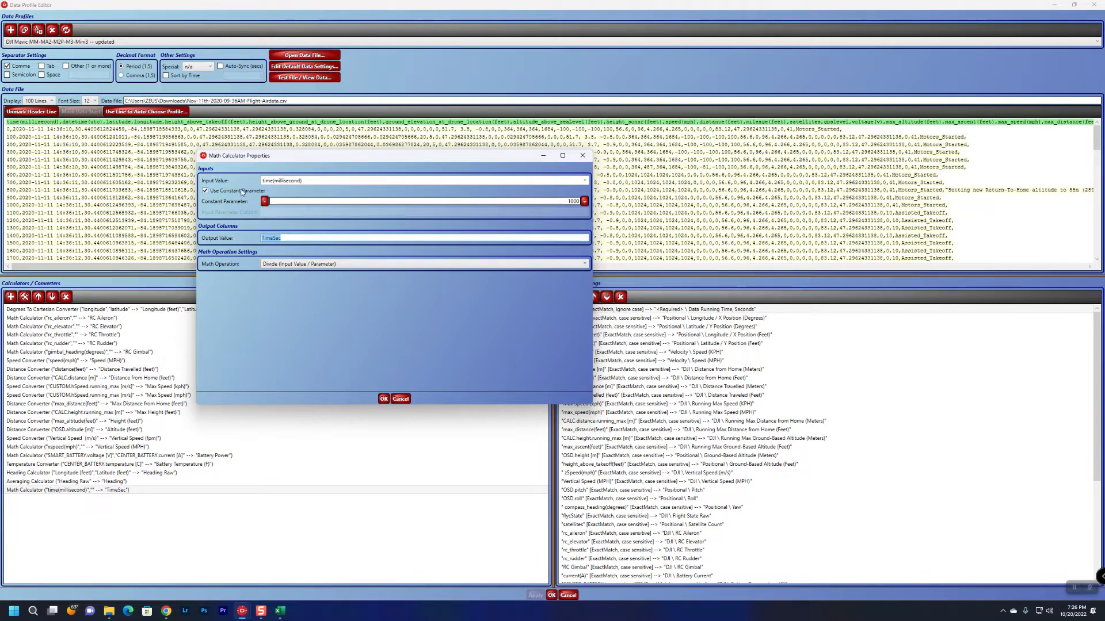
Review the math operations available for the TimeSec calculator, and leave its properties without changes
click(329, 265)
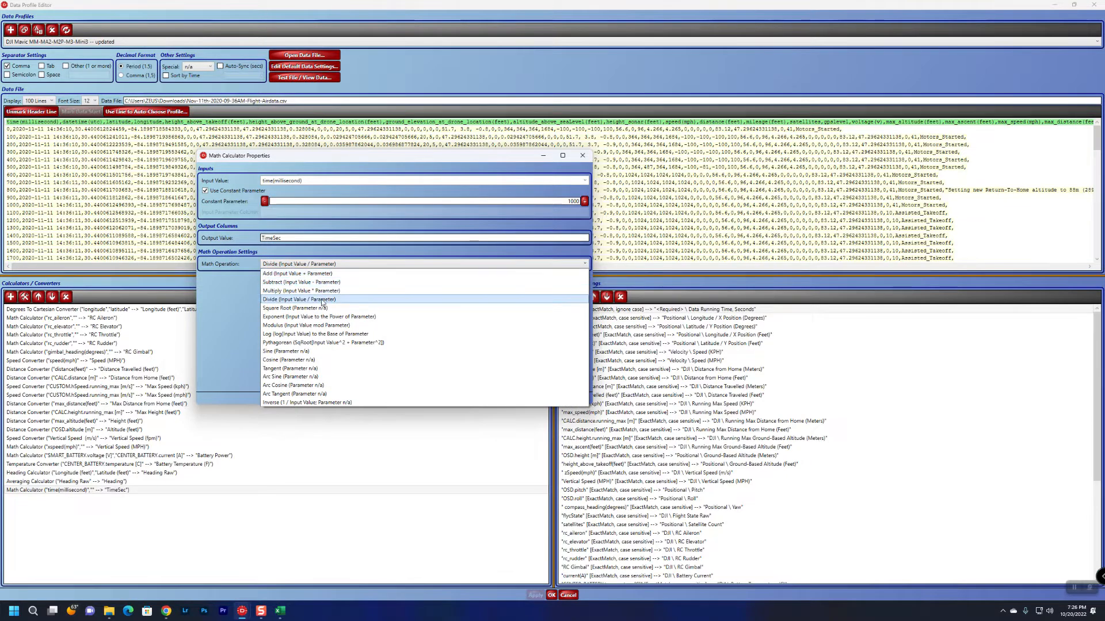
click(214, 343)
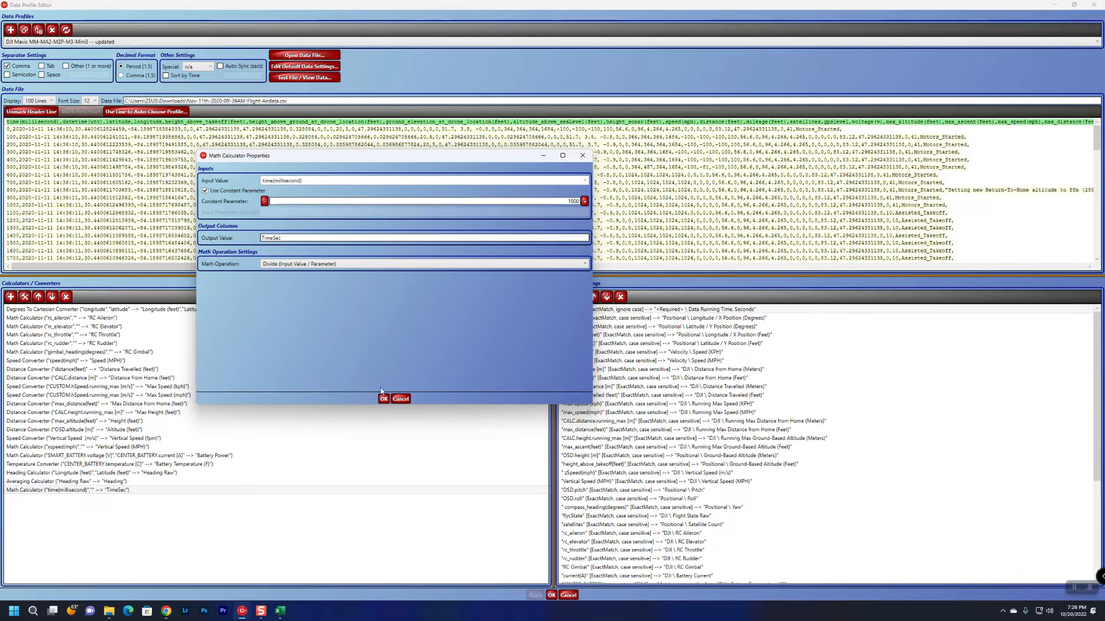
click(400, 400)
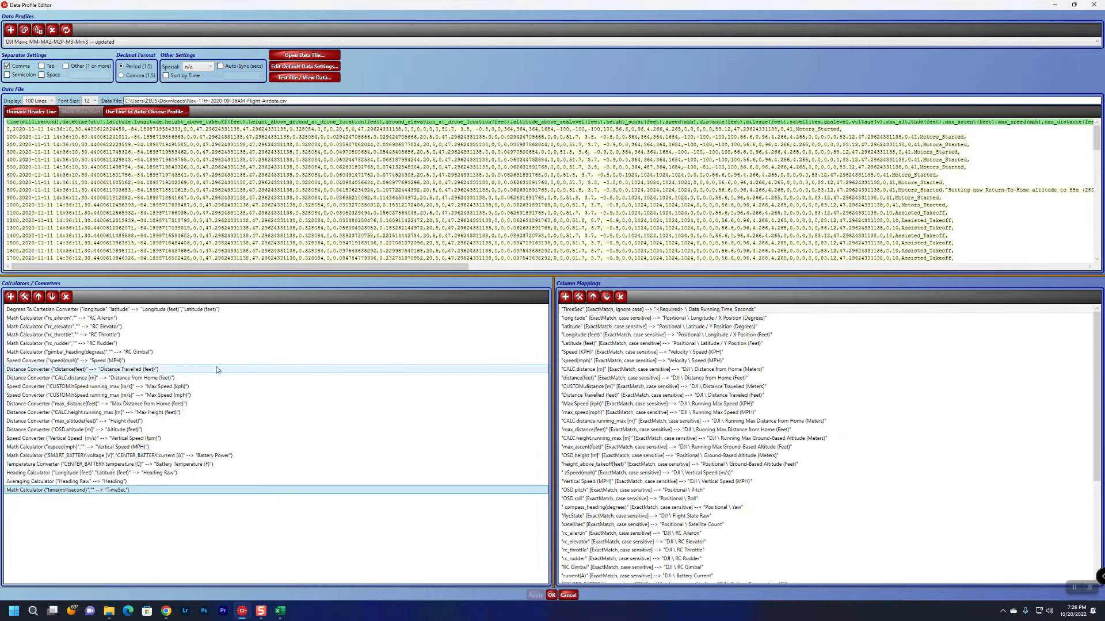
Switch to the converted DJIFlightRecord CSV in Excel, look through its column headers up to the OSD columns, and close the workbook
click(280, 617)
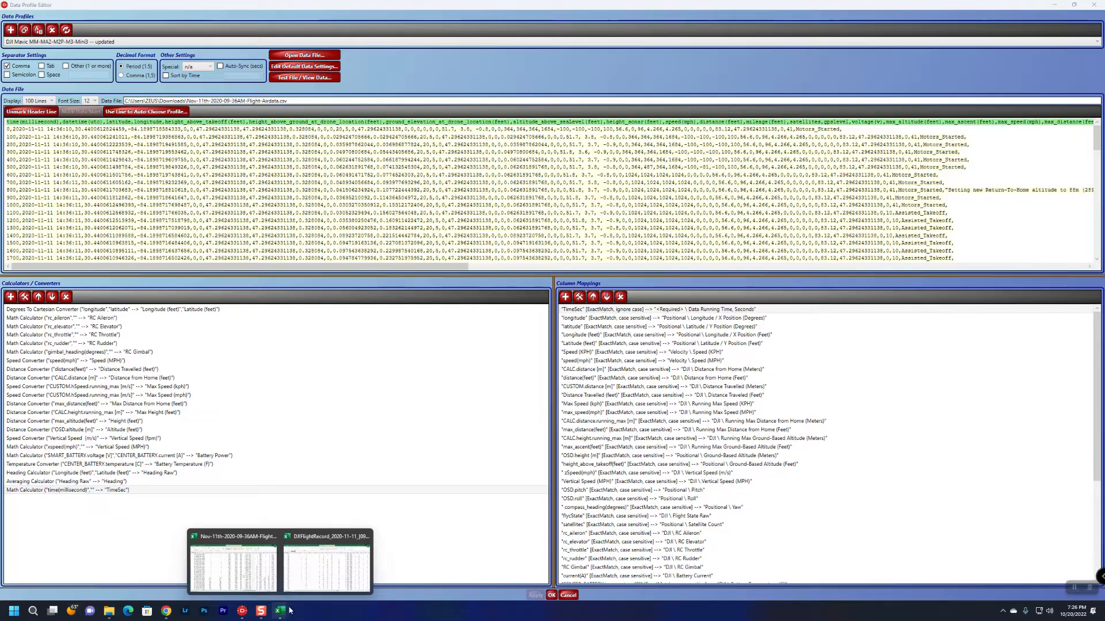
click(326, 561)
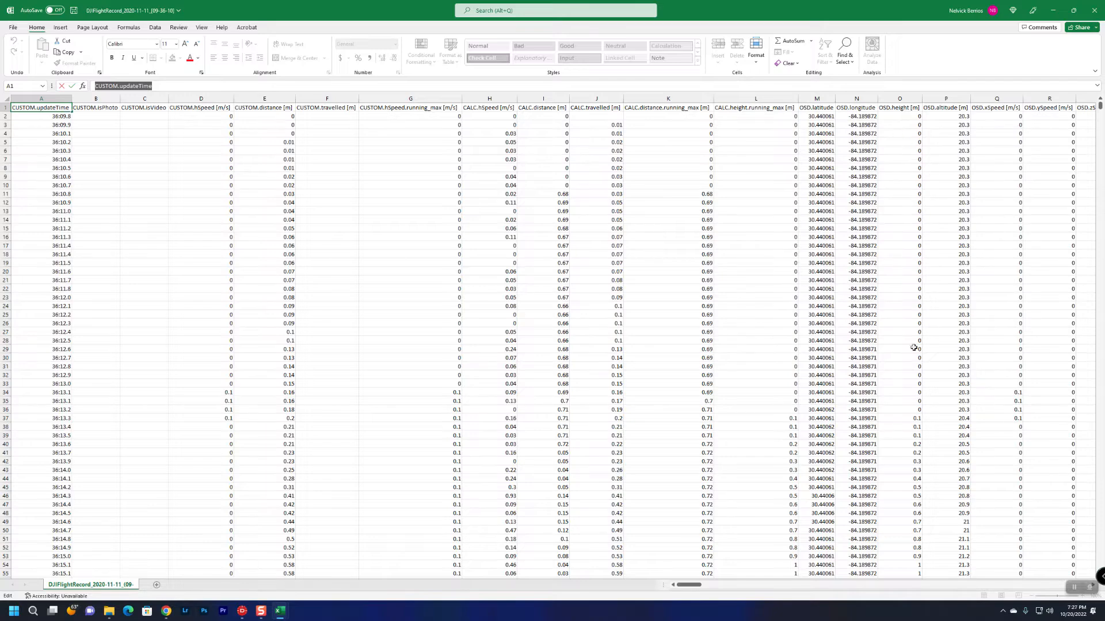
mouse_move(690, 587)
mouse_down()
mouse_move(1081, 606)
mouse_move(685, 583)
mouse_up()
drag(699, 585, 734, 585)
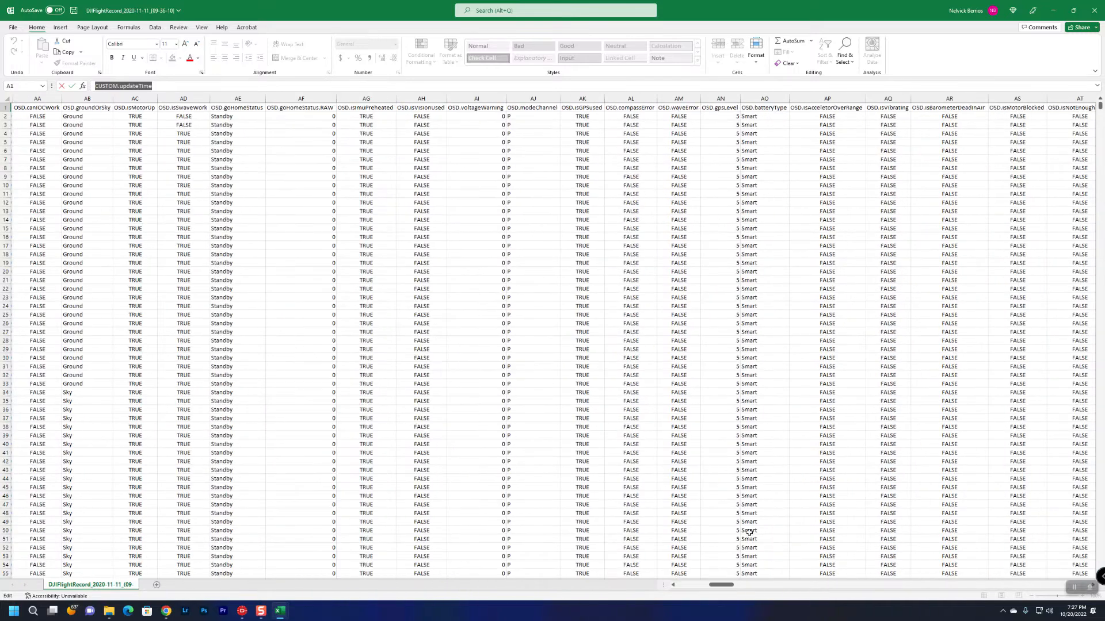
click(1094, 11)
click(551, 316)
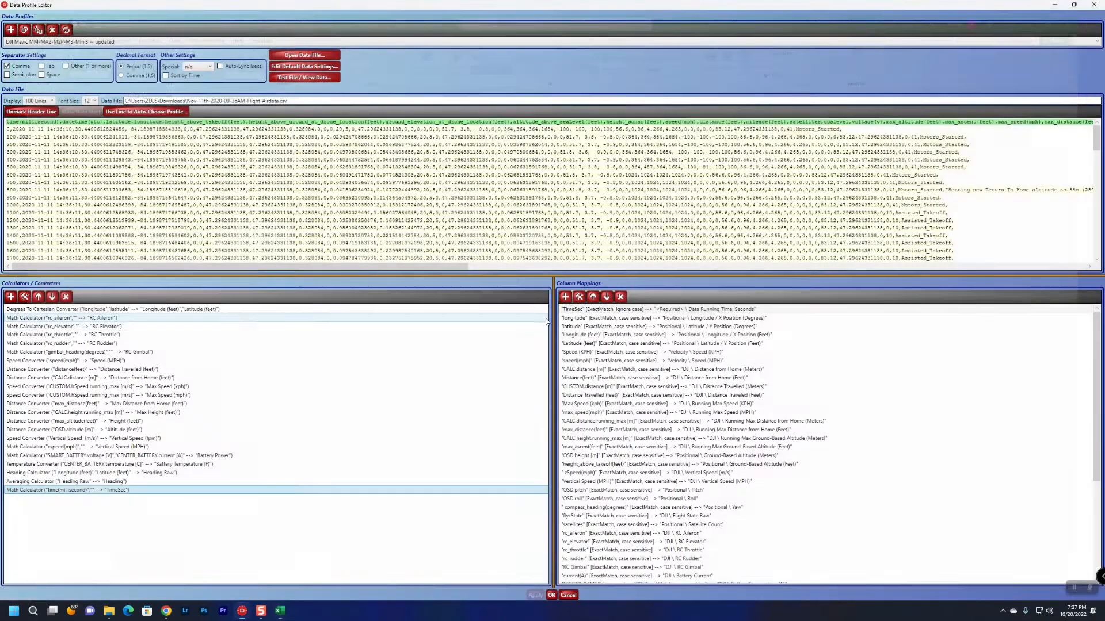
Look over the Airdata CSV's columns in Excel, and return to DashWare to accept the data profile
click(280, 612)
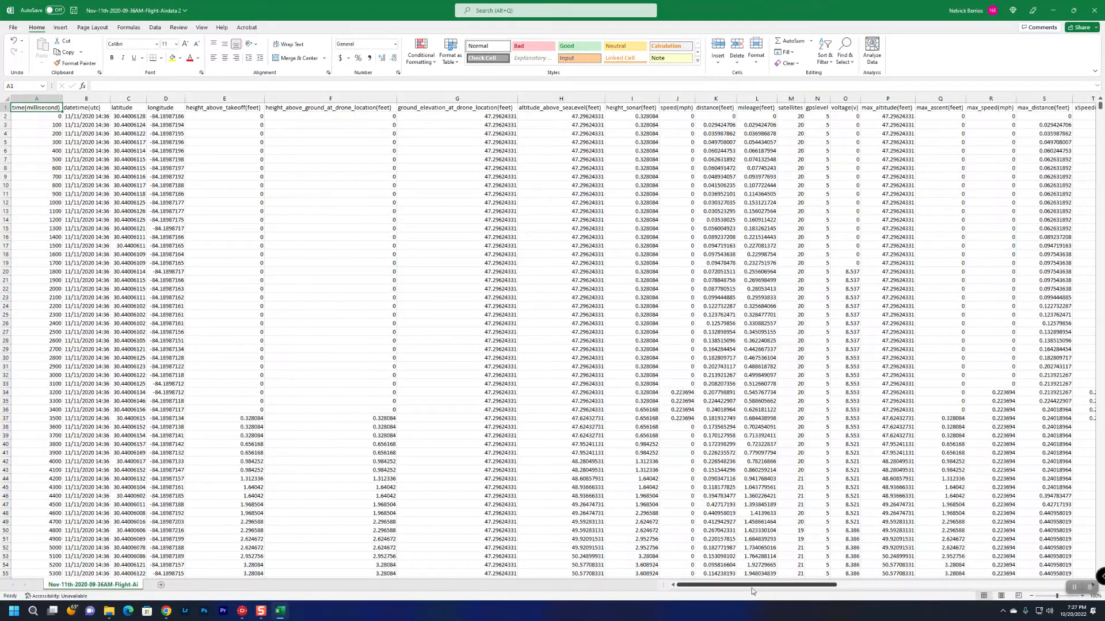
mouse_move(751, 586)
mouse_down()
mouse_move(1070, 587)
mouse_move(771, 587)
mouse_up()
click(1053, 9)
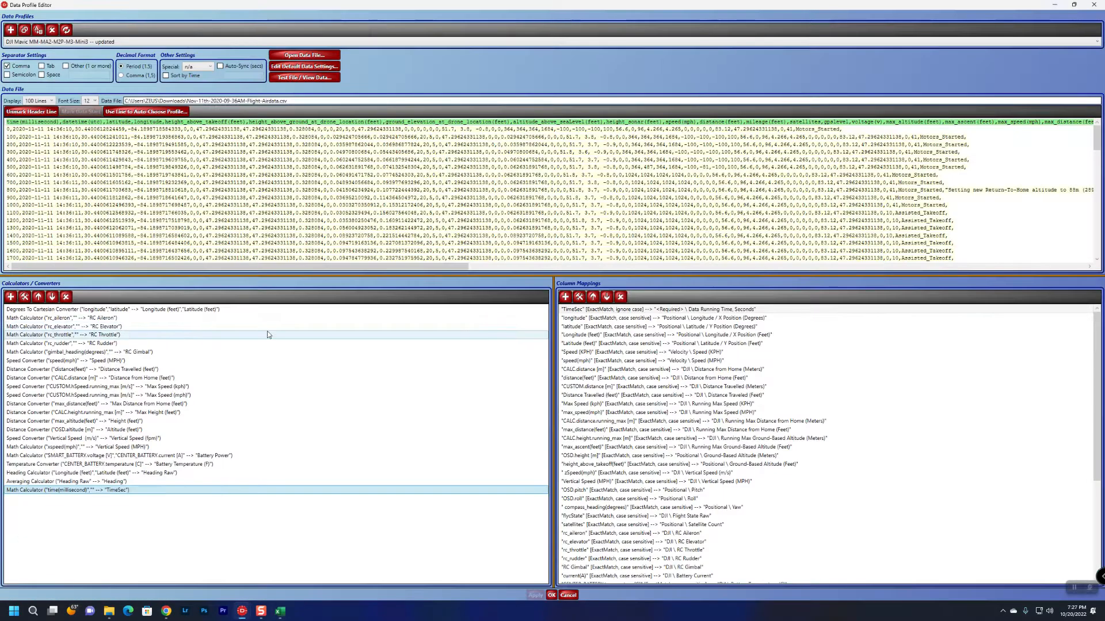
click(552, 596)
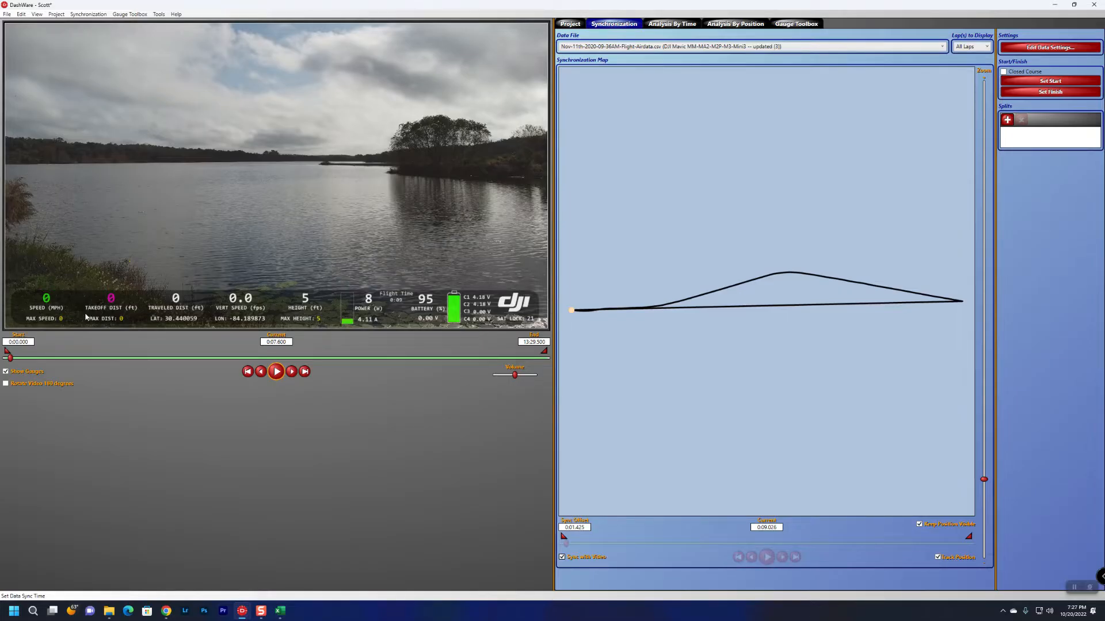
Play the project video, jump ahead to about 1:13 to check the gauge readings in flight, and pause it
key(space)
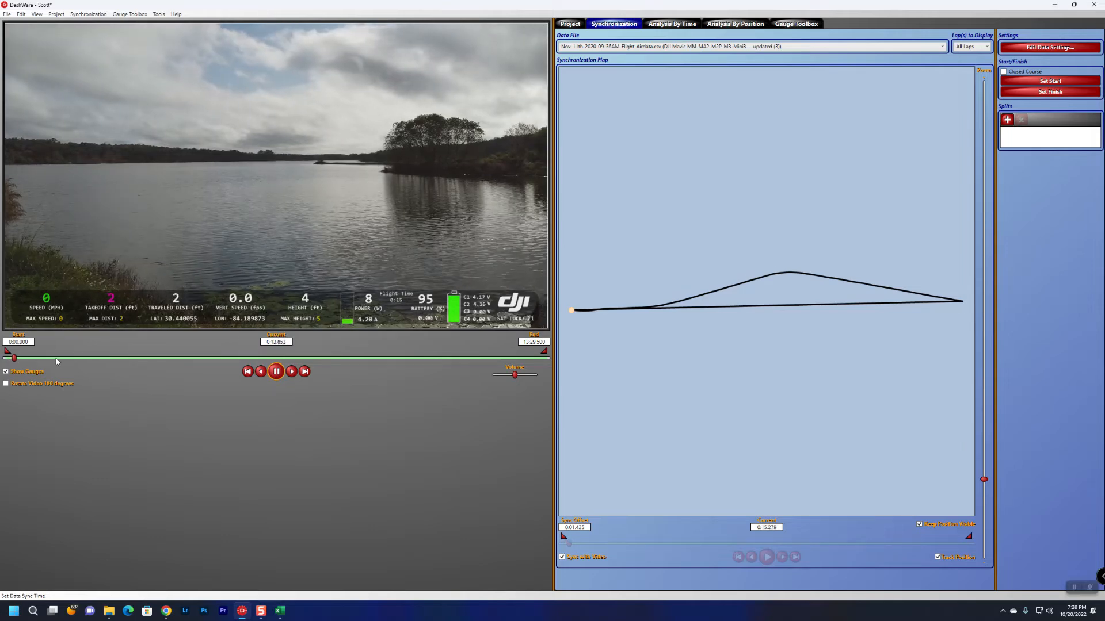
click(55, 358)
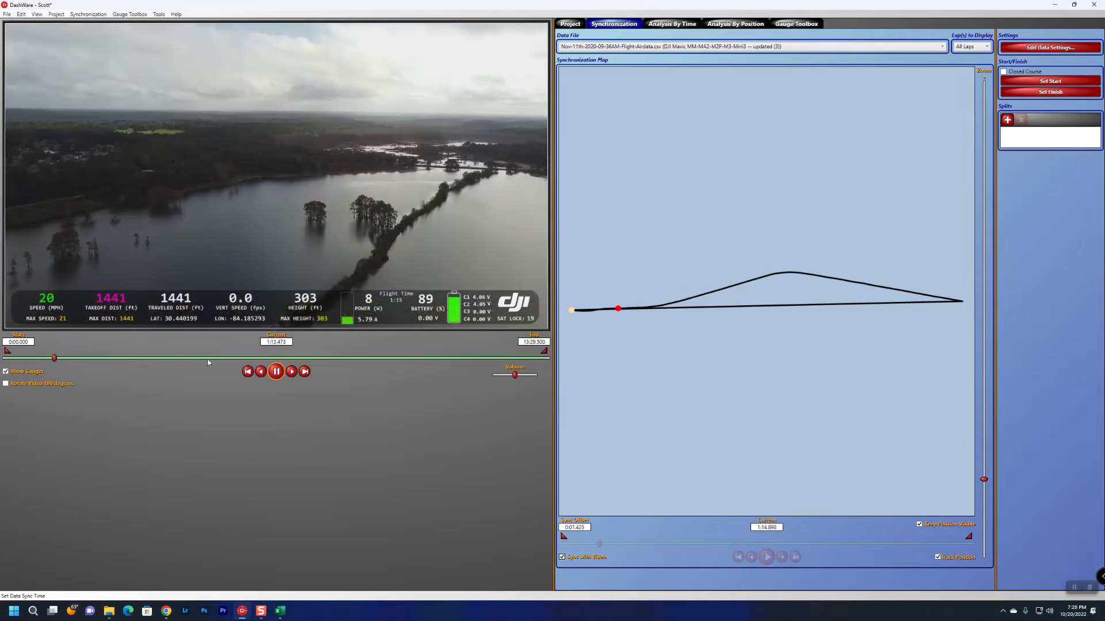
click(277, 371)
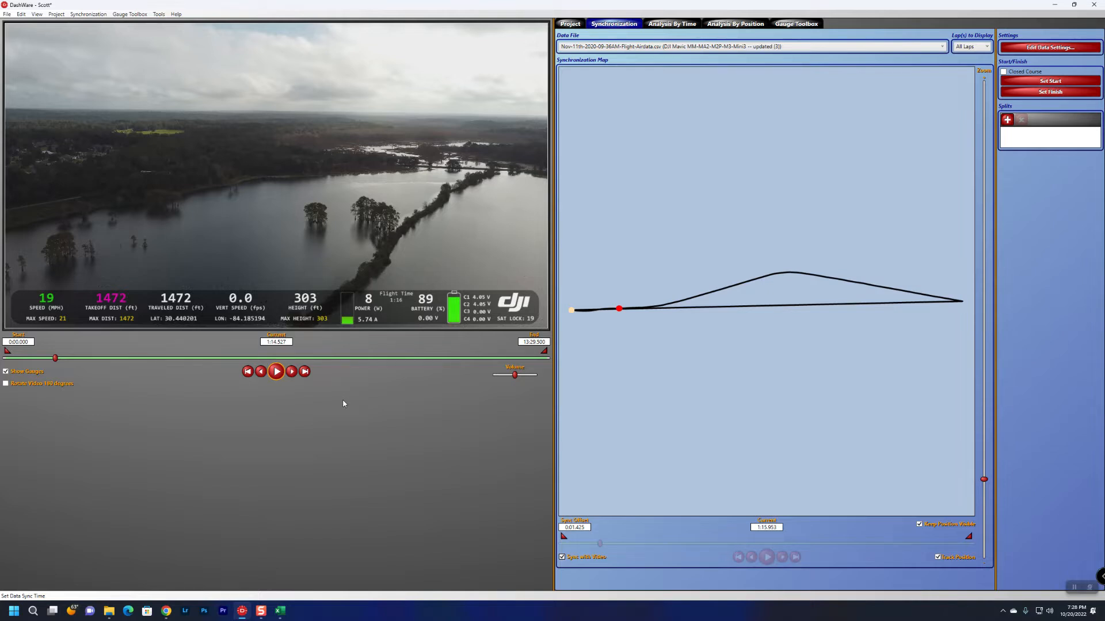
Open the Mavic 3 Dash gauge in the Gauge Designer, and inspect the green speed readout's Dynamic Text properties without changing them
double_click(58, 307)
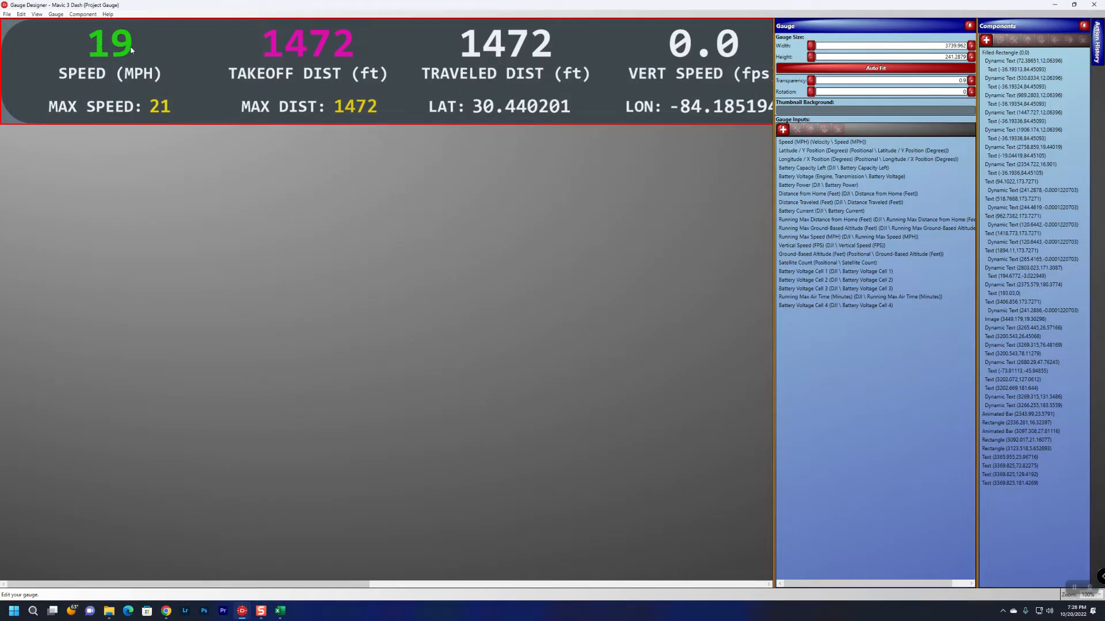
click(114, 50)
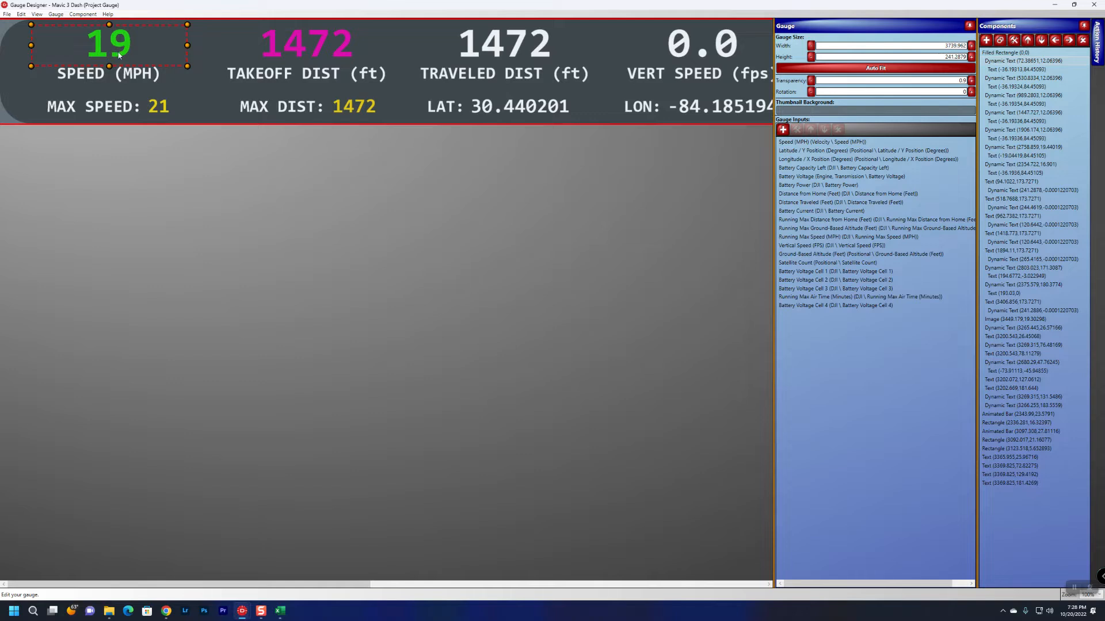
double_click(113, 44)
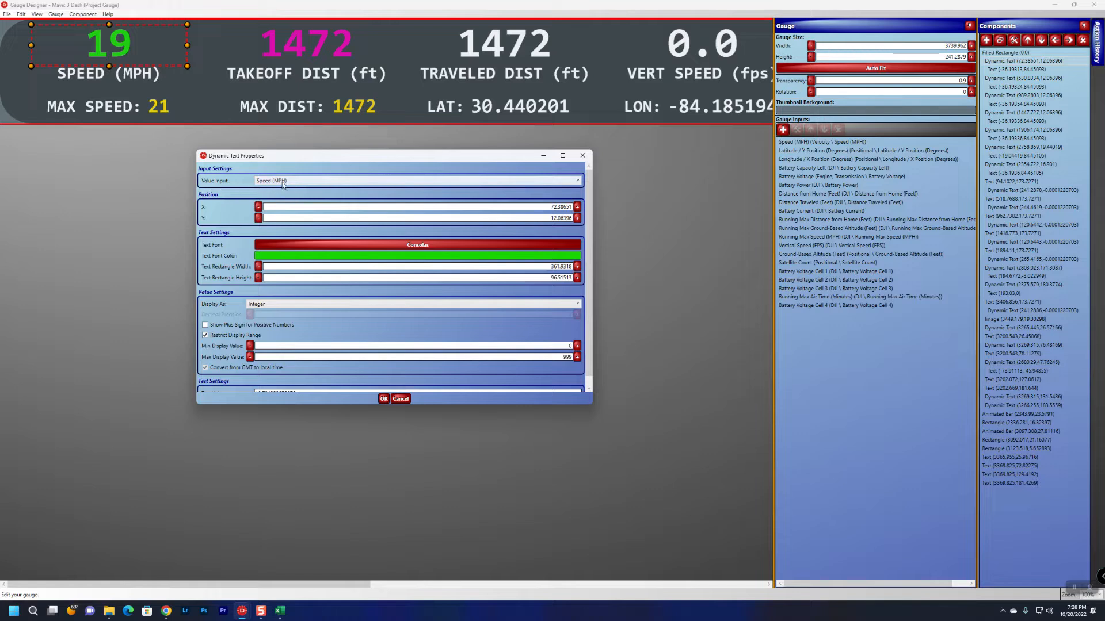
click(401, 399)
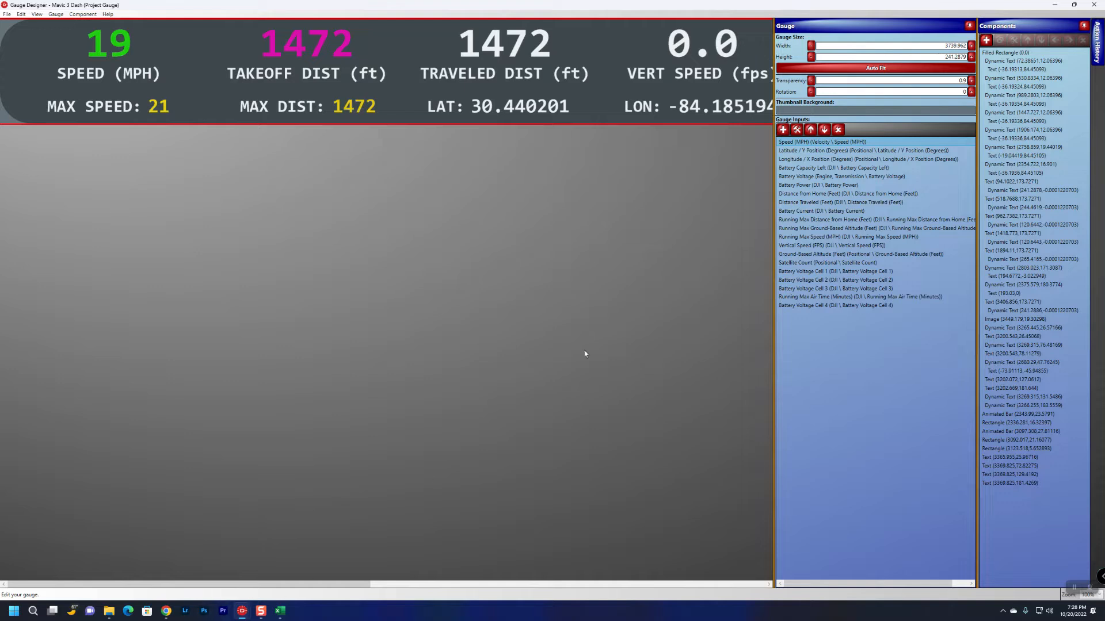
Inspect the Speed (MPH) gauge input's definition and the value inputs available to the speed readout, leaving both unchanged
double_click(831, 142)
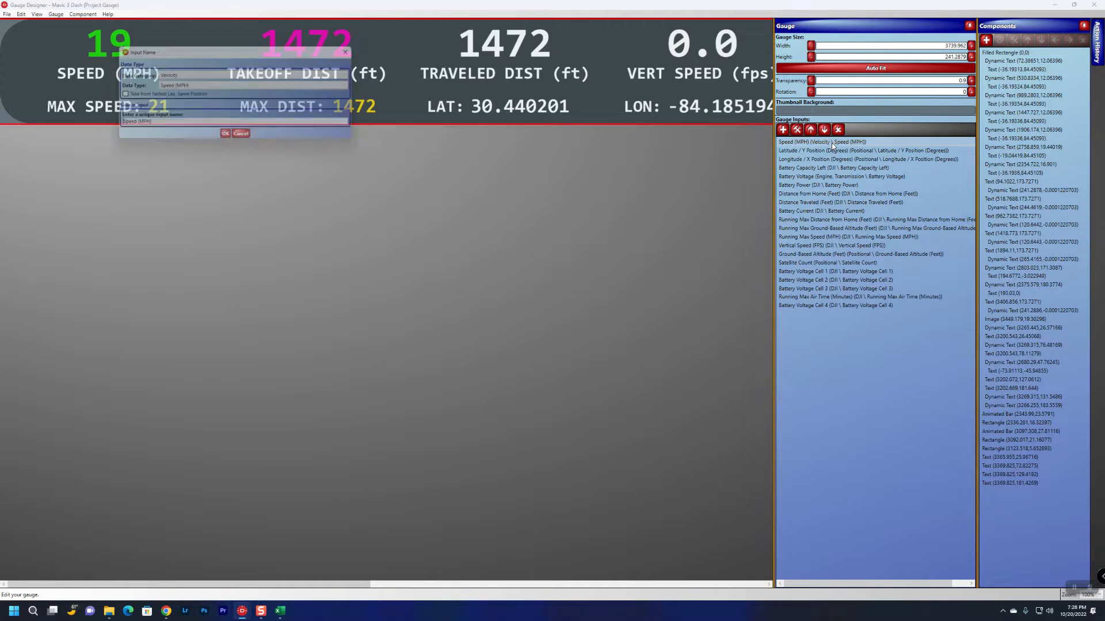
click(240, 133)
double_click(112, 50)
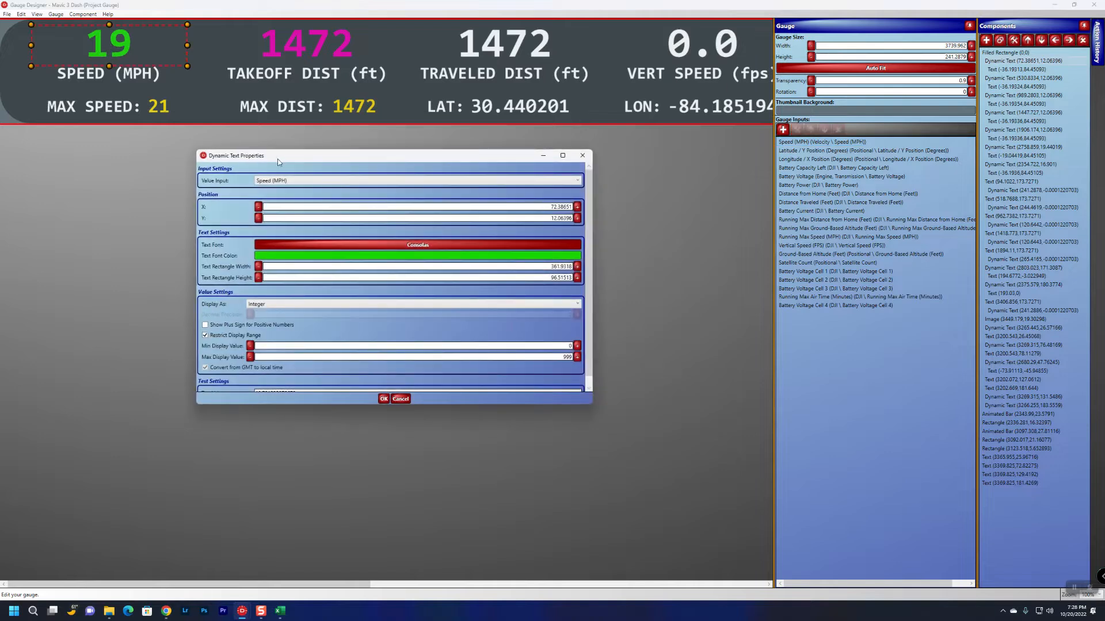
click(284, 180)
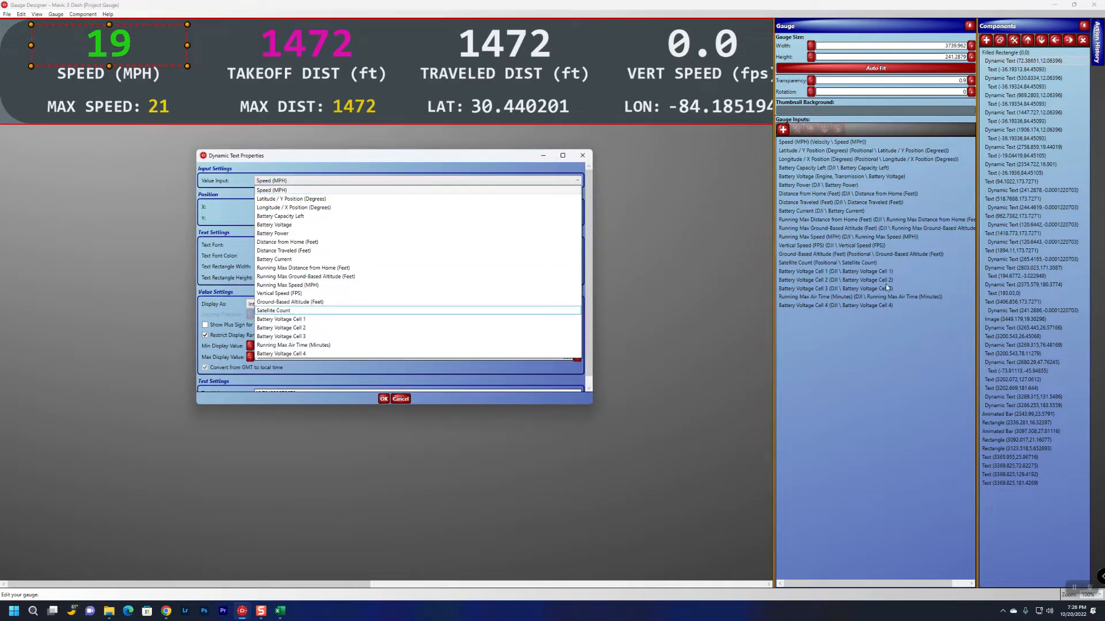
click(492, 167)
click(582, 156)
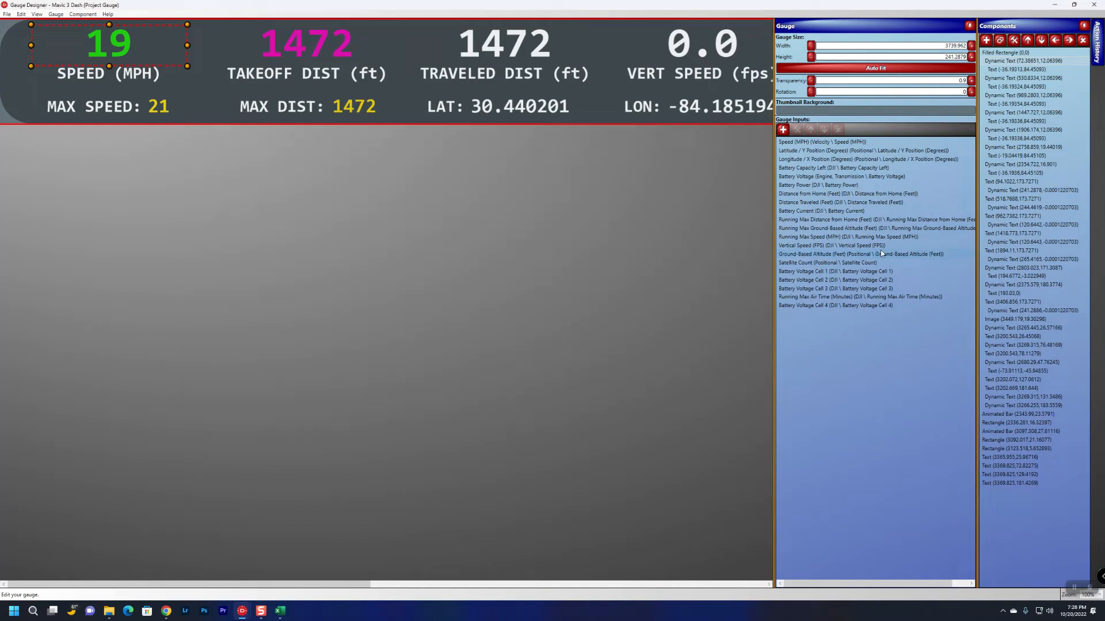
Review the DJI data types offered for a new gauge input, discard that input, and close the Gauge Designer
click(782, 130)
click(236, 75)
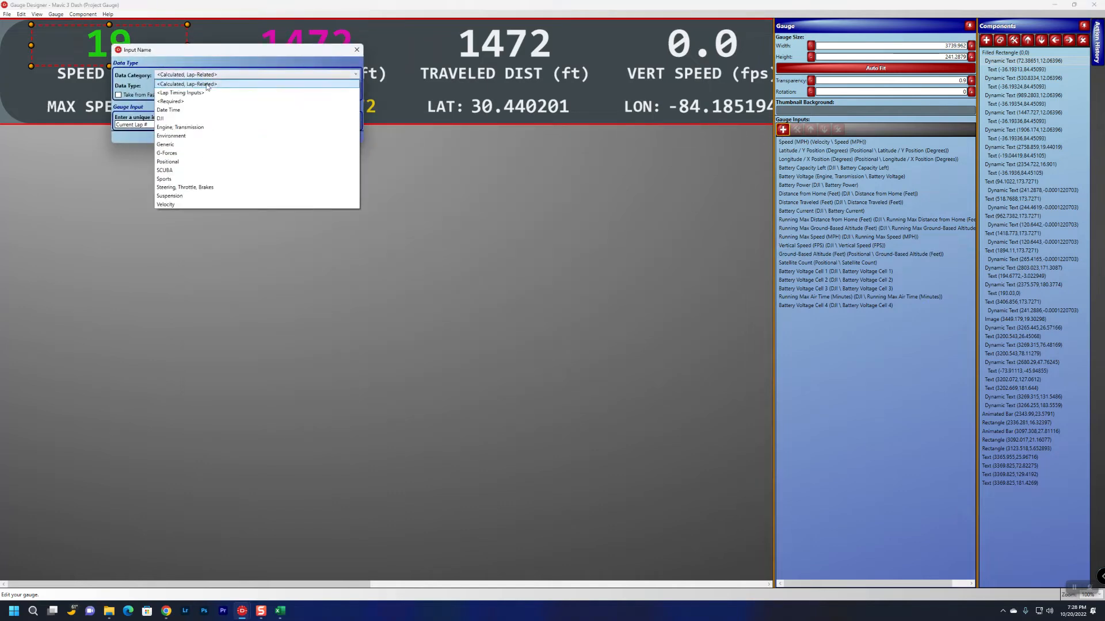
click(185, 119)
click(224, 85)
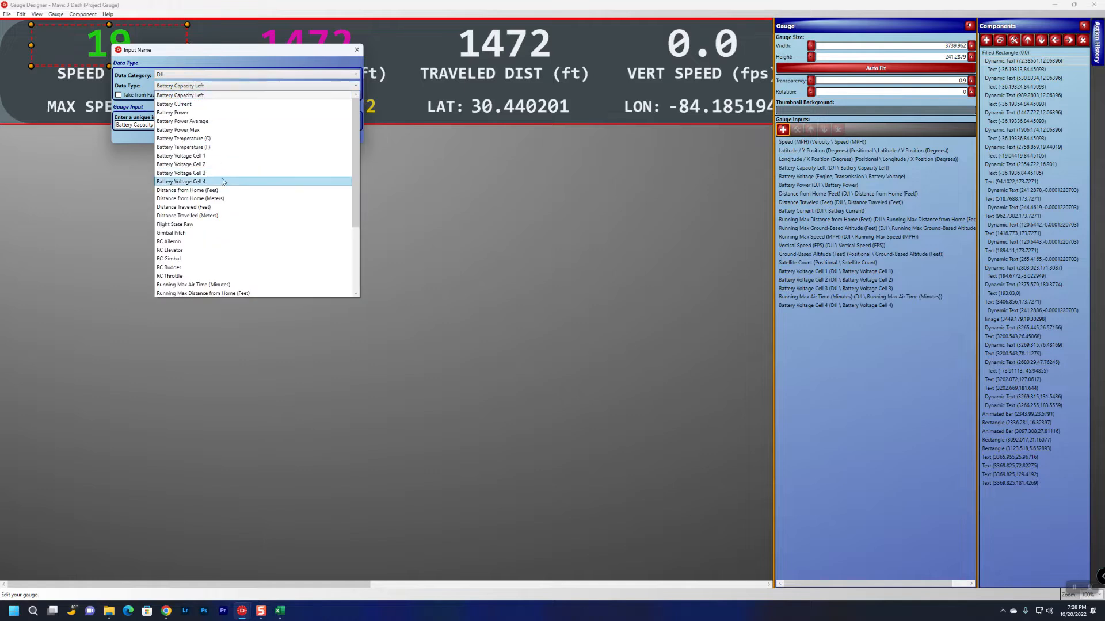
scroll(247, 179, down, 3)
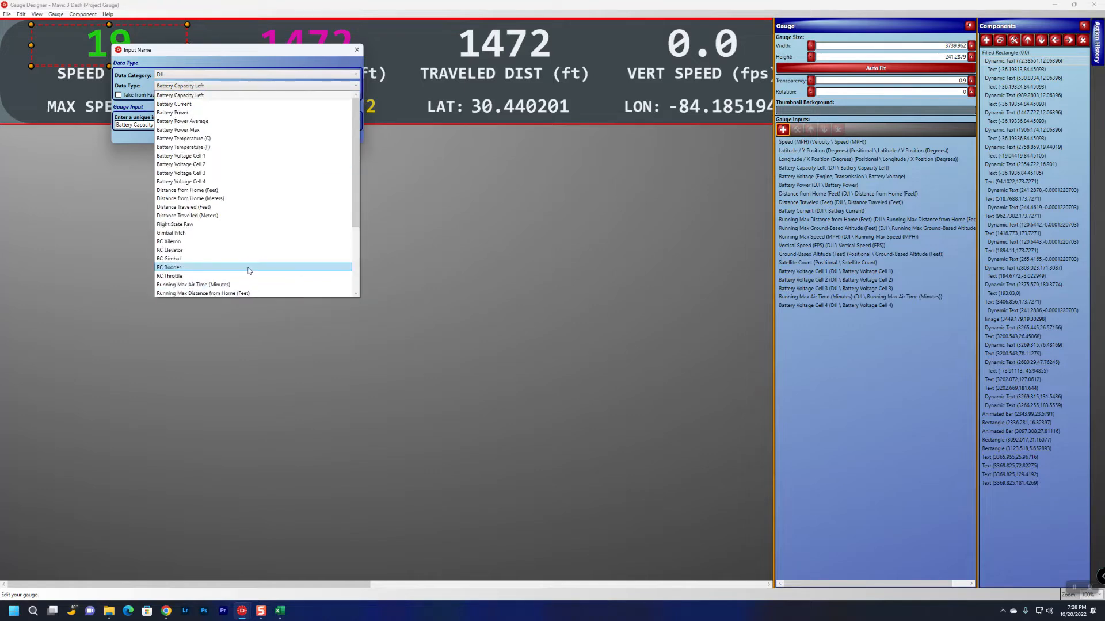
click(262, 65)
click(245, 137)
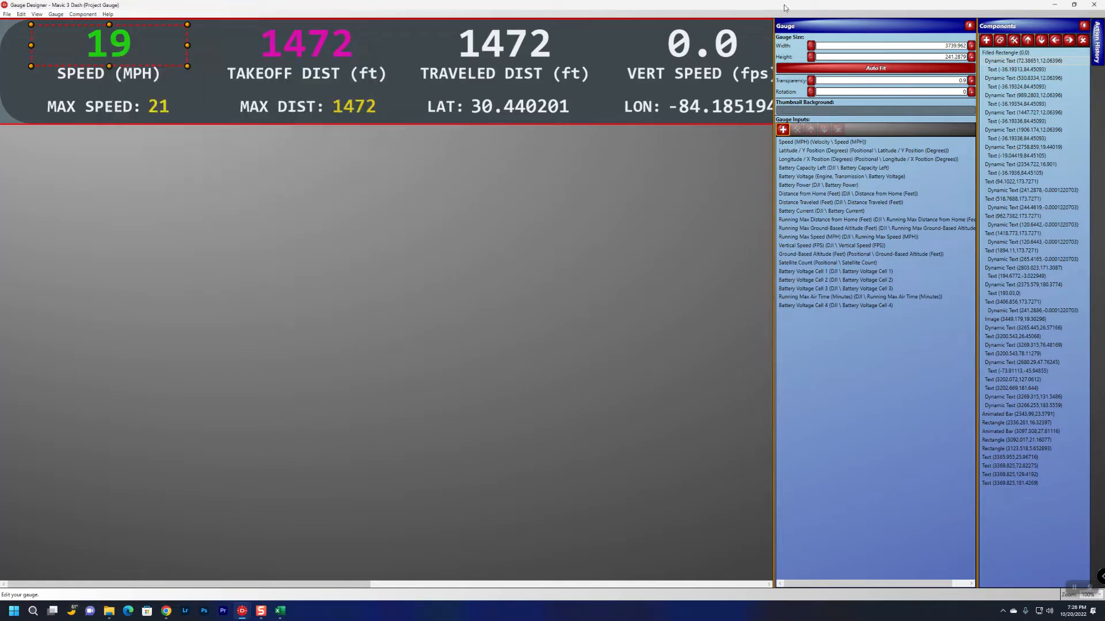
click(1094, 4)
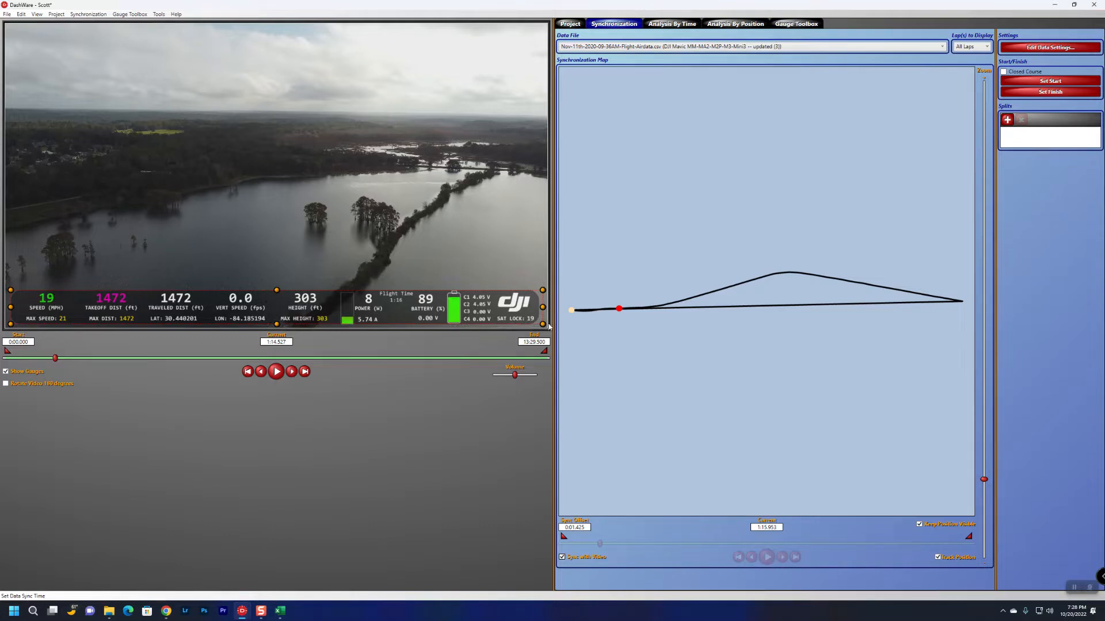
Look through the DJI category in the Data Types Editor, and start a new data type there named Chasis Temperature
click(6, 14)
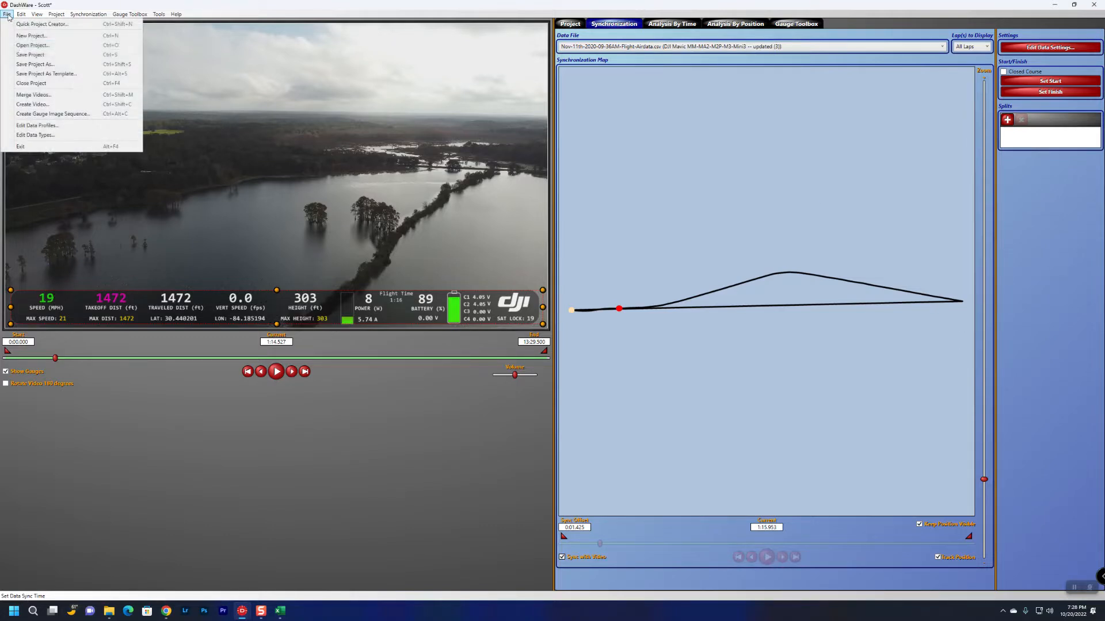
click(48, 136)
click(80, 71)
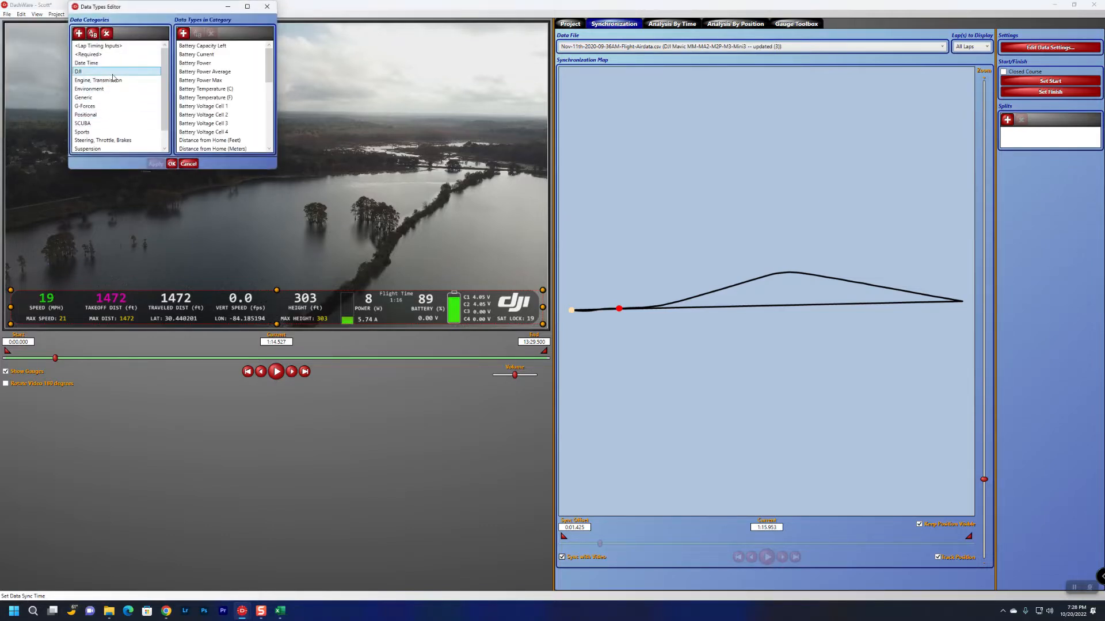
drag(269, 63, 267, 127)
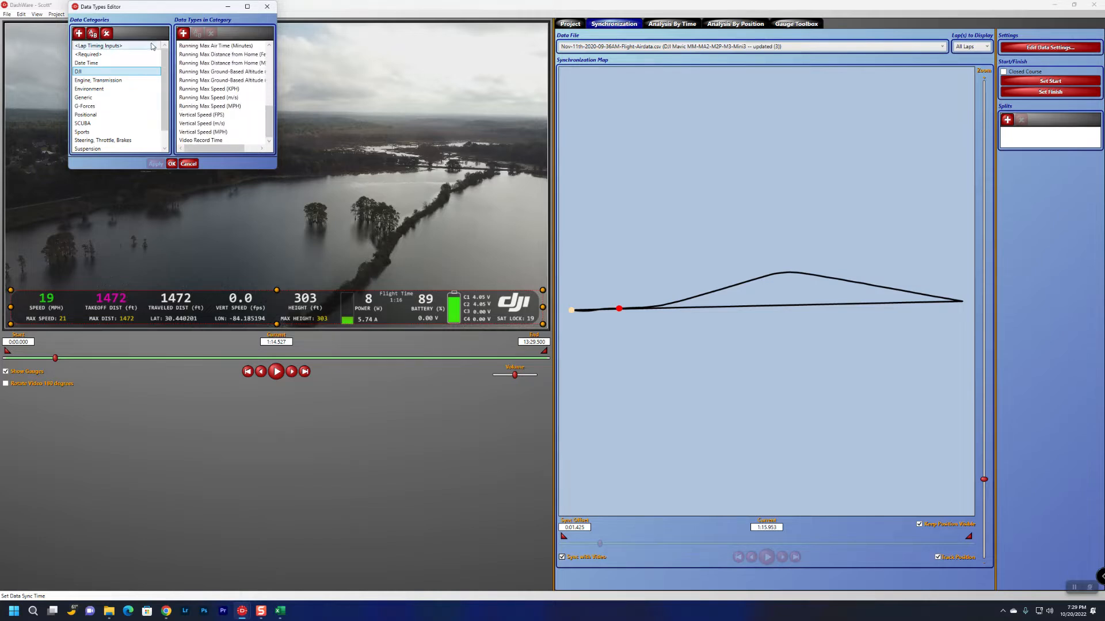
click(183, 33)
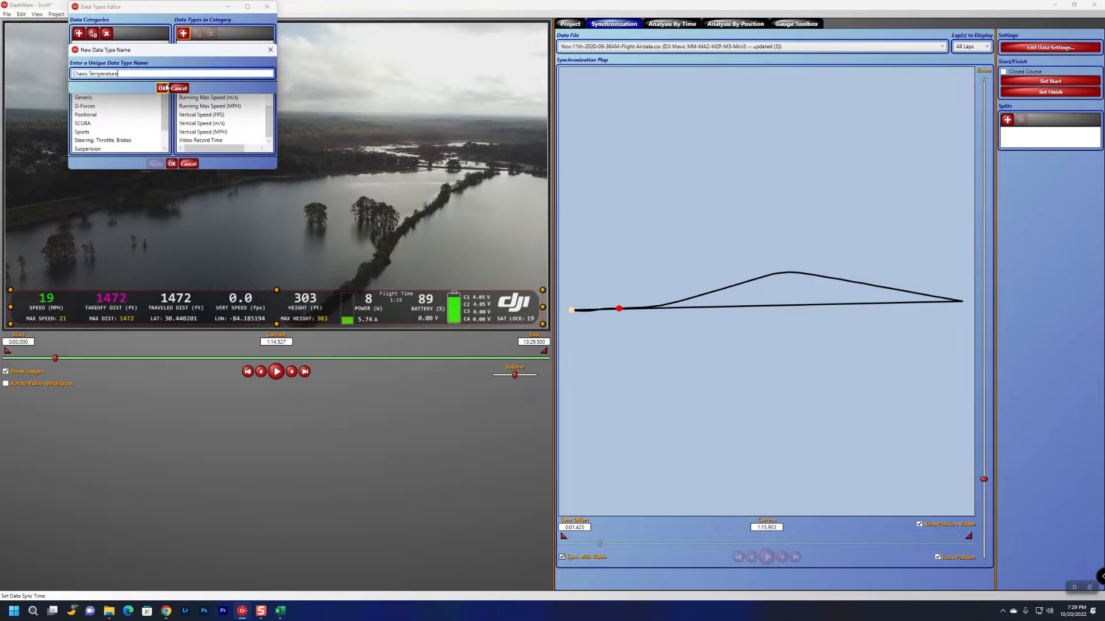
key(Return)
Switch to Excel, copy the altitude_above_seaLevel(feet) header text from the Airdata CSV, and return to DashWare
click(280, 611)
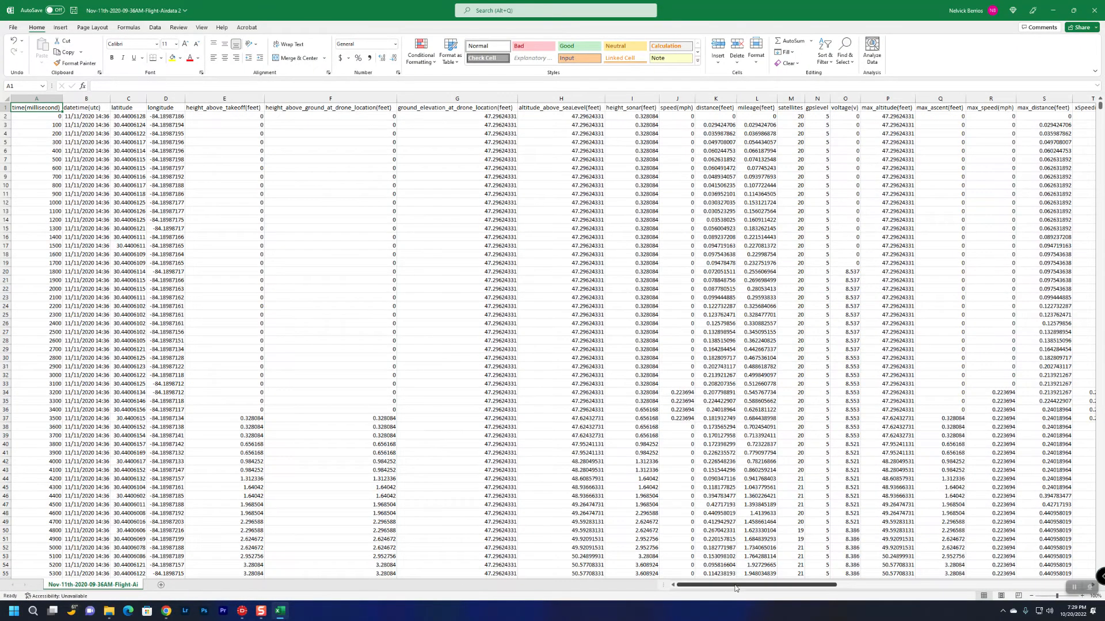
mouse_move(737, 585)
mouse_down()
mouse_move(970, 591)
mouse_move(752, 592)
mouse_up()
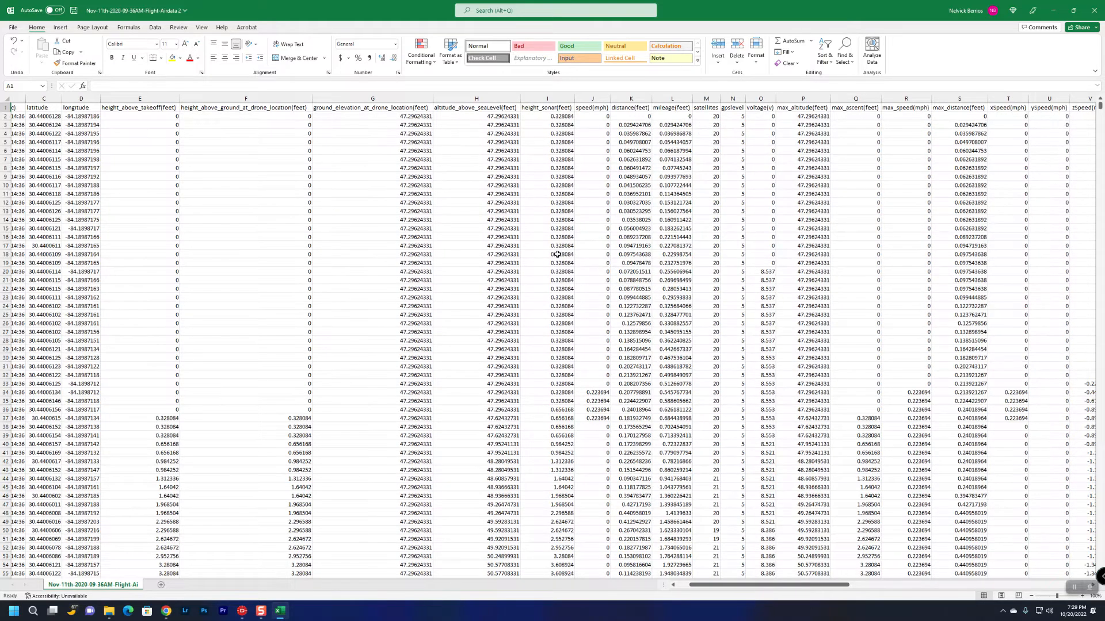
drag(468, 110, 468, 113)
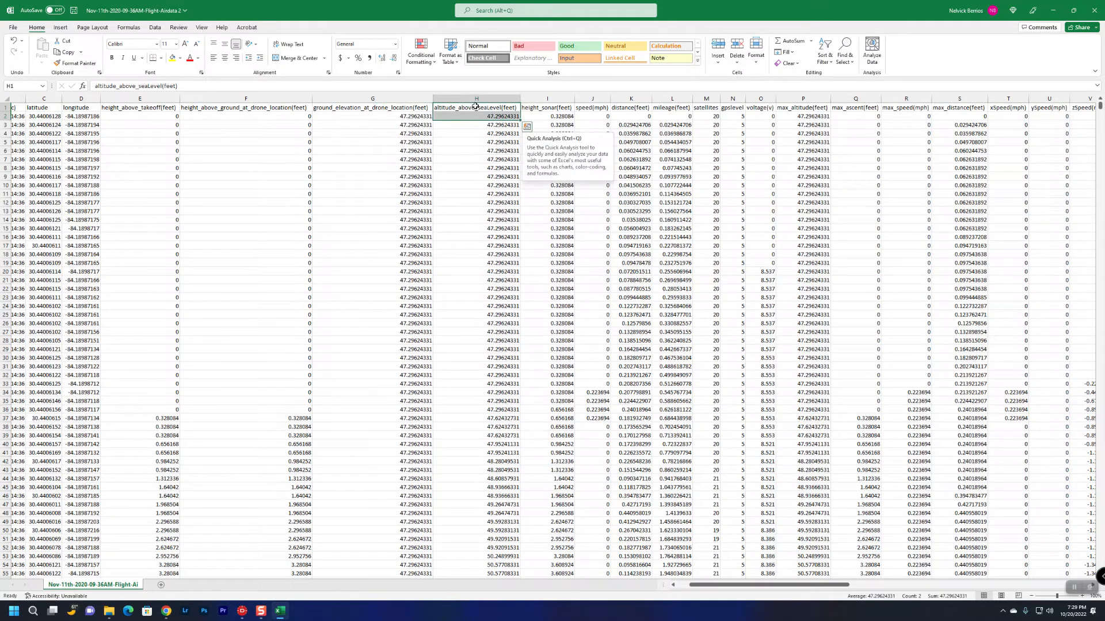
click(476, 107)
drag(182, 87, 94, 86)
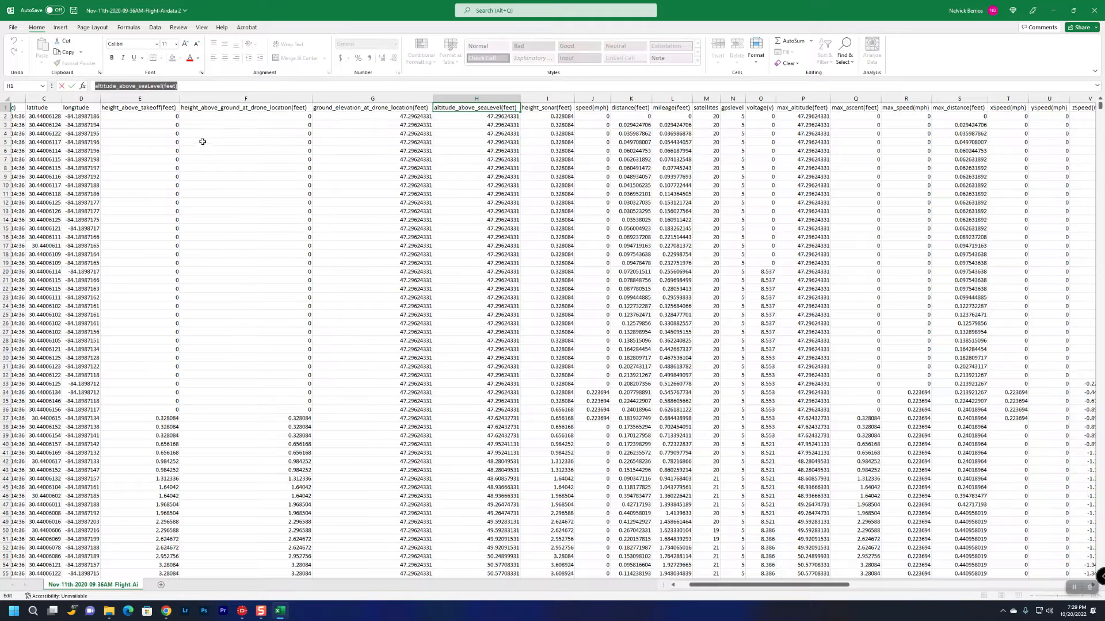
key(ctrl+c)
click(1053, 10)
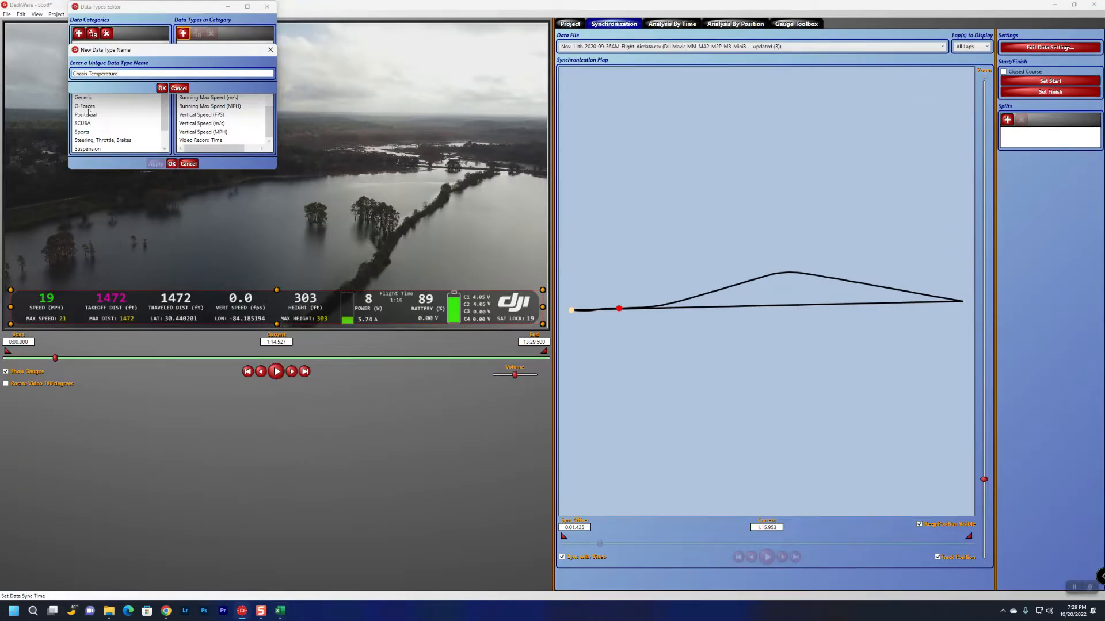
Replace the new DJI data type's name with Altitude Sea Level, and save the data types
key(ctrl+a)
key(ctrl+v)
key(ctrl+a)
text(Alt)
click(162, 88)
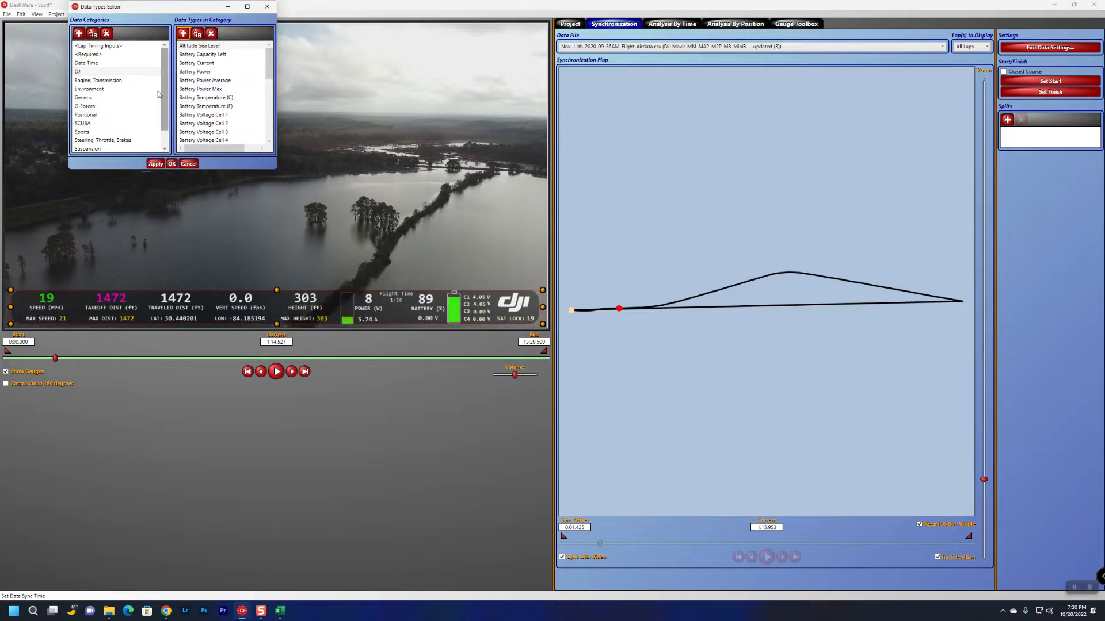
click(155, 164)
click(172, 164)
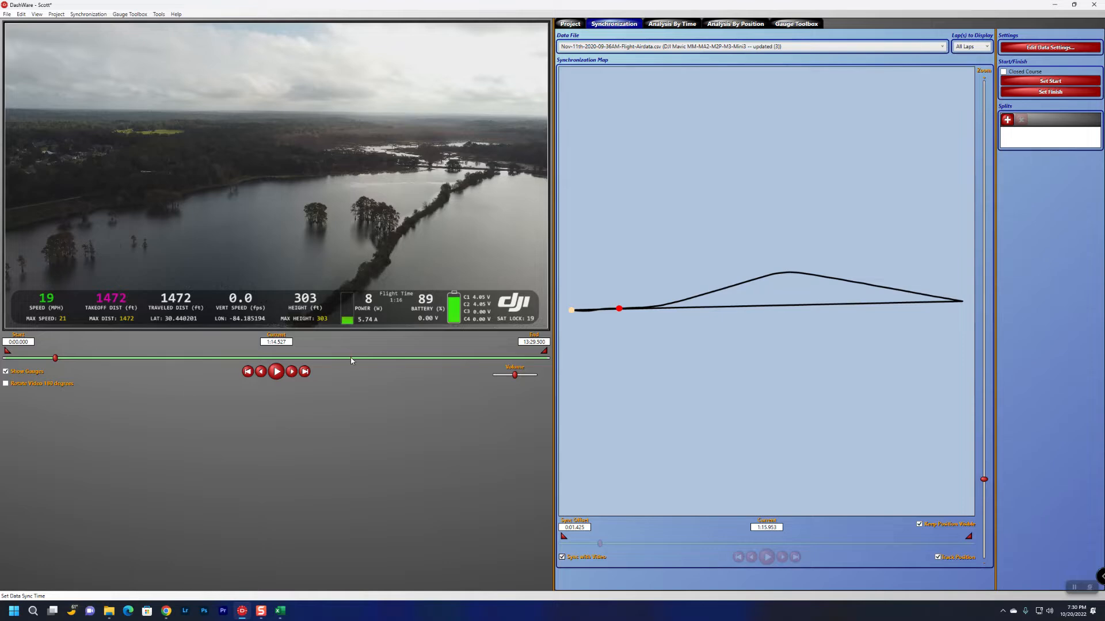
After a brief look at the gauge's inputs, open the DJI Mavic MM-MA2-M2P-M3-Mini3 -- updated data profile and look over its column mappings
double_click(210, 301)
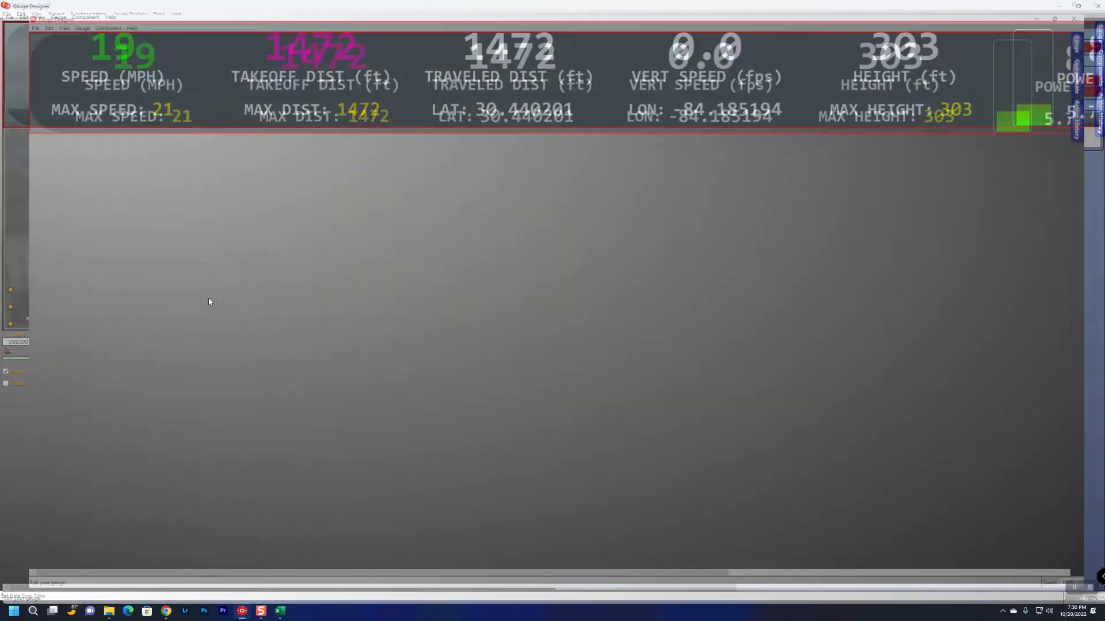
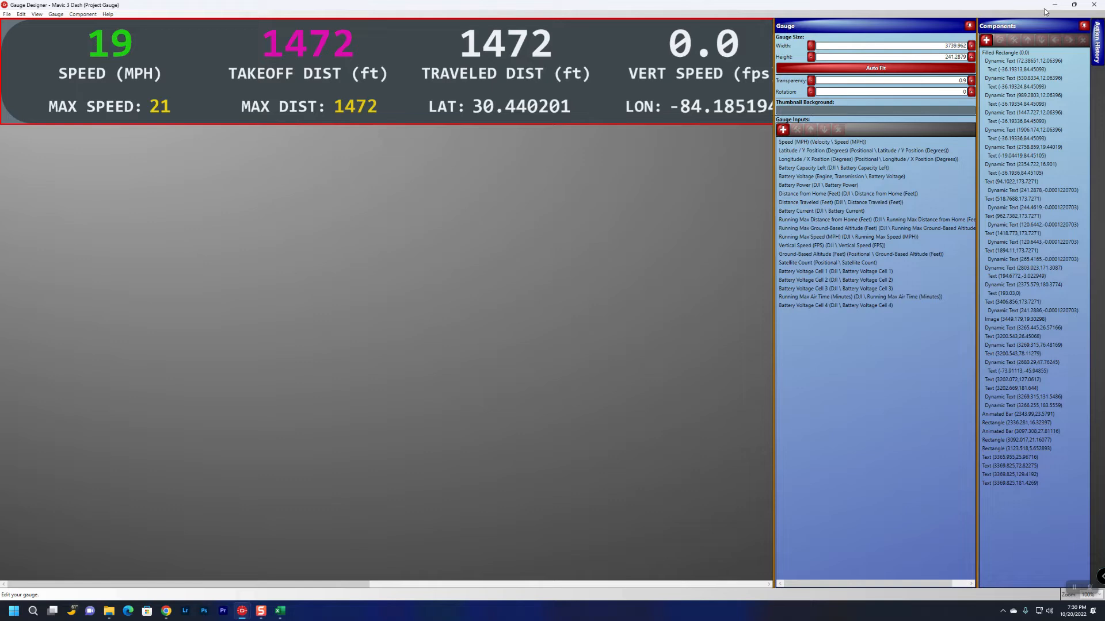
click(1094, 5)
click(6, 14)
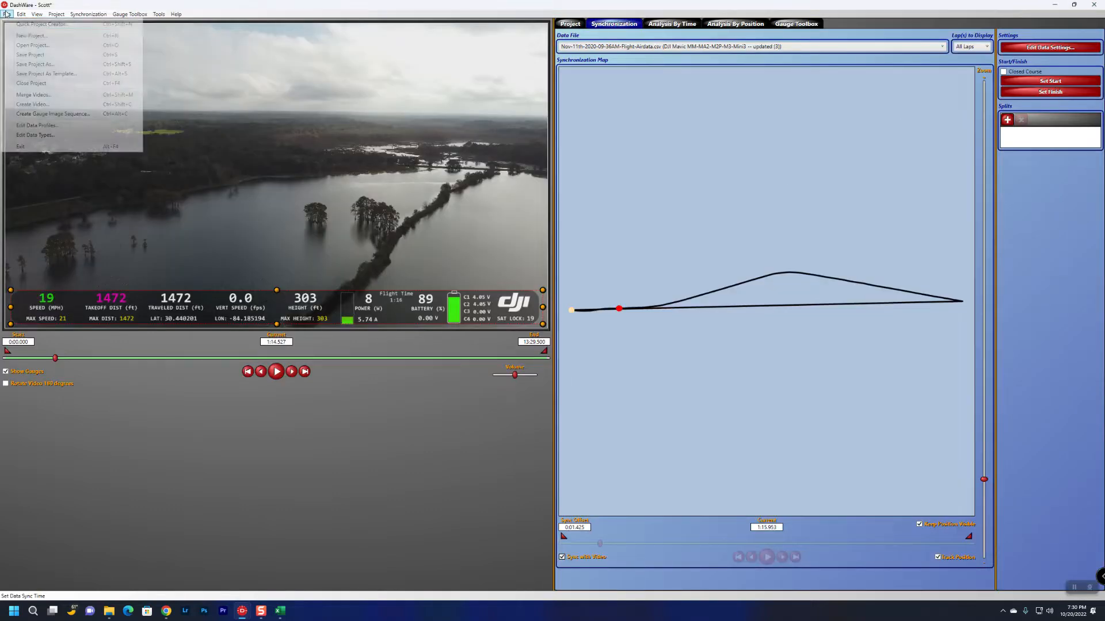
click(34, 126)
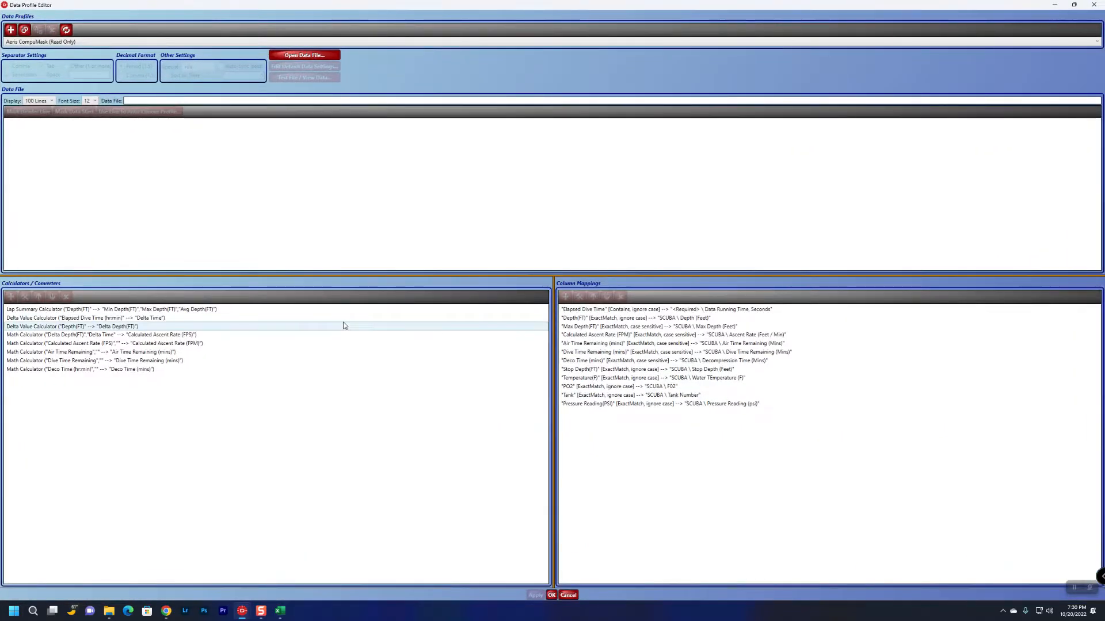
click(118, 42)
click(106, 158)
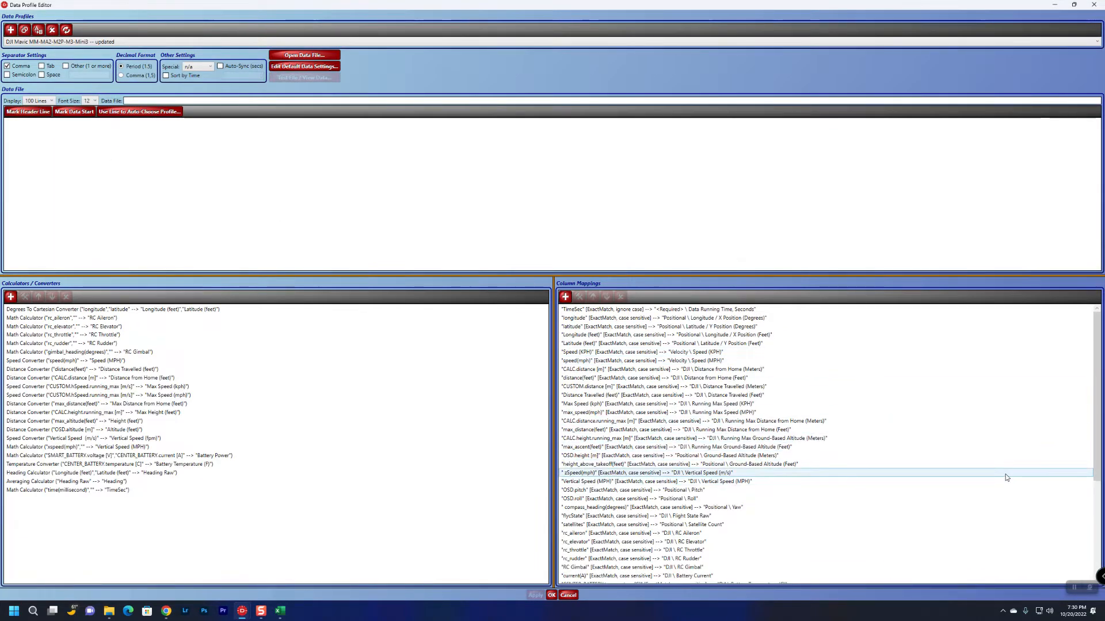
scroll(893, 480, down, 5)
scroll(893, 480, up, 3)
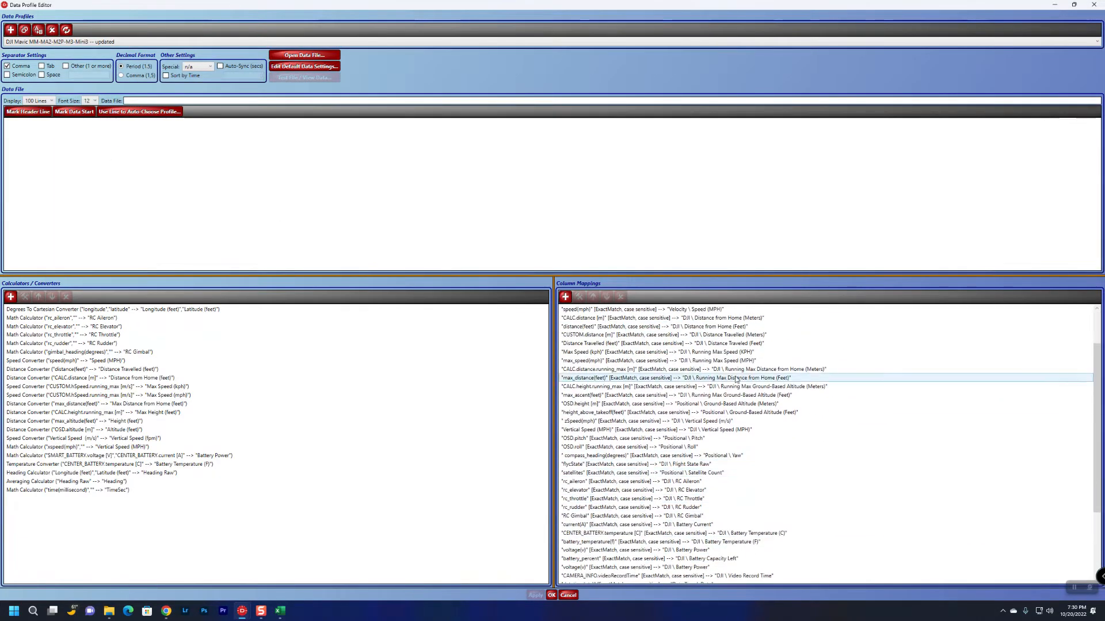
Start a column mapping for the input column altitude_above_seaLevel(feet), and open its data category choices
click(565, 297)
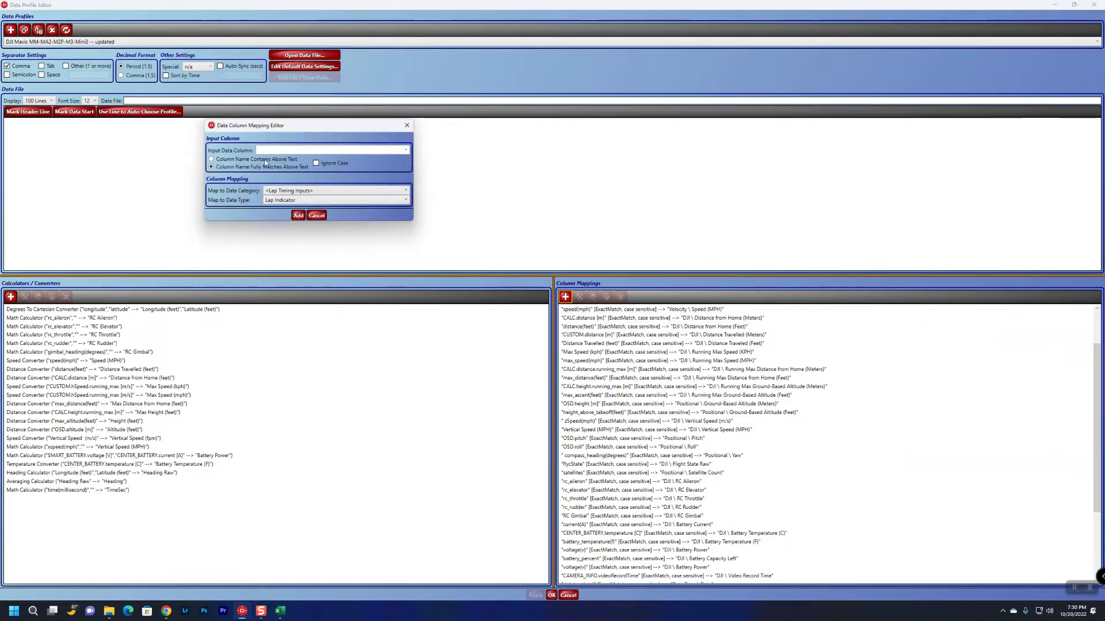
text(altitude_above_seaLevel(feet))
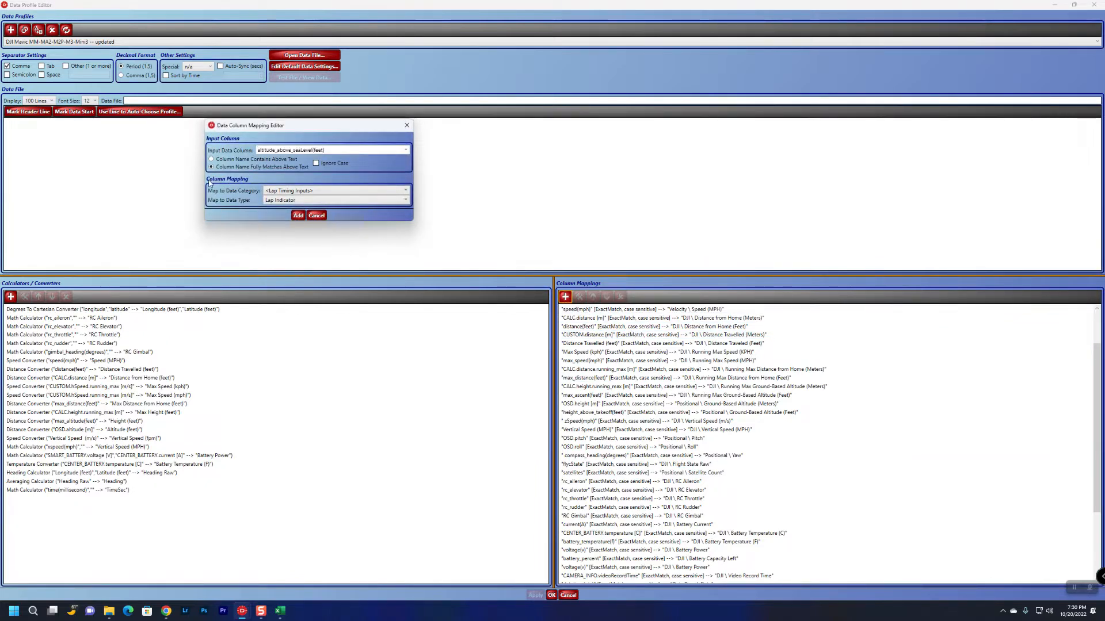
click(308, 191)
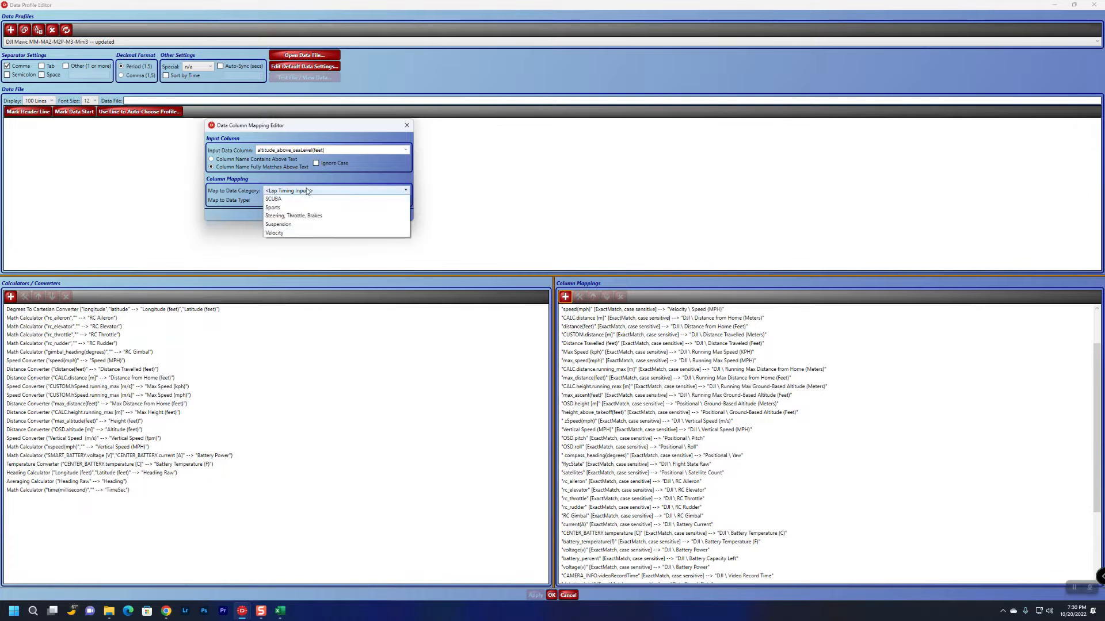
Map the altitude_above_seaLevel(feet) column to the DJI category's Altitude Sea Level type, add the mapping and save the data profile
click(283, 226)
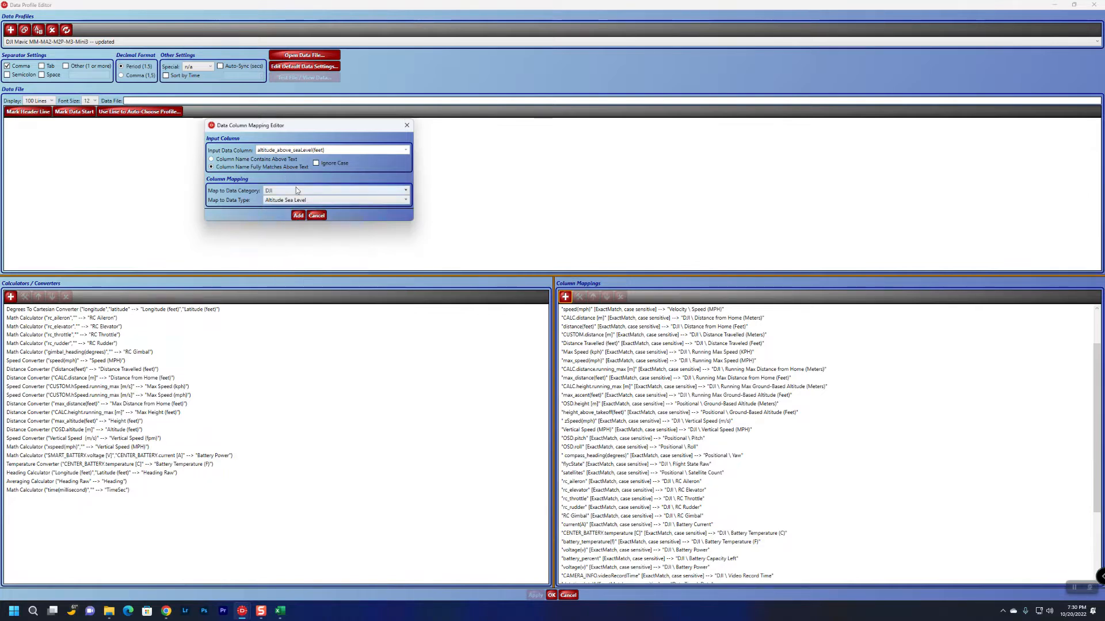
click(327, 202)
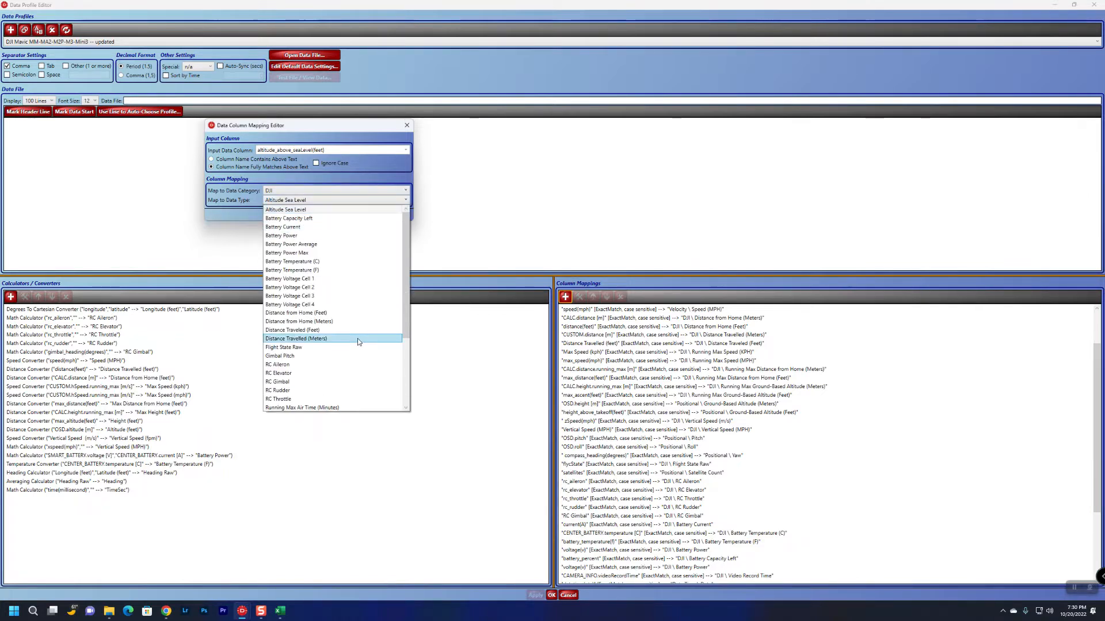
scroll(357, 338, down, 3)
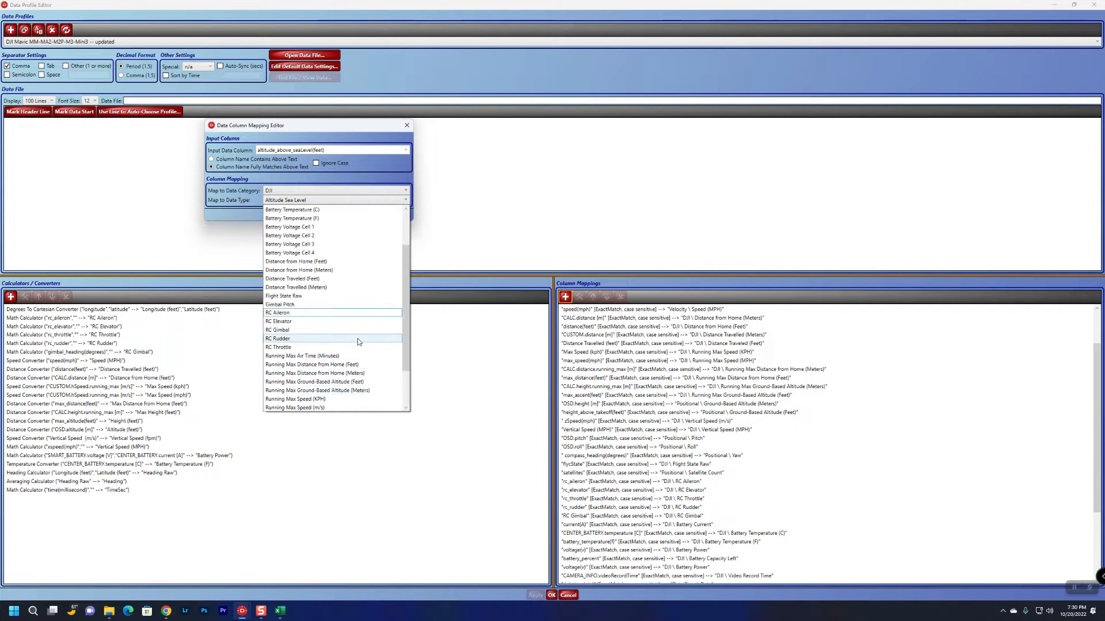
scroll(357, 338, up, 3)
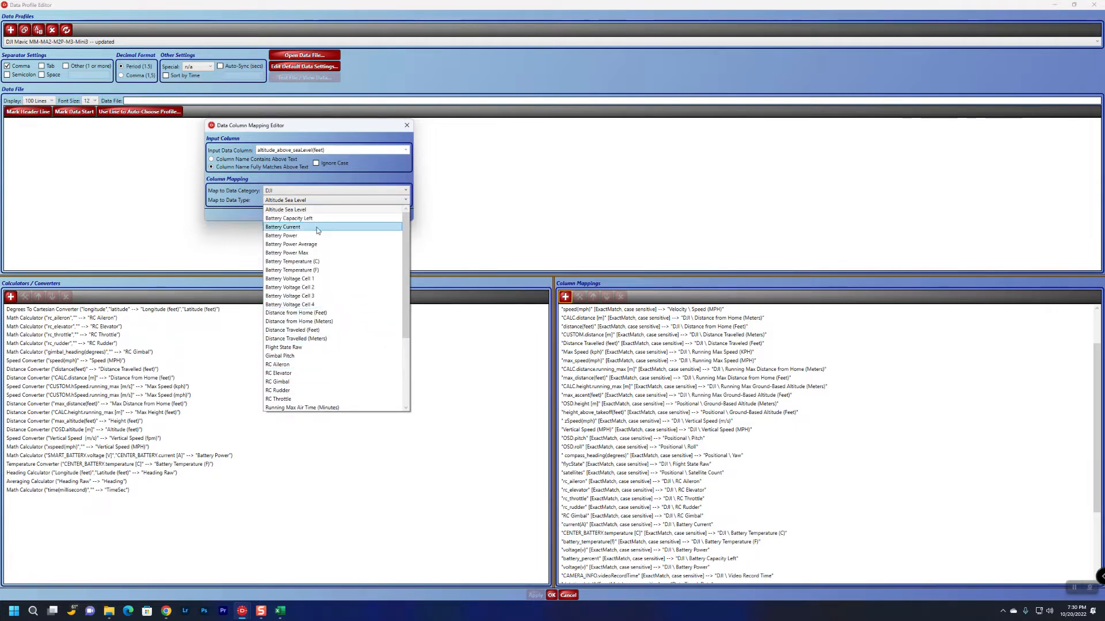
click(305, 210)
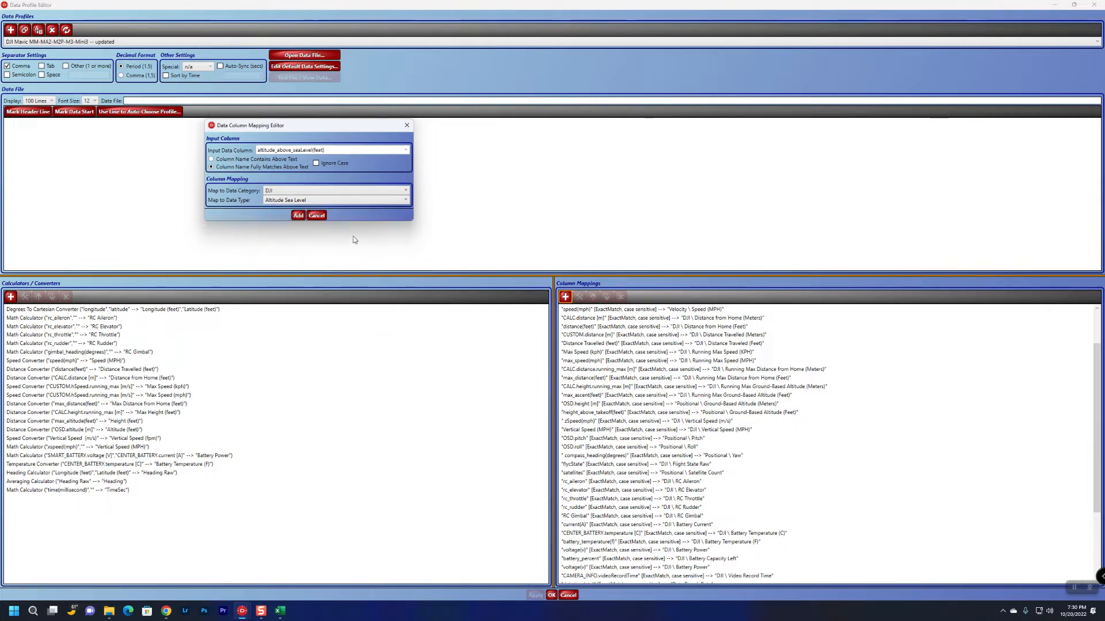
click(298, 217)
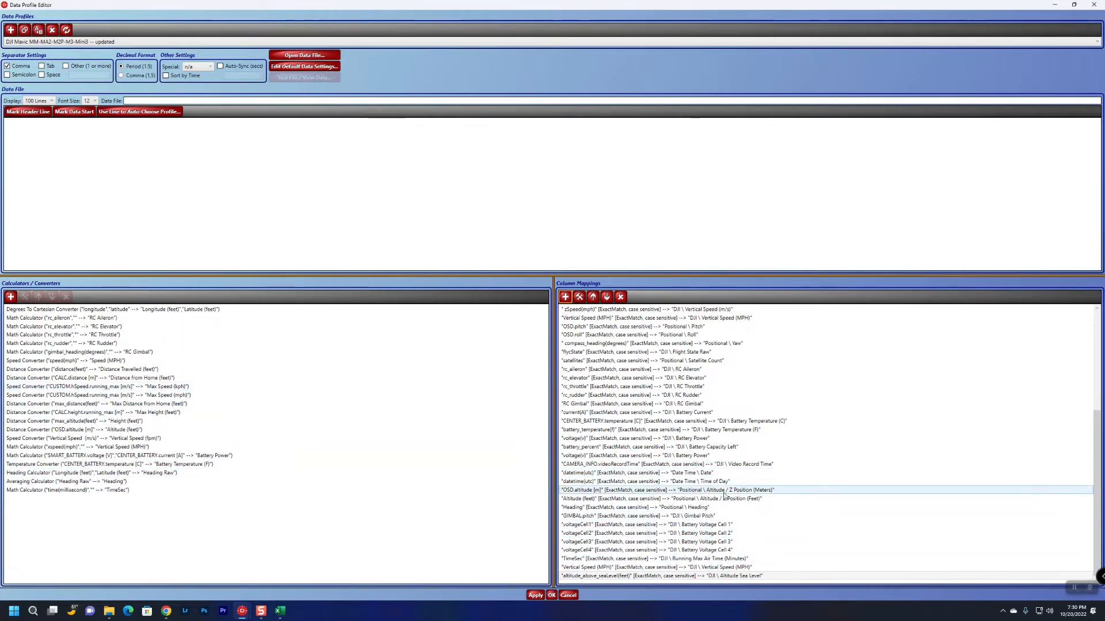
click(551, 594)
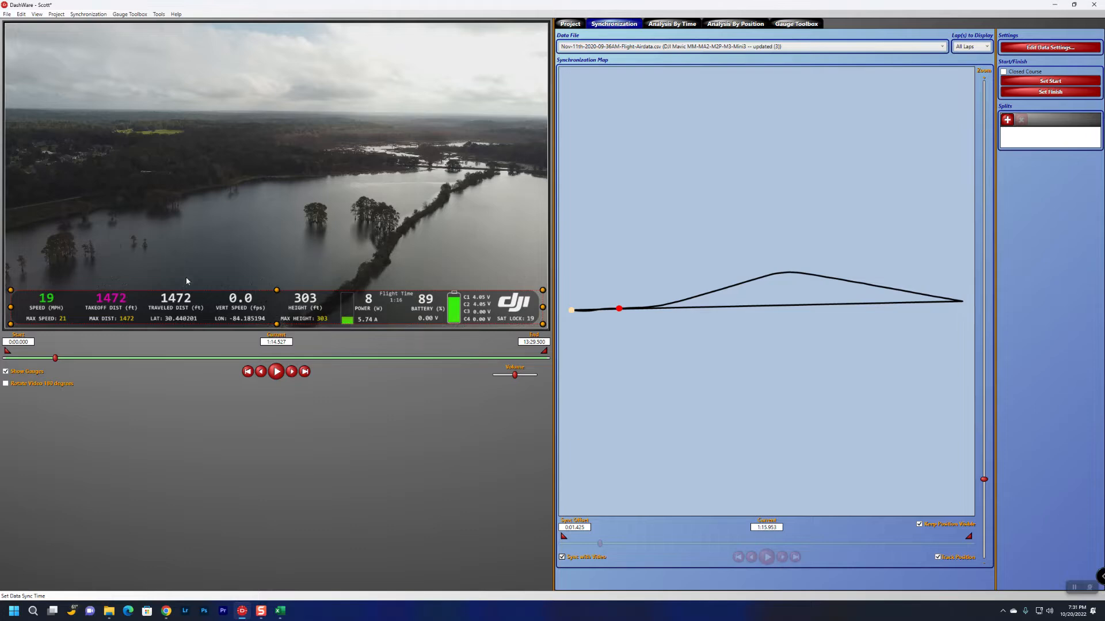
Open the dashboard gauge for editing and add a gauge input for DJI Altitude Sea Level
double_click(85, 310)
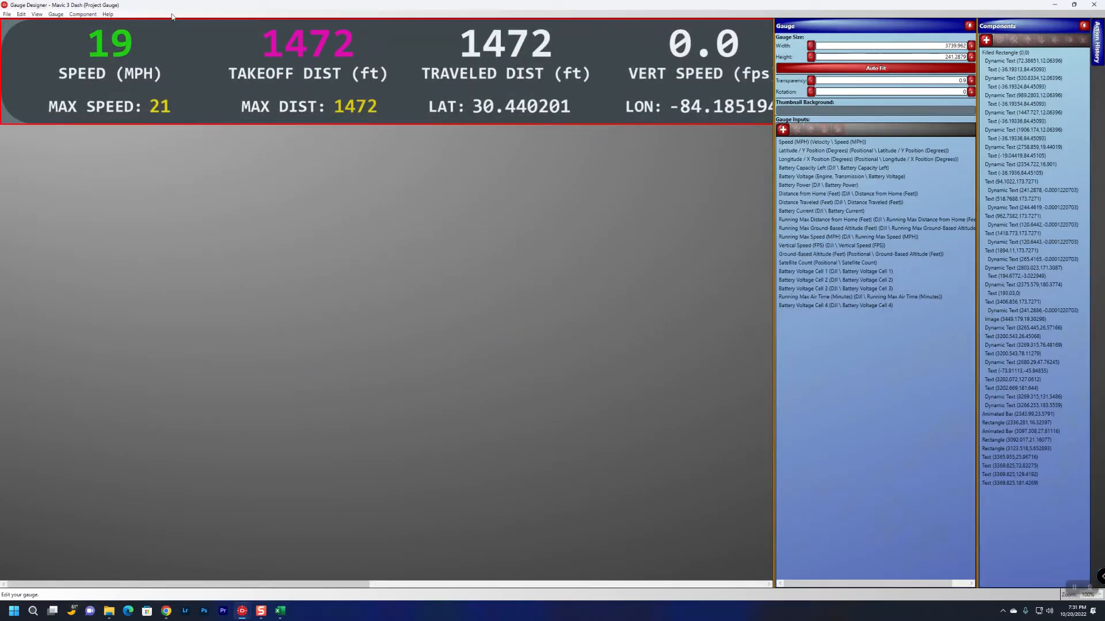
click(786, 131)
click(199, 75)
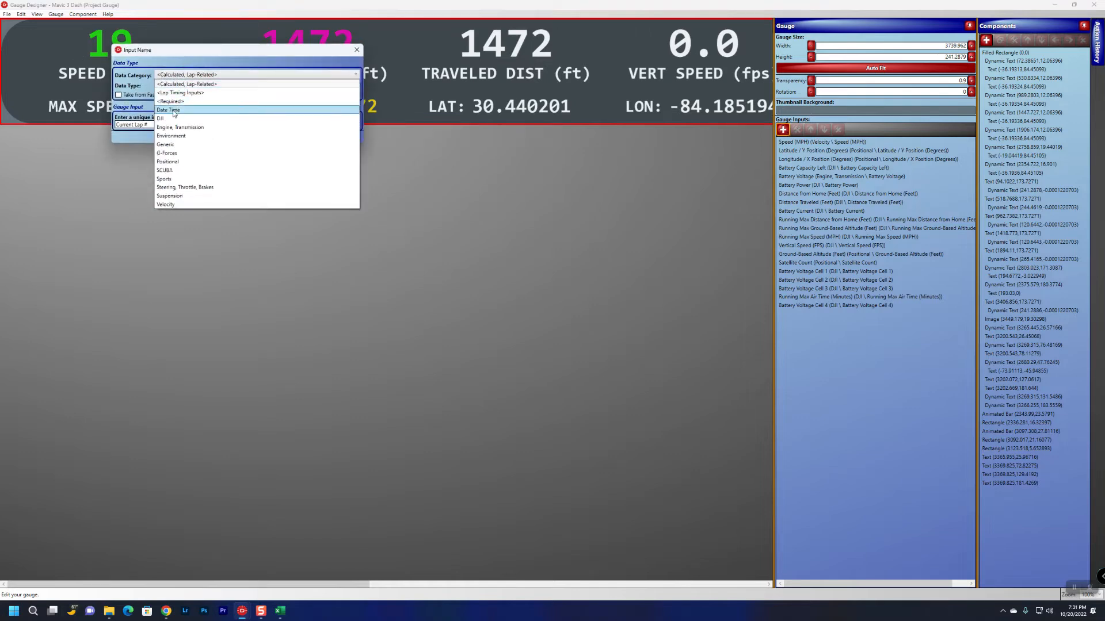
click(175, 117)
click(185, 87)
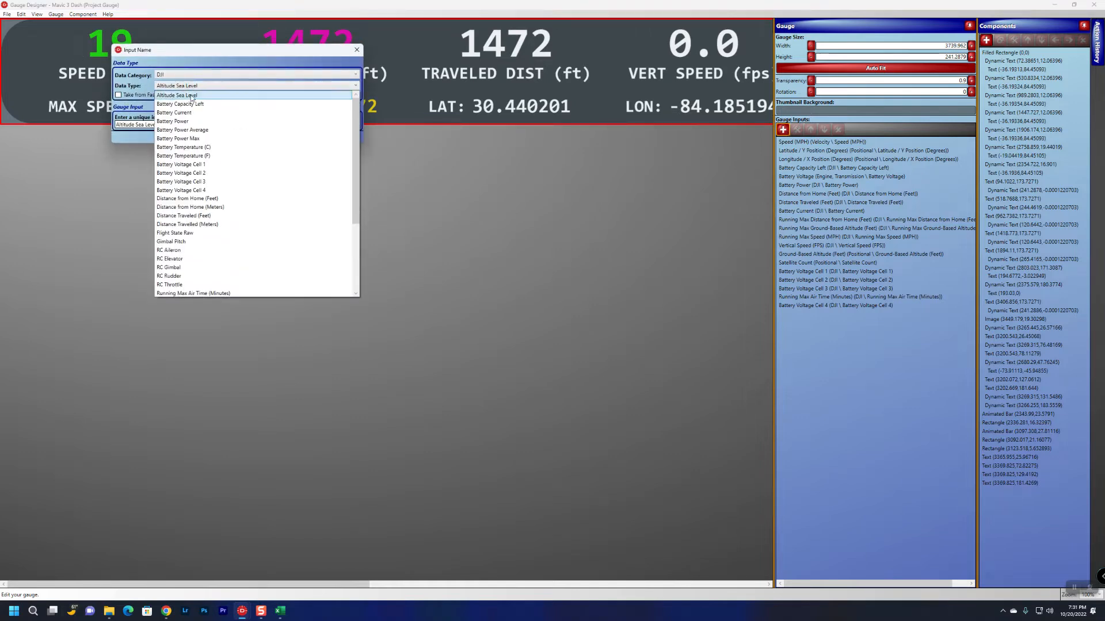
click(191, 101)
click(226, 138)
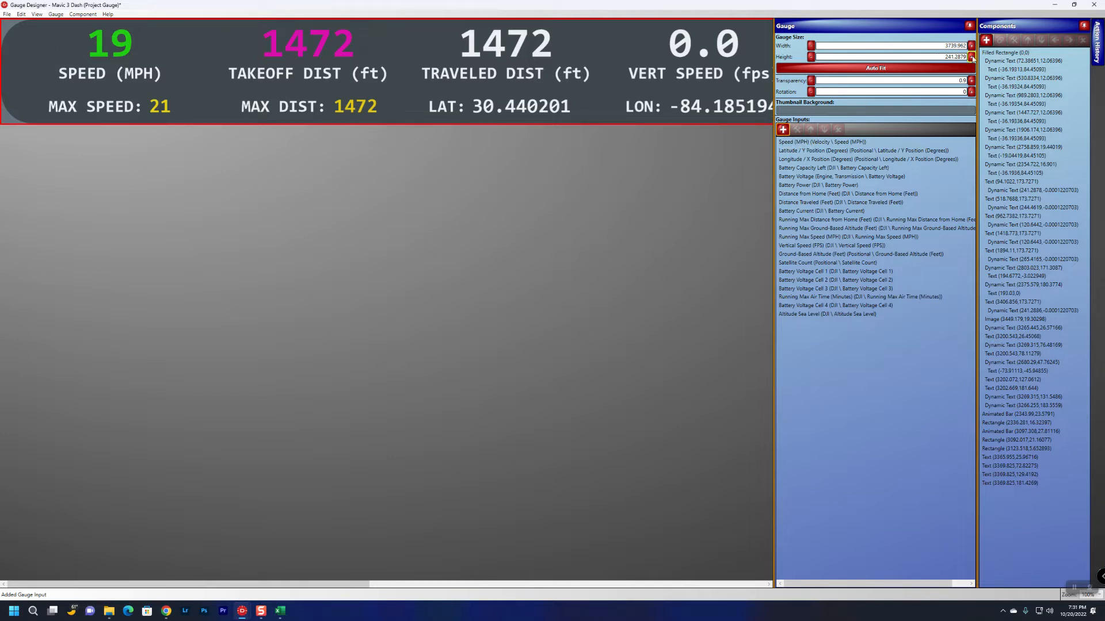
Insert a Dynamic Text component and enlarge it to about 118 by 69 beside the speed value, at about X 13, Y 32
click(986, 40)
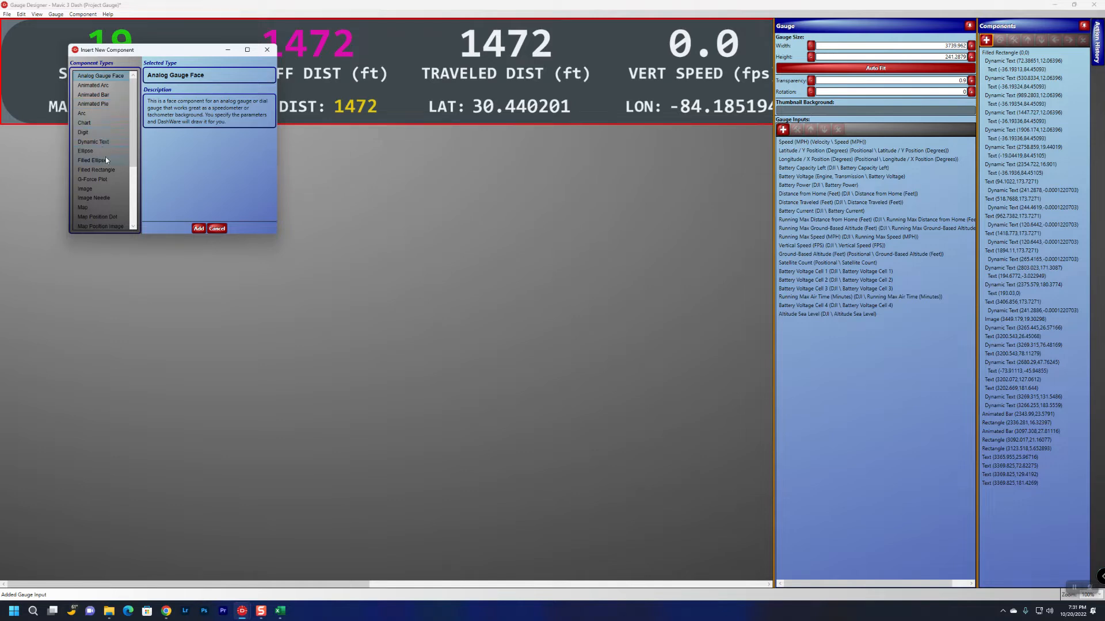
click(105, 141)
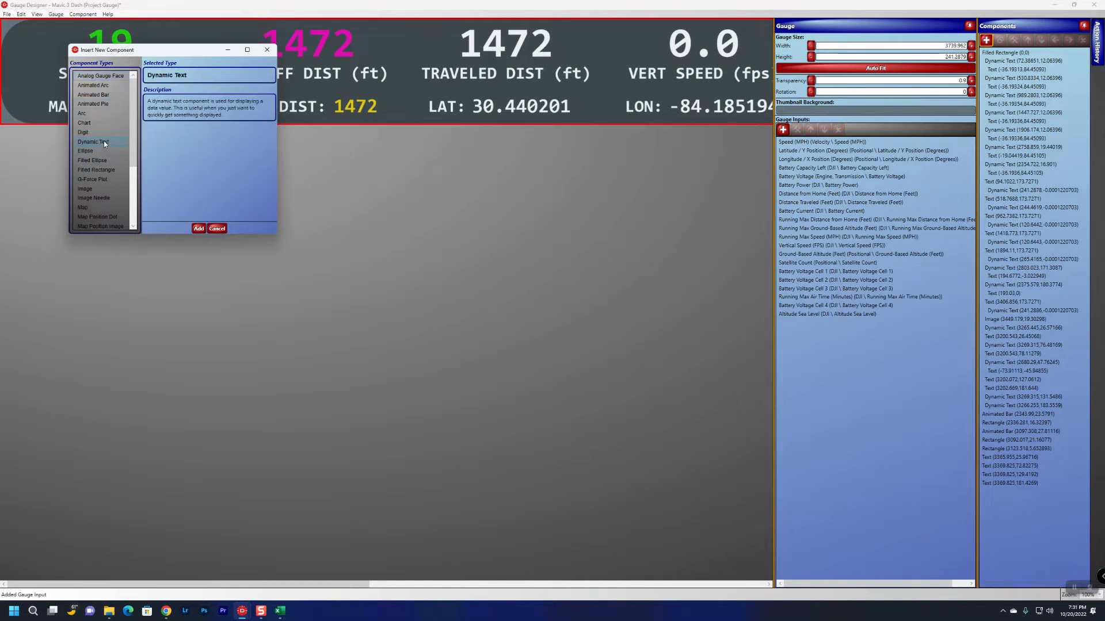
click(199, 229)
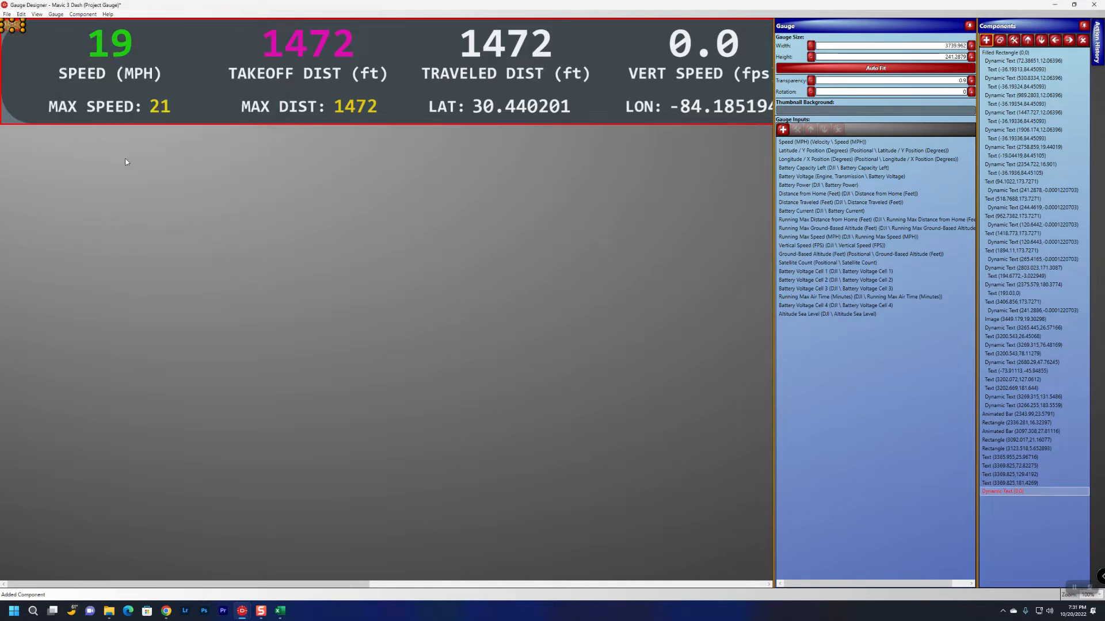
drag(23, 30, 71, 61)
drag(27, 31, 57, 62)
Set the new dynamic text's value input to Altitude Sea Level and display it as an integer
double_click(28, 46)
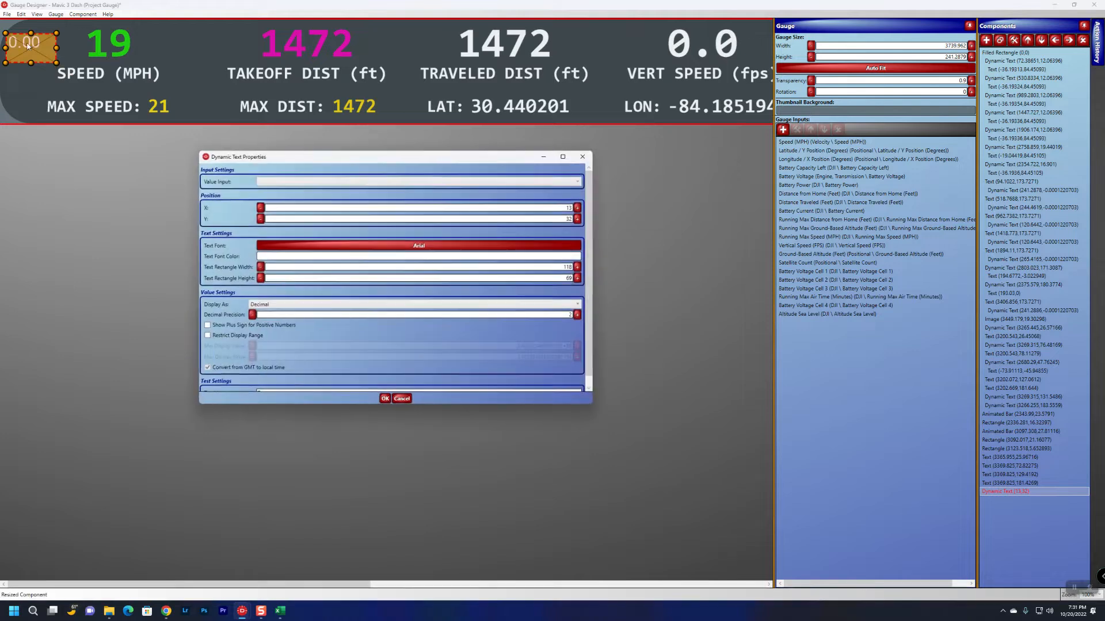
click(308, 182)
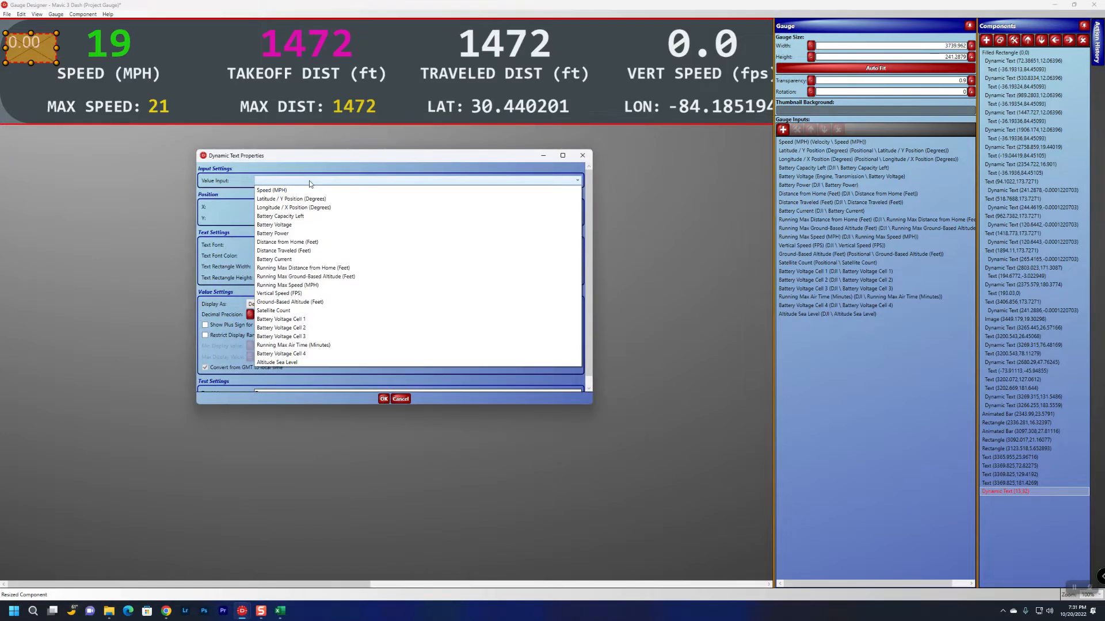
click(331, 363)
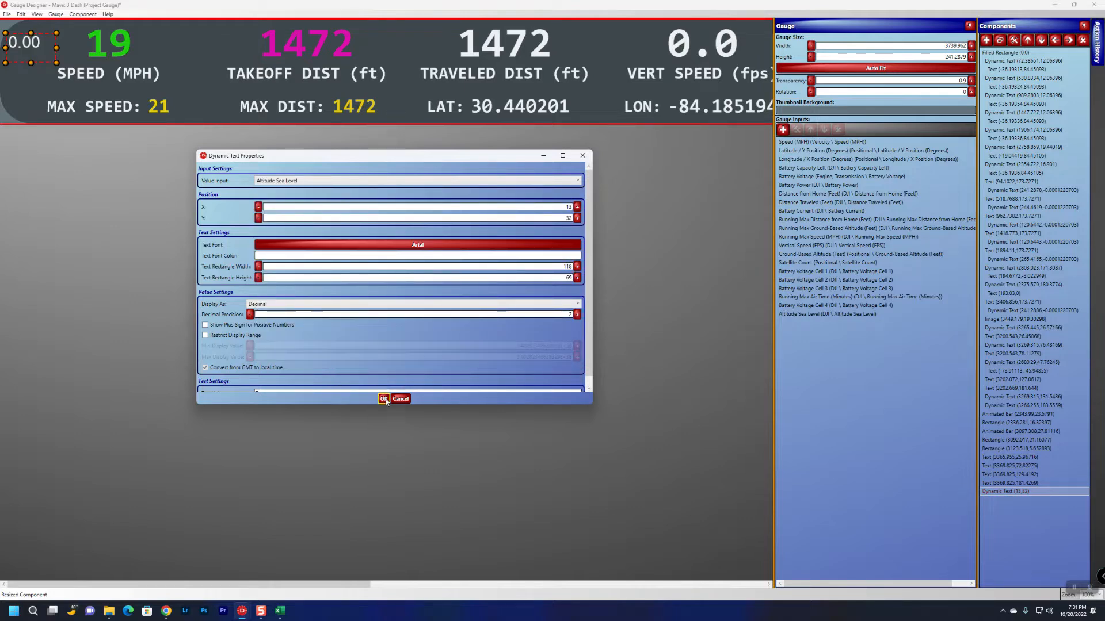
click(354, 304)
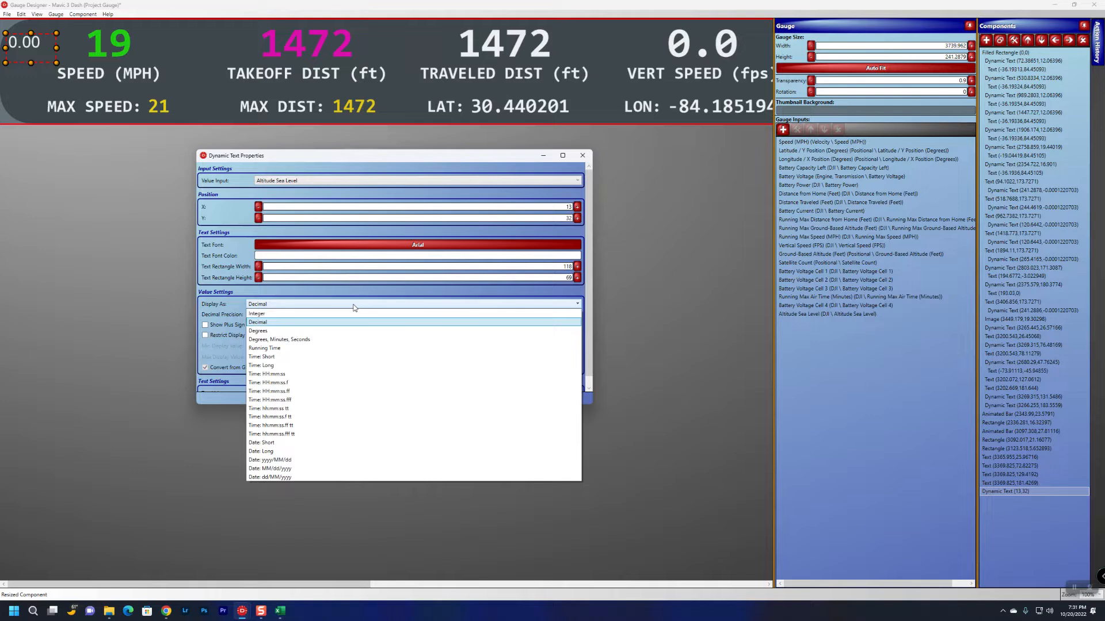
click(307, 315)
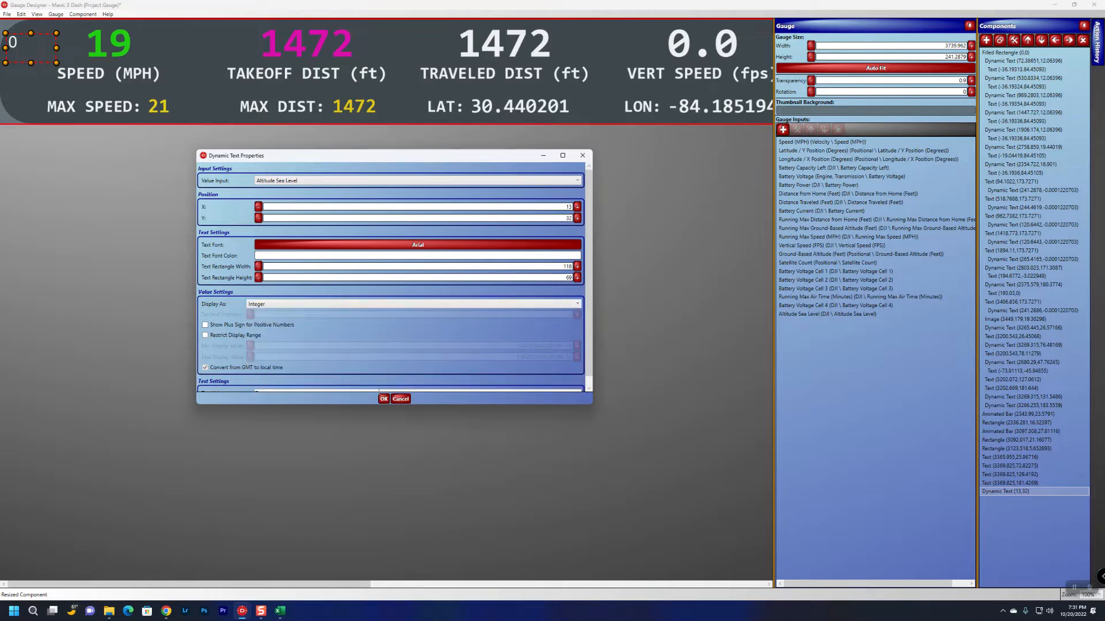
click(384, 399)
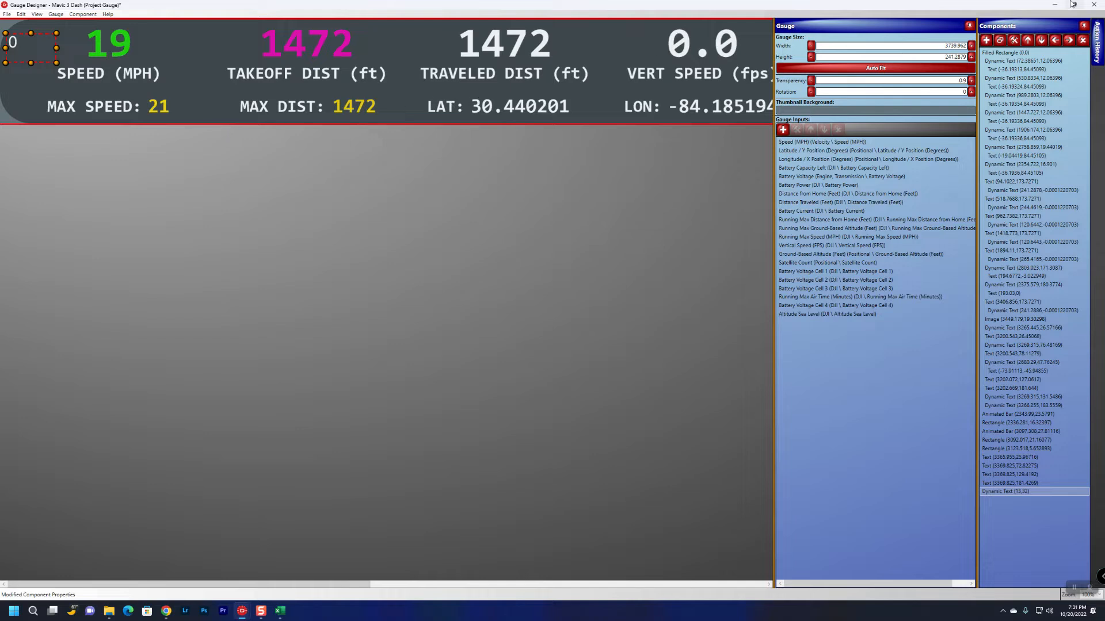
Move the altitude dynamic text closer to the speed value, setting its X position to 46
click(21, 65)
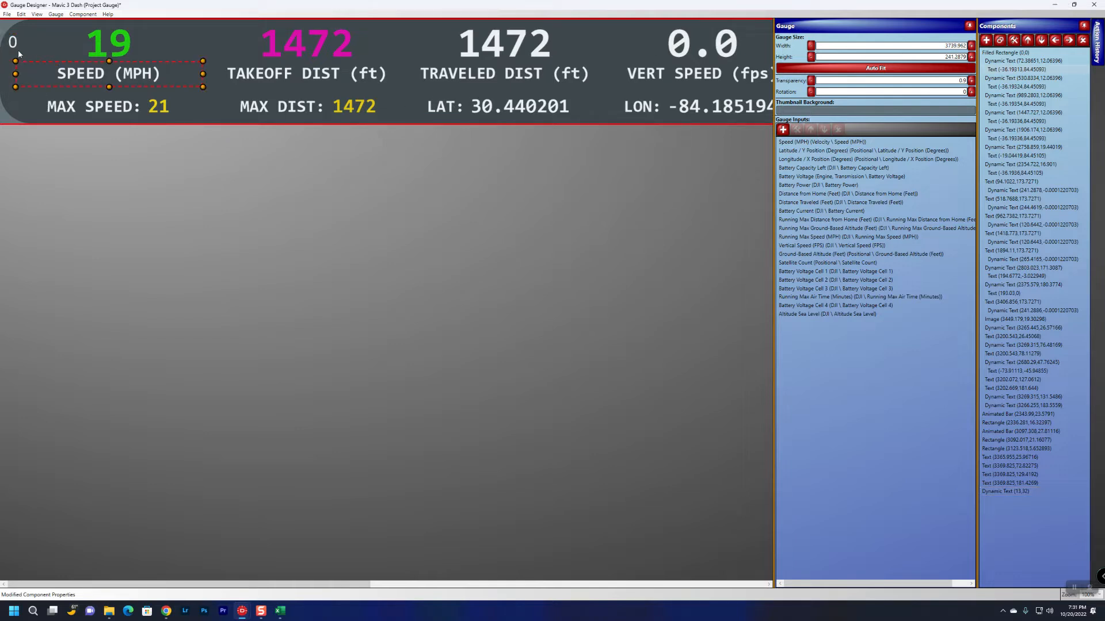
click(19, 52)
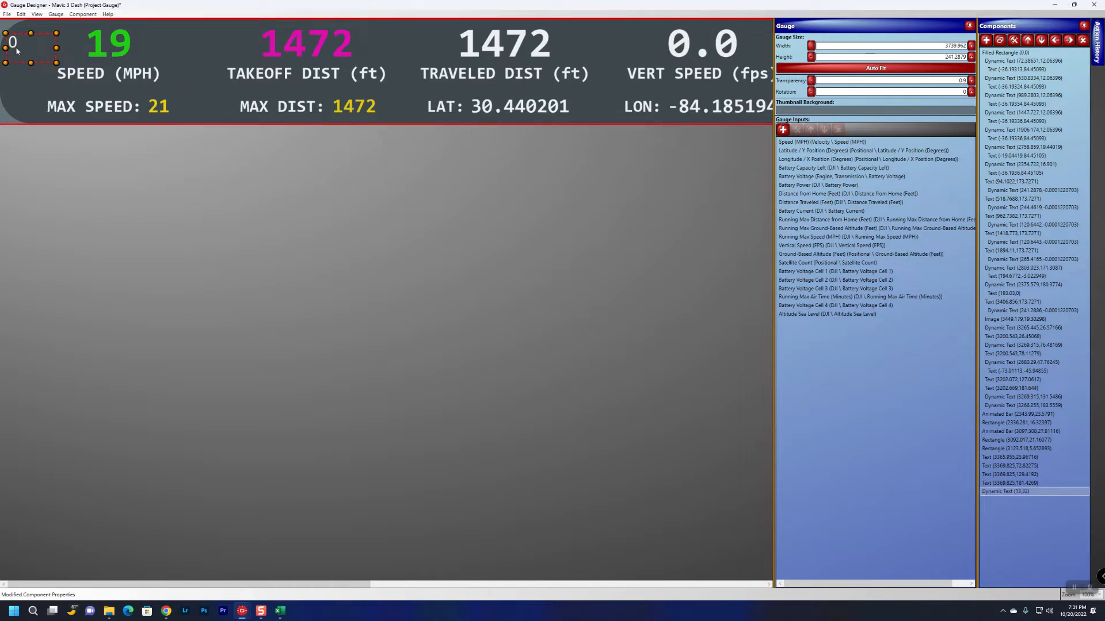
mouse_move(16, 51)
mouse_down()
mouse_move(25, 85)
mouse_move(25, 45)
mouse_up()
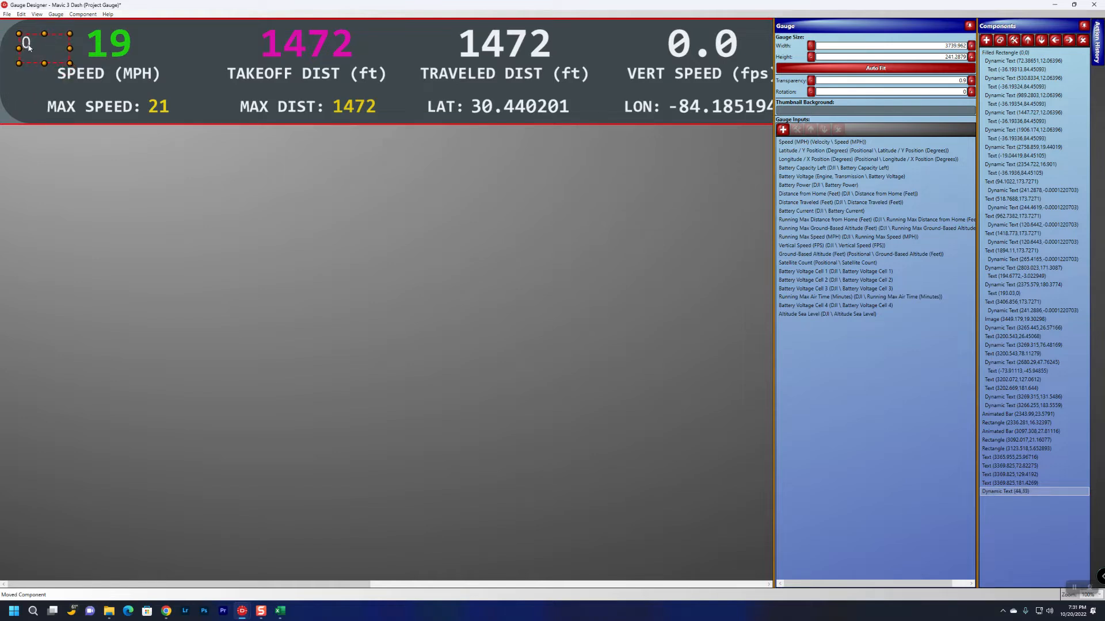
double_click(27, 44)
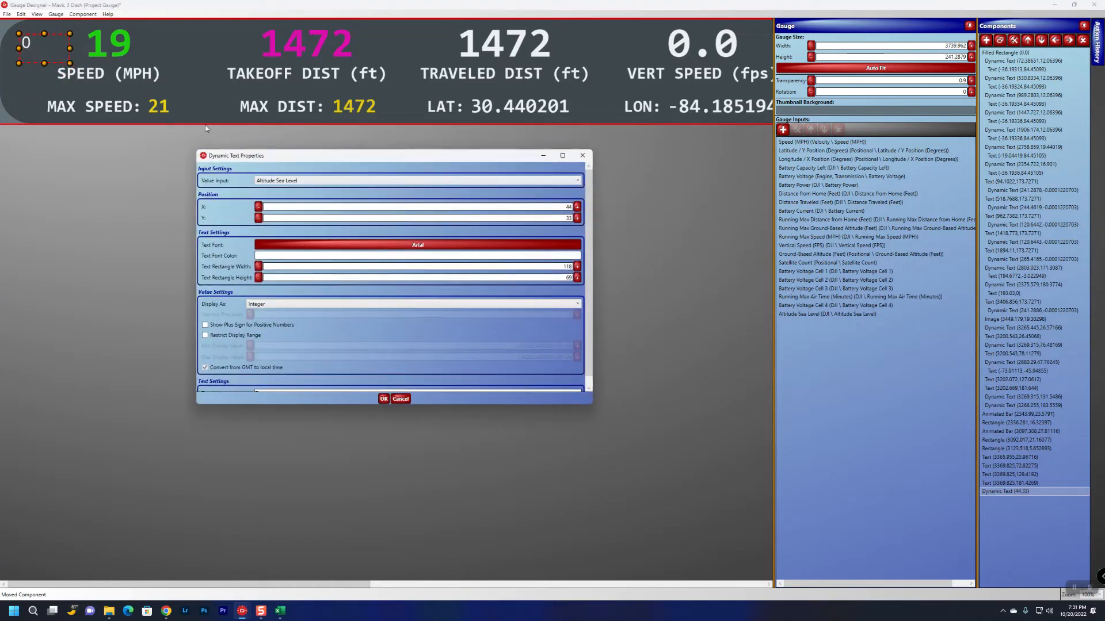
click(577, 207)
click(577, 208)
Increase the altitude text's font size to about 40 and make it bold
click(423, 248)
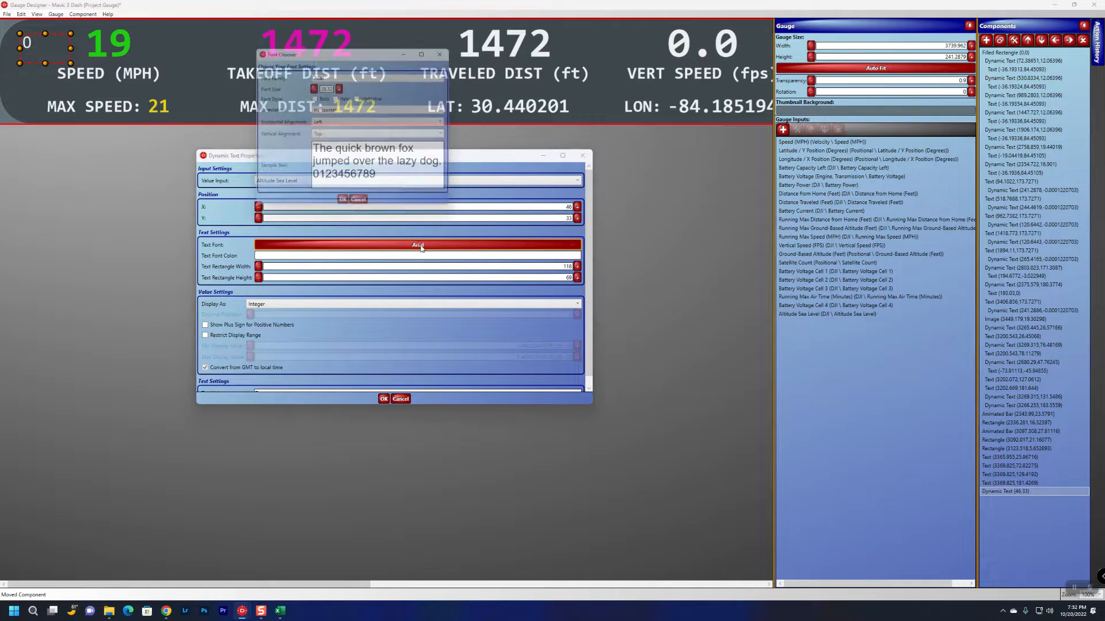
click(340, 87)
click(340, 87)
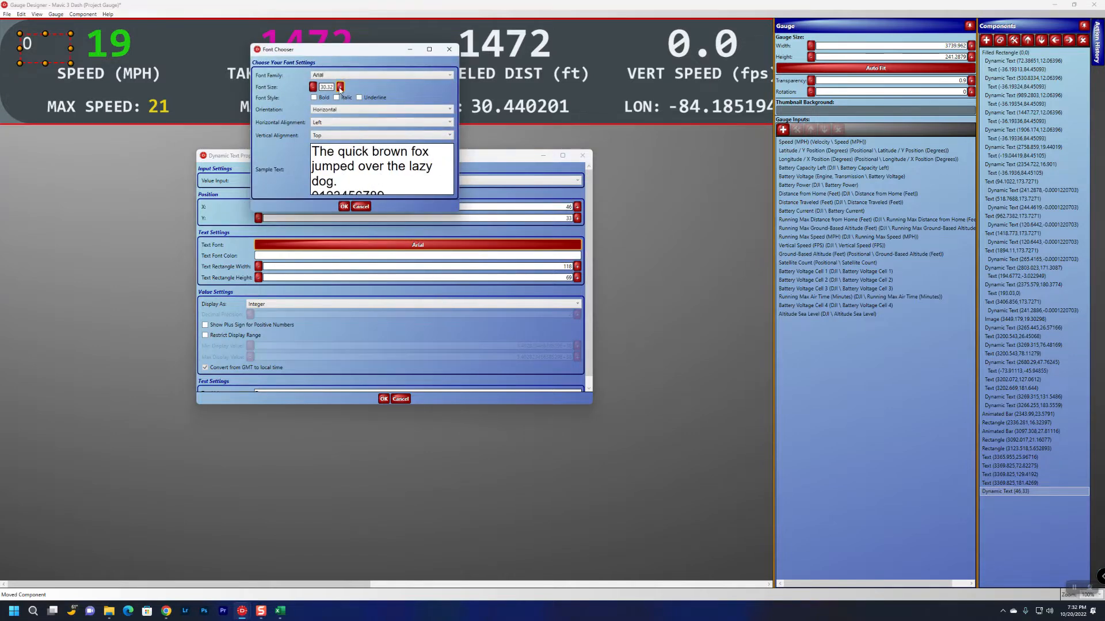
click(340, 87)
click(340, 87)
click(340, 87)
click(340, 86)
click(340, 87)
click(340, 87)
click(340, 87)
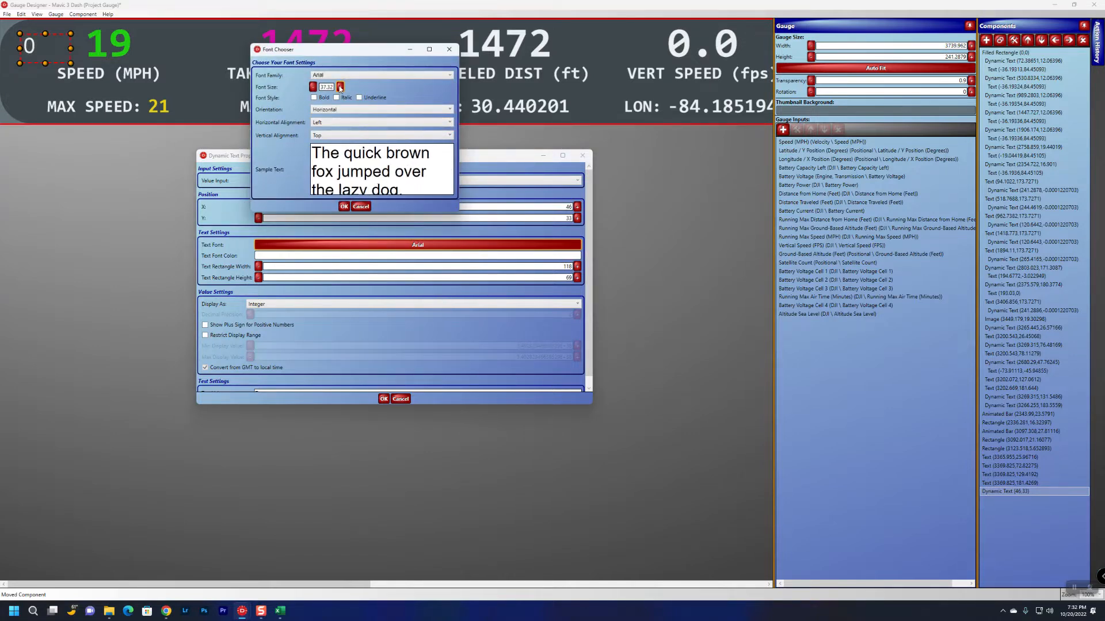
click(340, 87)
click(340, 87)
click(340, 87)
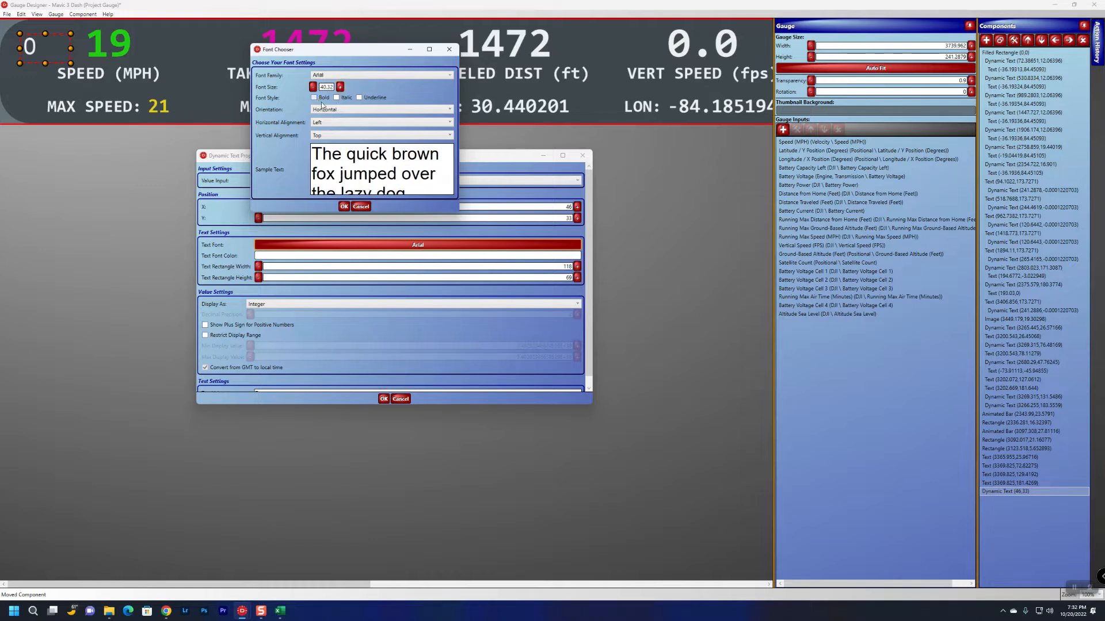
click(314, 98)
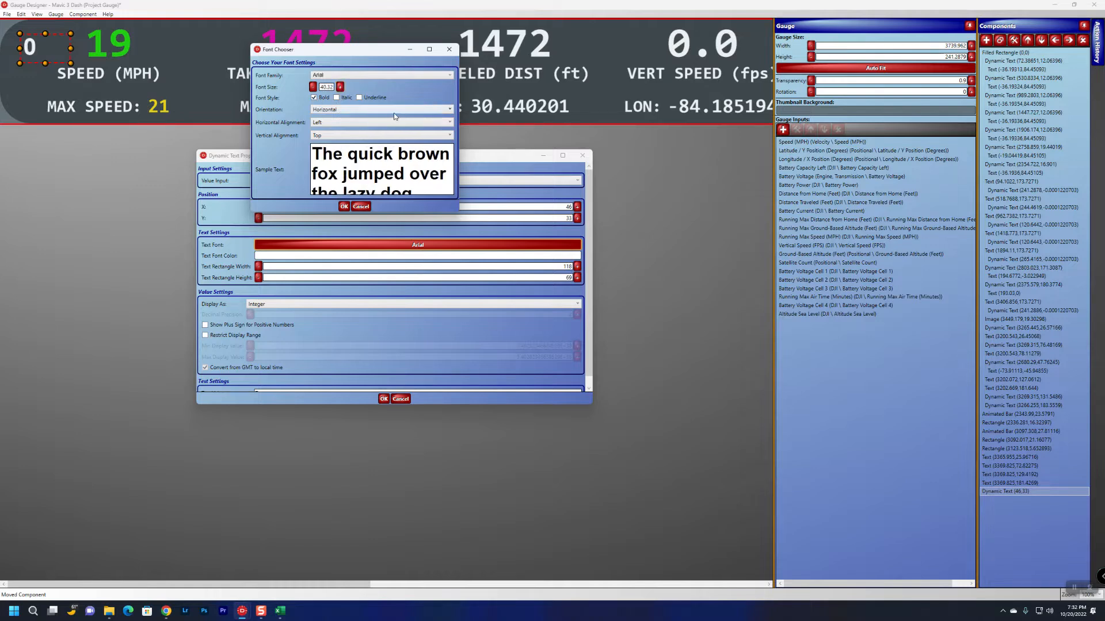
click(344, 207)
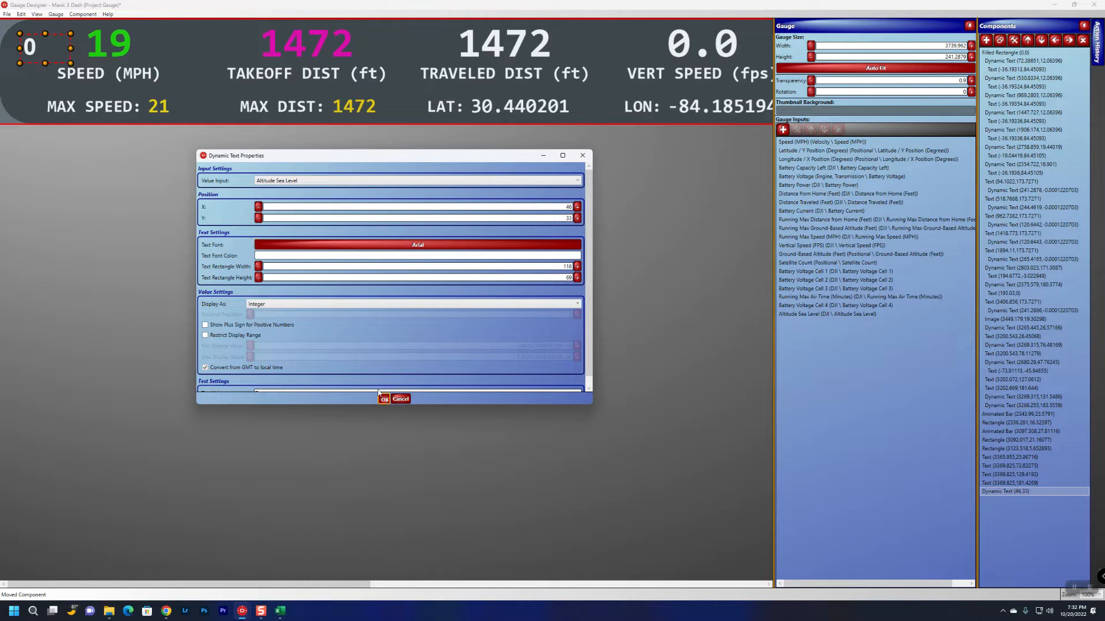
click(383, 399)
Insert a static Text component and place it enlarged below the altitude value, at about X -31, Y 54
click(985, 40)
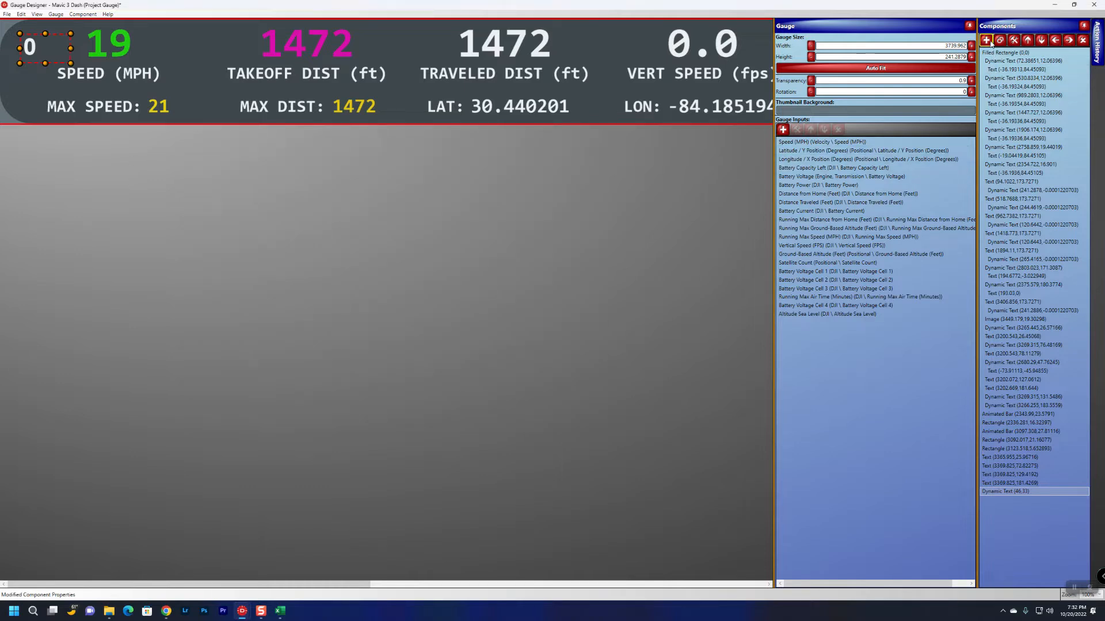
scroll(111, 205, down, 4)
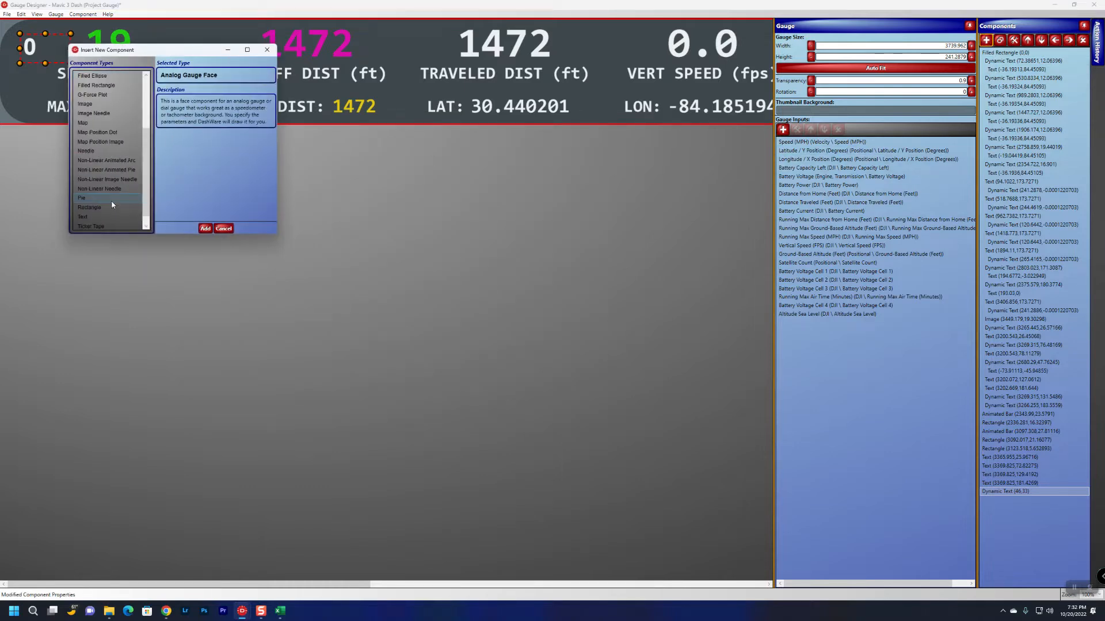
click(102, 207)
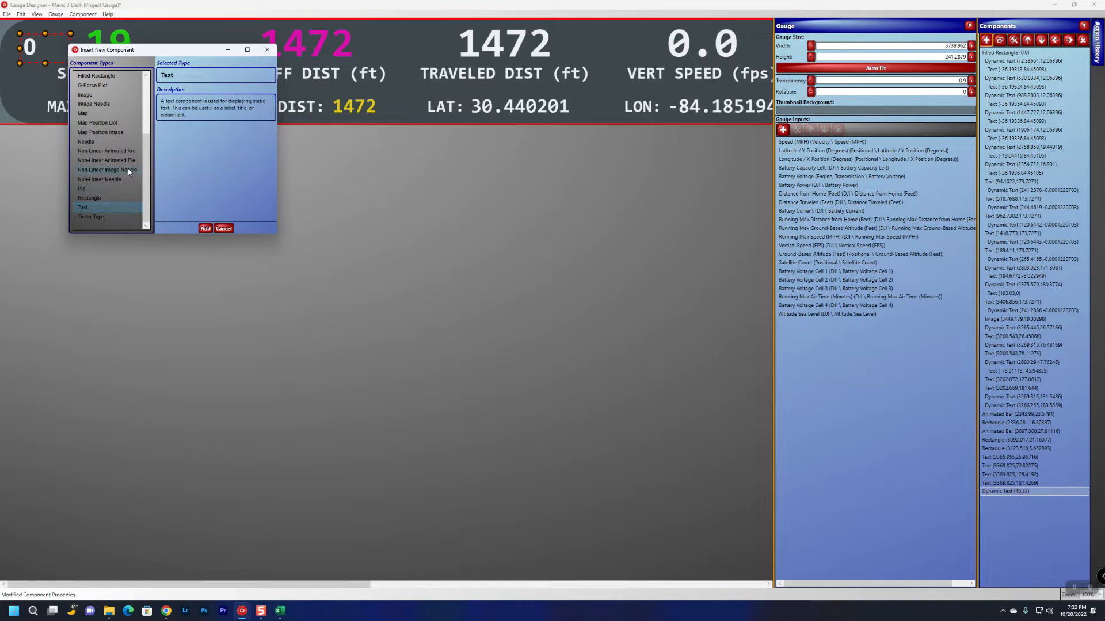
click(205, 229)
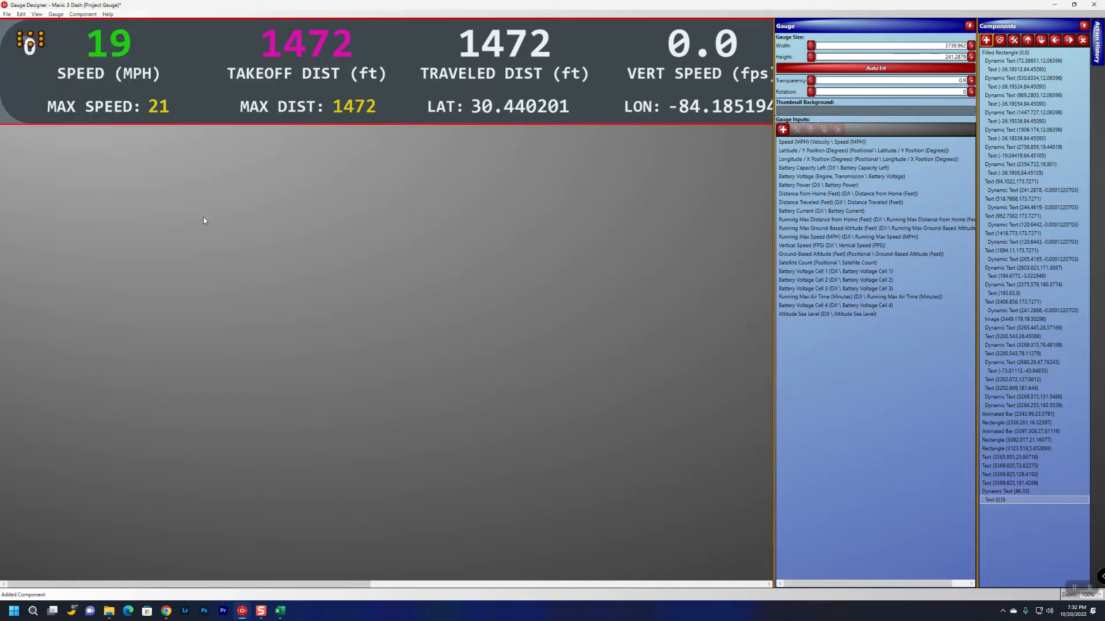
drag(42, 45, 37, 73)
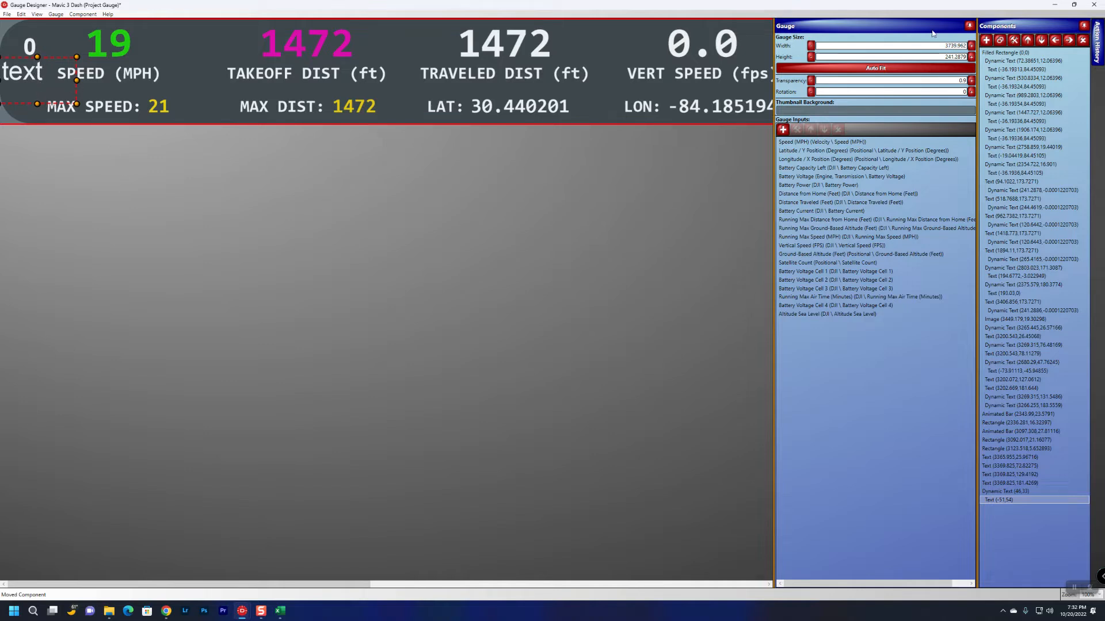
Check the value input and display settings of the altitude dynamic text on the gauge
click(23, 48)
double_click(32, 48)
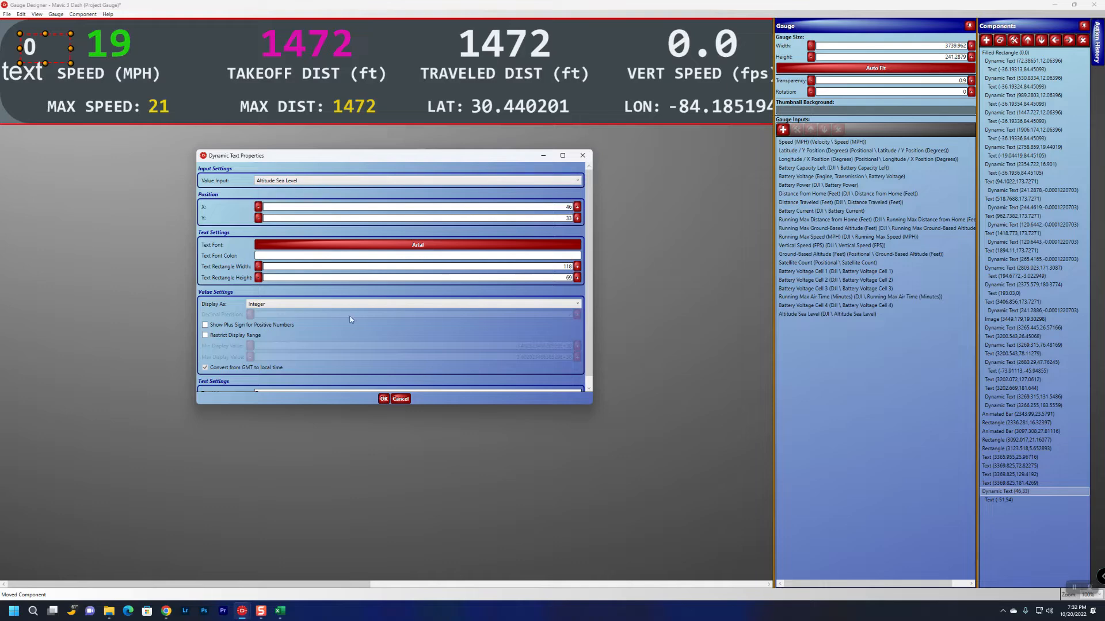
click(383, 398)
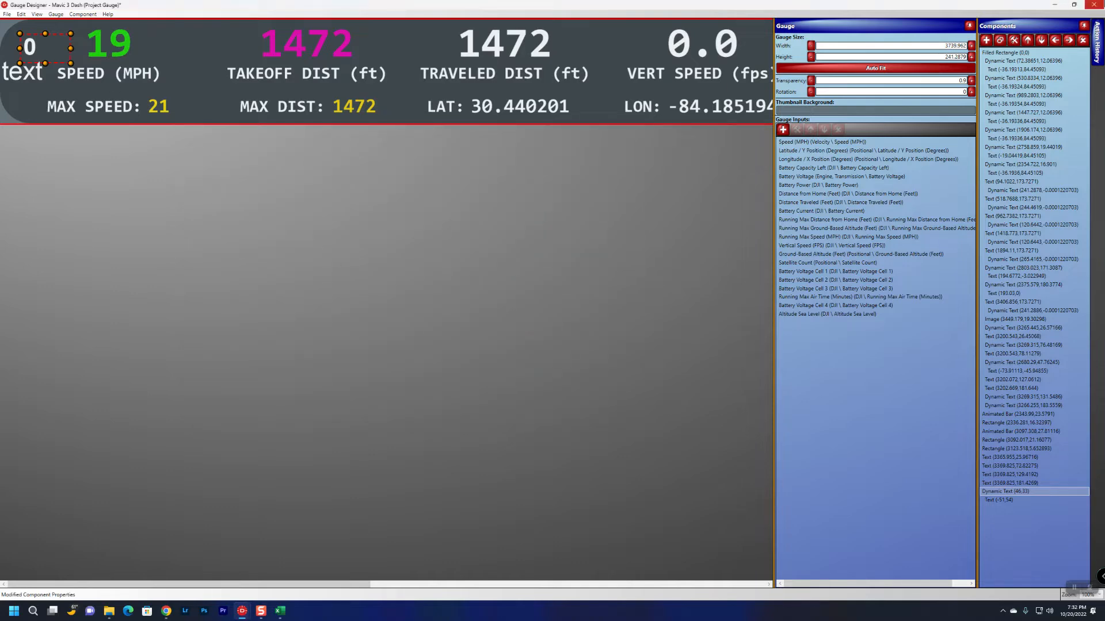
Close the gauge designer, keeping the changes, and play a short stretch of the video to test the altitude readout
click(1094, 4)
click(521, 336)
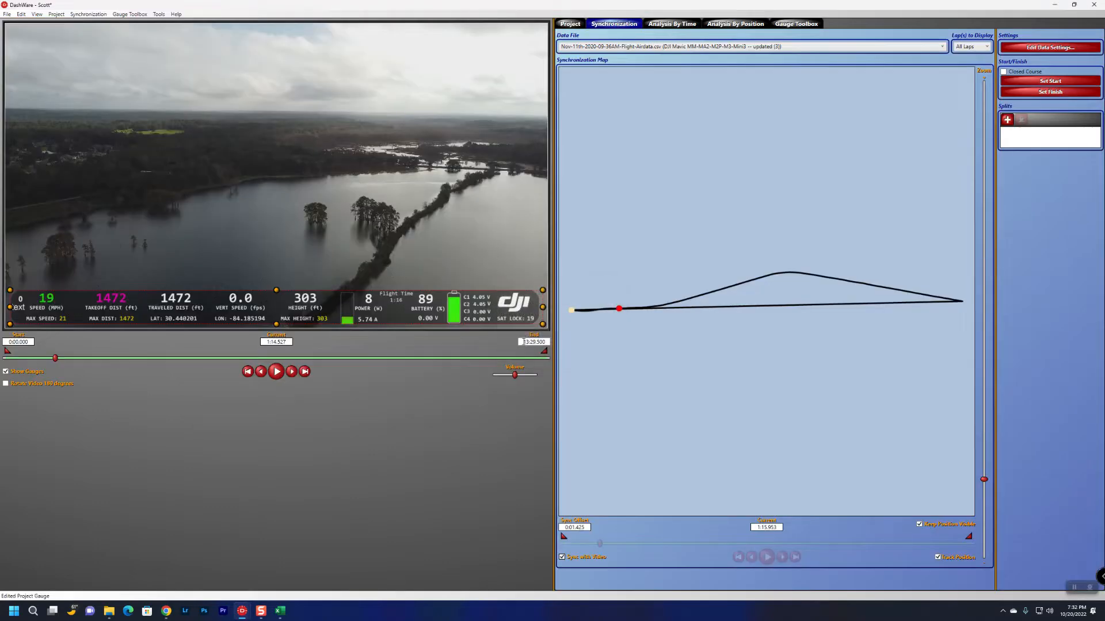
click(280, 372)
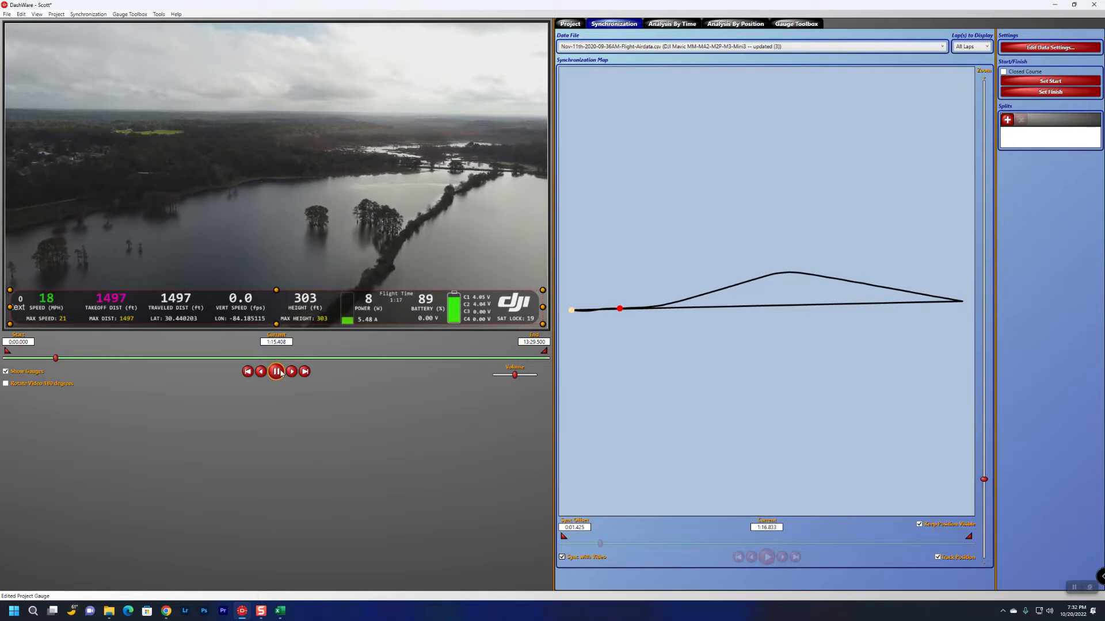
click(277, 372)
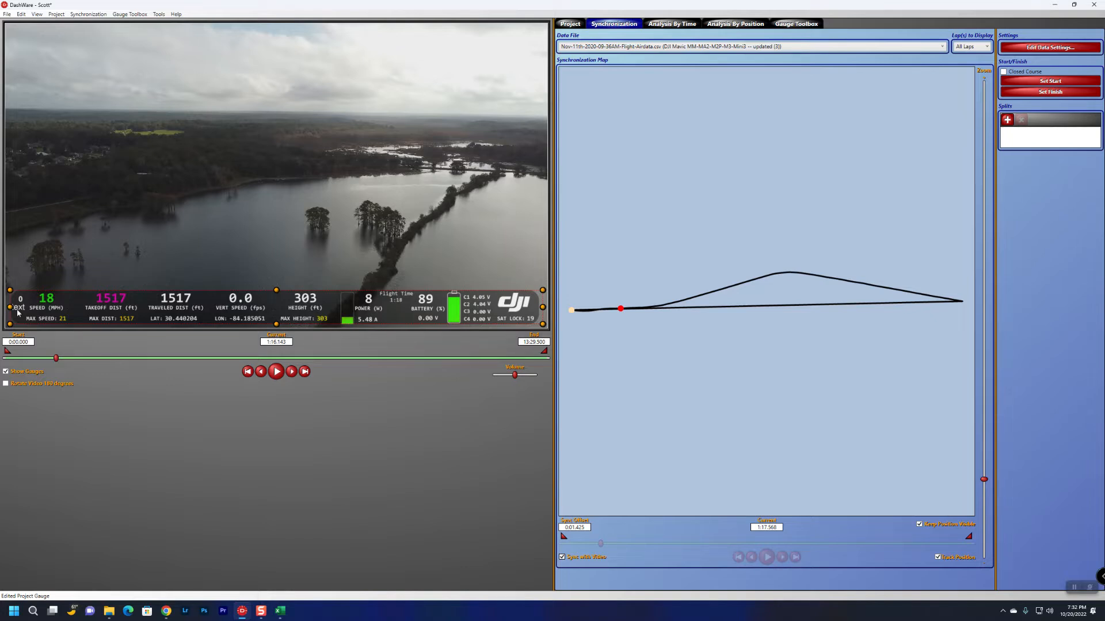
Open the data profile editor and select the "DJI Mavic MM-MA2-M2P-M3-Mini3 -- updated" profile
click(7, 14)
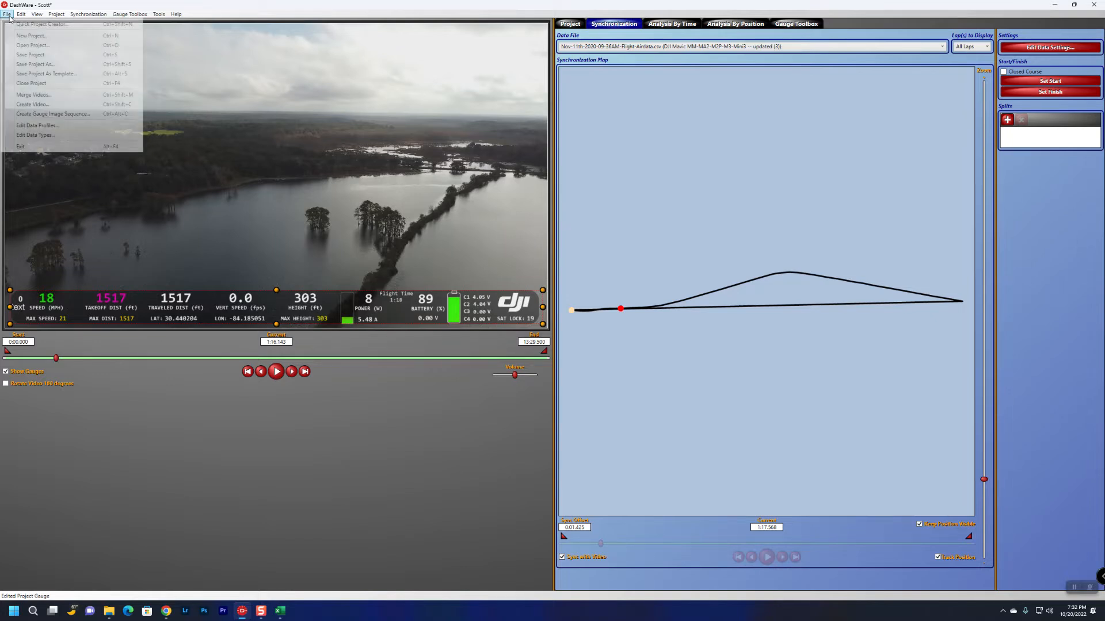
click(38, 125)
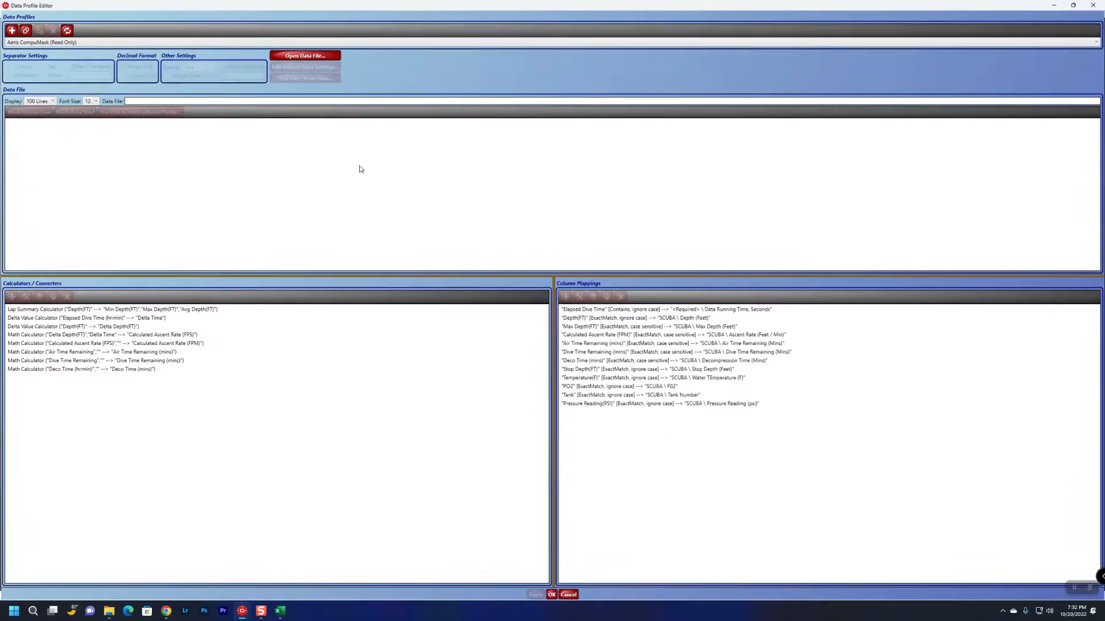
click(80, 44)
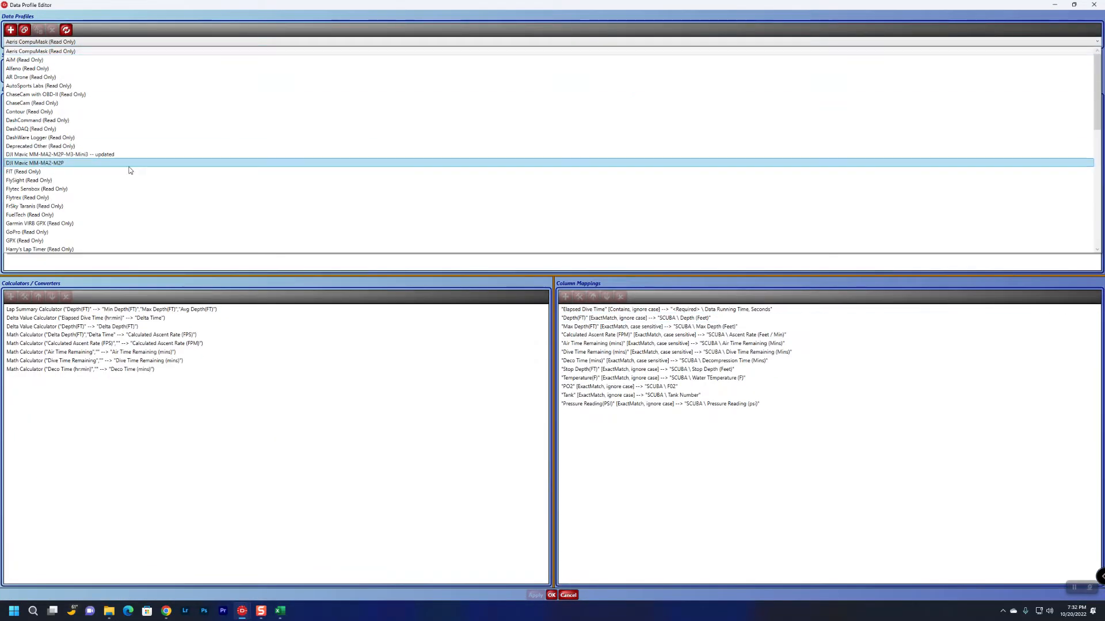
click(130, 165)
Copy the input column name altitude_above_seaLevel(feet) from the Altitude Sea Level column mapping and leave the mapping unchanged
scroll(779, 500, down, 3)
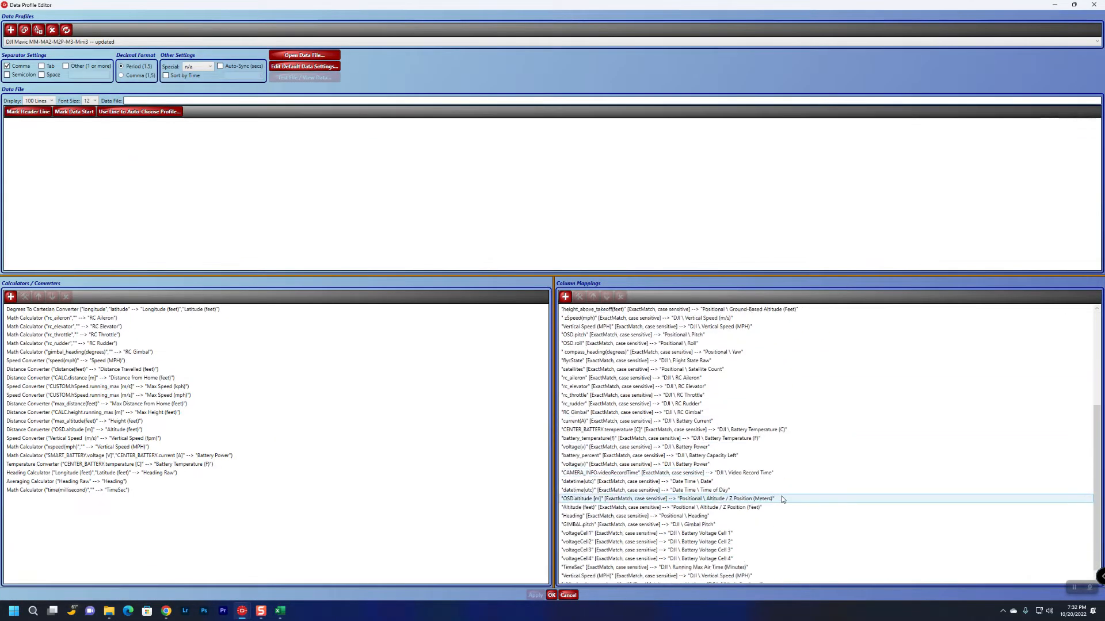
click(714, 576)
double_click(714, 576)
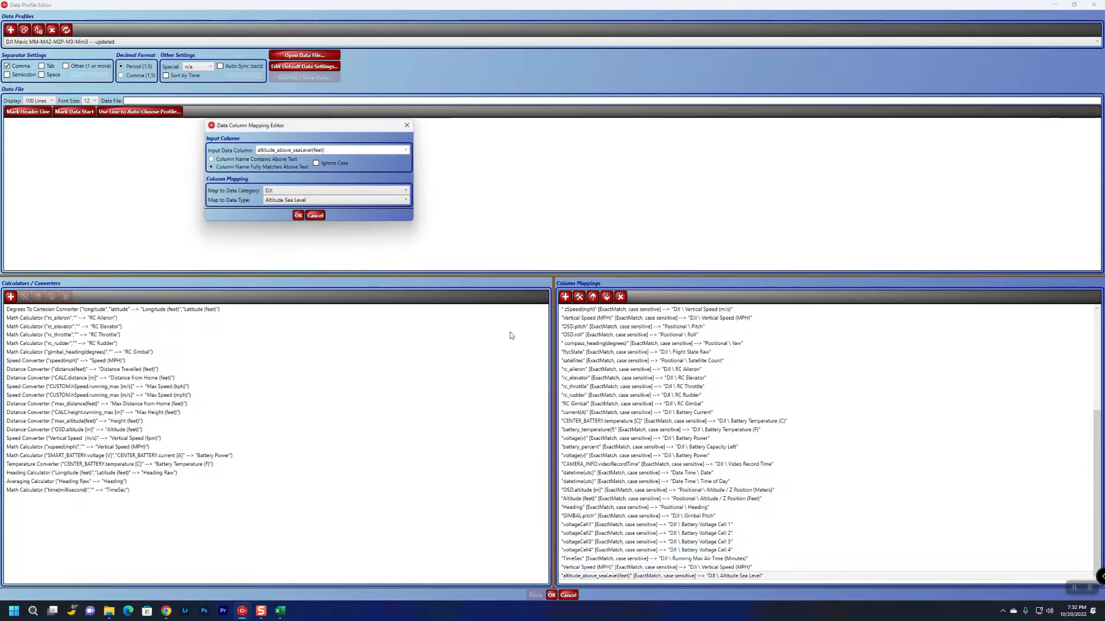
drag(336, 151, 257, 151)
key(ctrl+c)
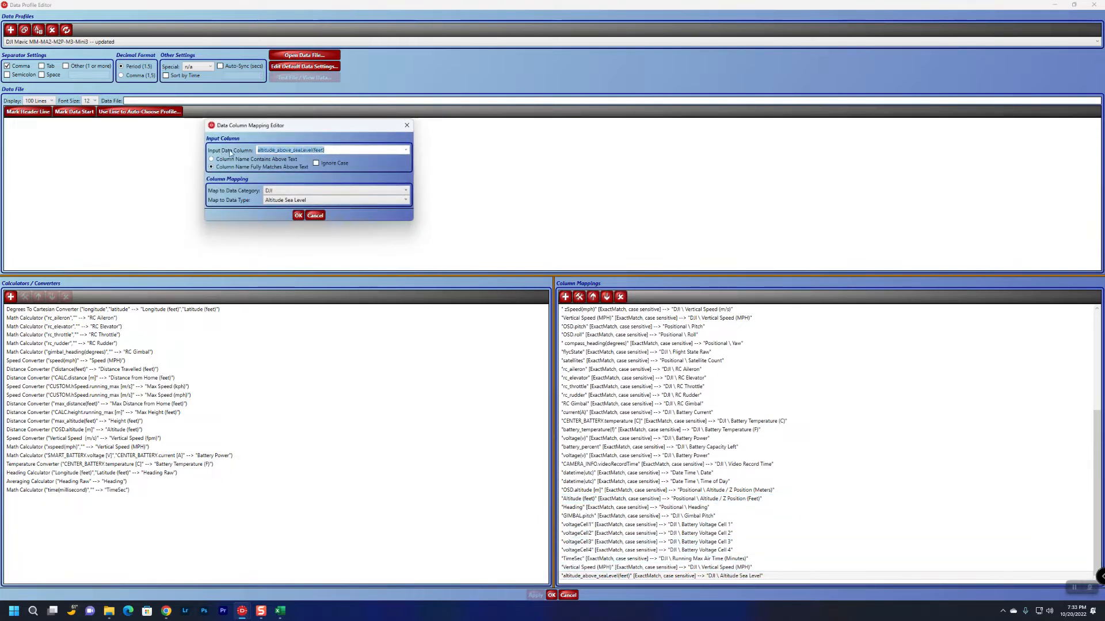
click(315, 216)
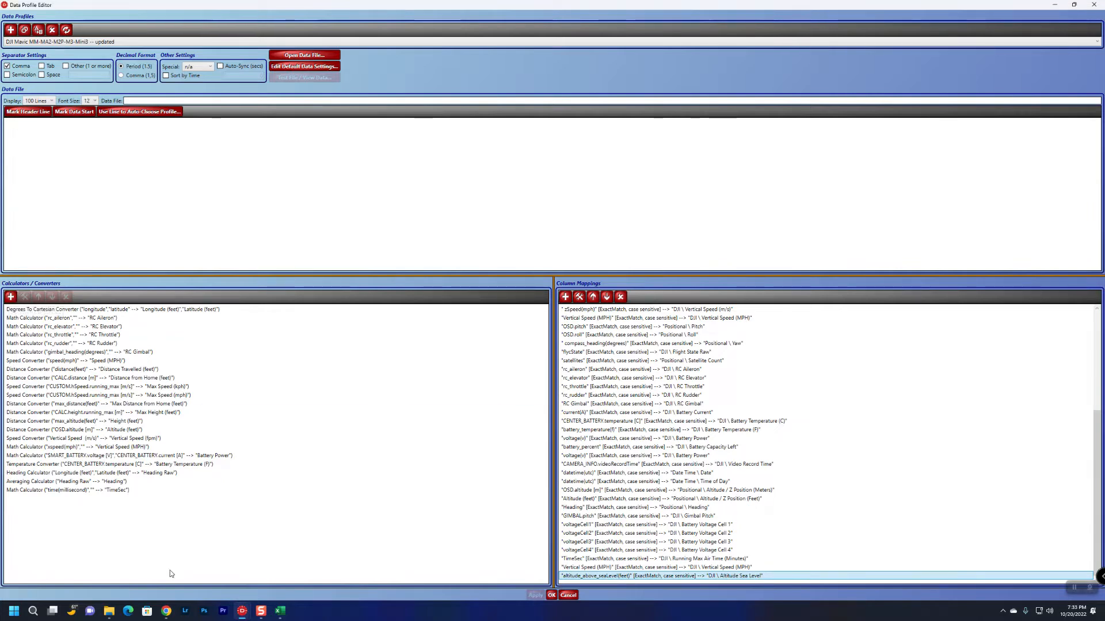
Add an Ascent / Descent Calculator to the profile's calculators and discard the entries in its properties
click(10, 297)
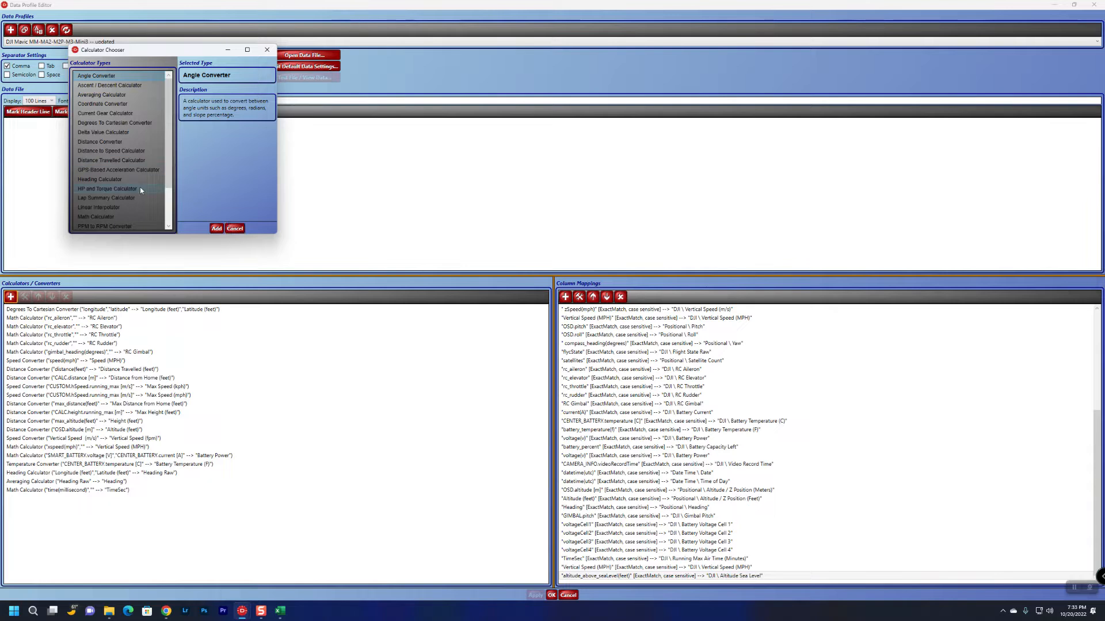
scroll(141, 188, down, 1)
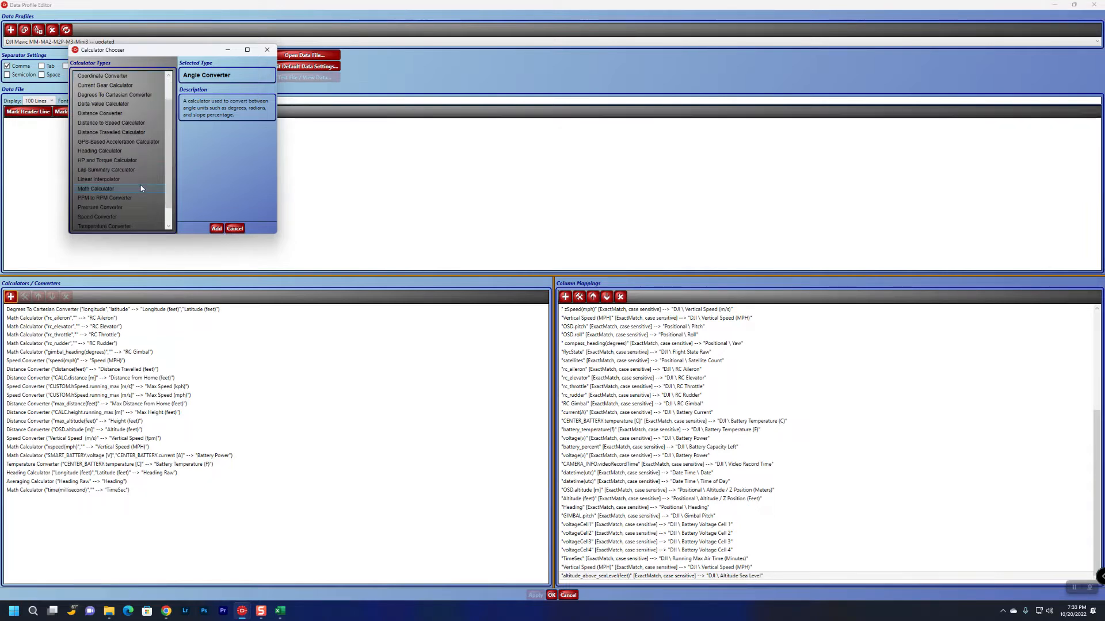
scroll(141, 188, down, 1)
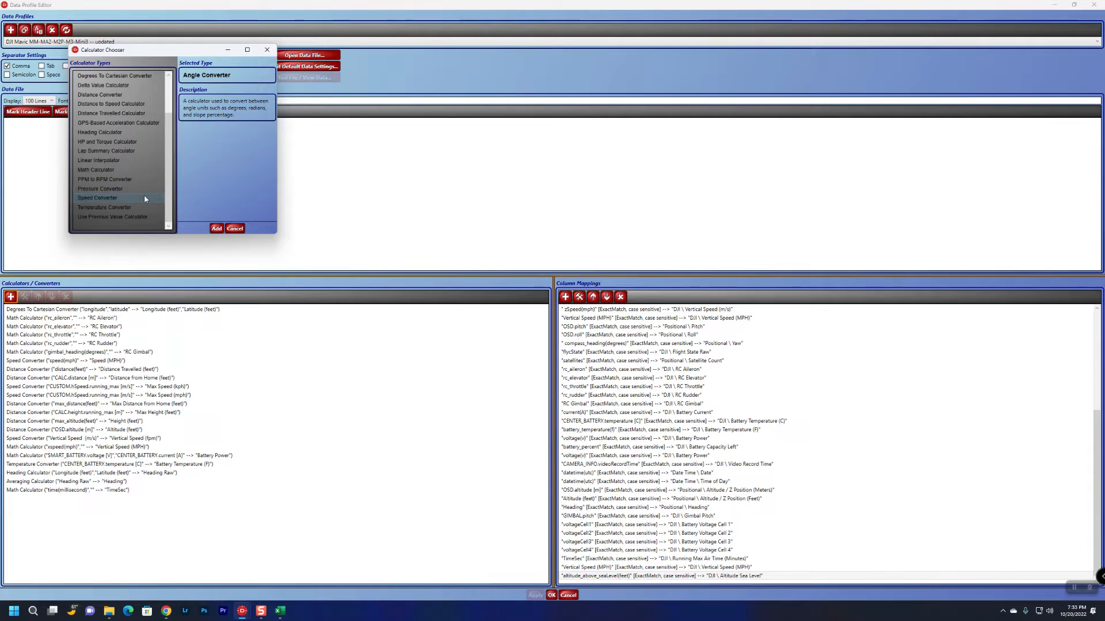
scroll(145, 198, up, 3)
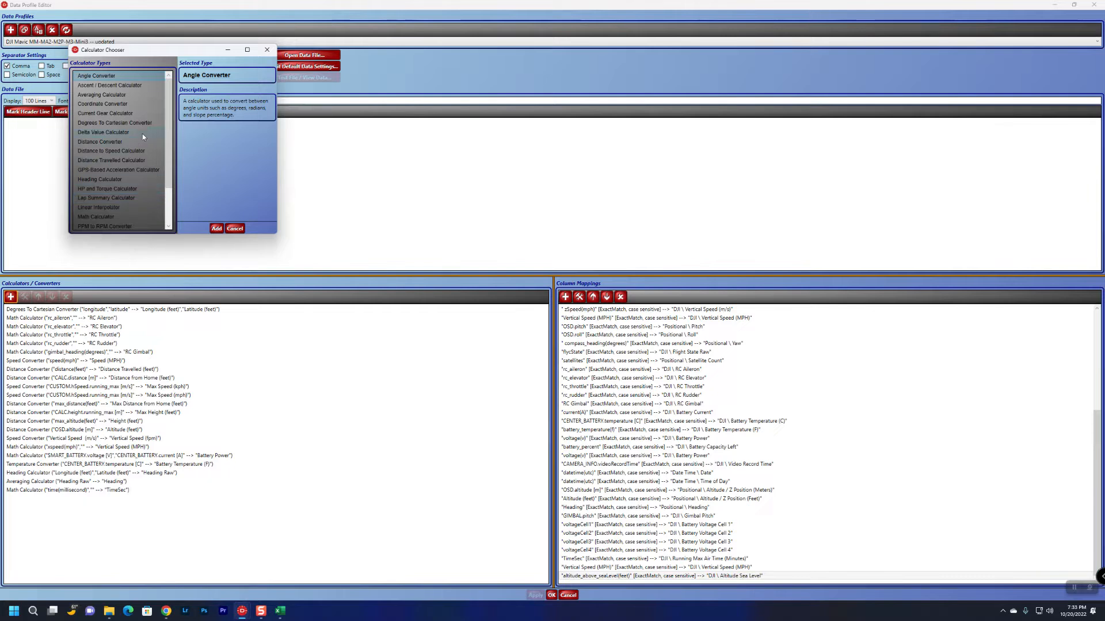
click(123, 86)
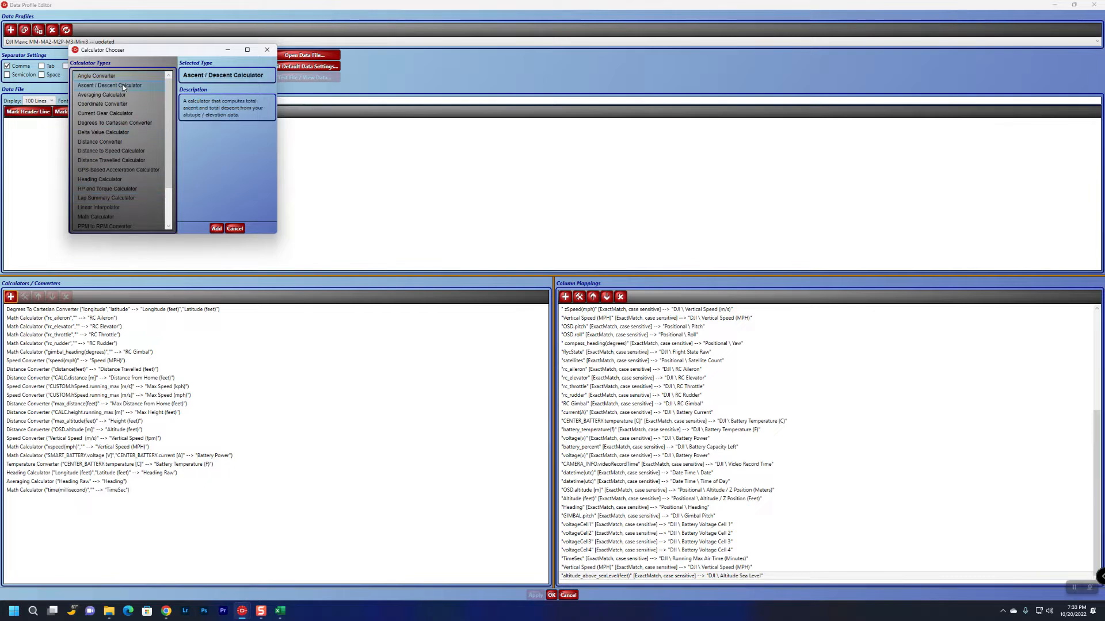
click(216, 229)
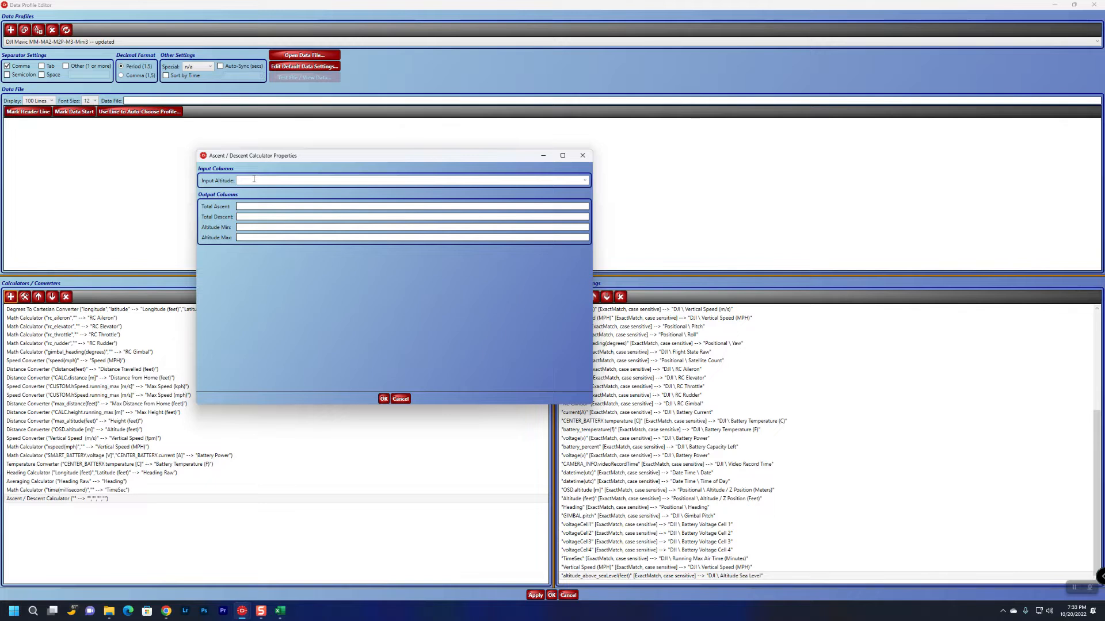
key(ctrl+v)
click(400, 399)
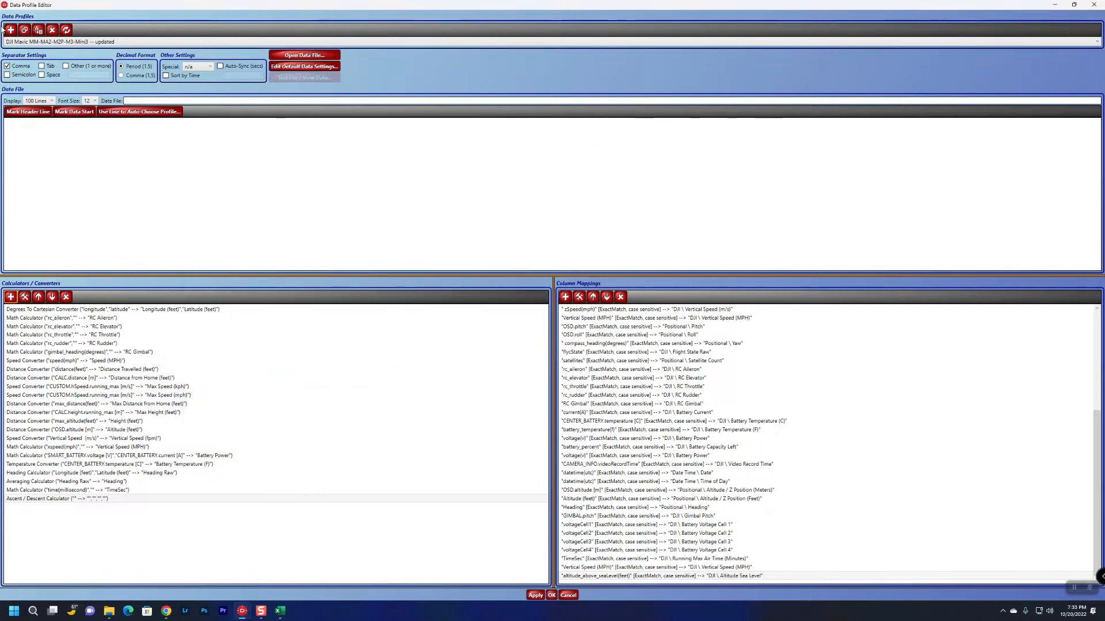
click(12, 298)
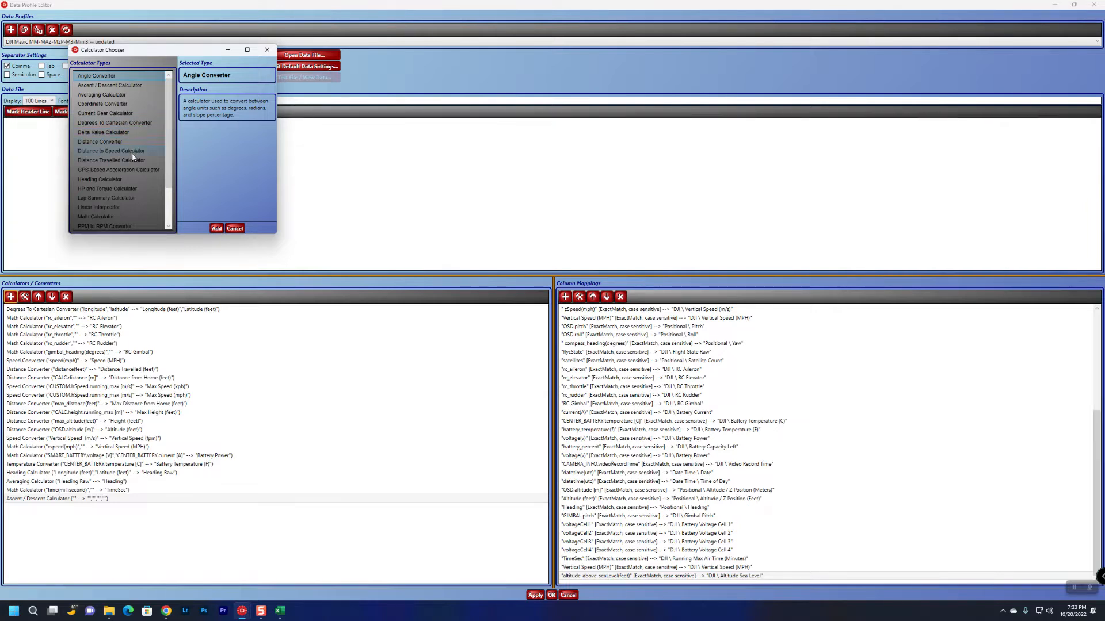
scroll(127, 202, down, 1)
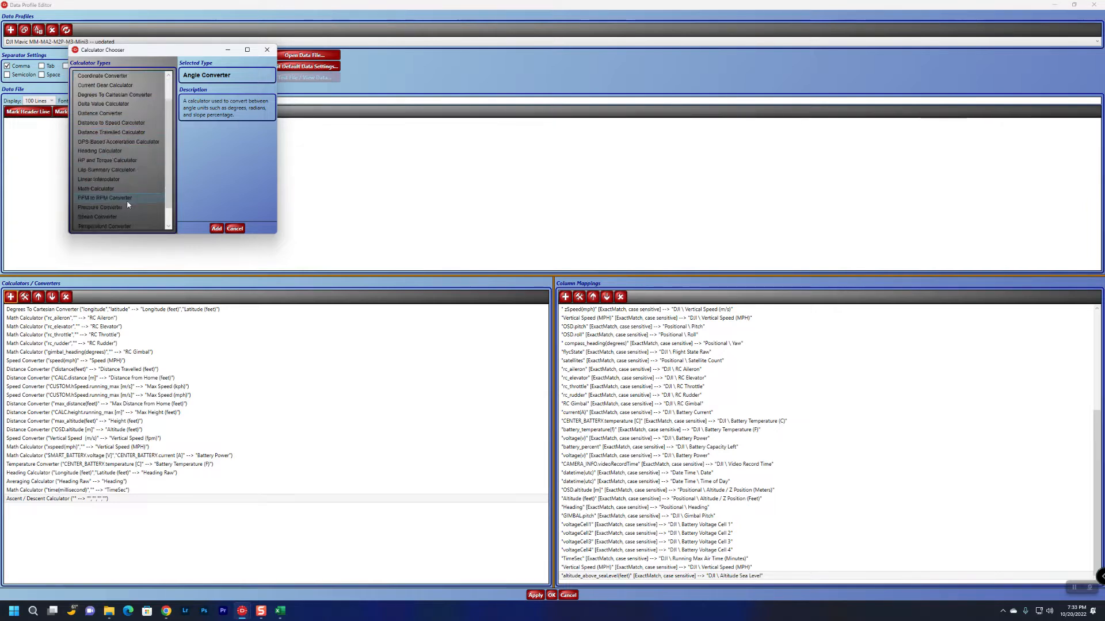
scroll(127, 202, down, 1)
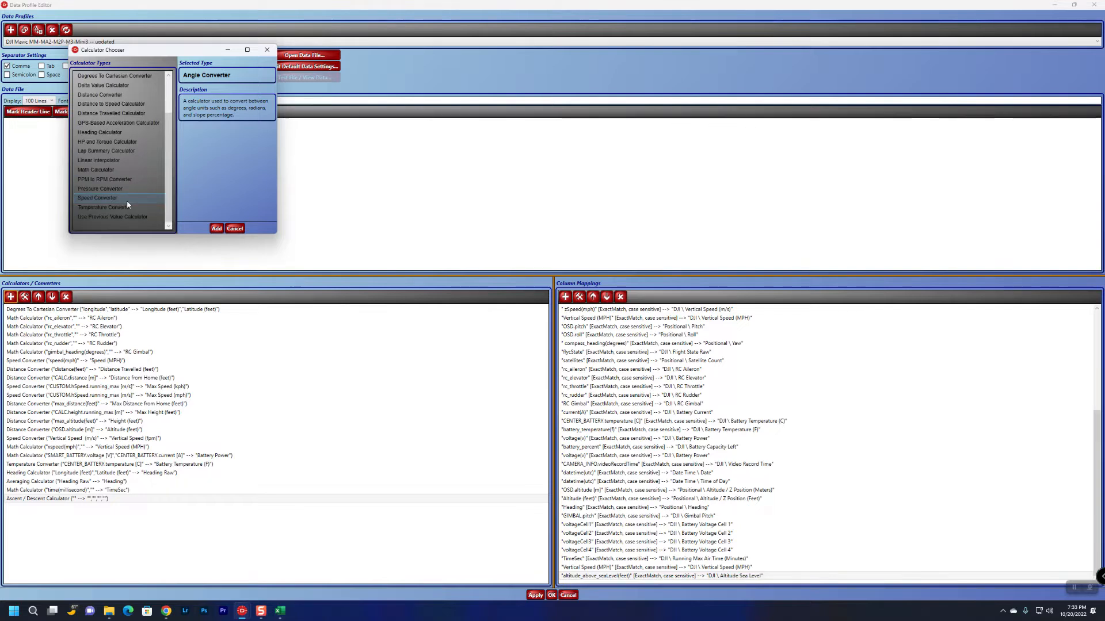
click(217, 229)
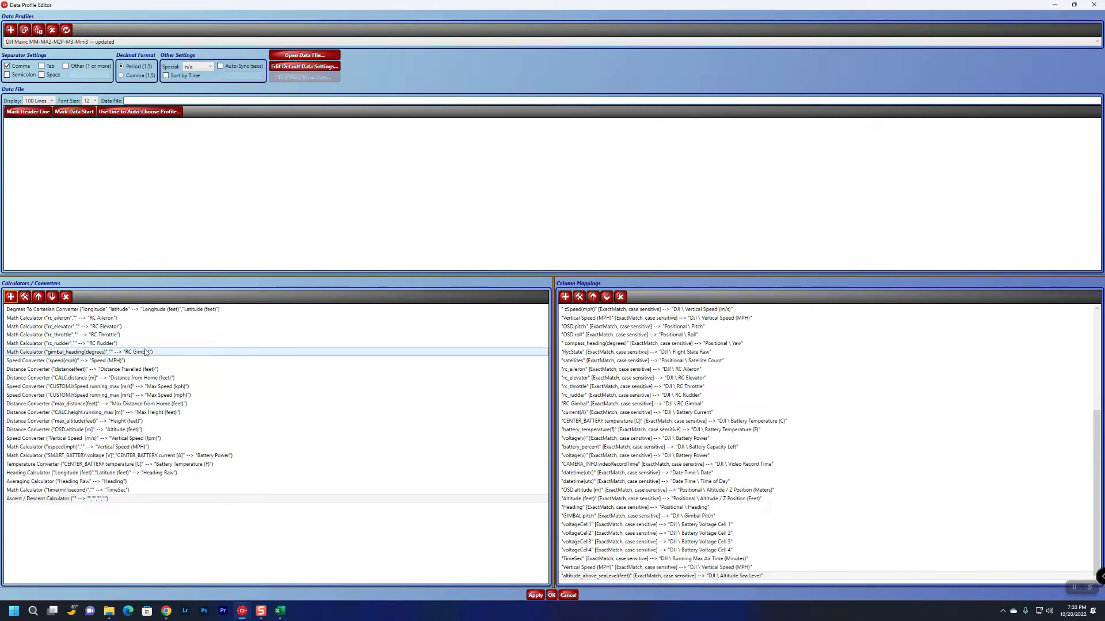
Inspect the properties of the Degrees To Cartesian Converter and the Max Height (feet) Distance Converter as references
double_click(169, 313)
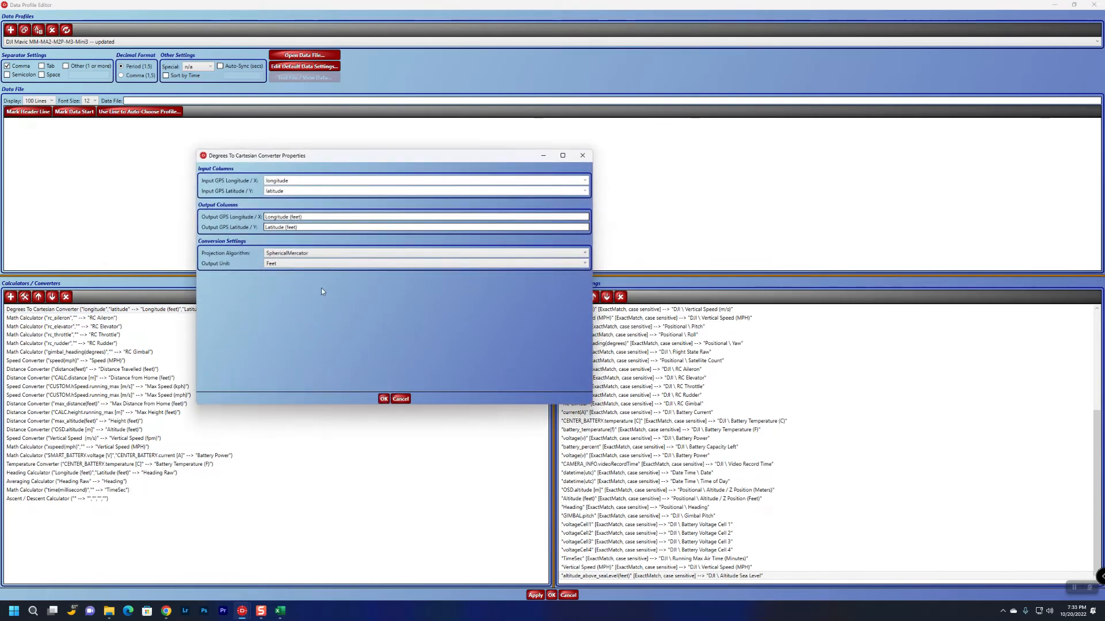
click(400, 399)
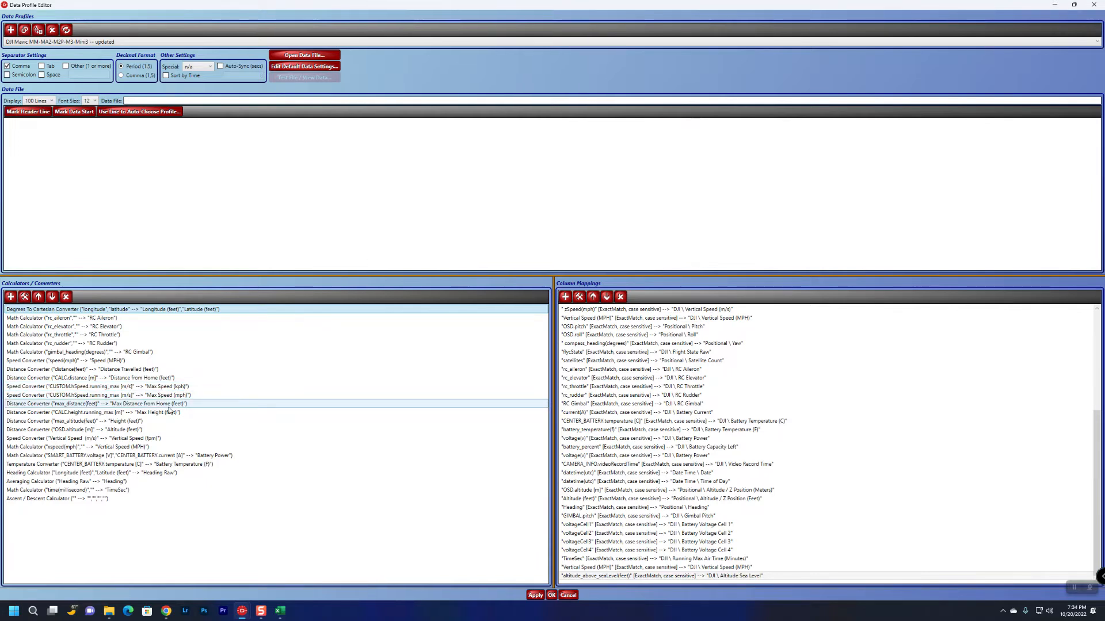
double_click(160, 413)
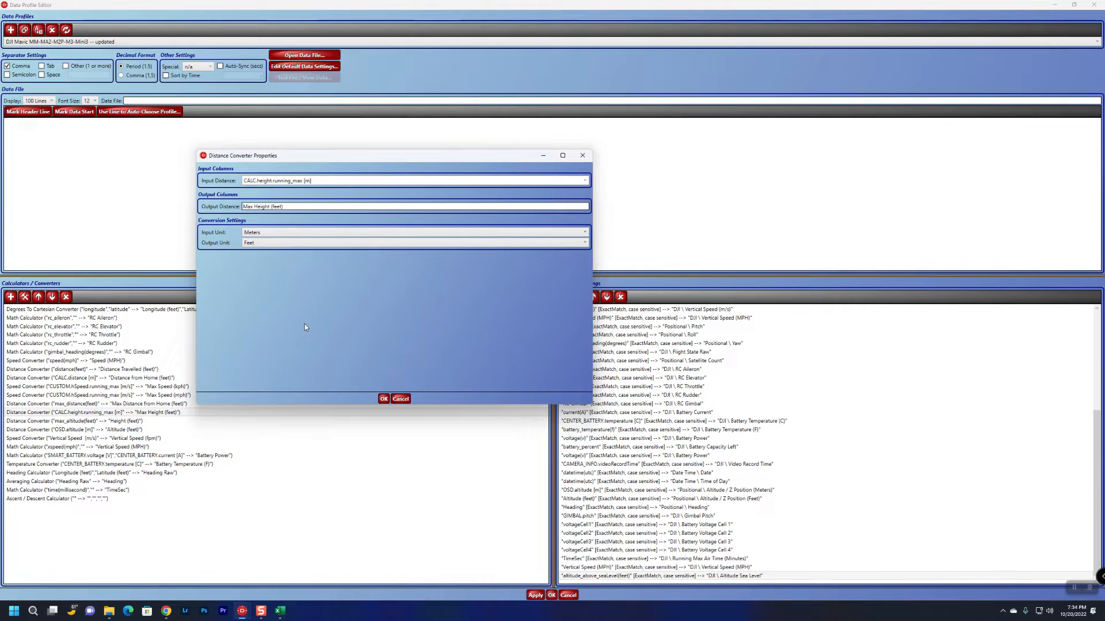
click(402, 399)
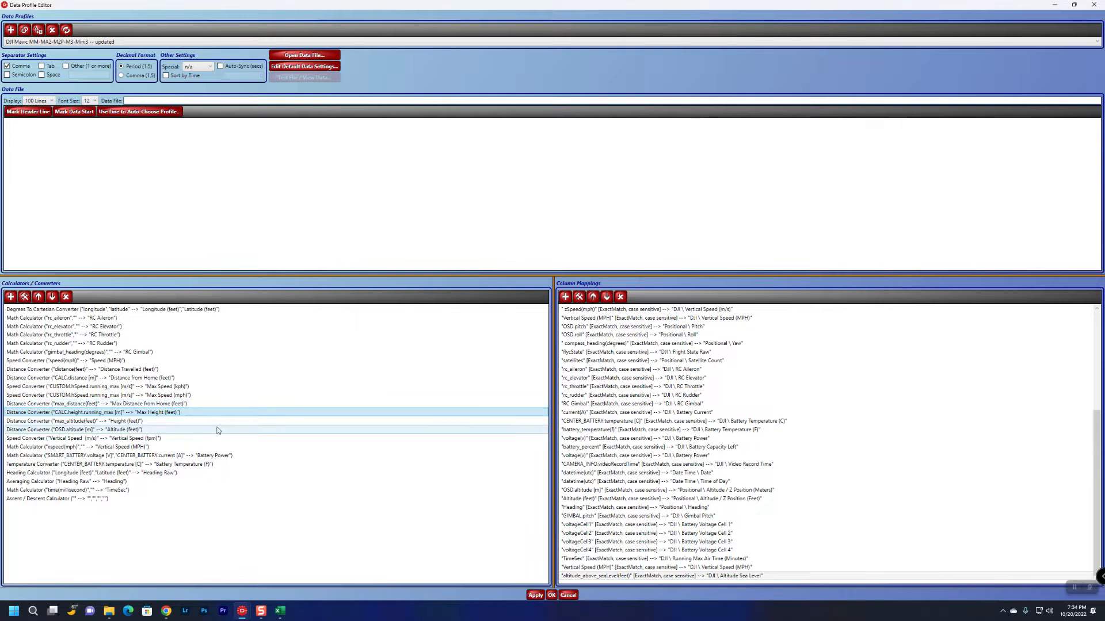
Add a Distance Converter to the profile's calculators and converters
click(11, 297)
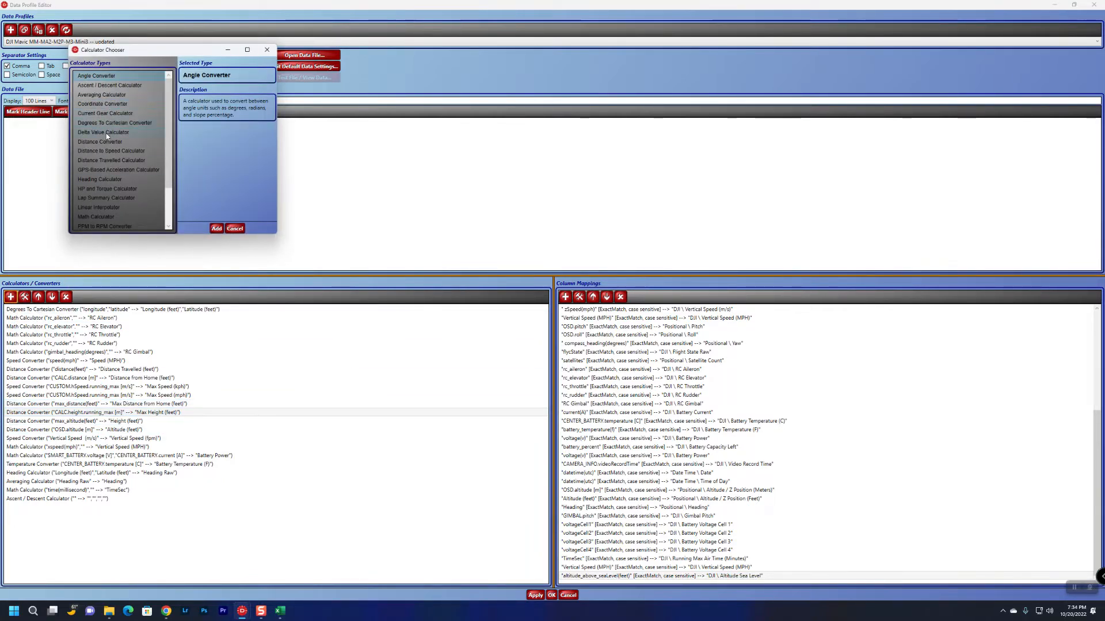
click(105, 151)
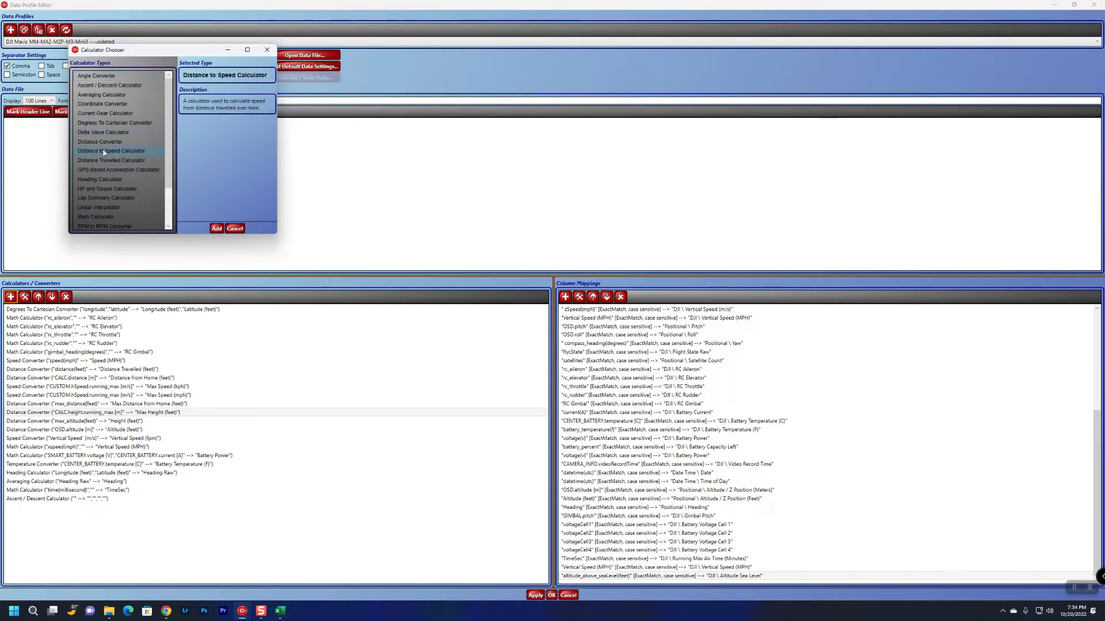
click(105, 144)
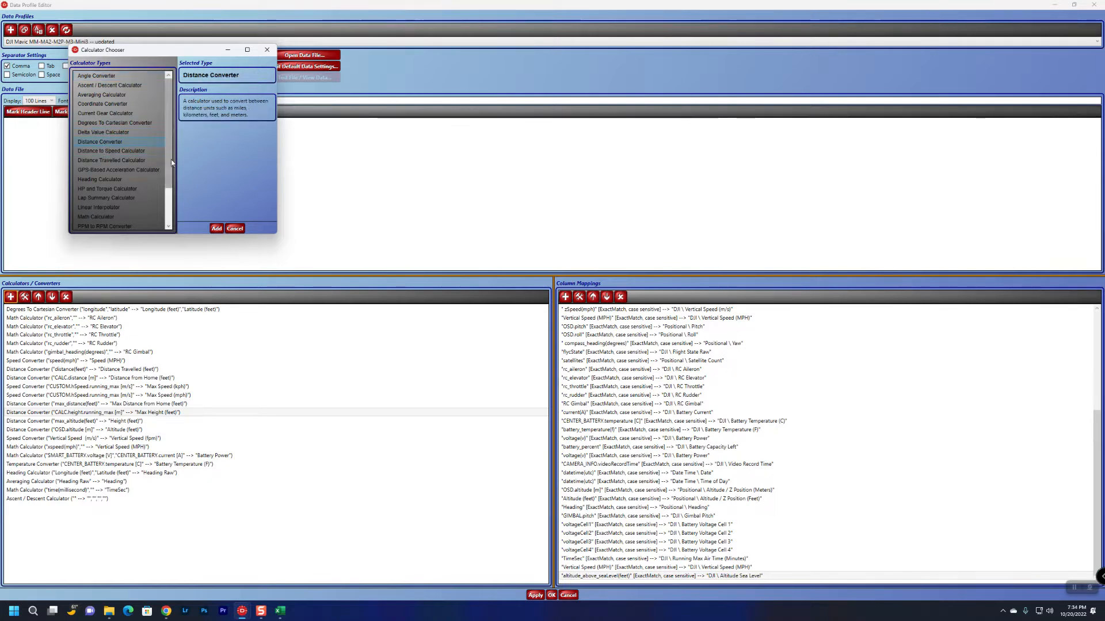
click(217, 228)
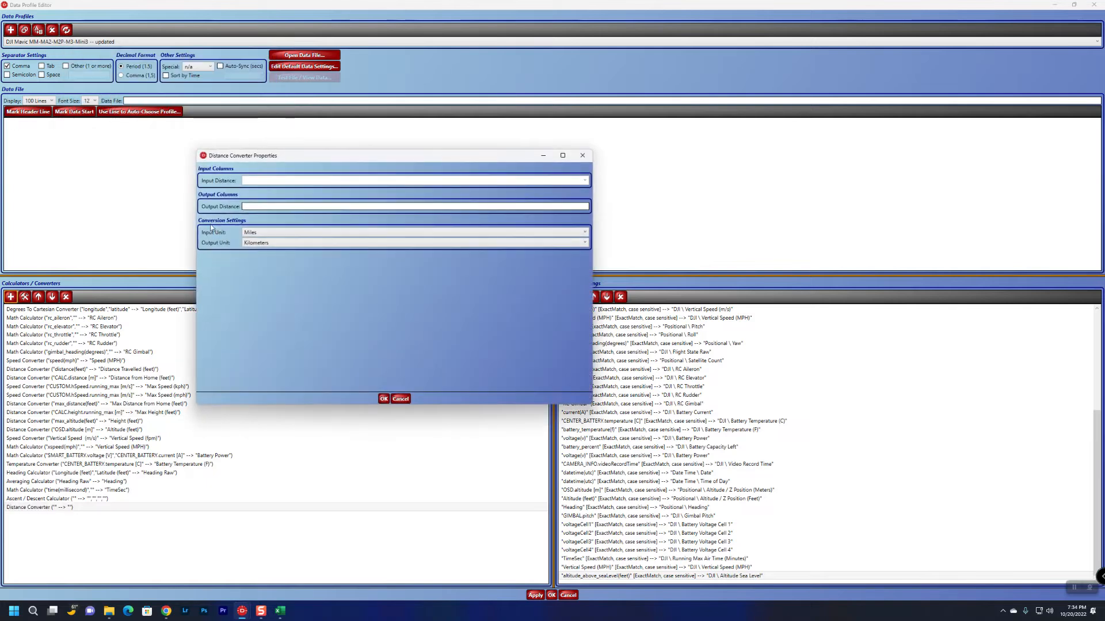
Set the new converter's input distance to altitude_above_seaLevel(feet) and its output distance to Altitude Sea Level
click(253, 181)
text(altitude_above_seaLevel(feet))
click(272, 206)
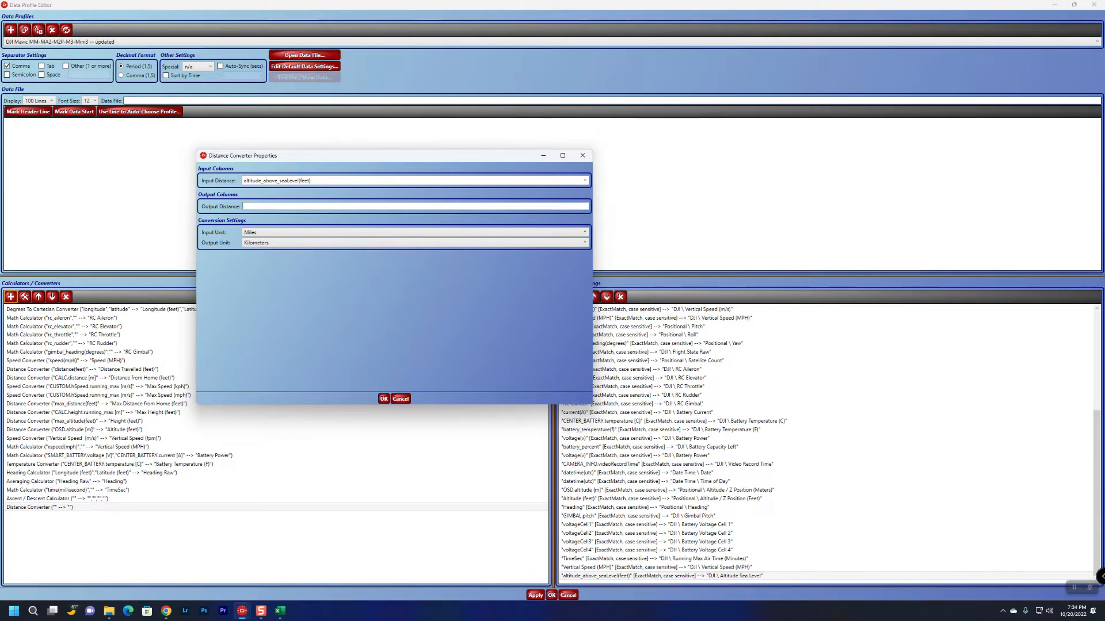
text(Altitude Sea Level)
Set both the input unit and the output unit of the new Distance Converter to Feet
click(267, 233)
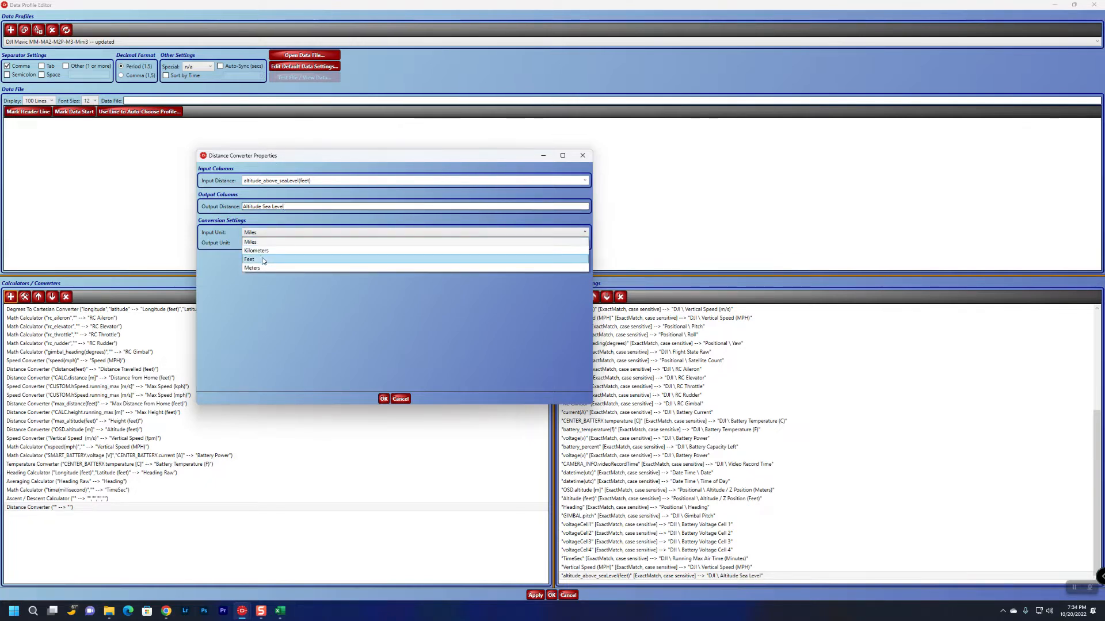
click(263, 259)
click(267, 243)
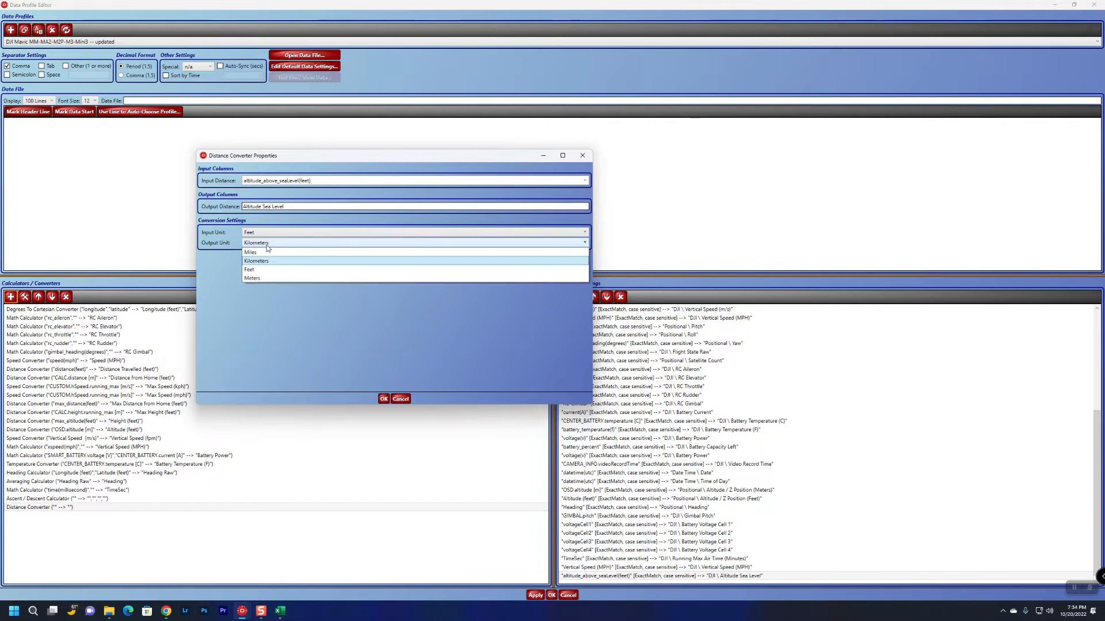
click(266, 268)
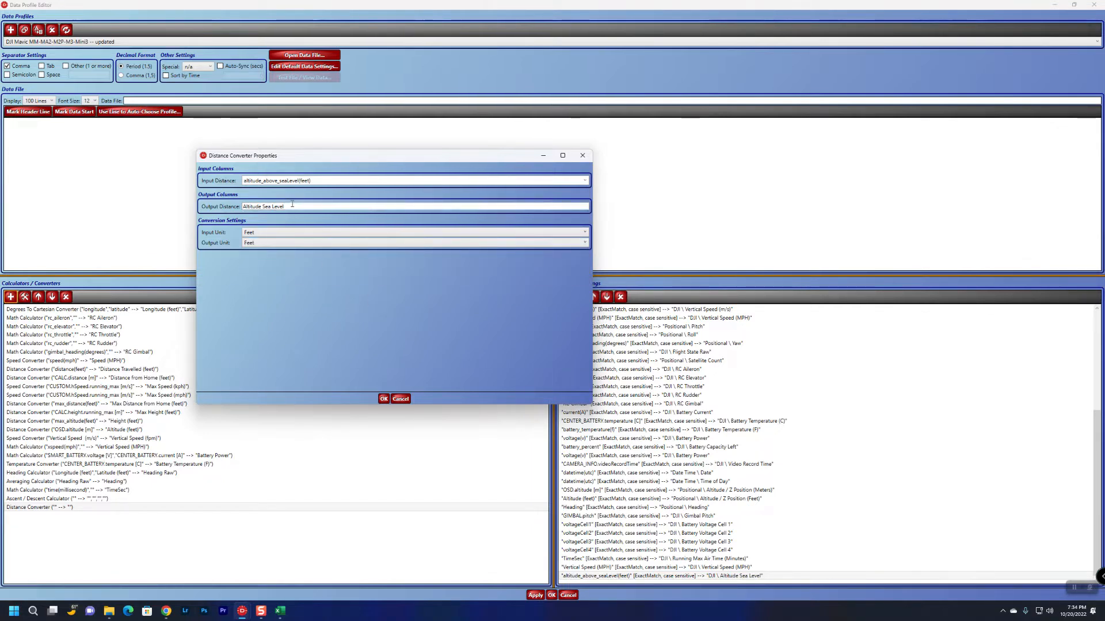
Copy the output distance name Altitude Sea Level and confirm the new Distance Converter
drag(293, 206, 191, 209)
key(ctrl+c)
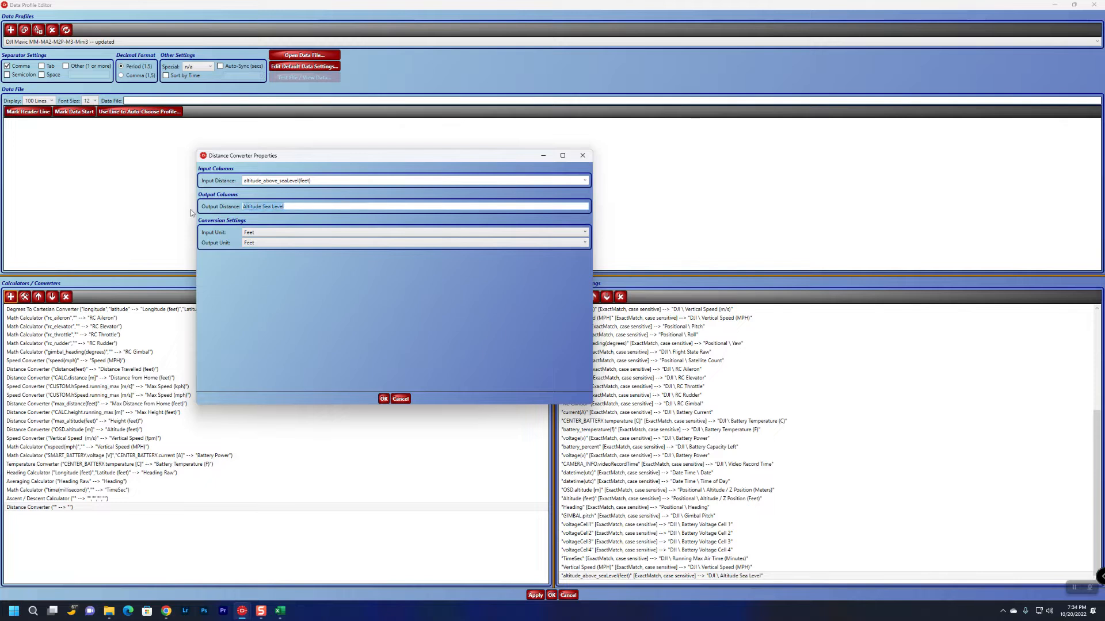
click(383, 399)
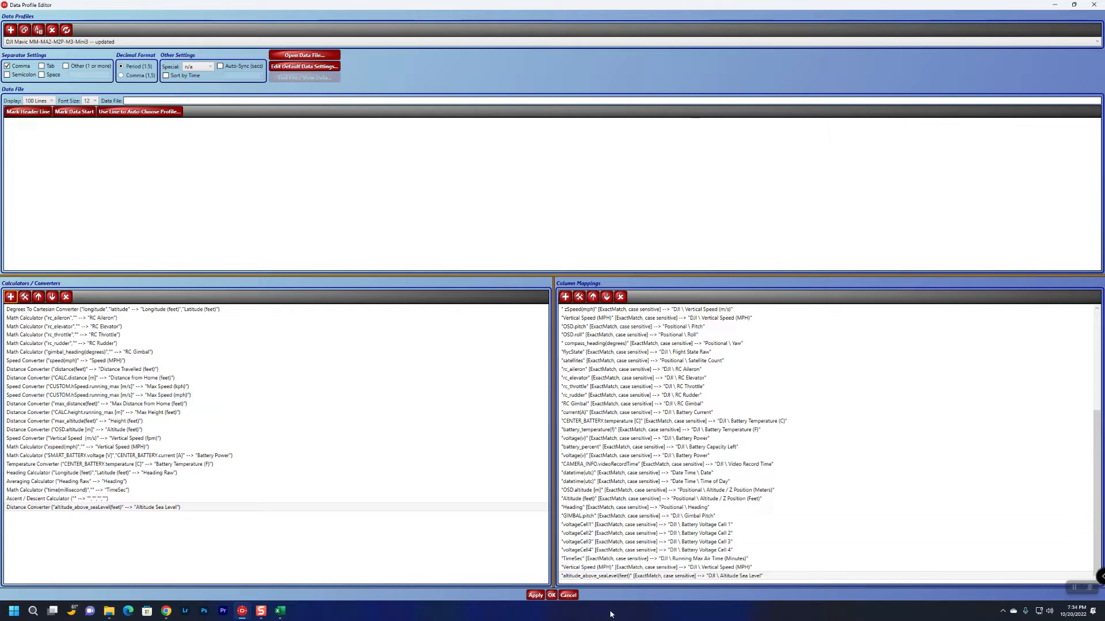
Change the input data column of the altitude_above_seaLevel(feet) mapping to Altitude Sea Level and save the data profile
double_click(639, 577)
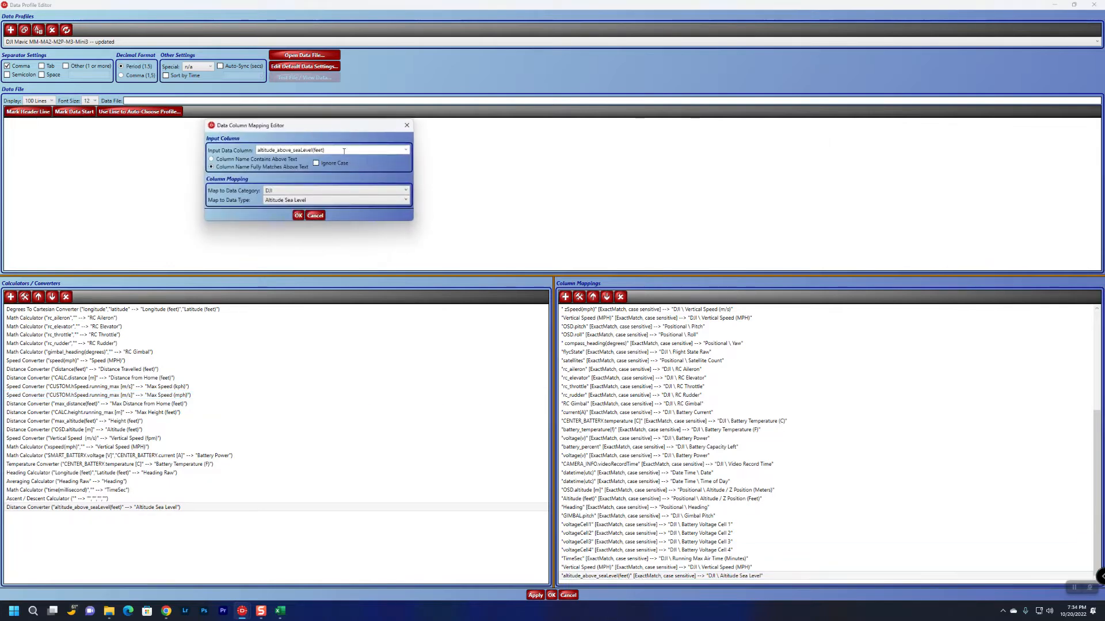
drag(344, 150, 203, 149)
key(ctrl+v)
click(298, 215)
click(552, 596)
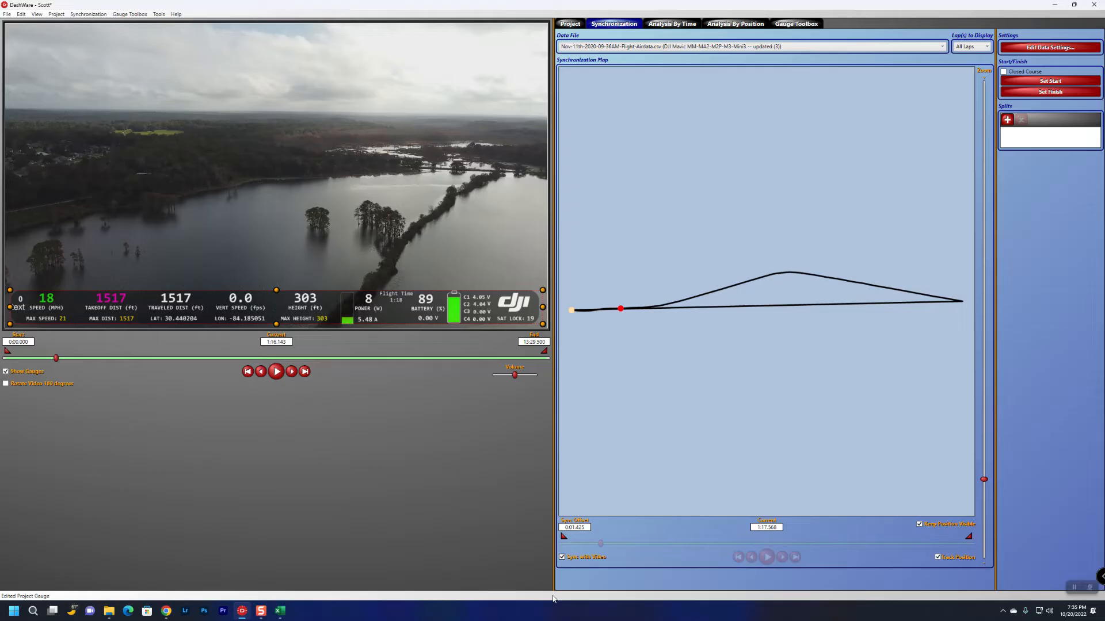
Play the video briefly, and check the value input of the small white dynamic text beside the speed in the dashboard gauge
key(space)
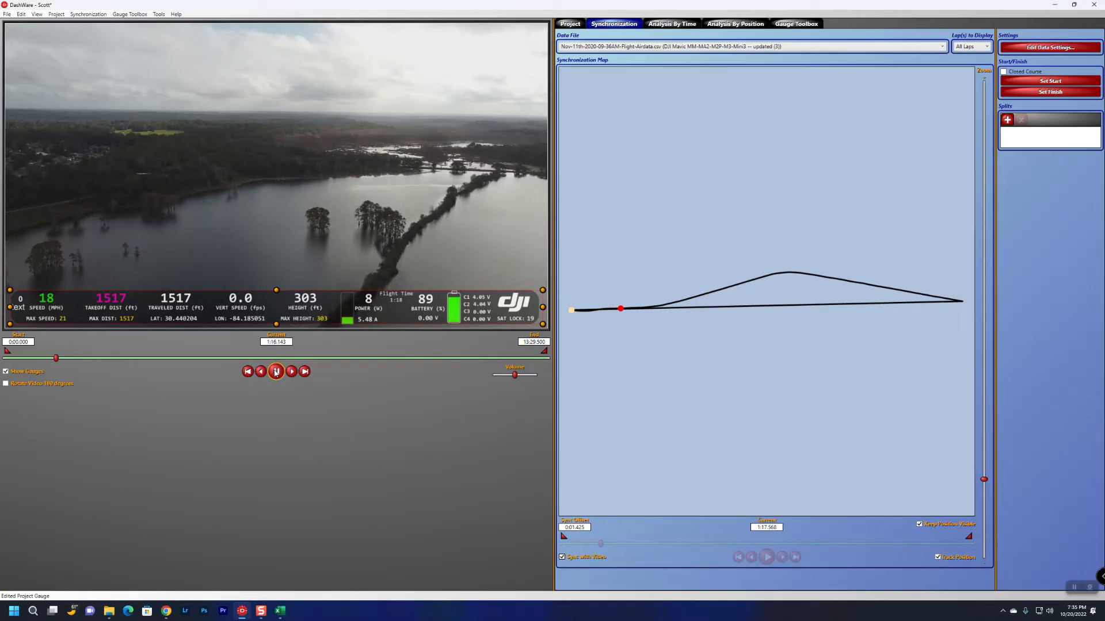
double_click(23, 301)
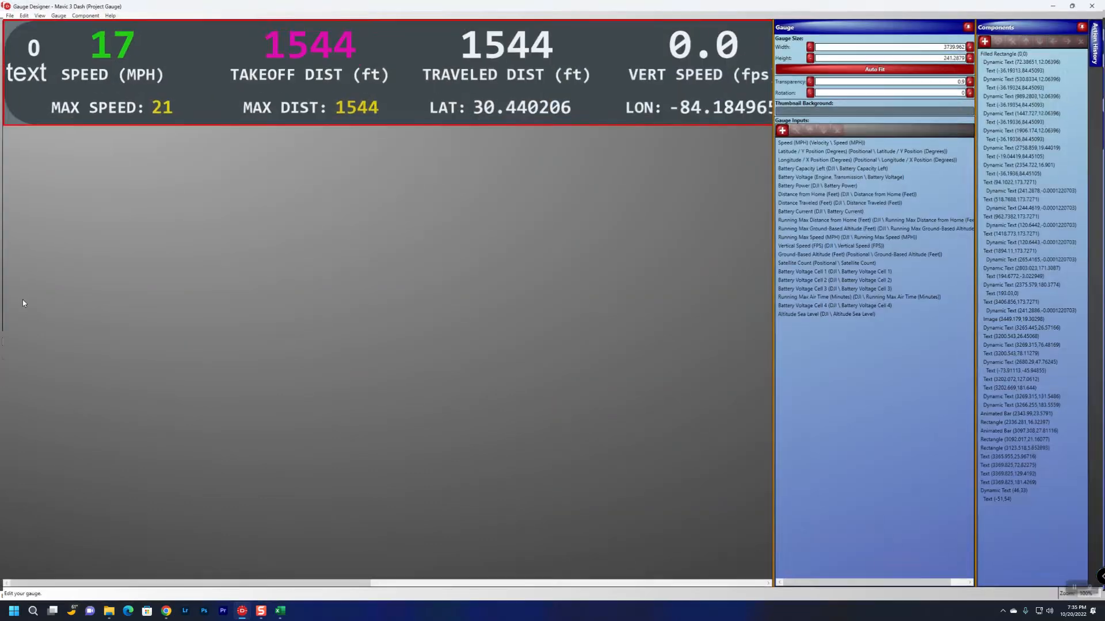
double_click(32, 44)
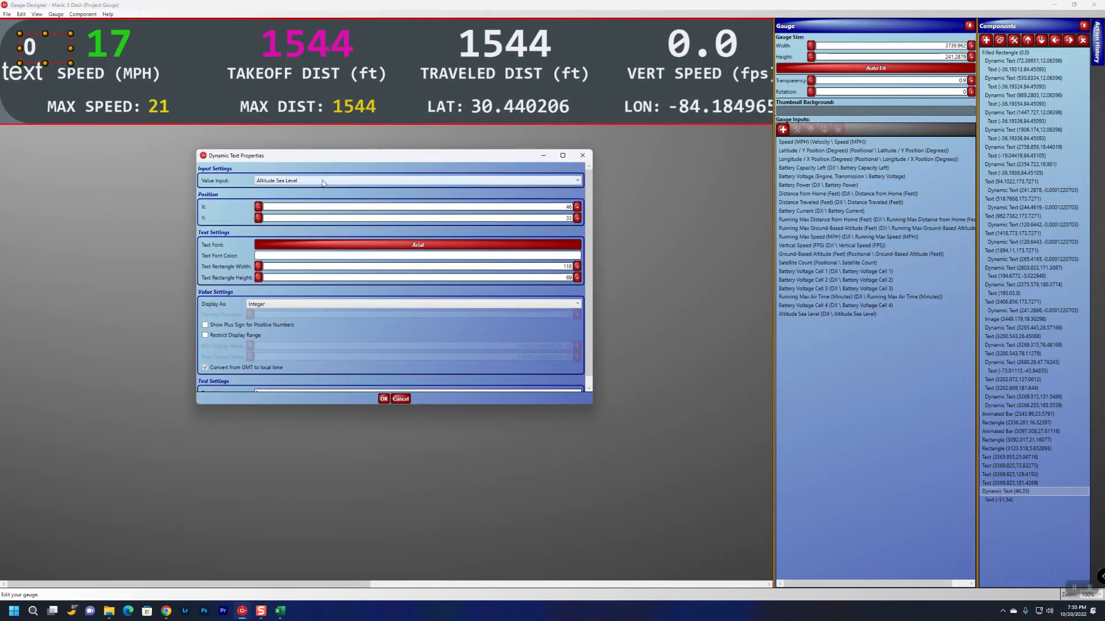
click(323, 181)
click(320, 156)
click(383, 400)
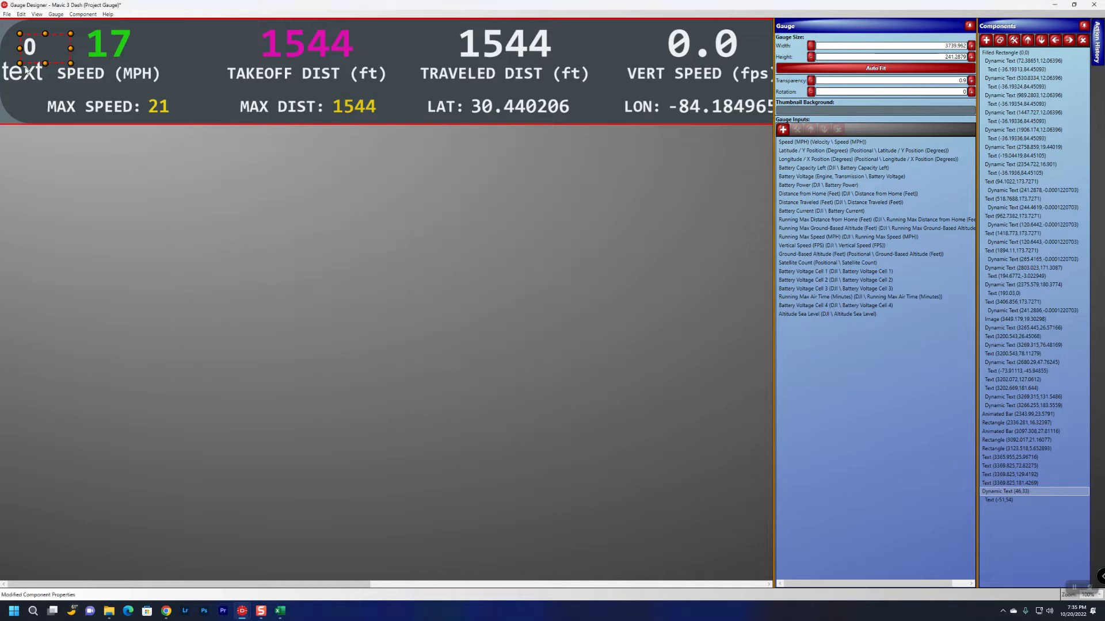
Set the small white dynamic text's value input to Speed (MPH), save the gauge and play the video as a test
double_click(34, 54)
click(300, 181)
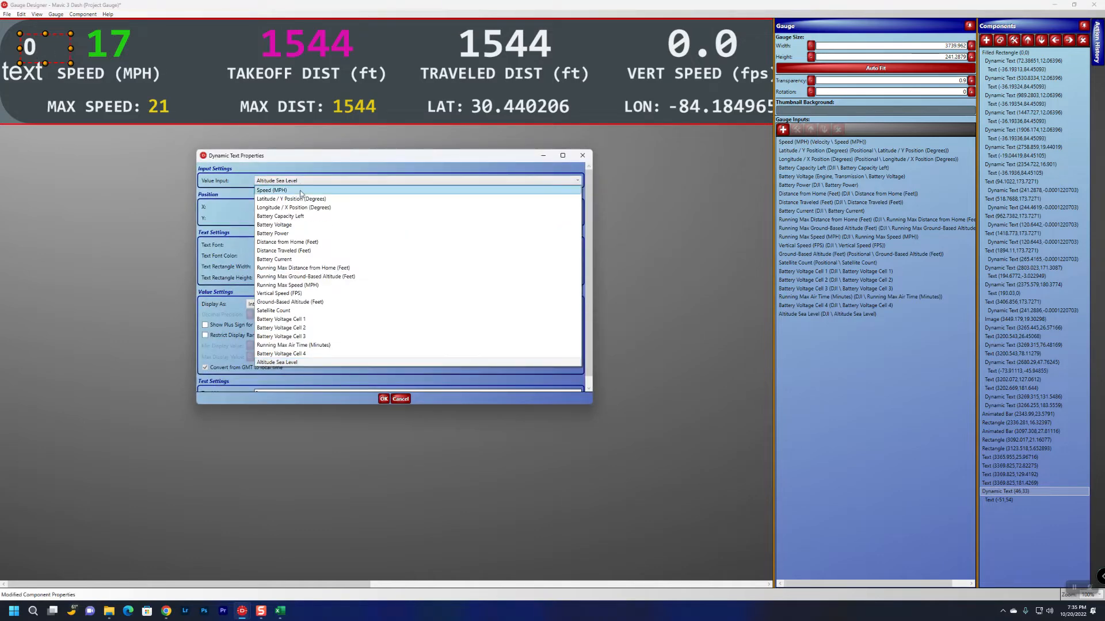
click(289, 185)
click(383, 399)
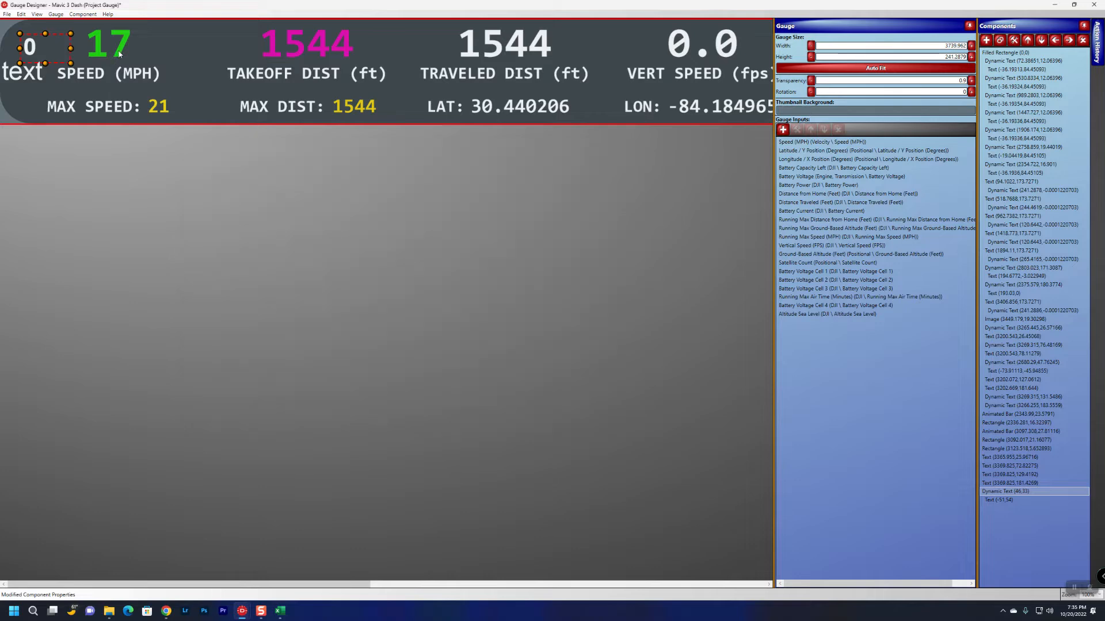
click(1094, 5)
click(524, 338)
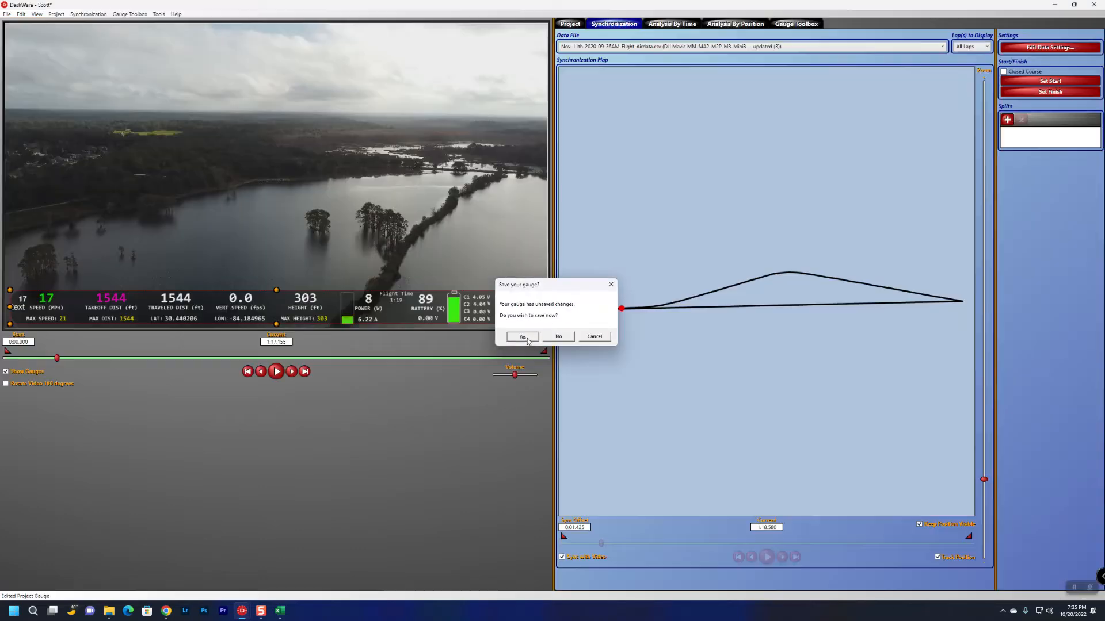
click(276, 371)
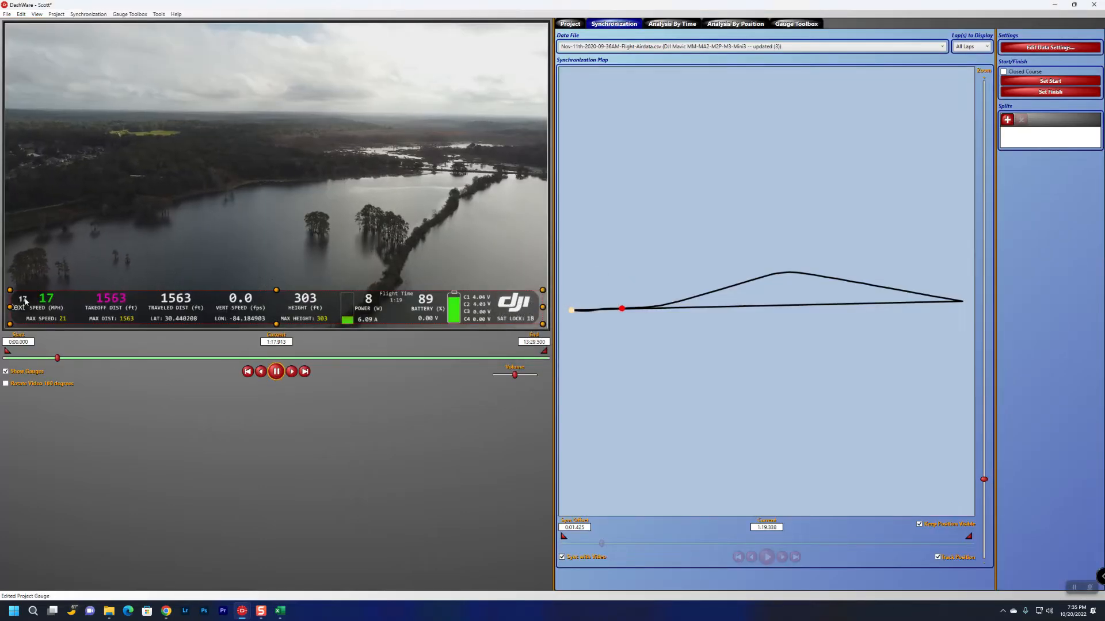
key(space)
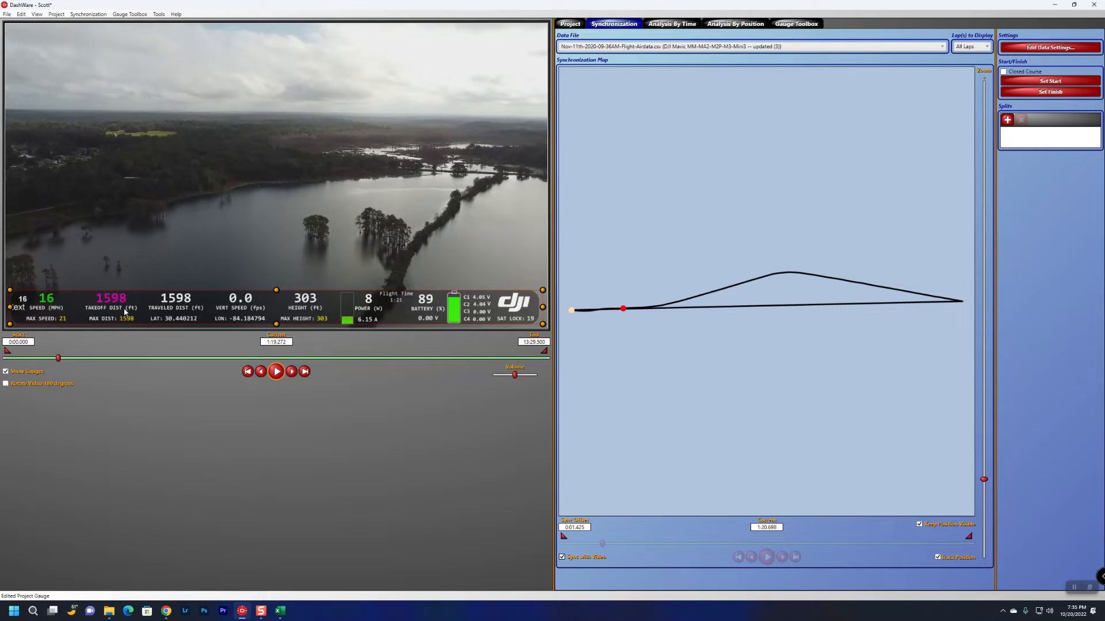
Set the small white dynamic text's value input to Altitude Sea Level, save the gauge and play the video to check it
double_click(21, 301)
double_click(42, 54)
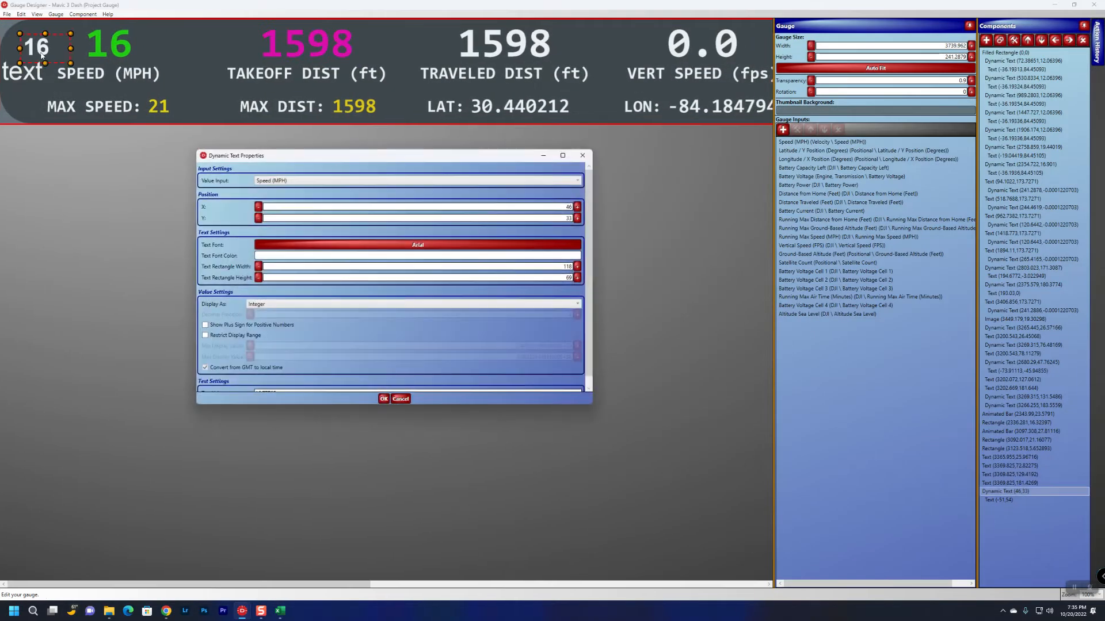
click(288, 180)
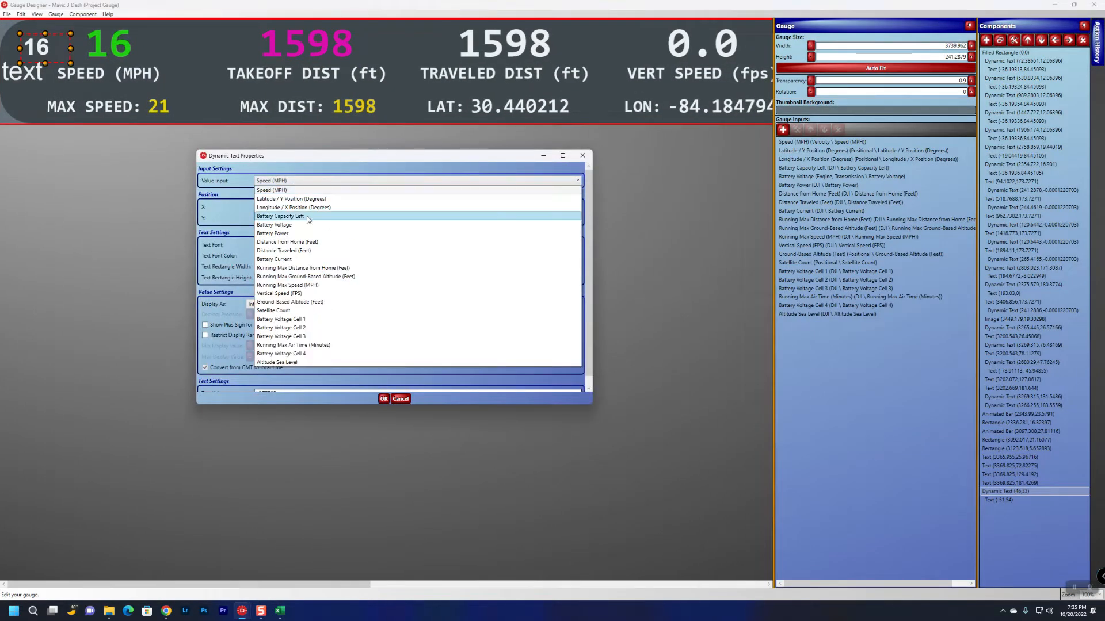
click(324, 362)
click(384, 400)
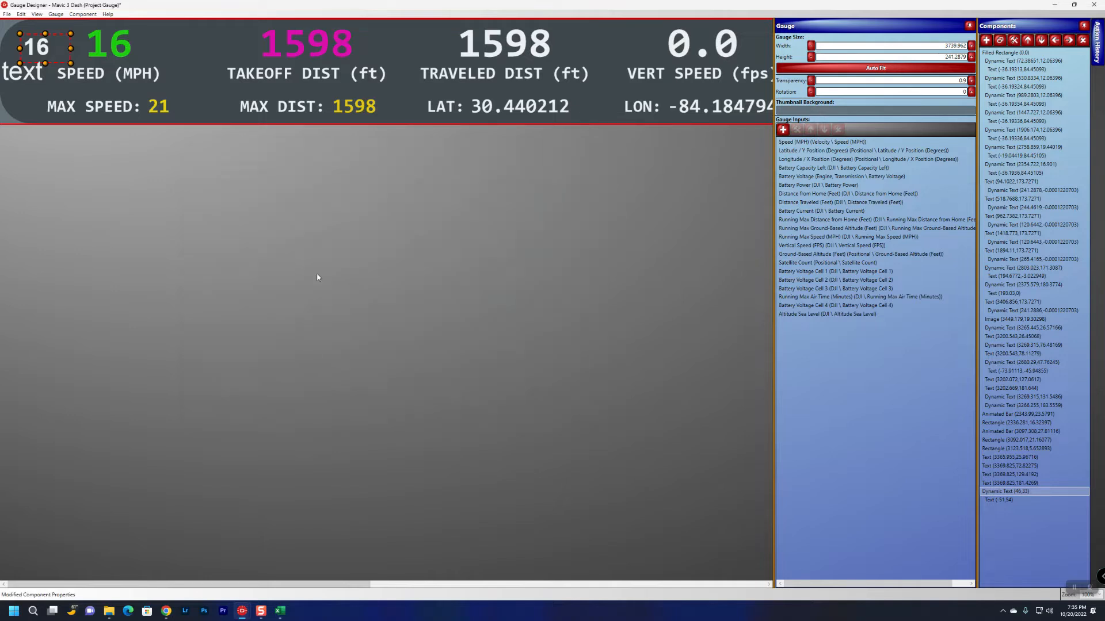
click(1094, 4)
click(520, 338)
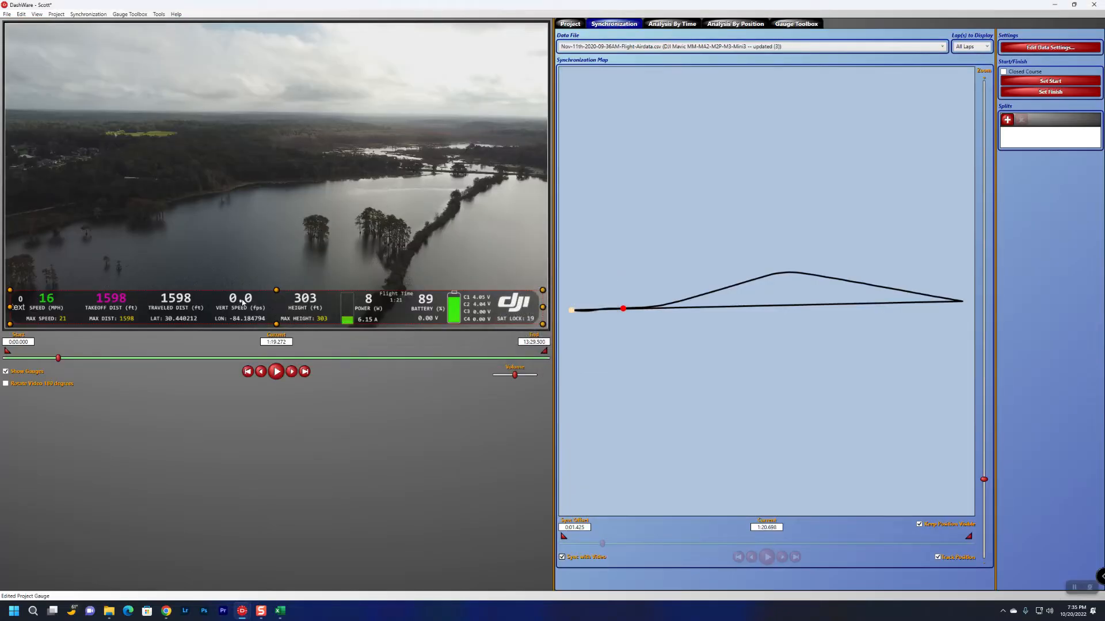
click(276, 371)
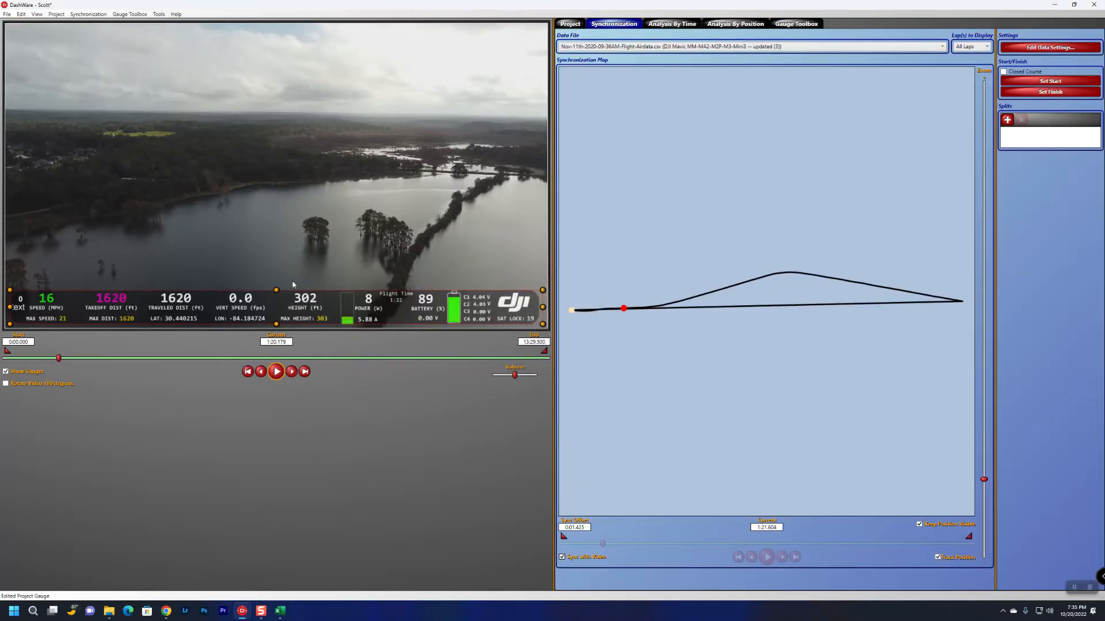
Inspect the properties of the C1 battery voltage text in the dashboard gauge as a reference
double_click(244, 315)
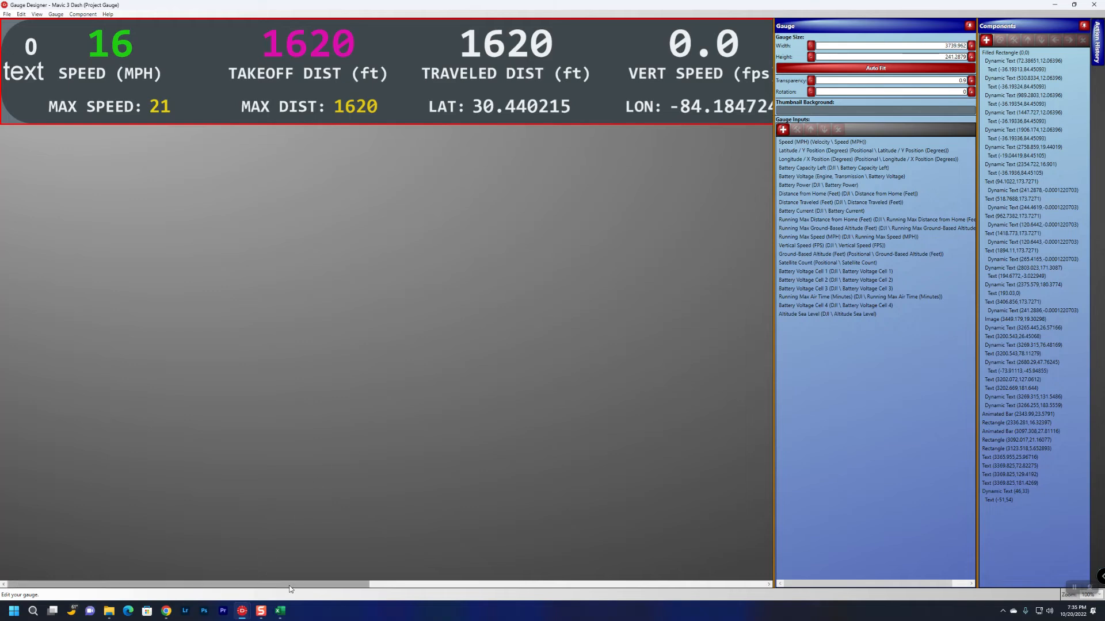
drag(292, 585, 711, 599)
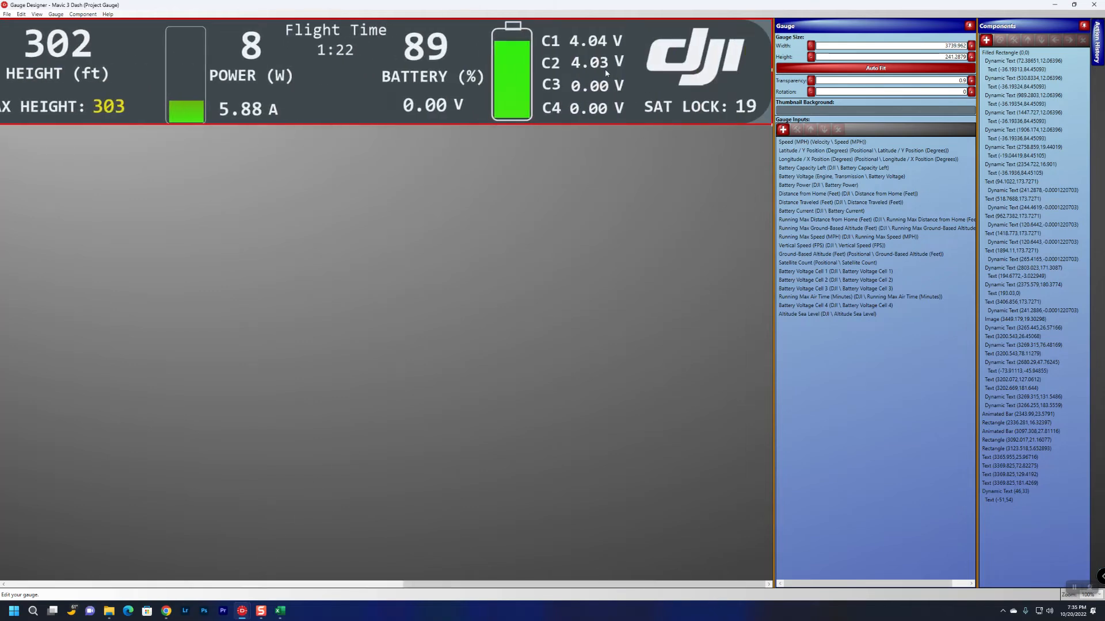
double_click(589, 45)
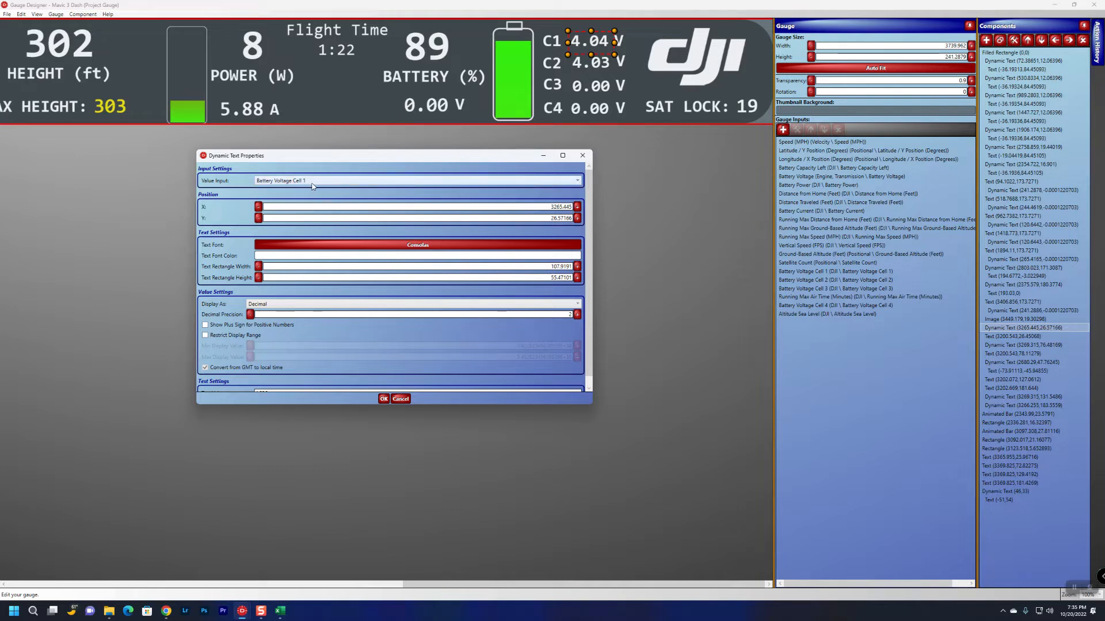
click(401, 399)
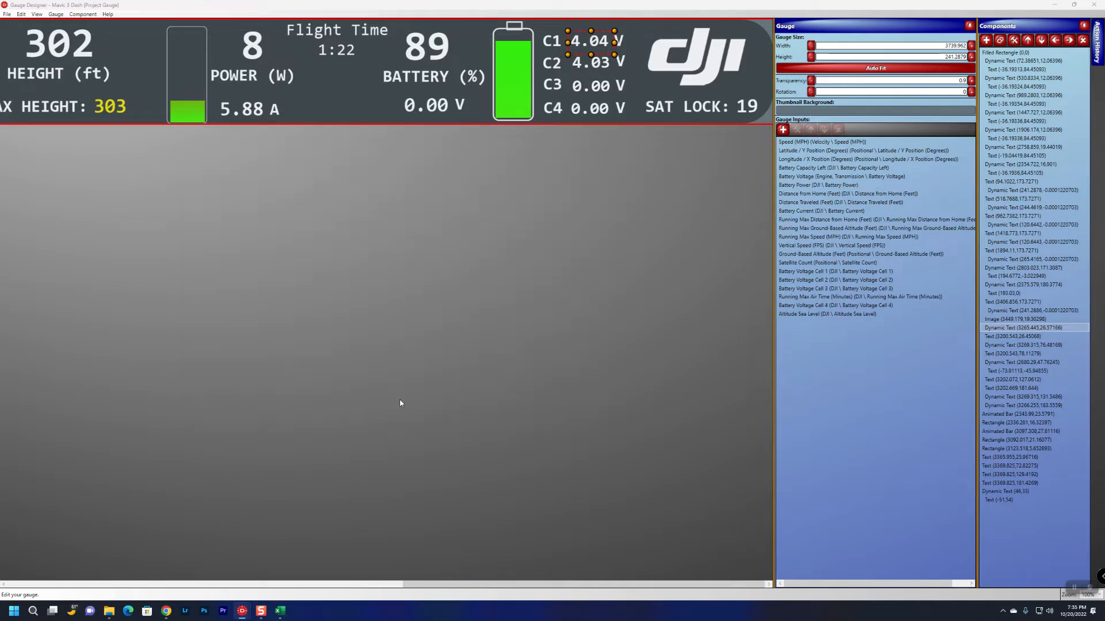
click(1093, 5)
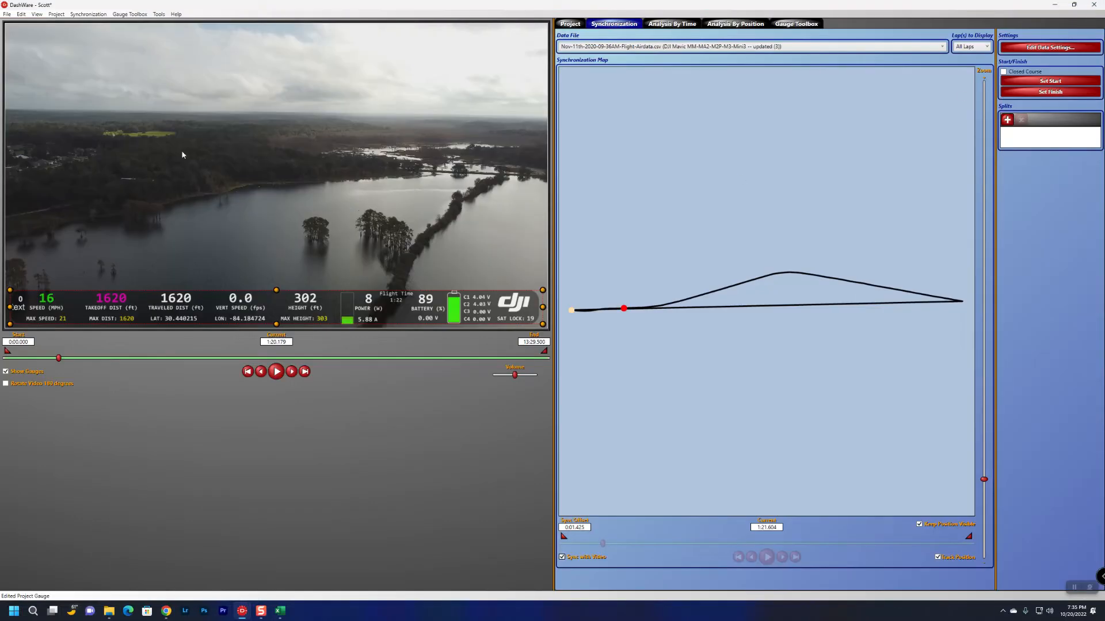
Open the data profile DJI Mavic MM-MA2-M2P-M3-Mini3 -- updated and inspect its voltageCell1 column mapping
click(7, 14)
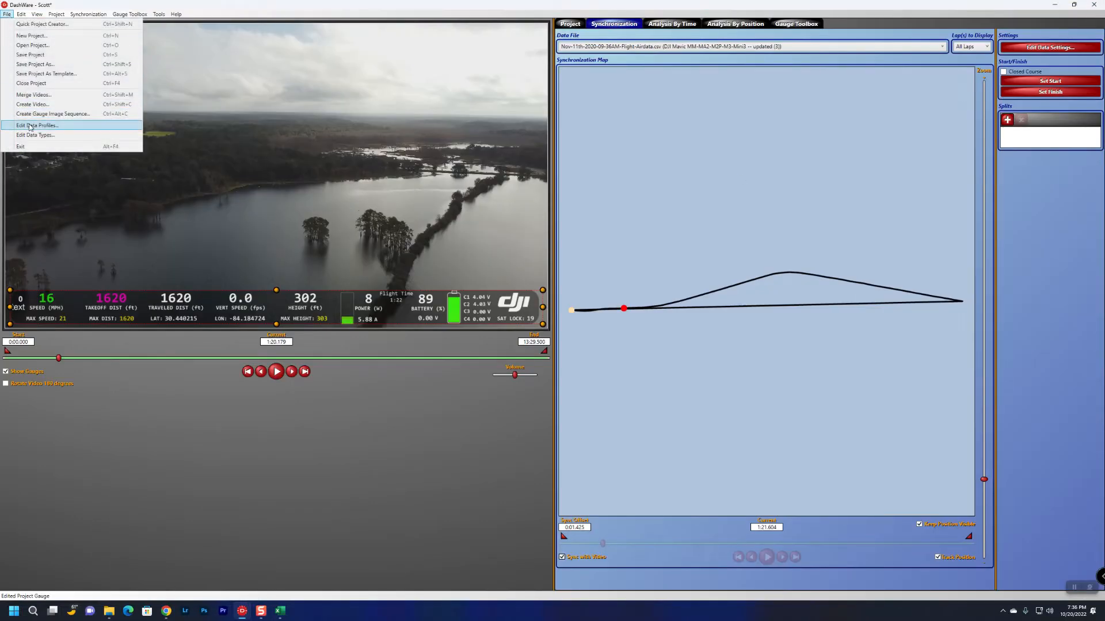
click(32, 126)
click(102, 43)
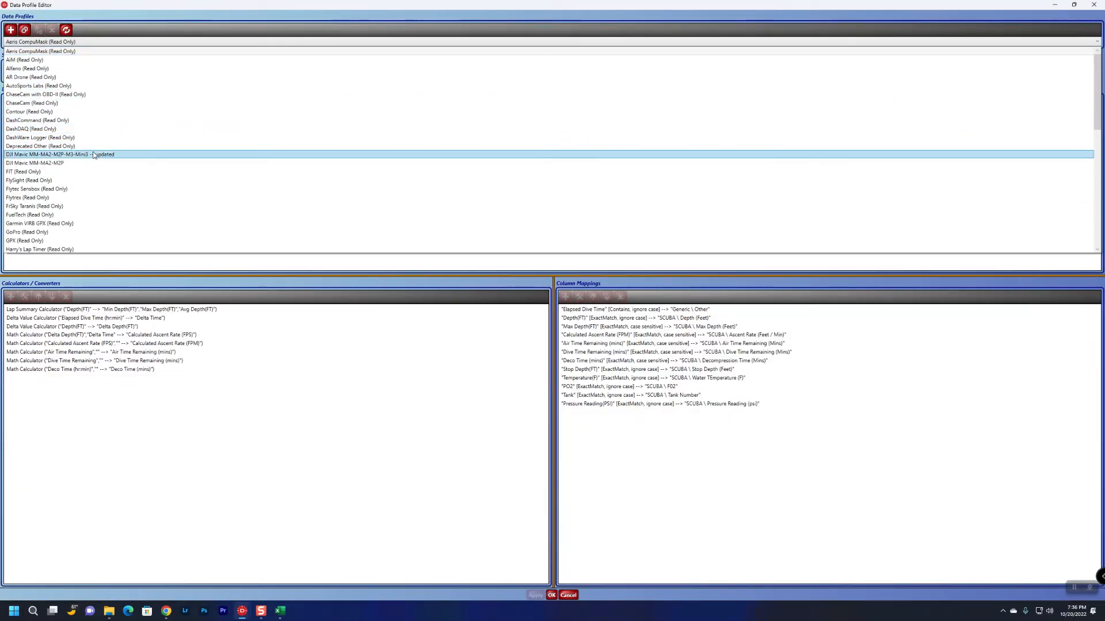
click(69, 150)
scroll(671, 518, down, 6)
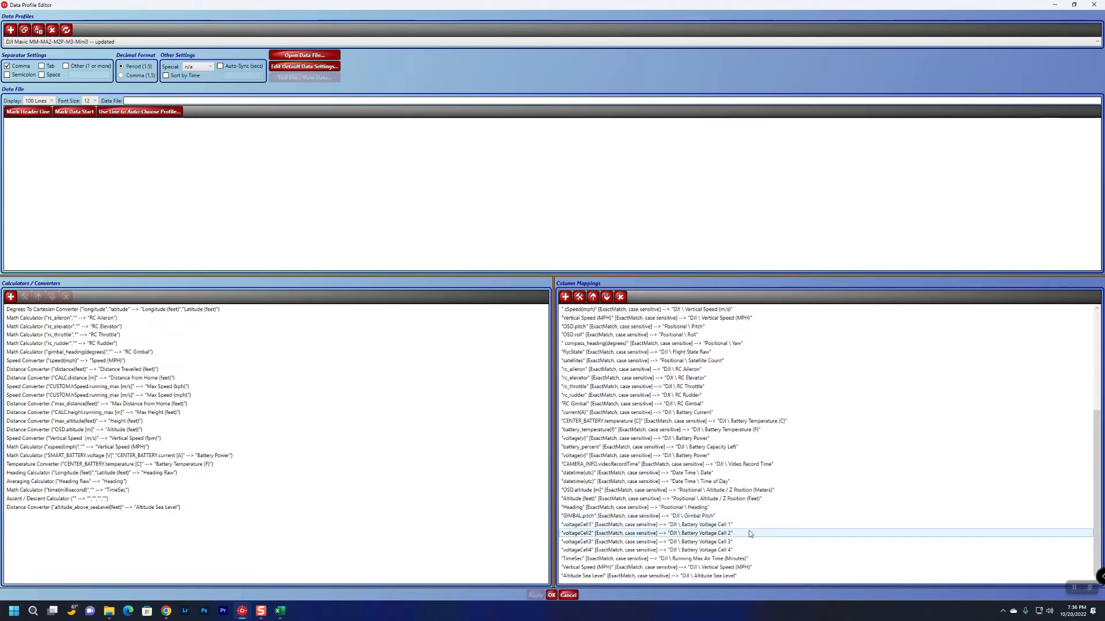
double_click(672, 525)
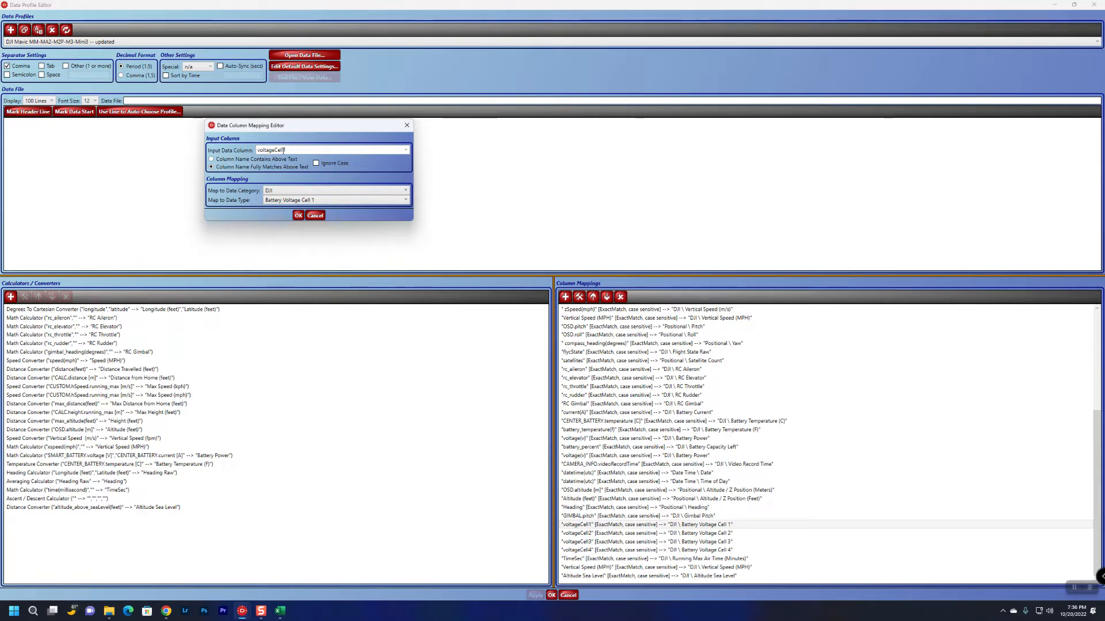
Switch to the flight data spreadsheet in Excel and compare the voltageCell1 column heading with the mapping's input column
click(280, 611)
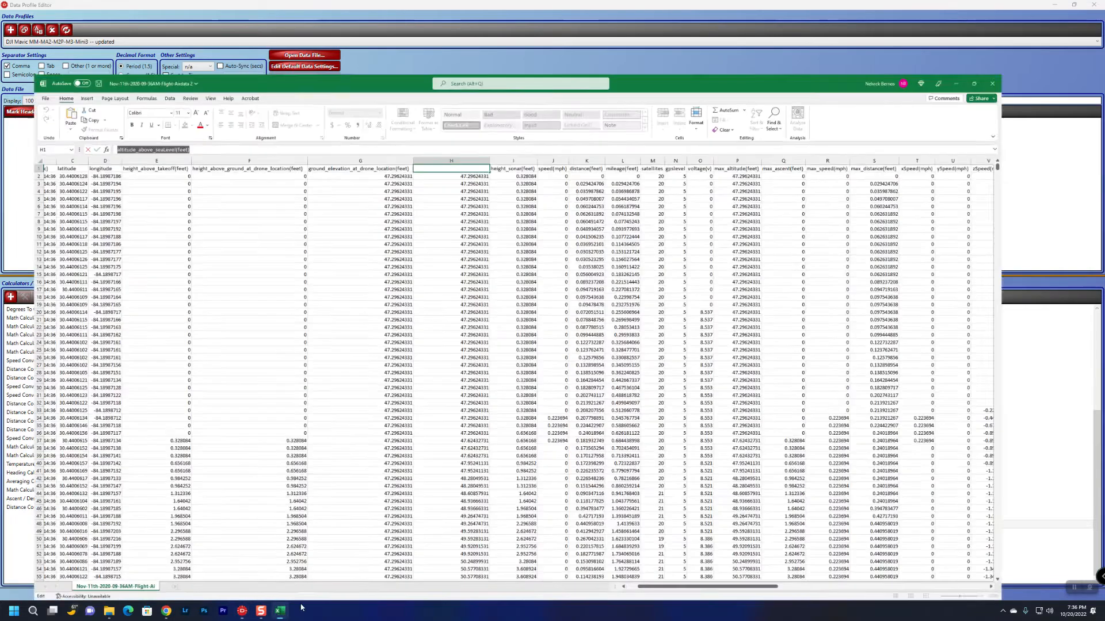
drag(802, 585, 974, 586)
click(723, 108)
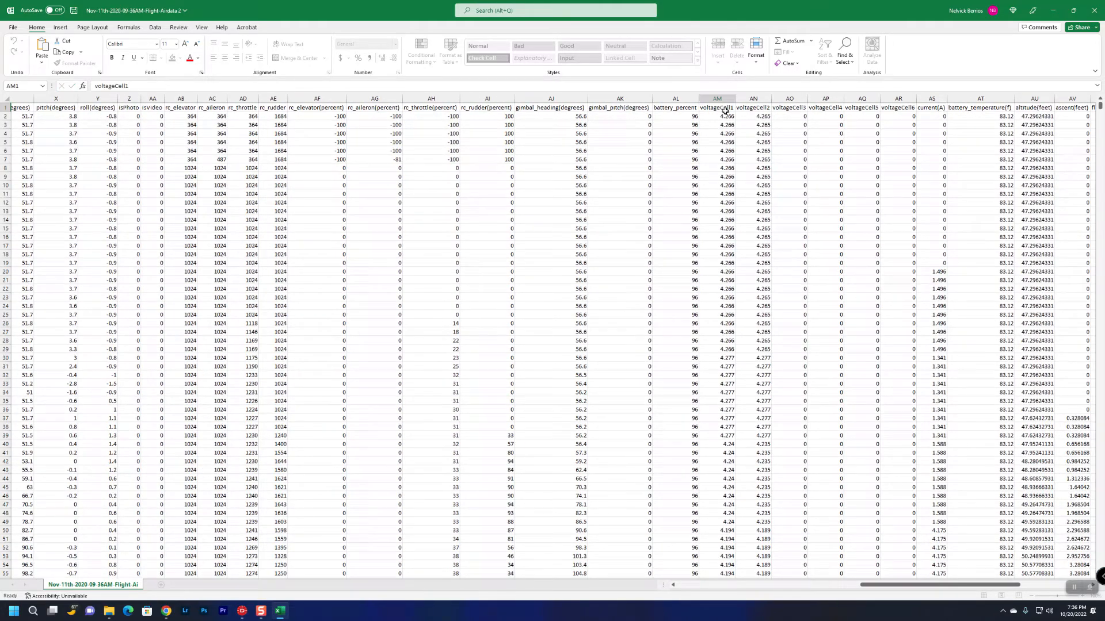
click(730, 150)
click(732, 265)
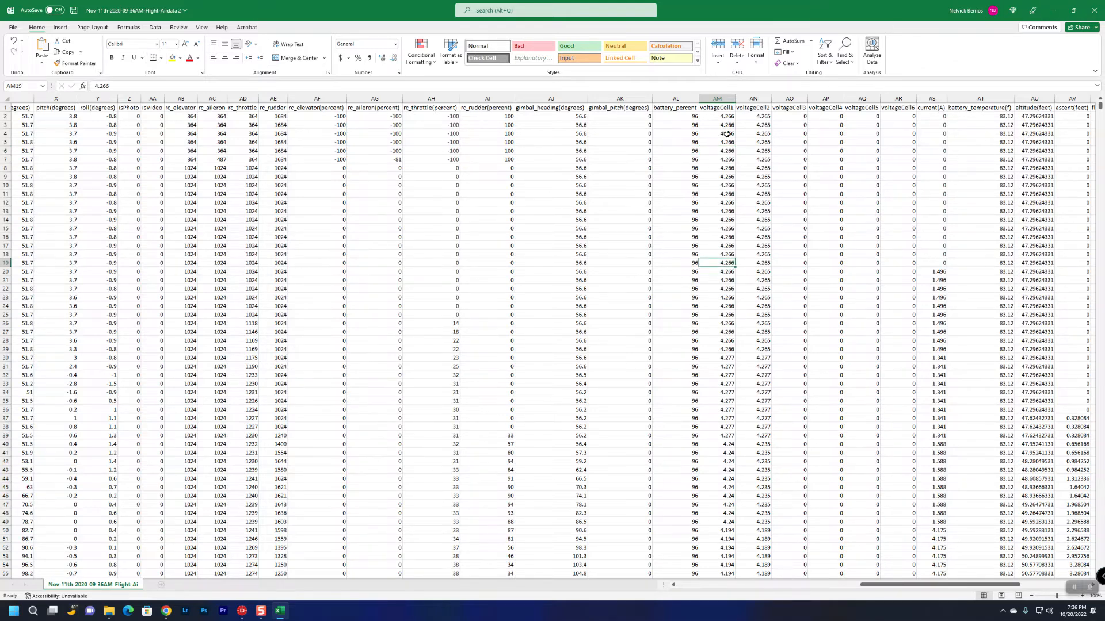
click(716, 109)
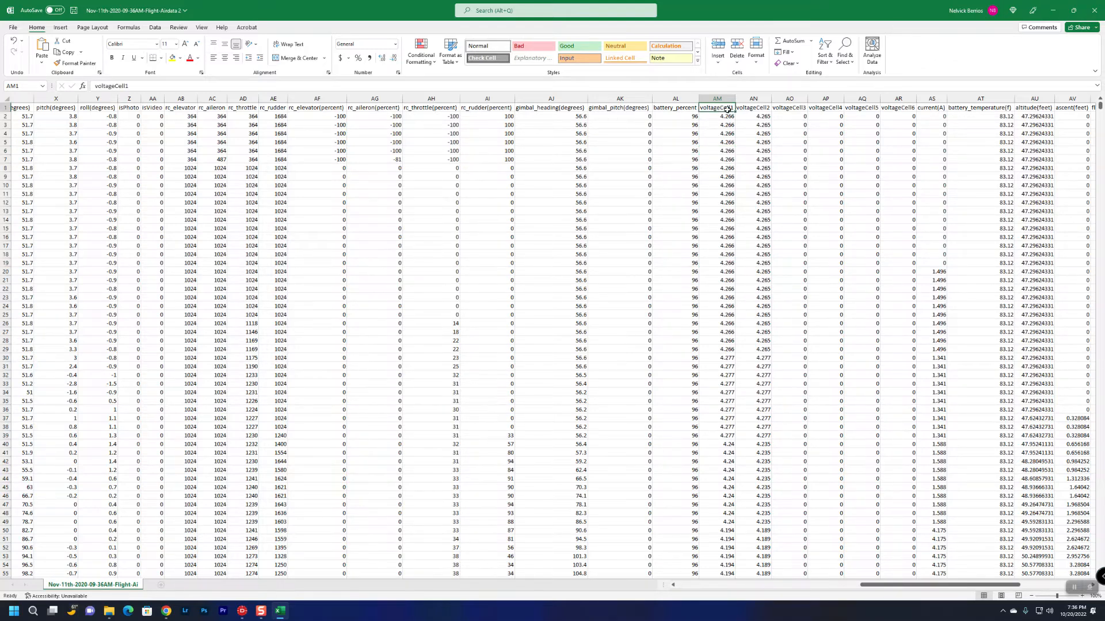
click(1053, 11)
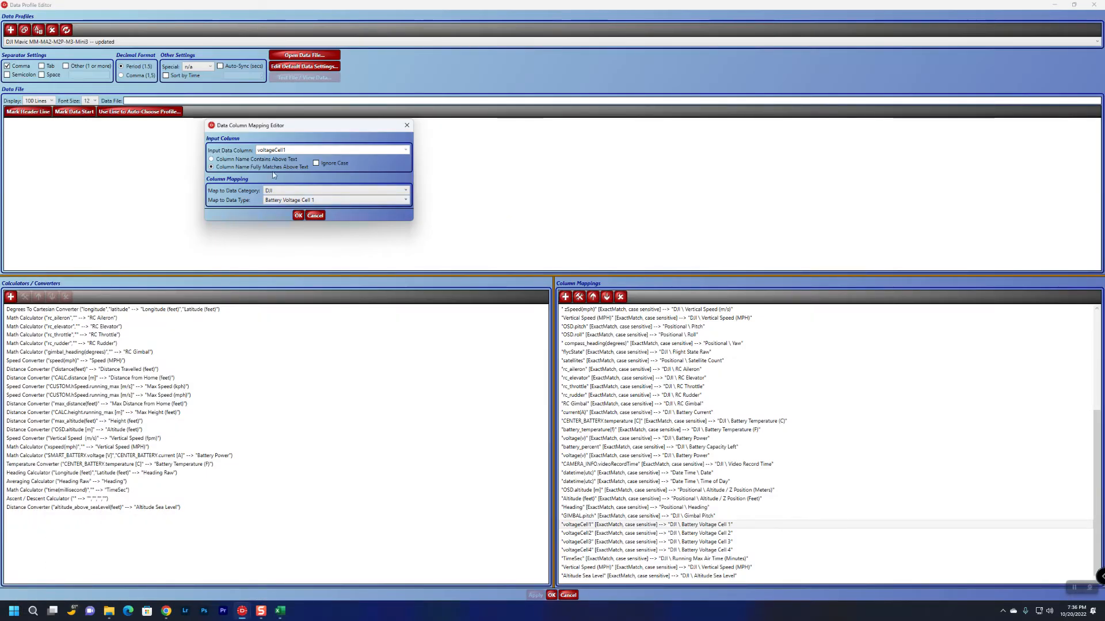
Leave the voltageCell1 mapping unedited, look through the profile's column mappings and converters, and close the data profile editor
click(316, 217)
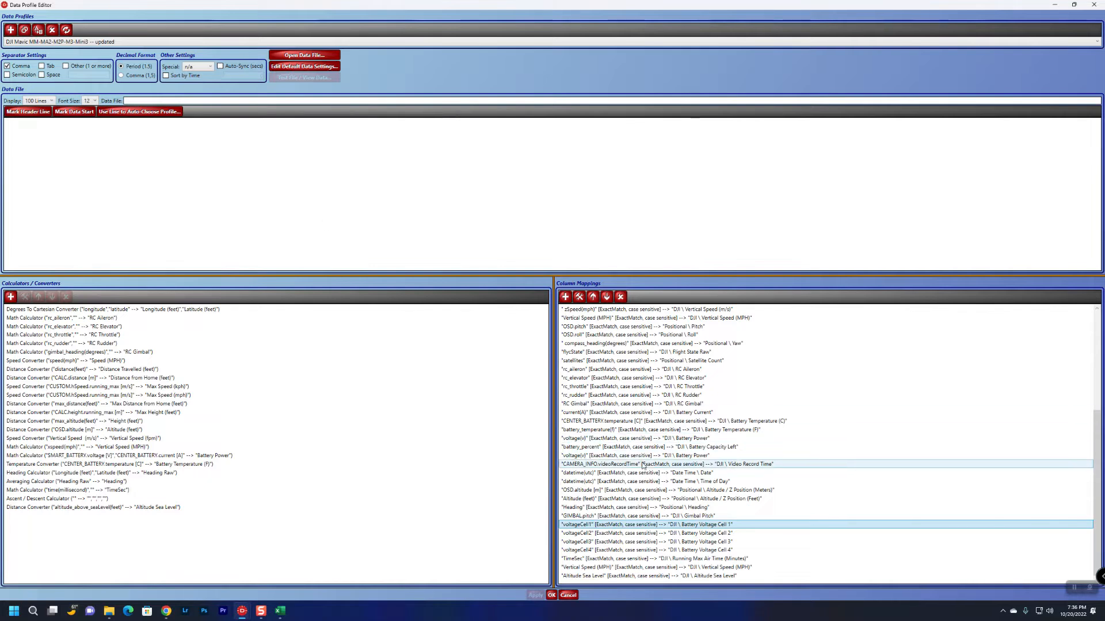
click(648, 386)
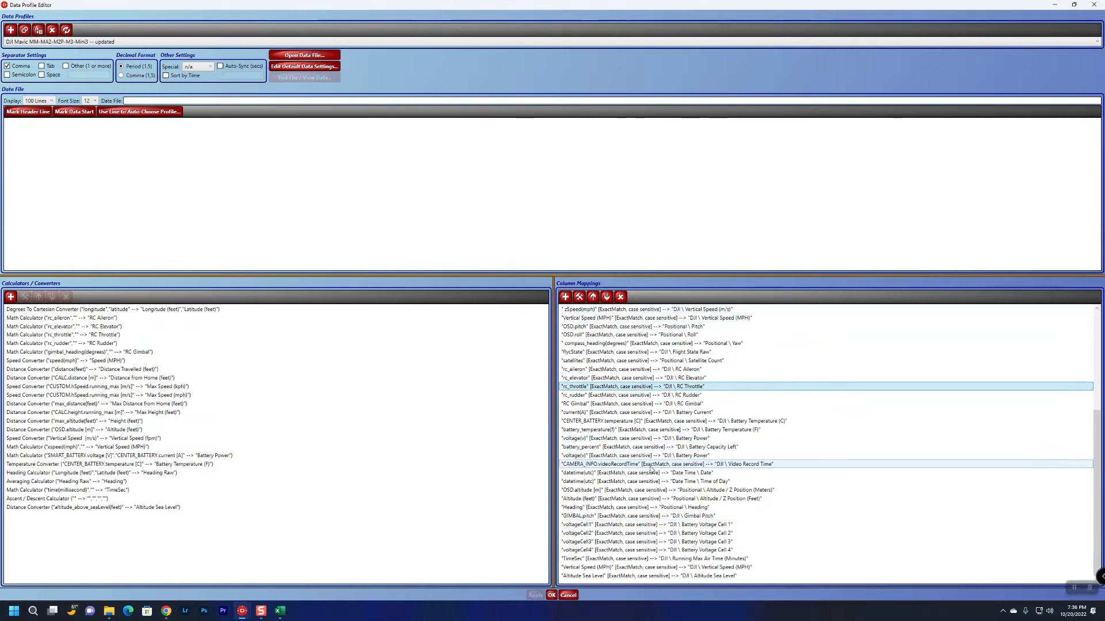
scroll(687, 490, up, 4)
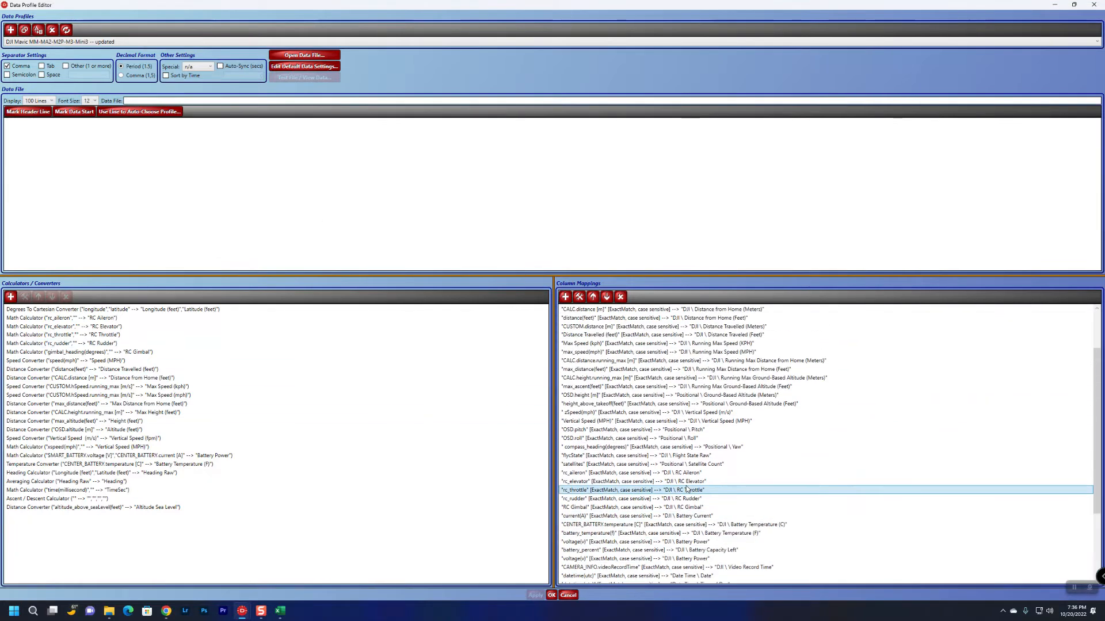
scroll(686, 490, up, 3)
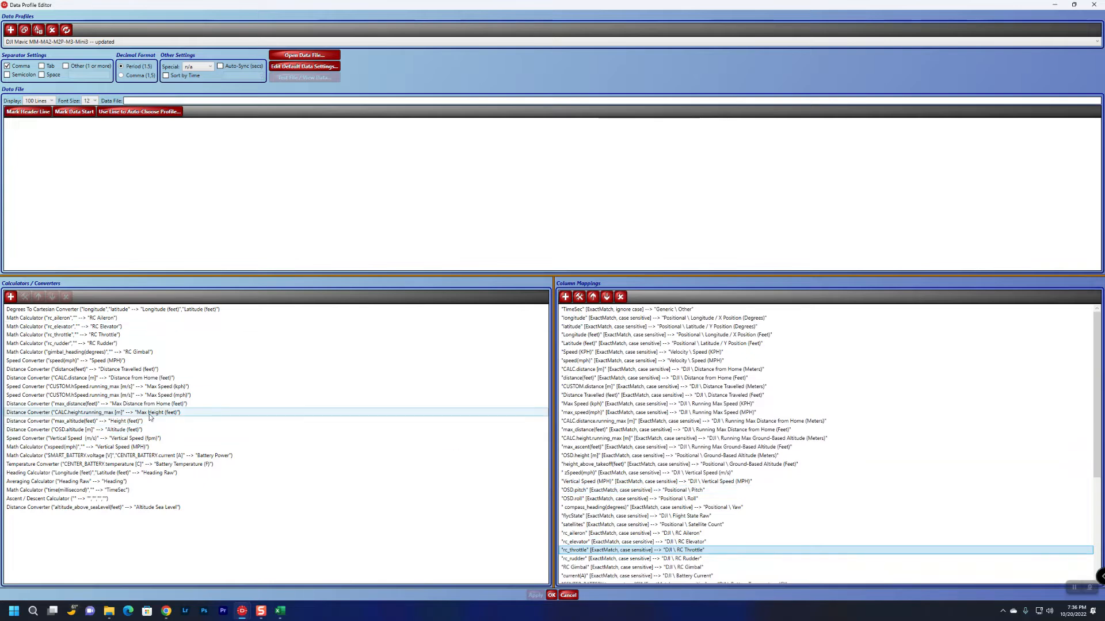
click(551, 596)
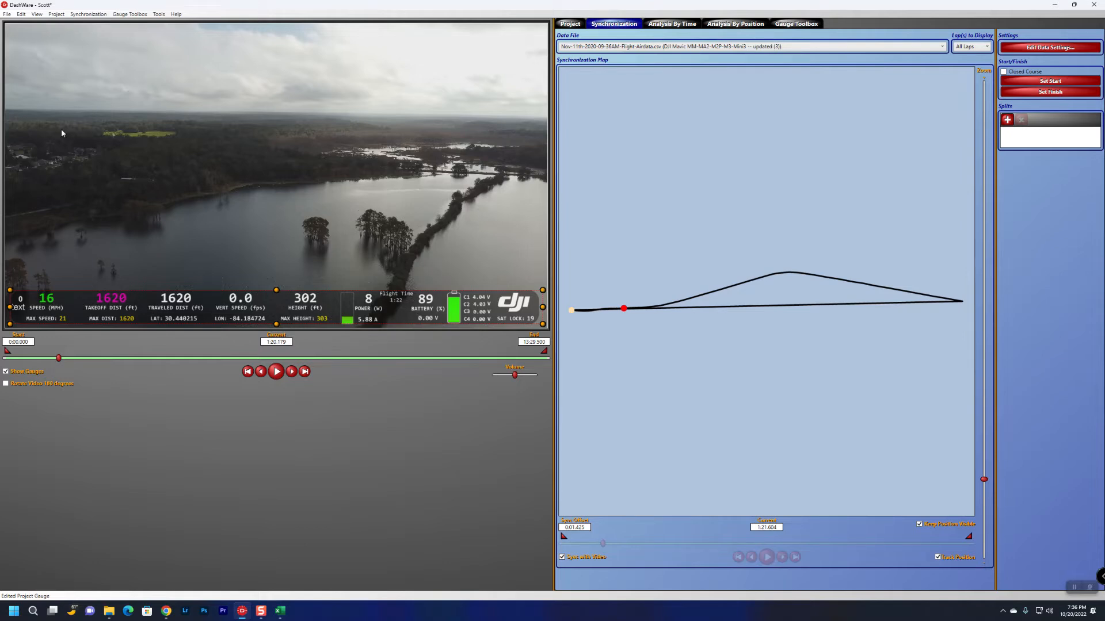
Create a new gauge in the gauge toolbox named Croma Key 1
click(318, 201)
click(810, 23)
click(579, 85)
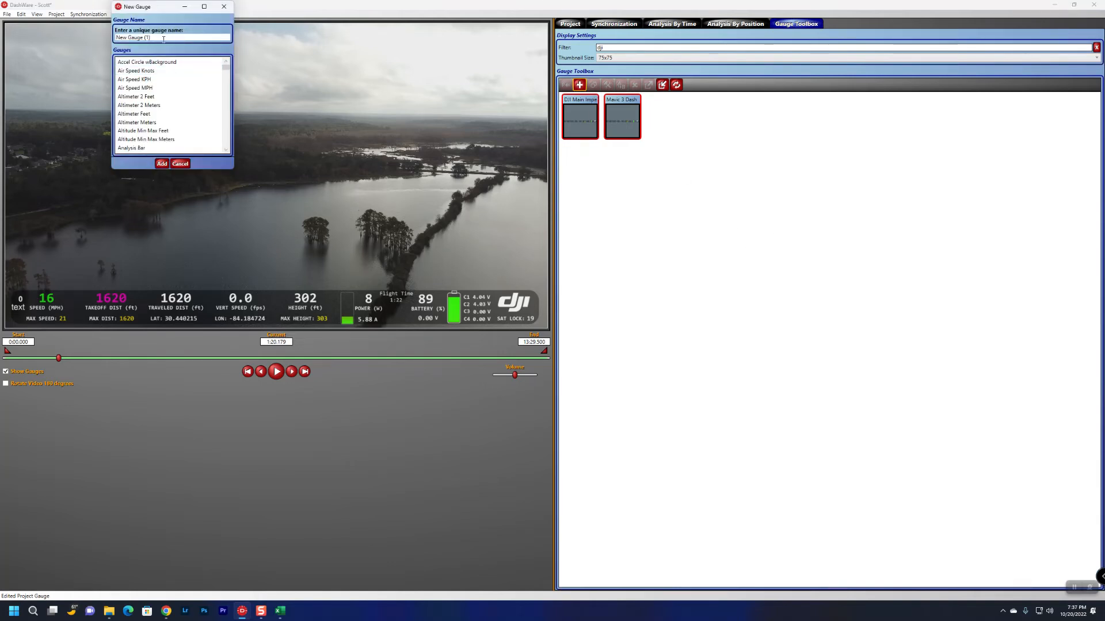
drag(163, 39, 83, 46)
text(Croma Key)
click(161, 163)
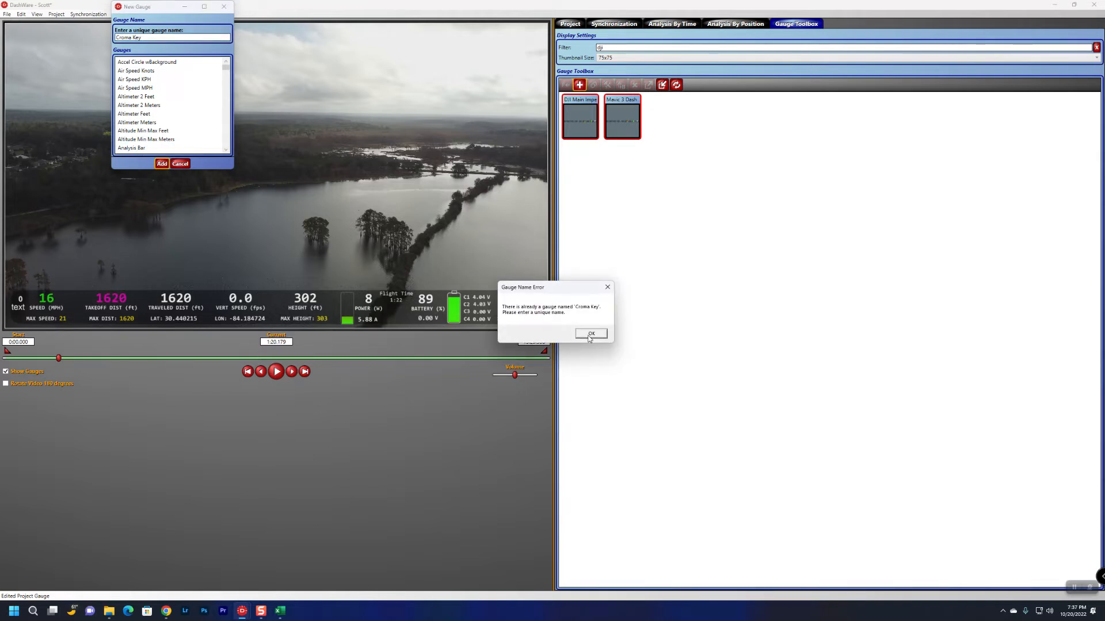
click(591, 334)
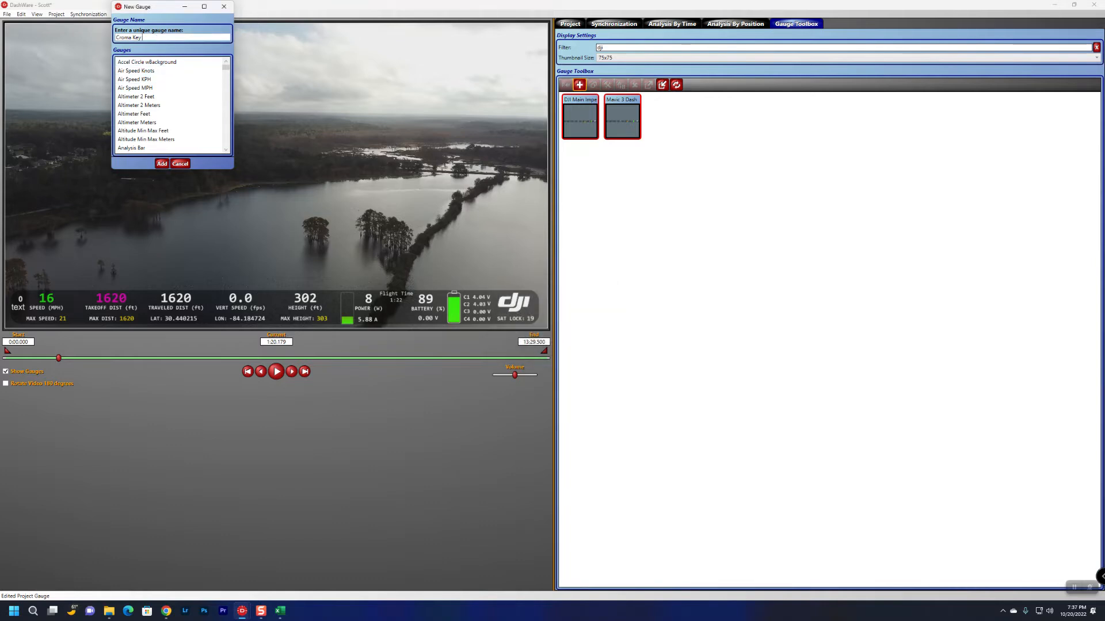
text(1)
click(161, 163)
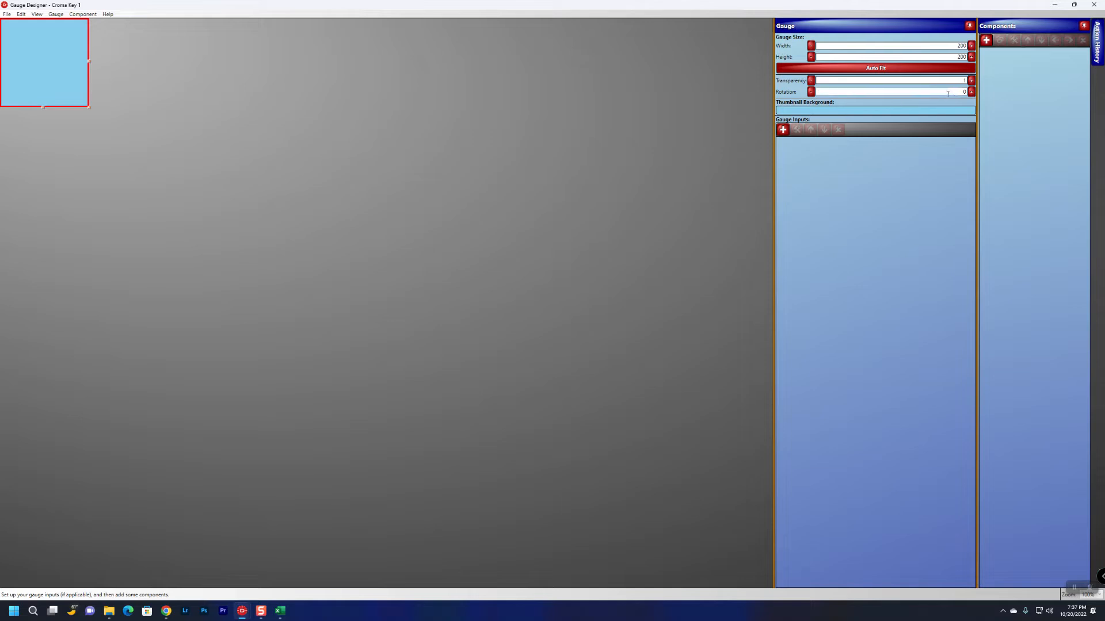
Add a filled rectangle component and enlarge it to about 207 by 209 so it covers the whole gauge area
click(985, 40)
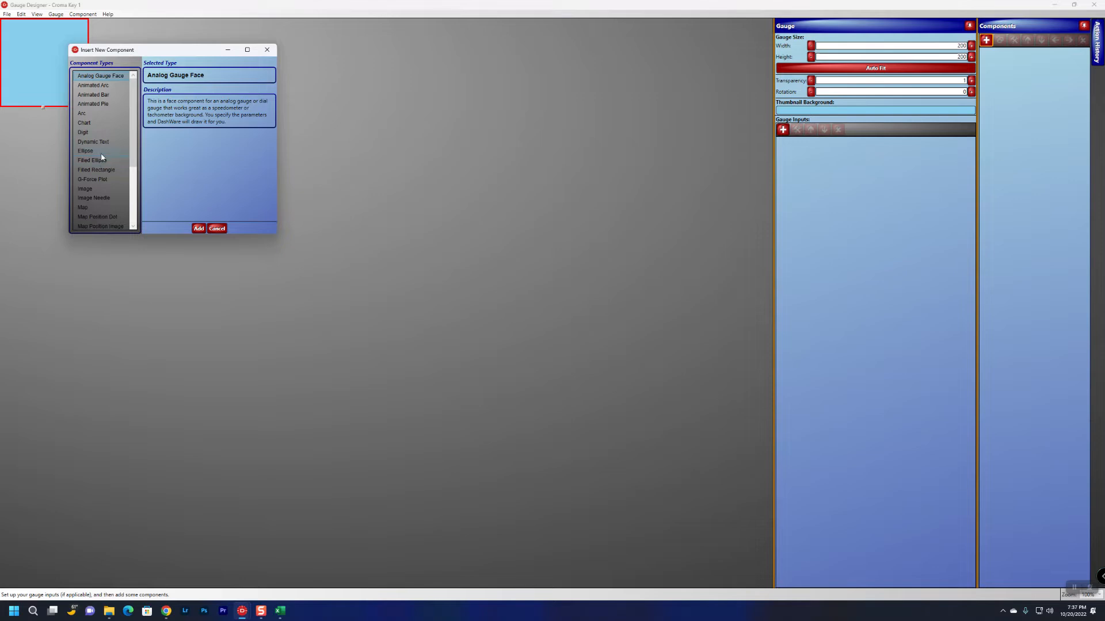
click(101, 170)
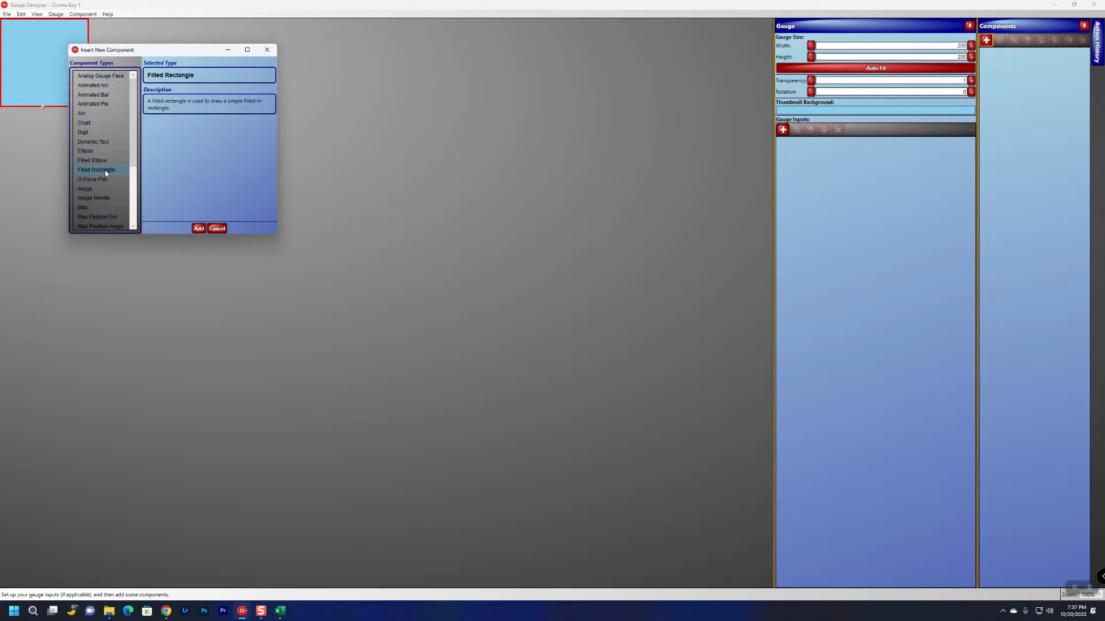
click(199, 229)
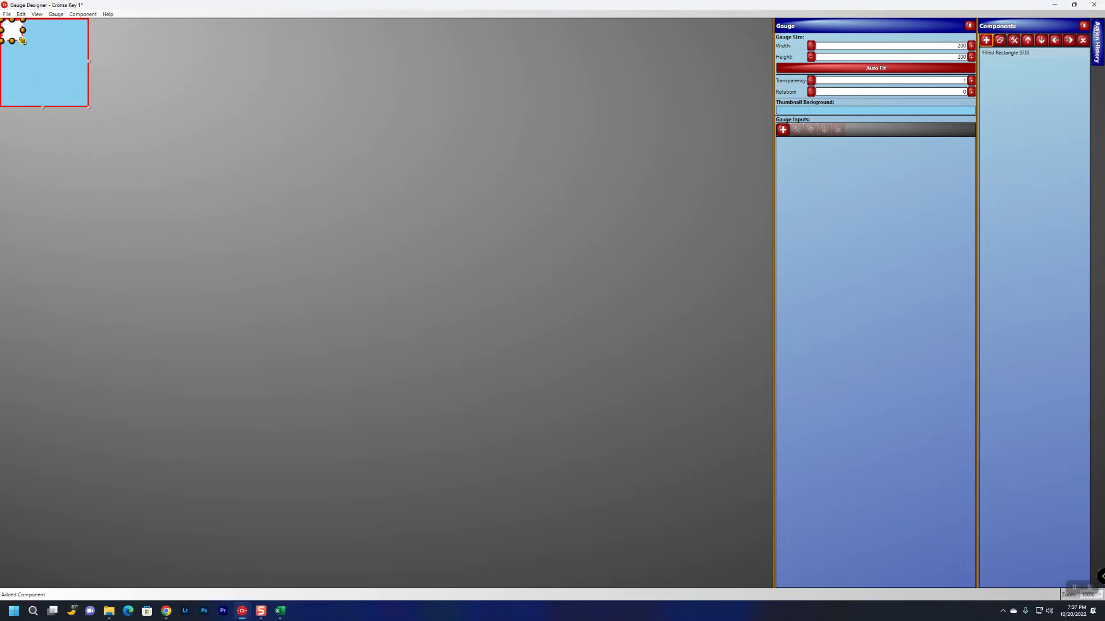
drag(23, 41, 90, 109)
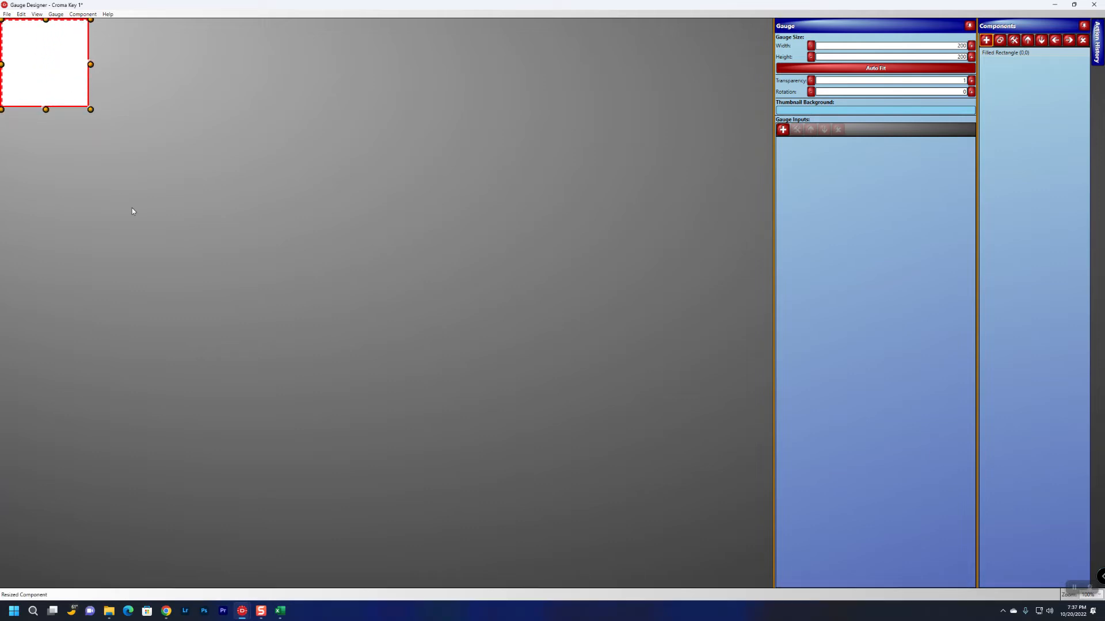
Set the rectangle's fill color to blue, RGB 16, 40, 235, then close the gauge designer and save the gauge
double_click(25, 73)
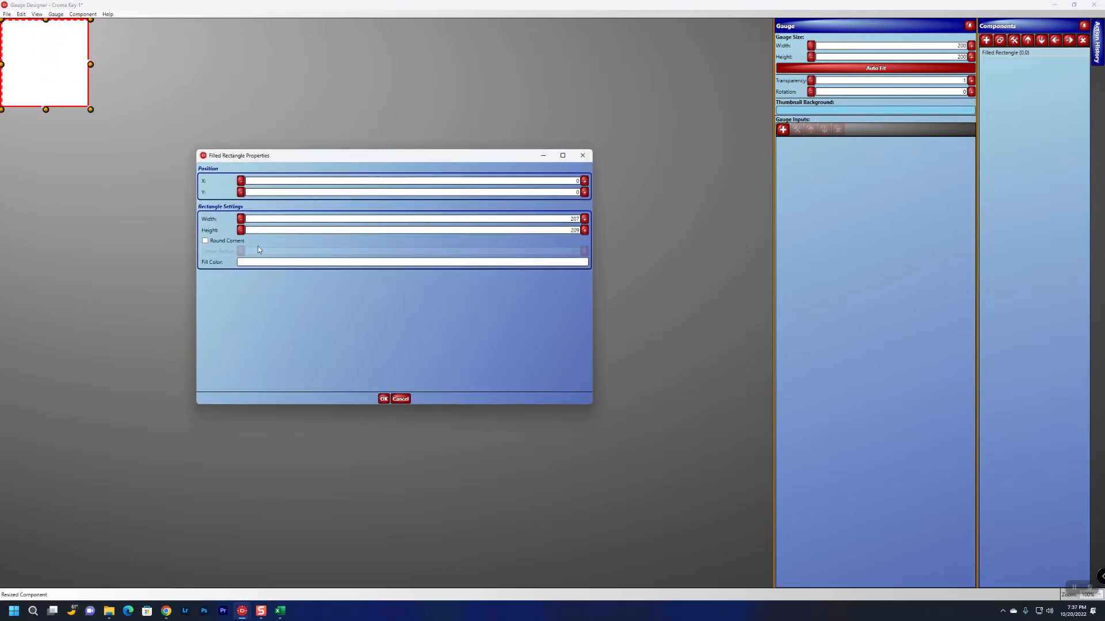
click(279, 261)
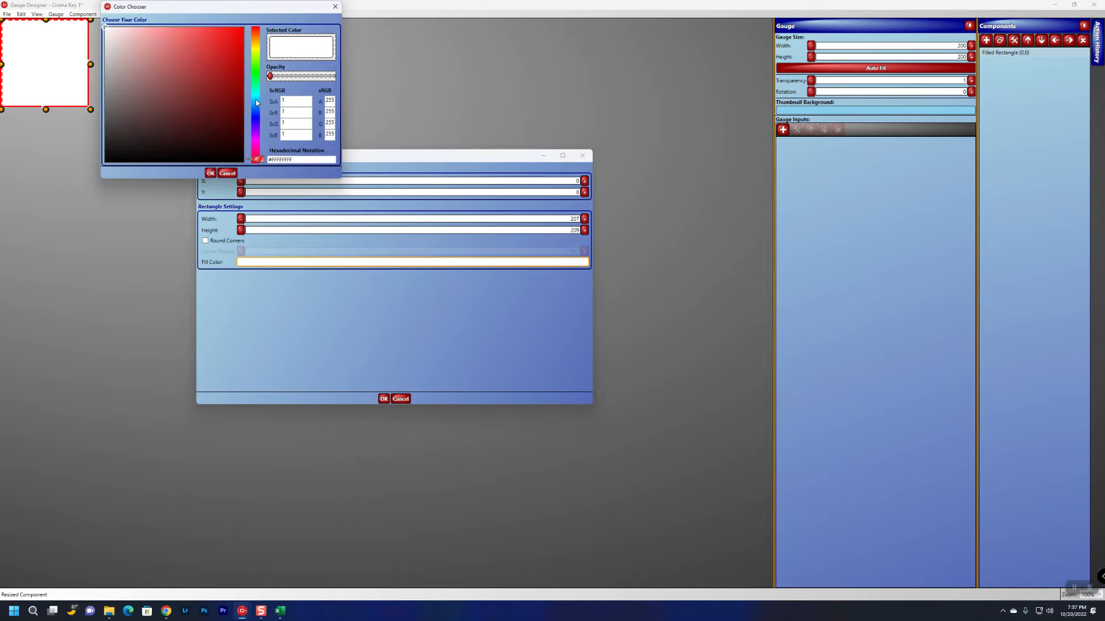
click(257, 118)
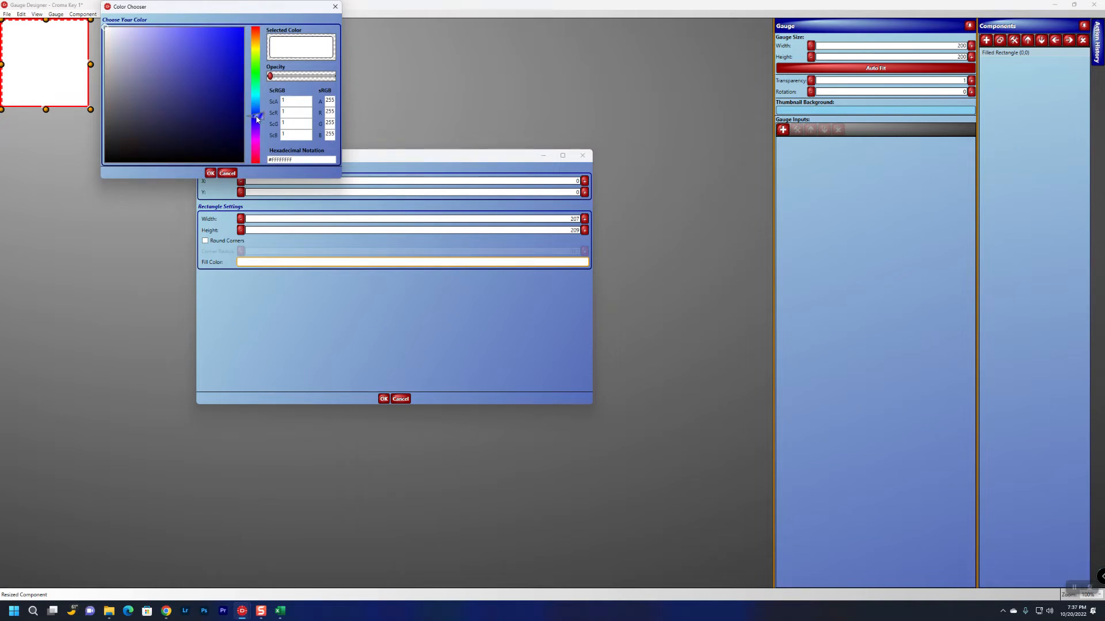
mouse_move(257, 117)
mouse_down()
mouse_move(260, 79)
mouse_move(240, 85)
mouse_move(241, 42)
mouse_up()
drag(259, 82, 261, 118)
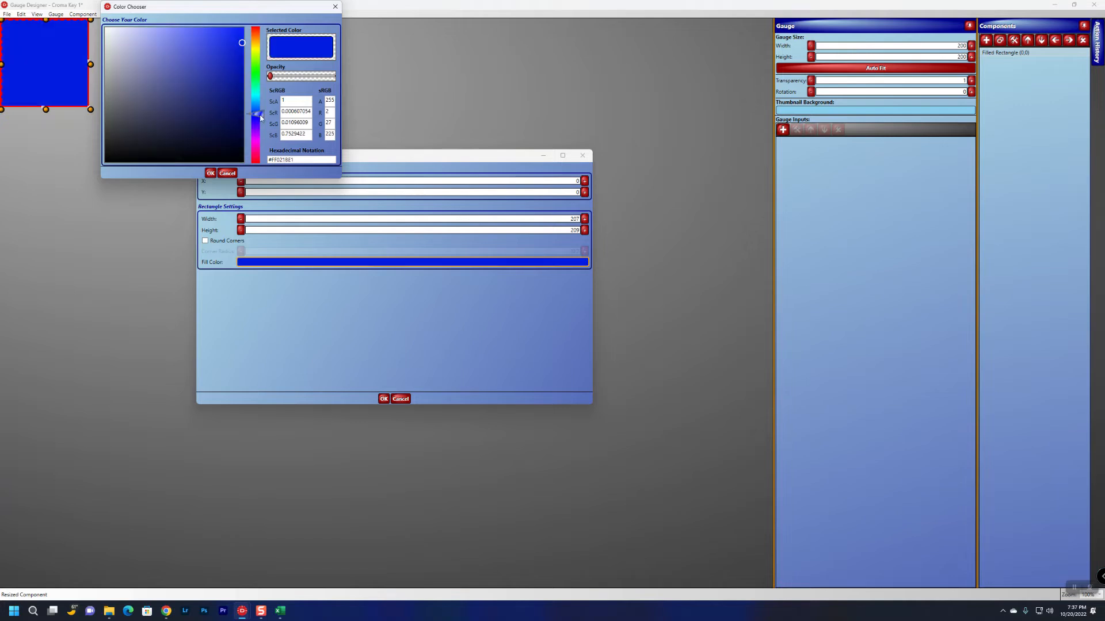
click(234, 38)
drag(233, 38, 234, 37)
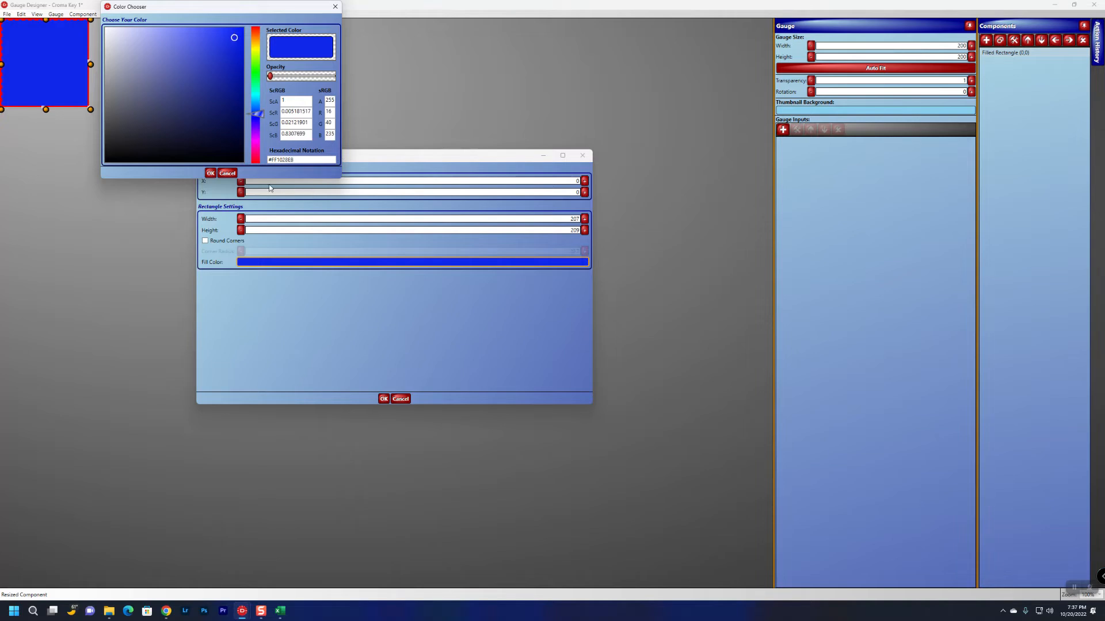
click(211, 173)
click(383, 398)
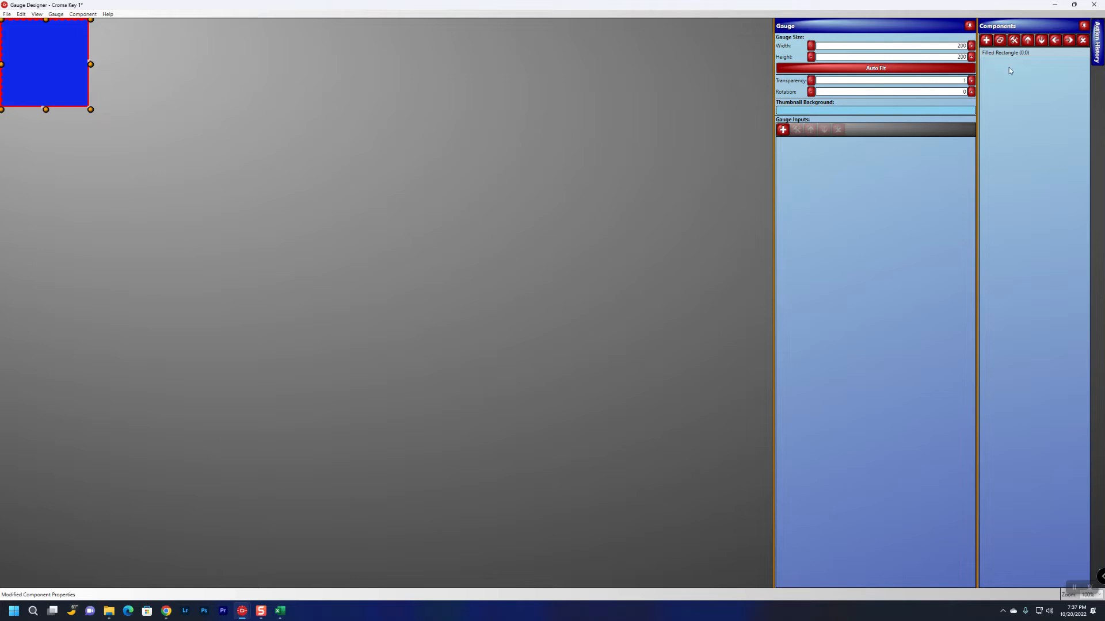
click(1094, 4)
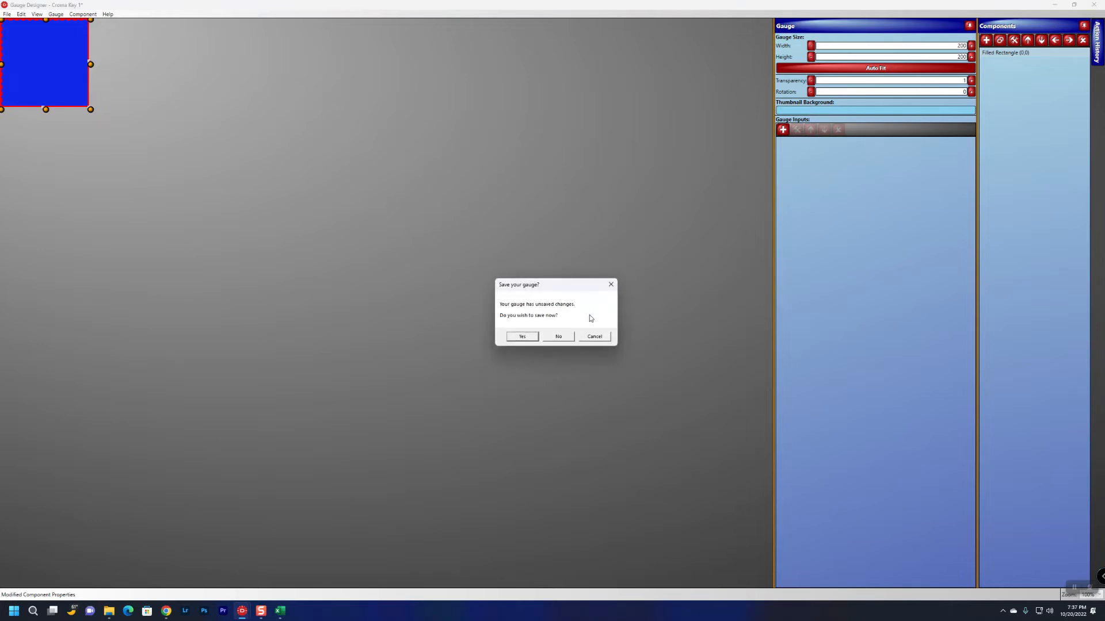
click(522, 337)
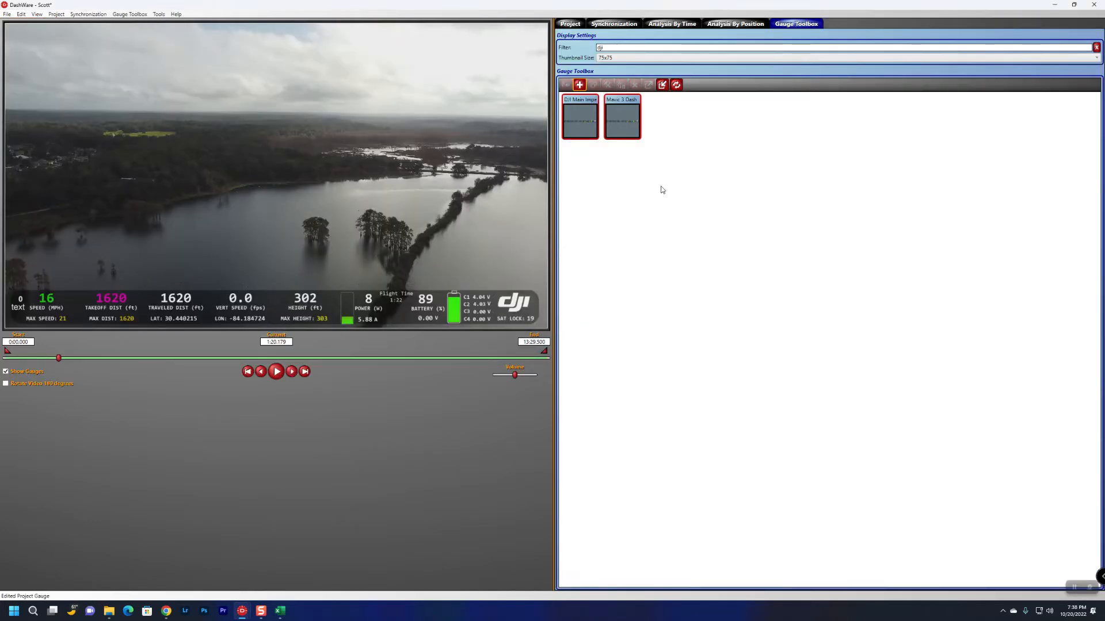
Filter the gauge toolbox by "crom" and add the Croma Key 1 gauge to the project
drag(621, 46, 563, 50)
text(crom)
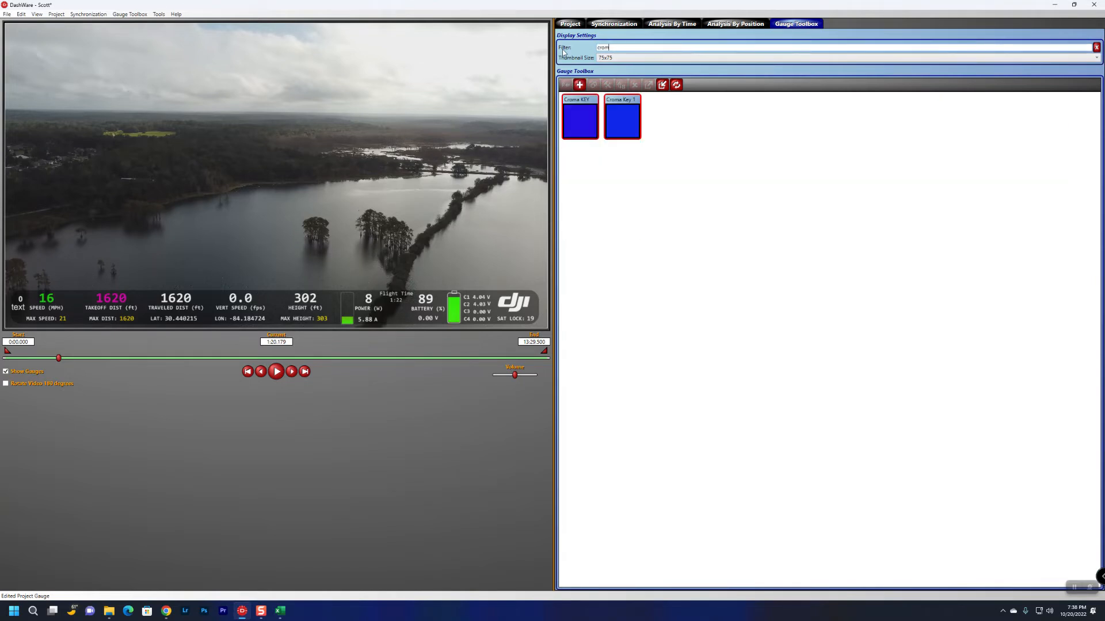
double_click(620, 115)
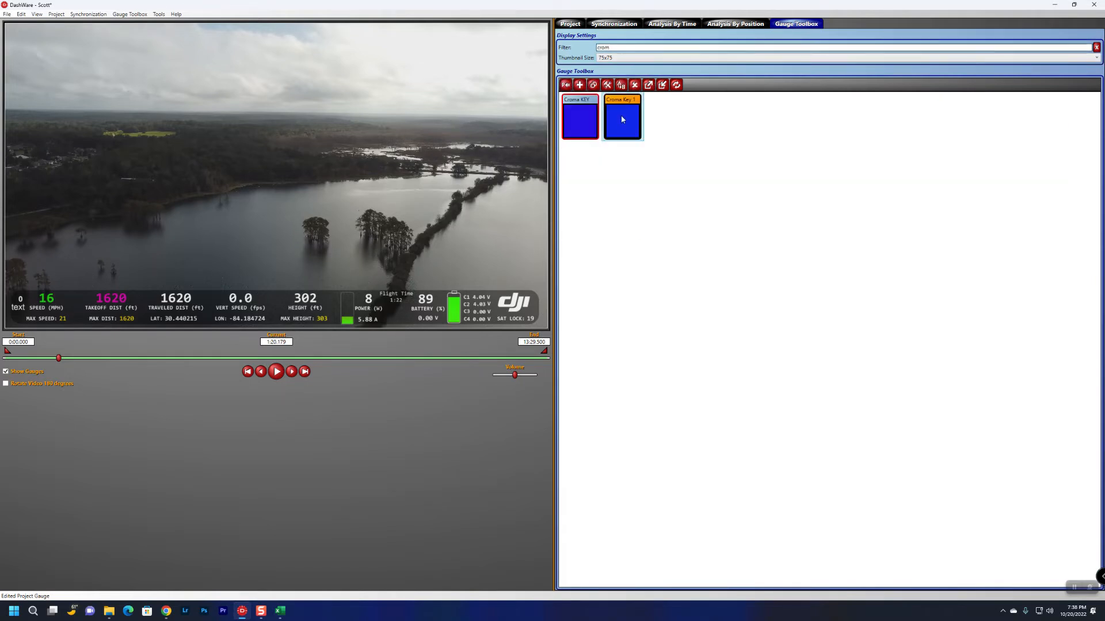
click(1093, 4)
drag(190, 140, 277, 177)
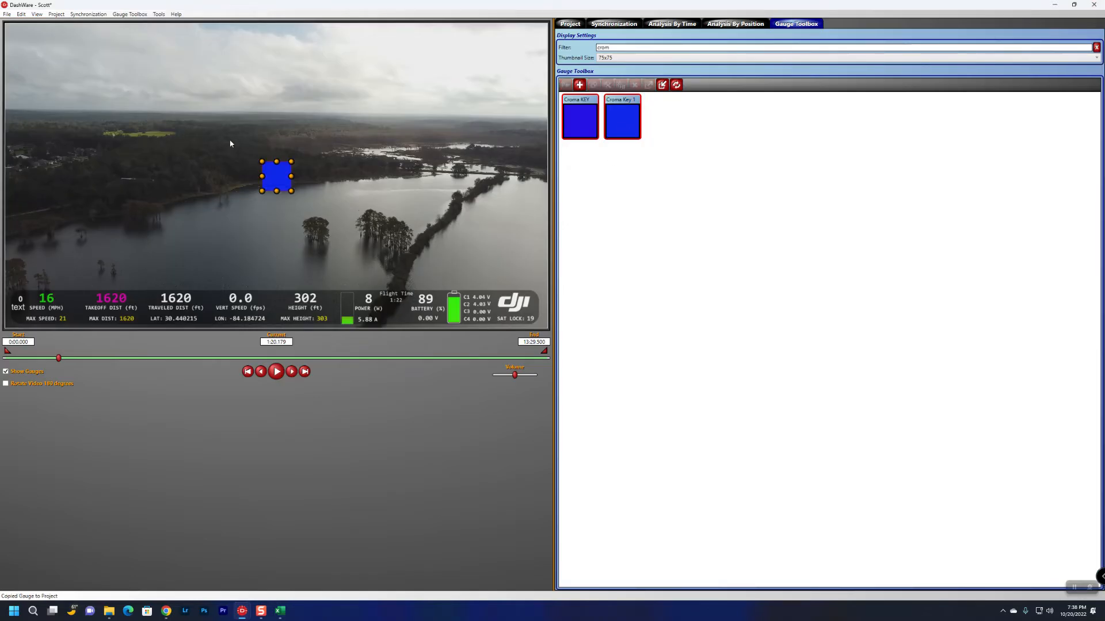
Enlarge the blue Croma Key 1 gauge until it covers the entire video frame
drag(96, 85, 100, 86)
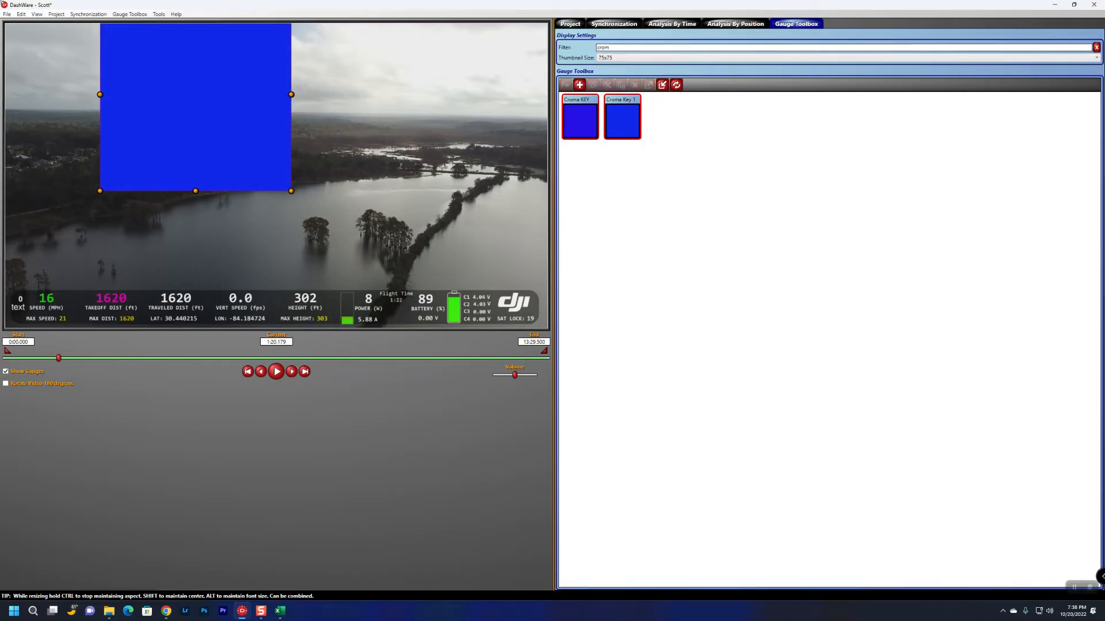
drag(1, 1, 2, 2)
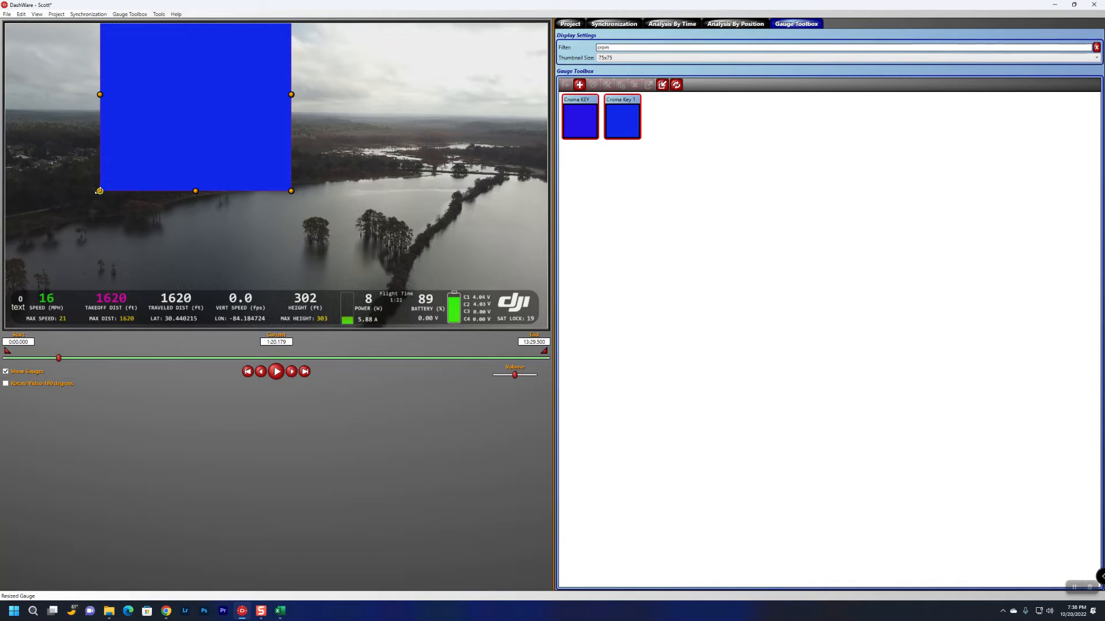
drag(101, 191, 1, 291)
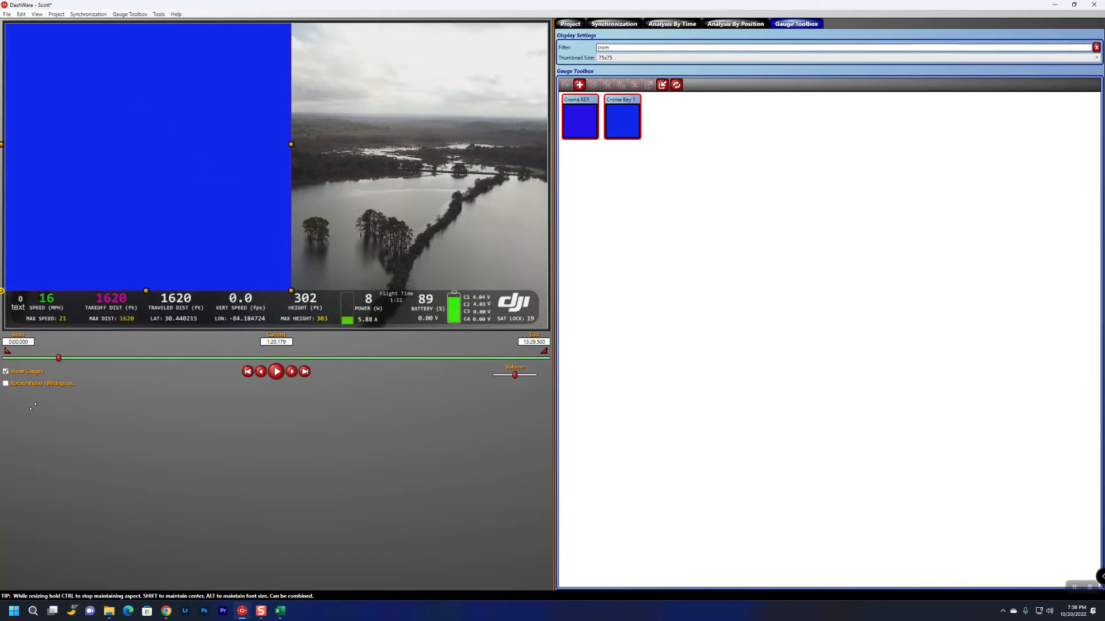
drag(33, 406, 51, 356)
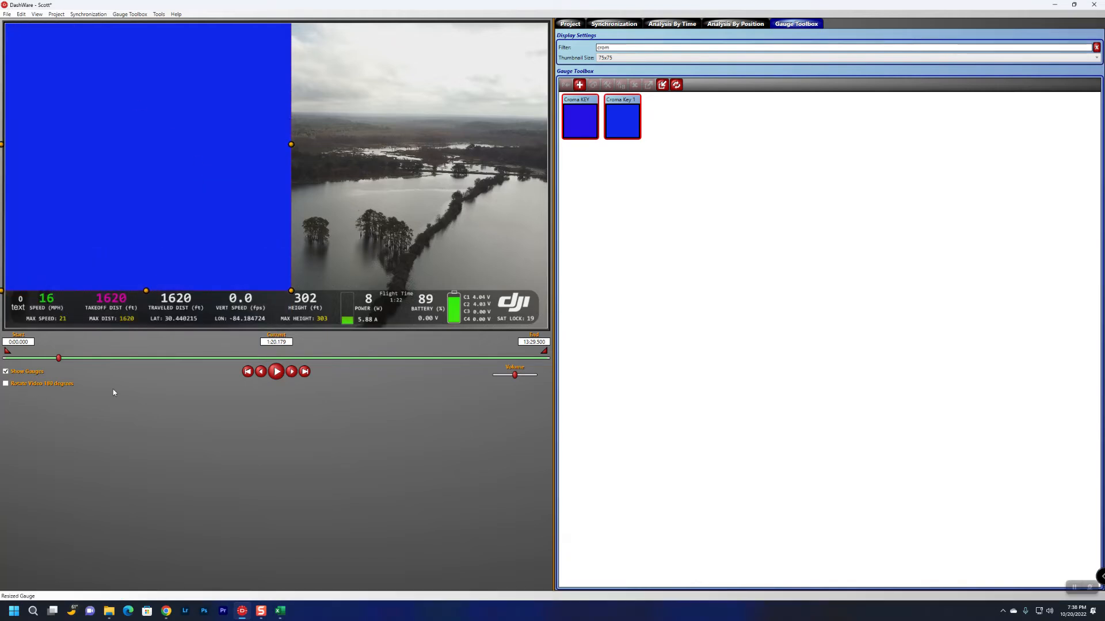
drag(292, 290, 754, 577)
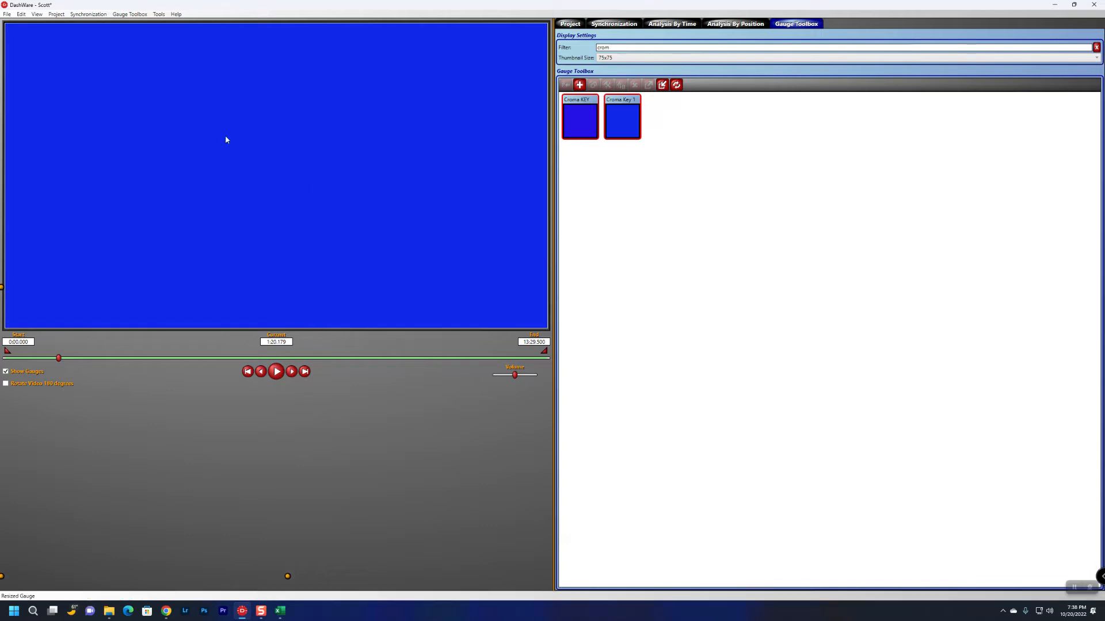
Move the Croma Key 1 gauge behind the Mavic 3 Dash gauge in the project's gauge order
click(574, 25)
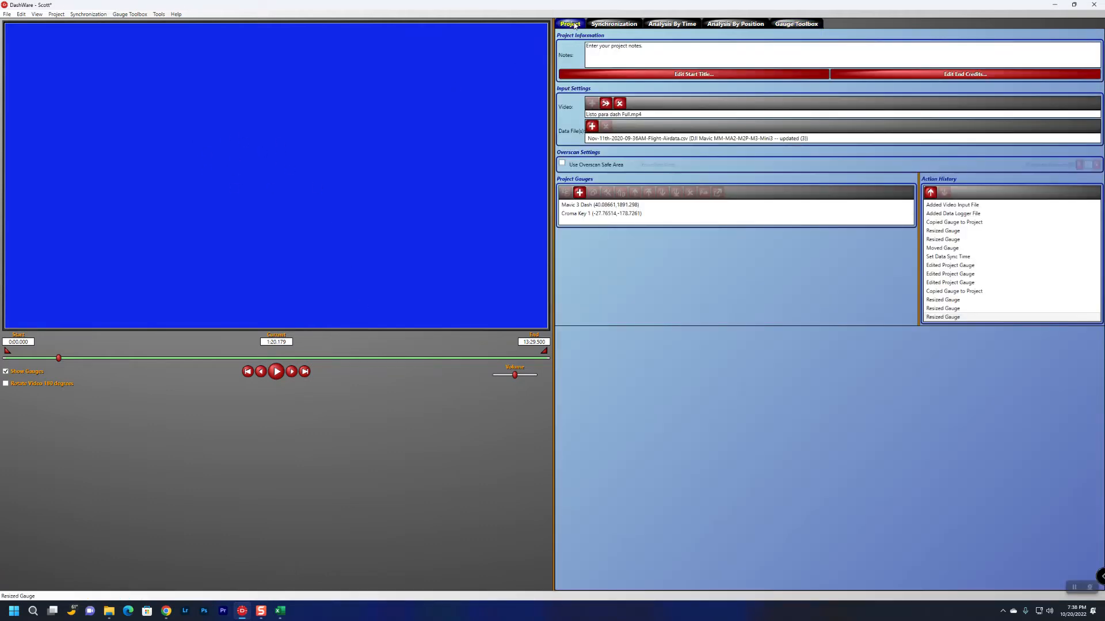
click(601, 214)
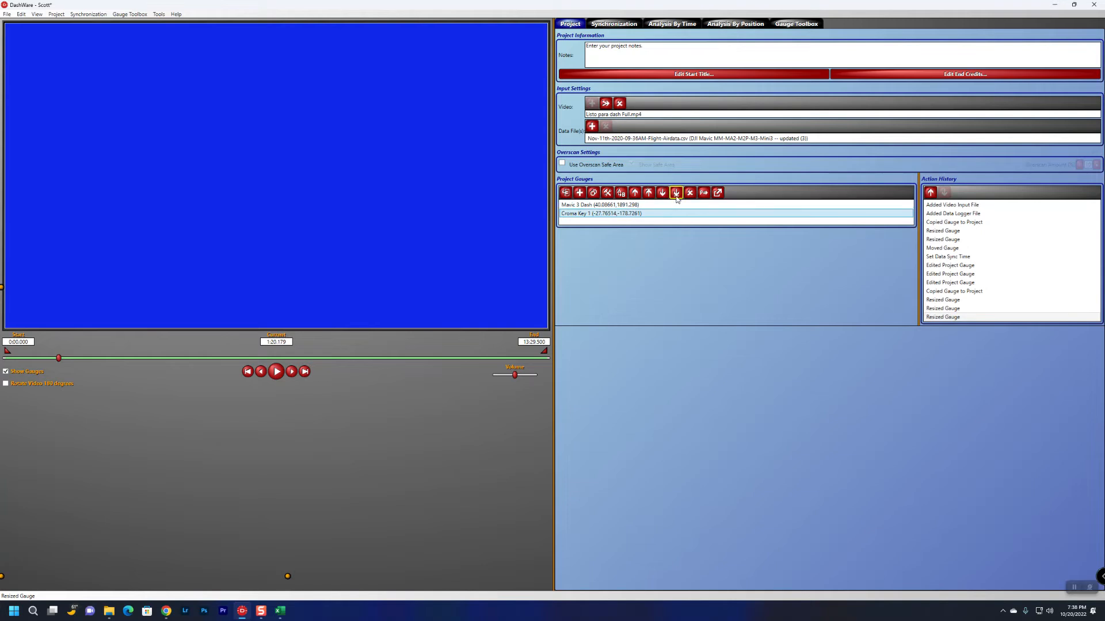
click(646, 193)
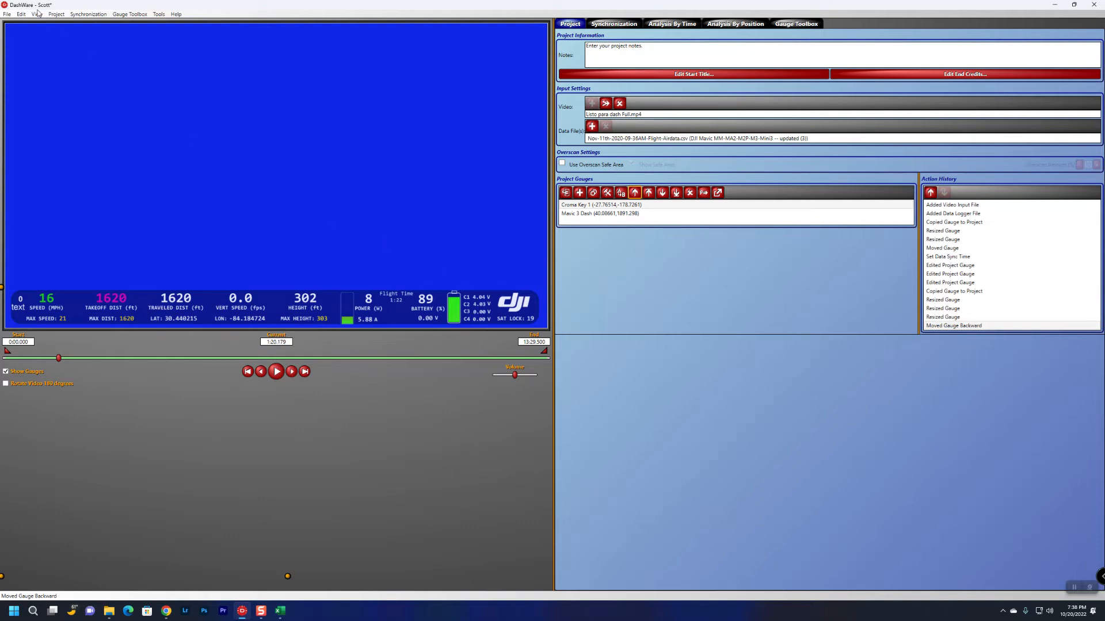
Create a video of the project as an MP4 on the desktop, using the Microsoft Media Foundation encoder and automatic quality
click(7, 13)
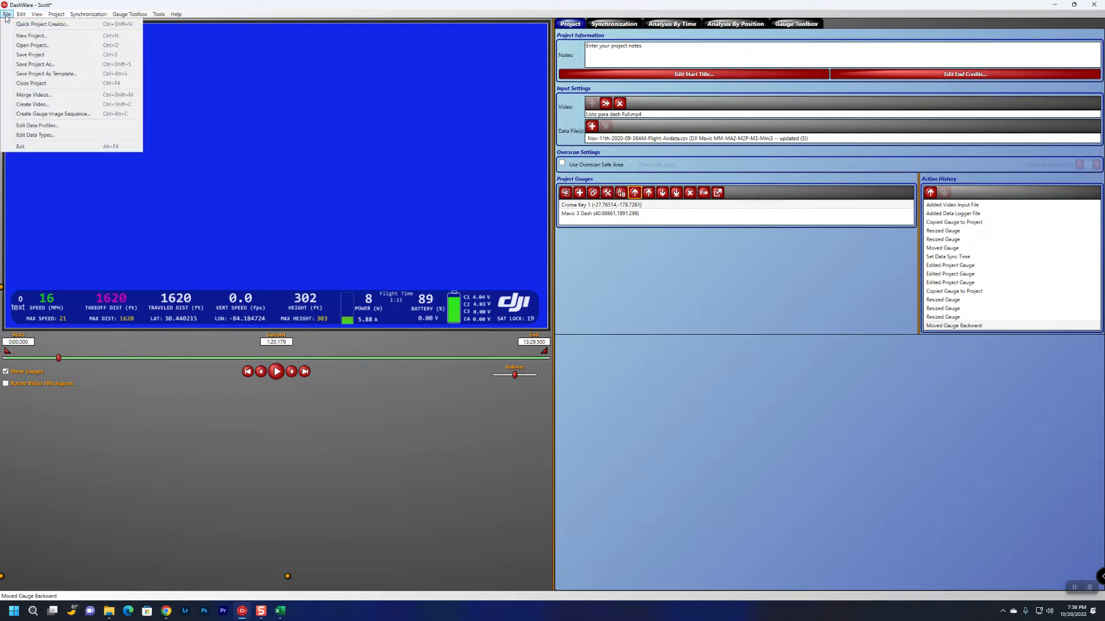
click(52, 105)
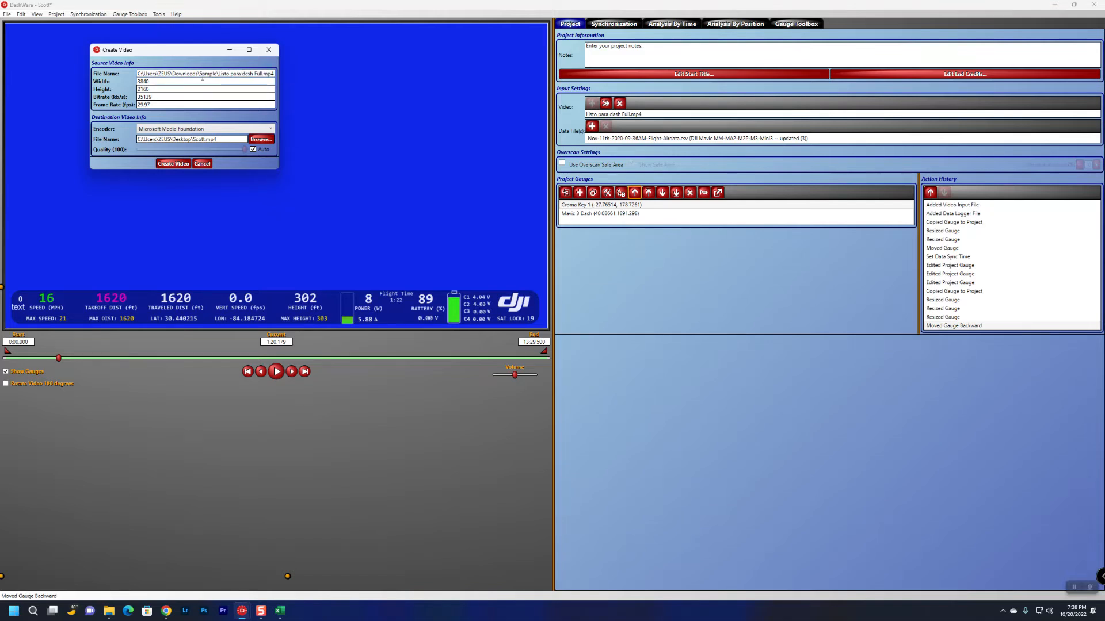
drag(229, 74, 283, 77)
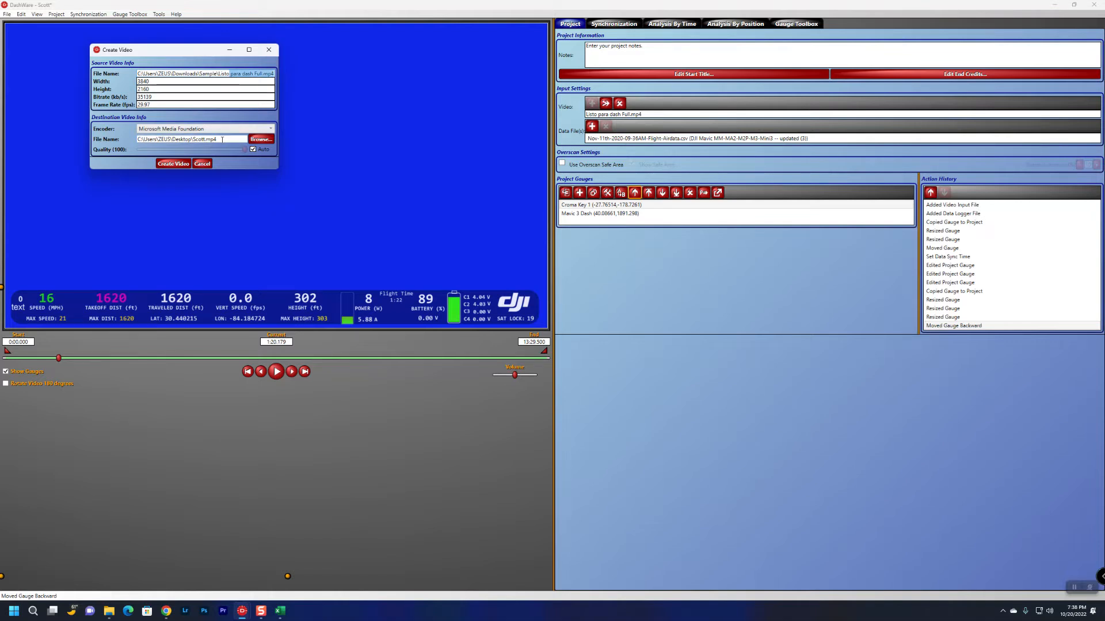
click(169, 164)
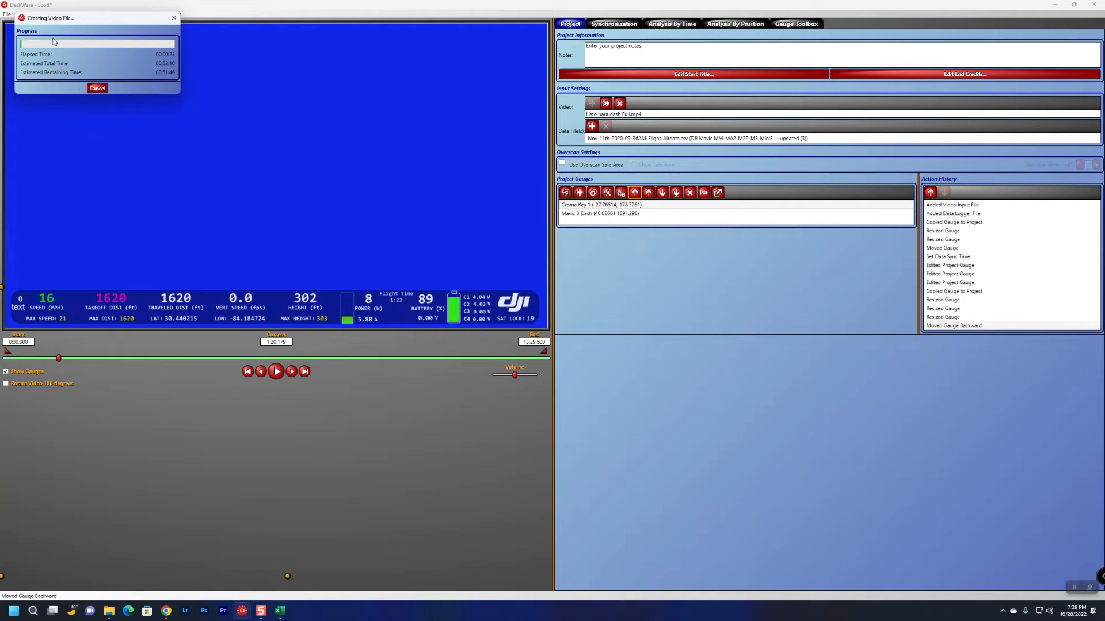
Switch to Chrome, search for "jdownloader" in a new tab, and open the Windows installer link on its official download page
click(167, 611)
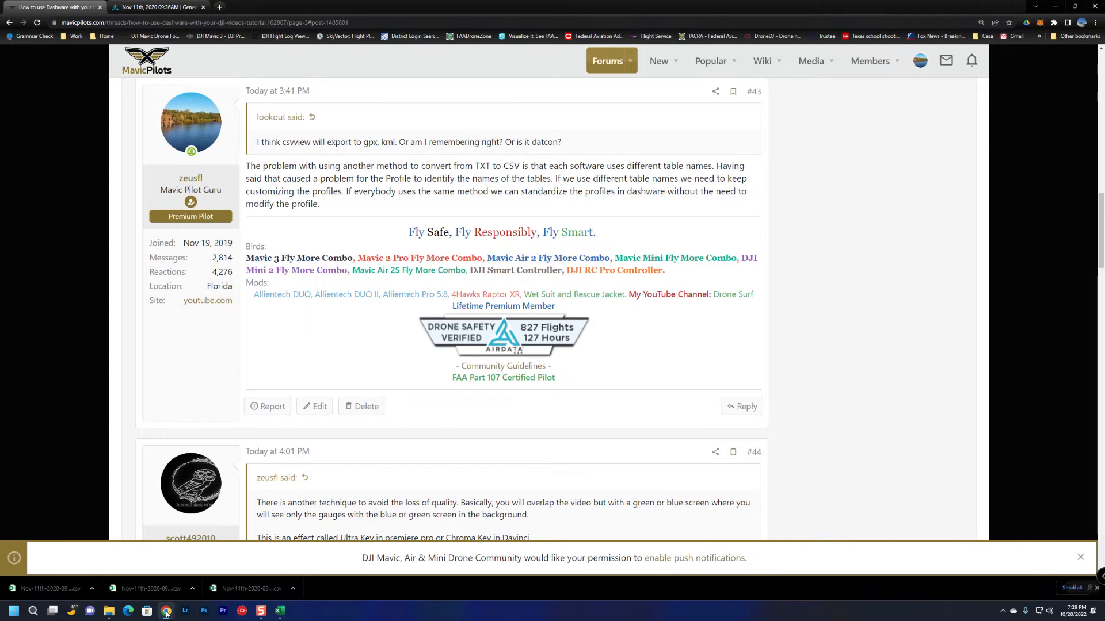
click(219, 7)
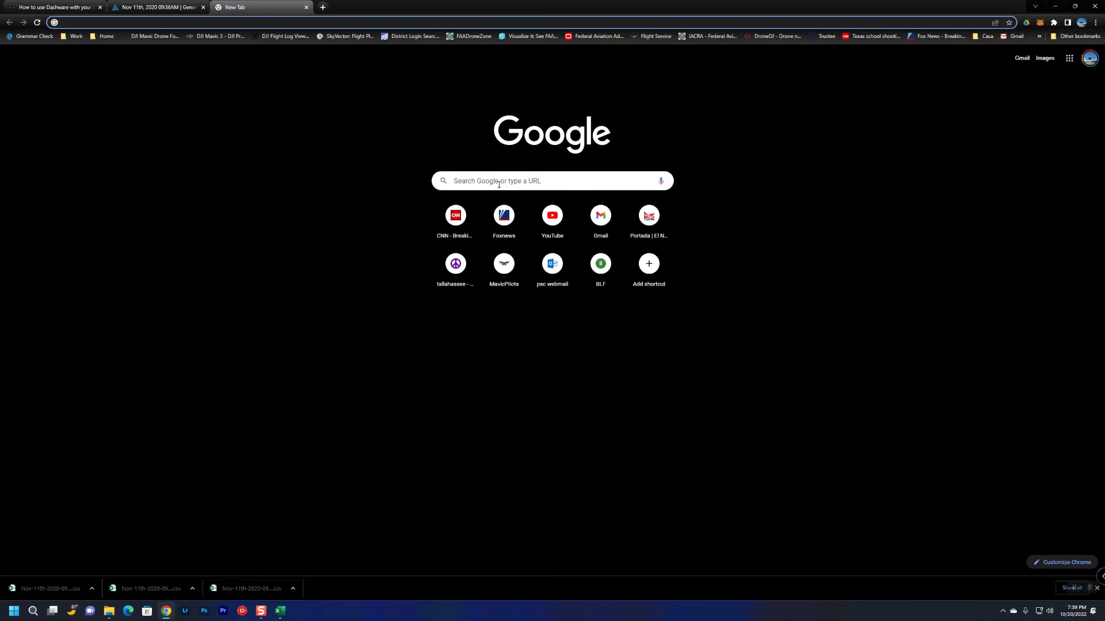
text(jdownloader)
key(Return)
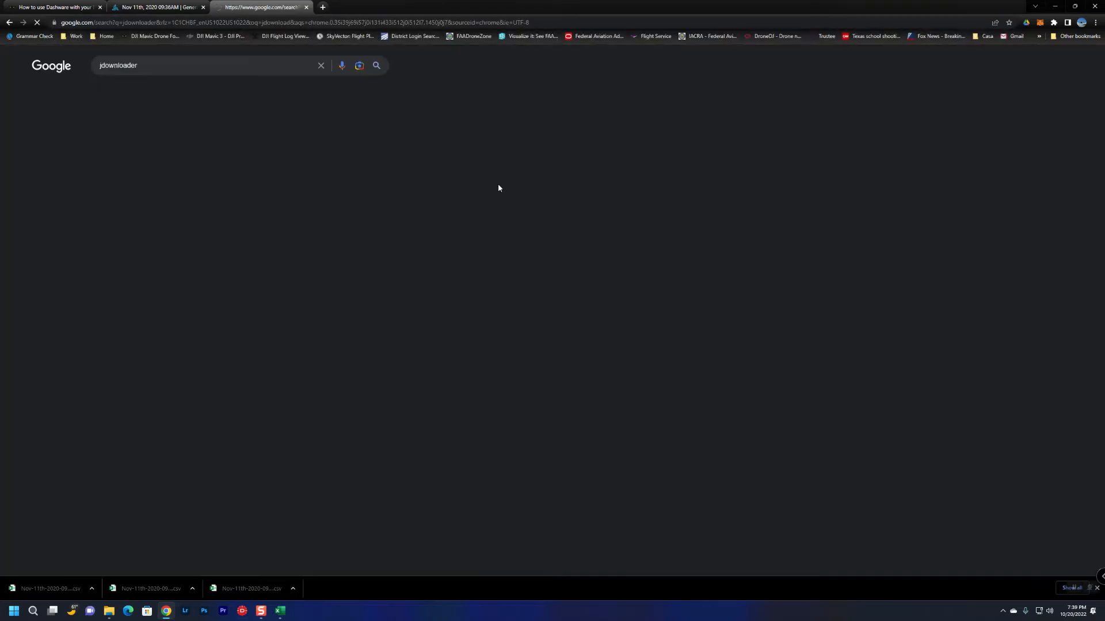
click(130, 183)
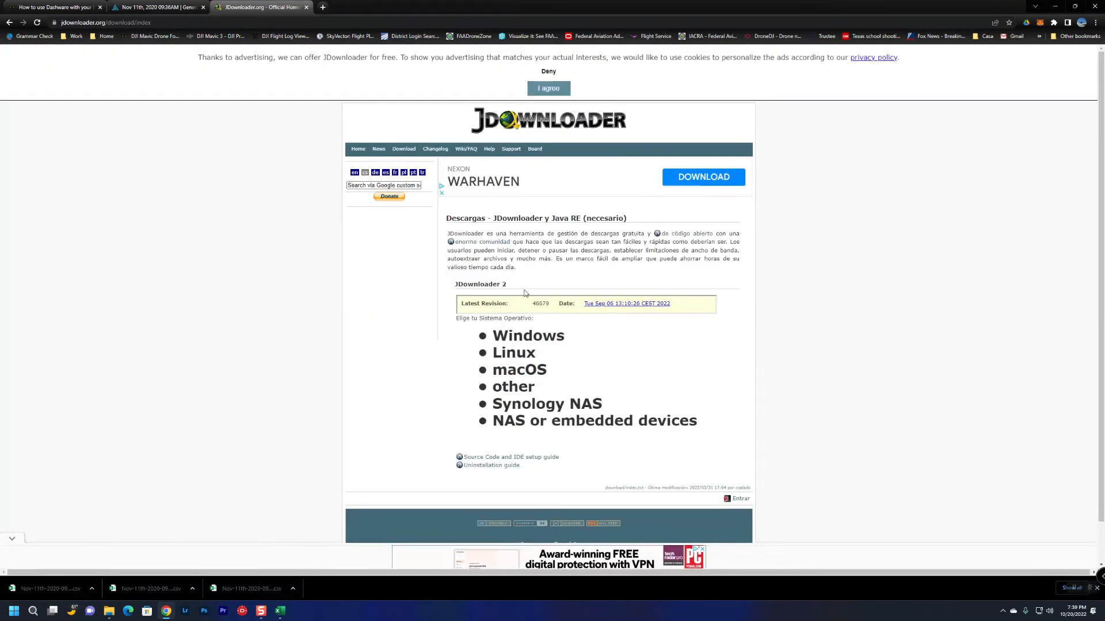
click(526, 337)
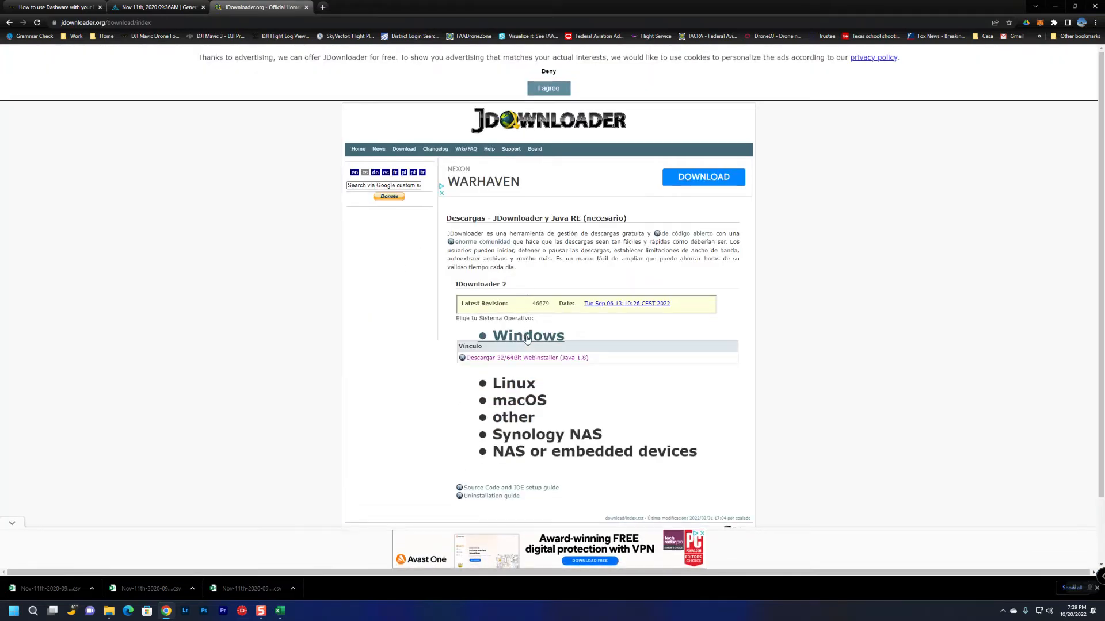
click(553, 362)
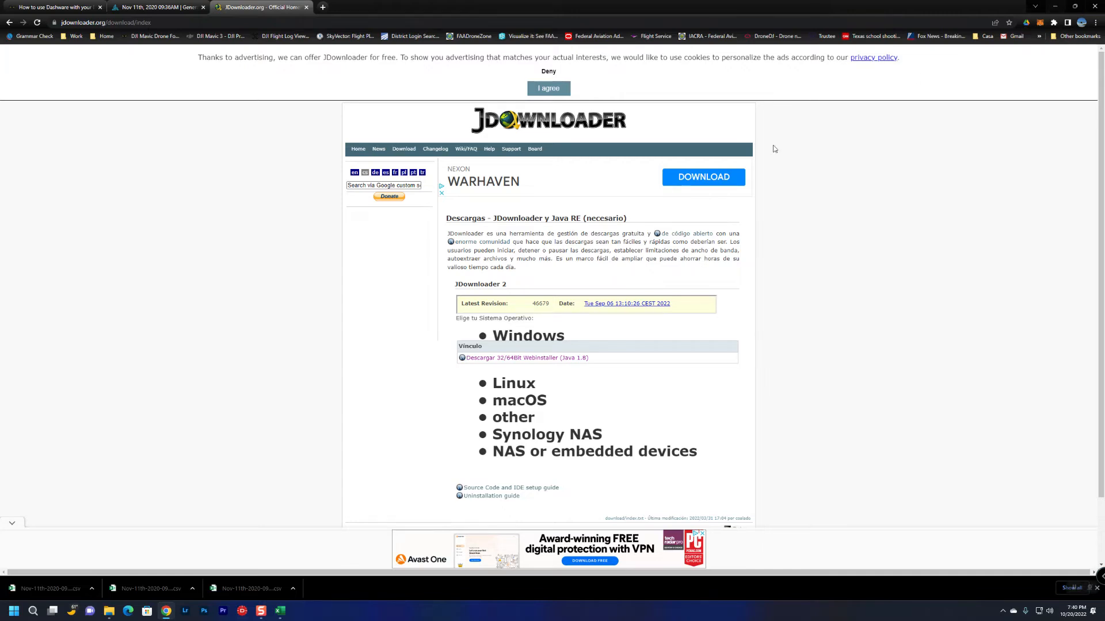
Switch to File Explorer and look through Program Files on drive C for a JDownloader folder, checking the JAM Software folder
click(109, 612)
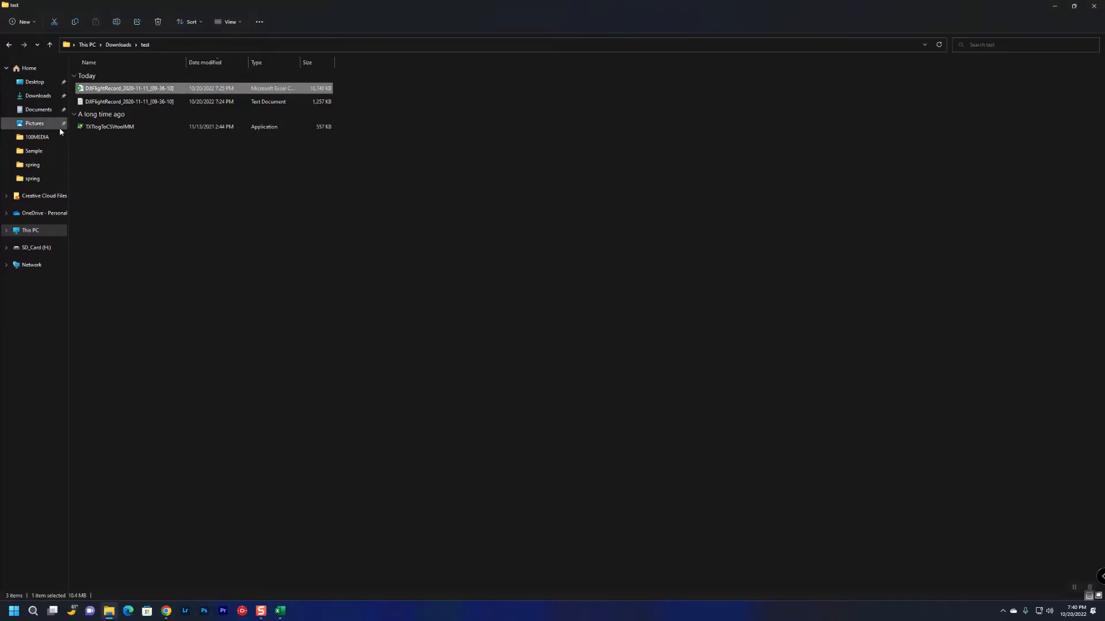
click(50, 228)
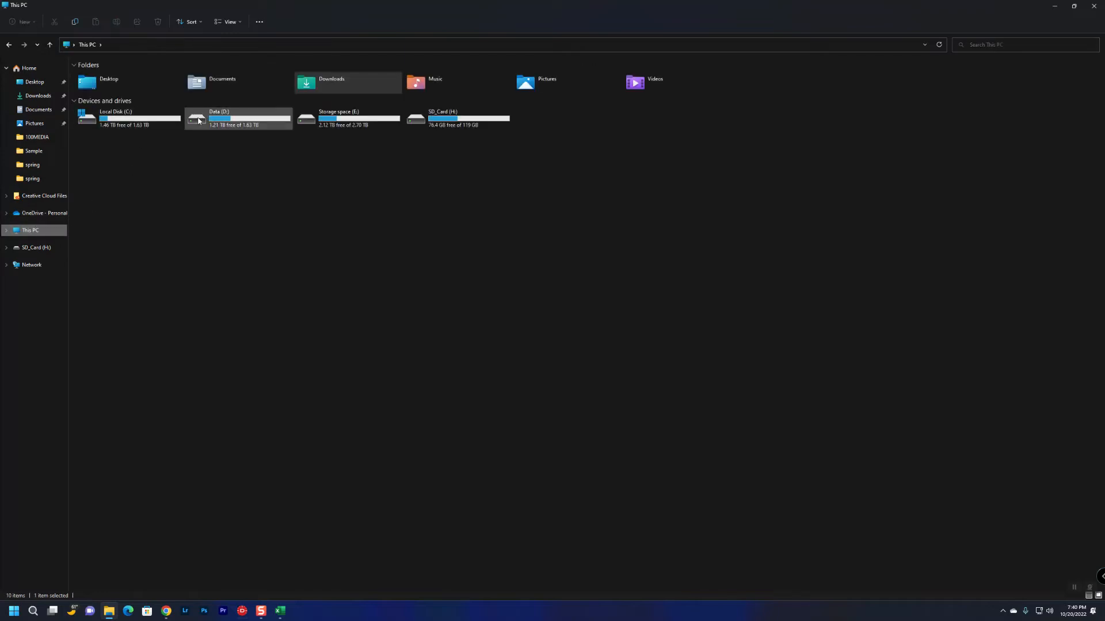
double_click(111, 117)
double_click(109, 134)
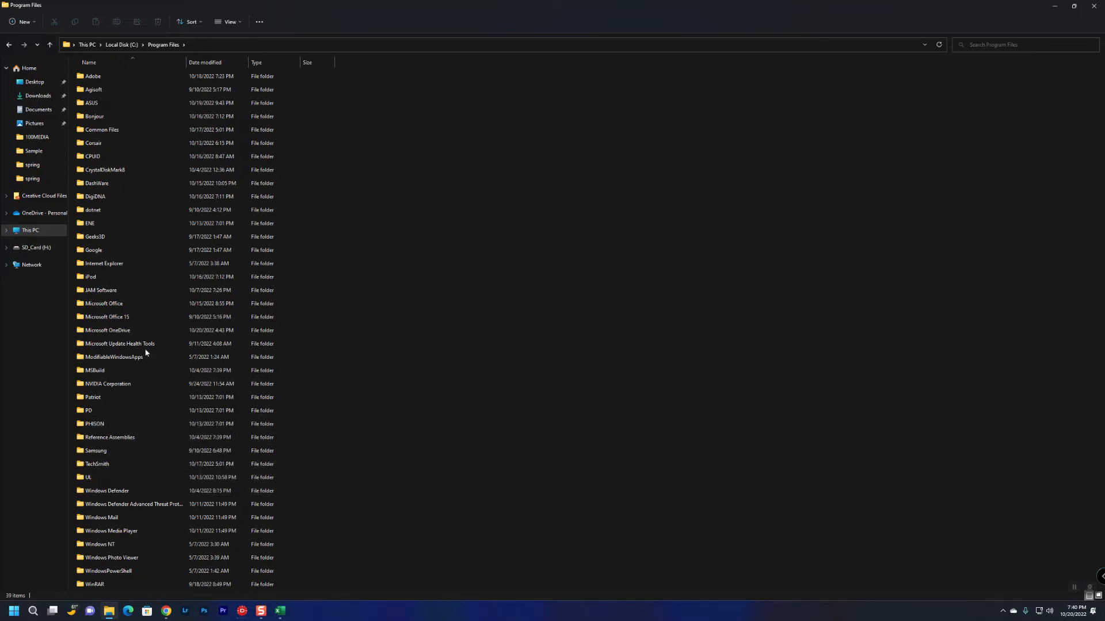
double_click(143, 293)
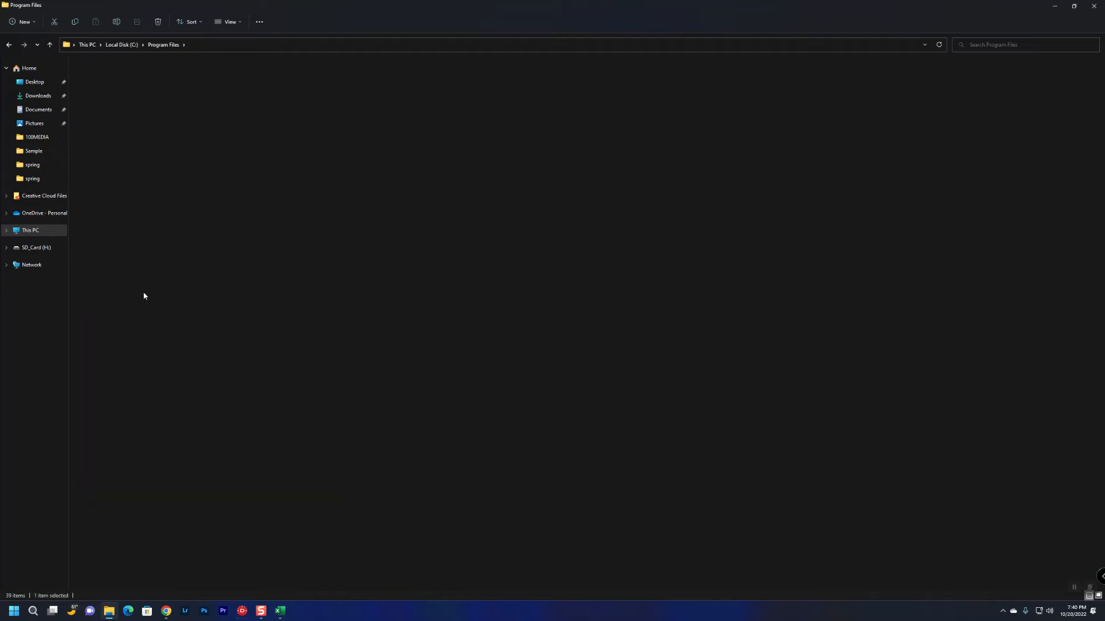
key(alt+Left)
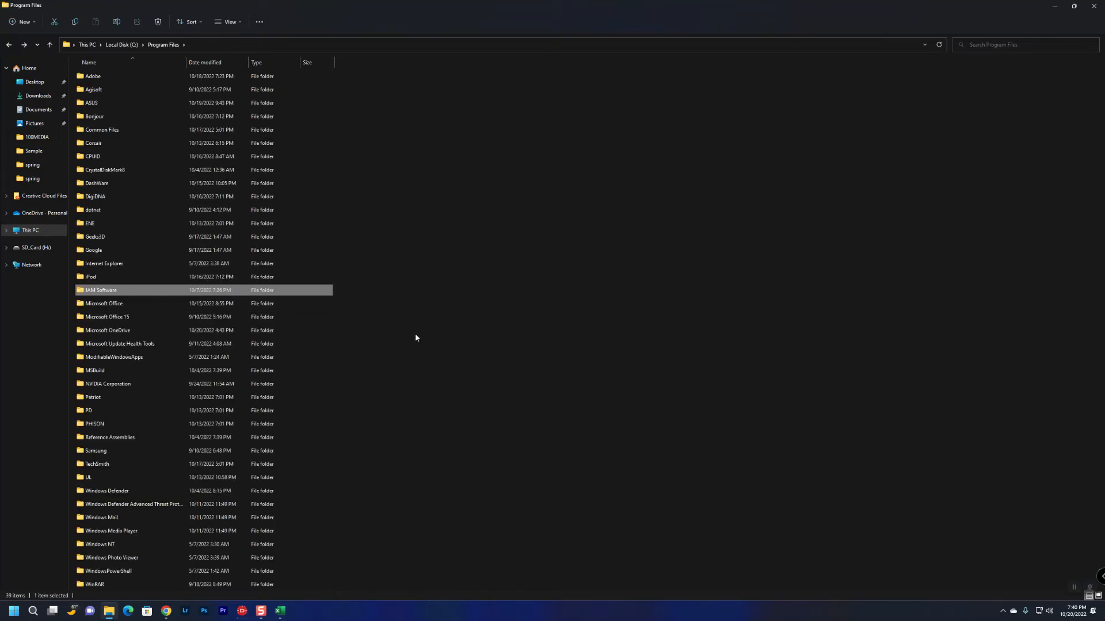
Look through the Program Files (x86) folder on drive C for a JDownloader installation
key(alt+Left)
click(119, 145)
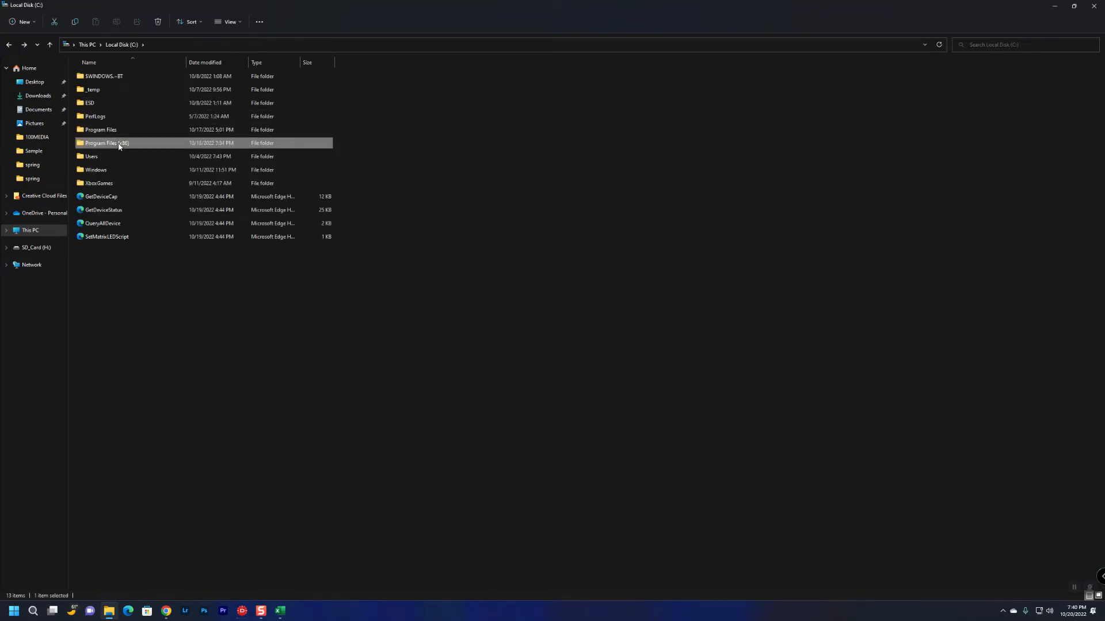
double_click(119, 145)
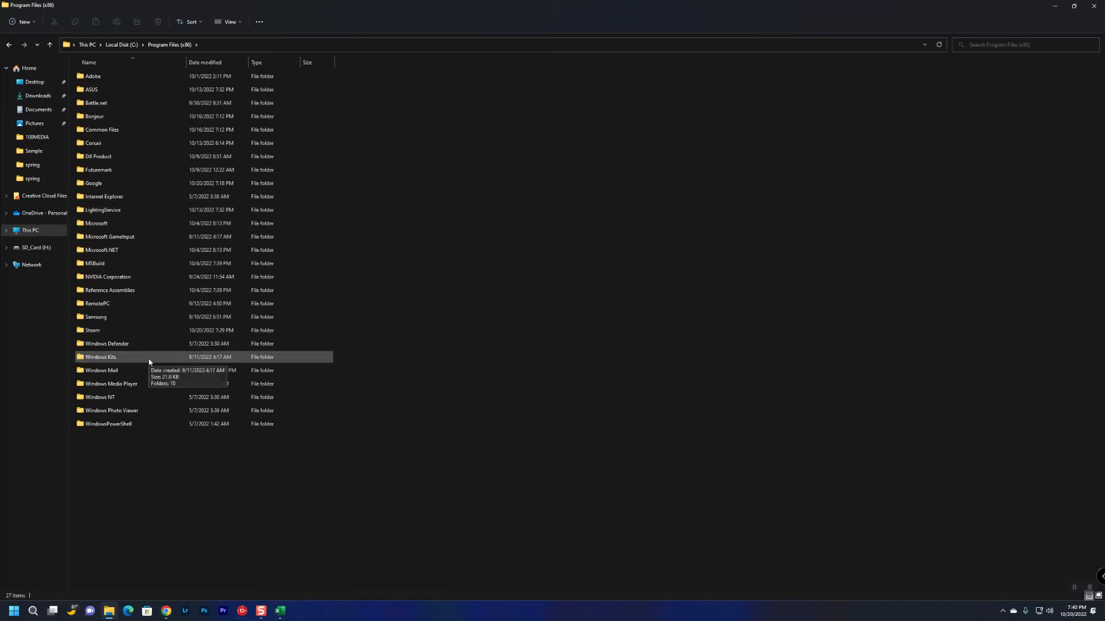
key(f)
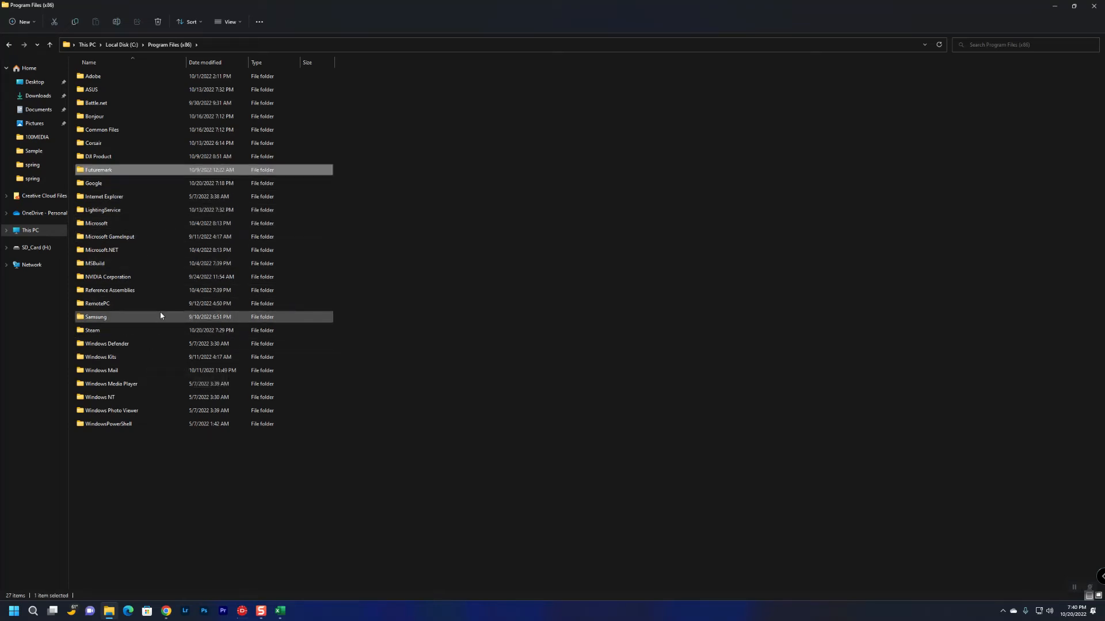
key(BackSpace)
Recheck Program Files for folders starting with J, and look inside the DJI Product folder in Program Files (x86)
double_click(115, 130)
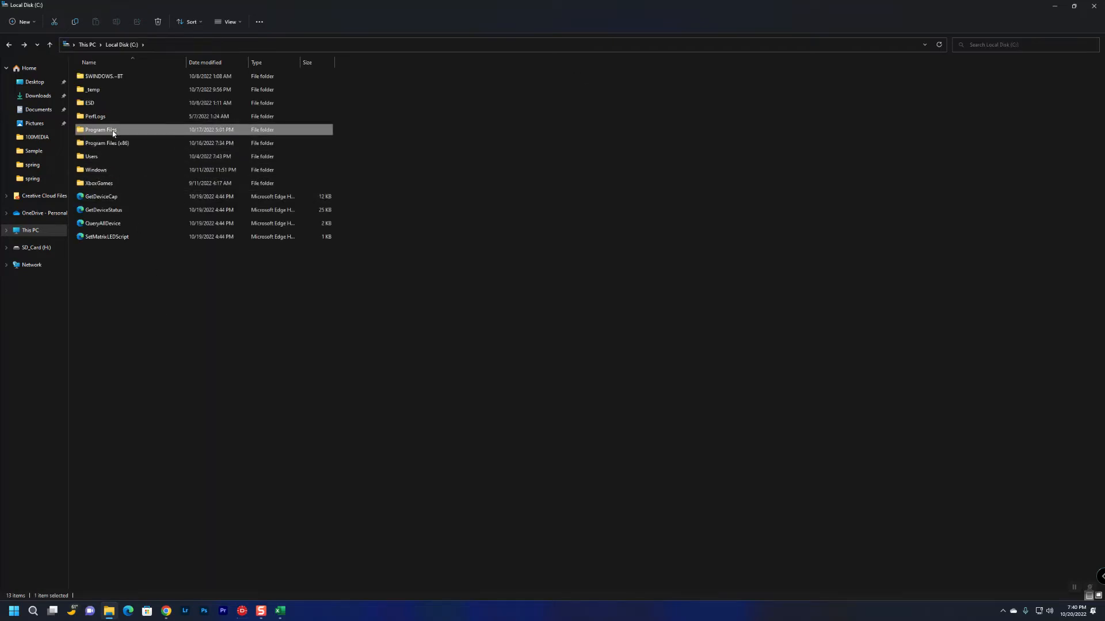
key(j)
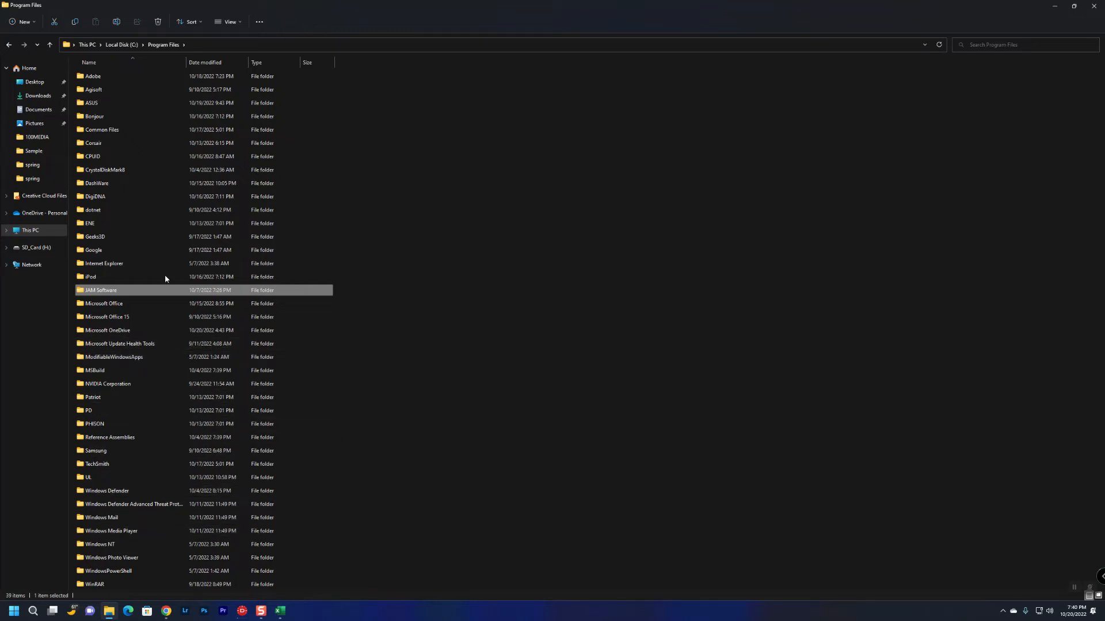
key(alt+Left)
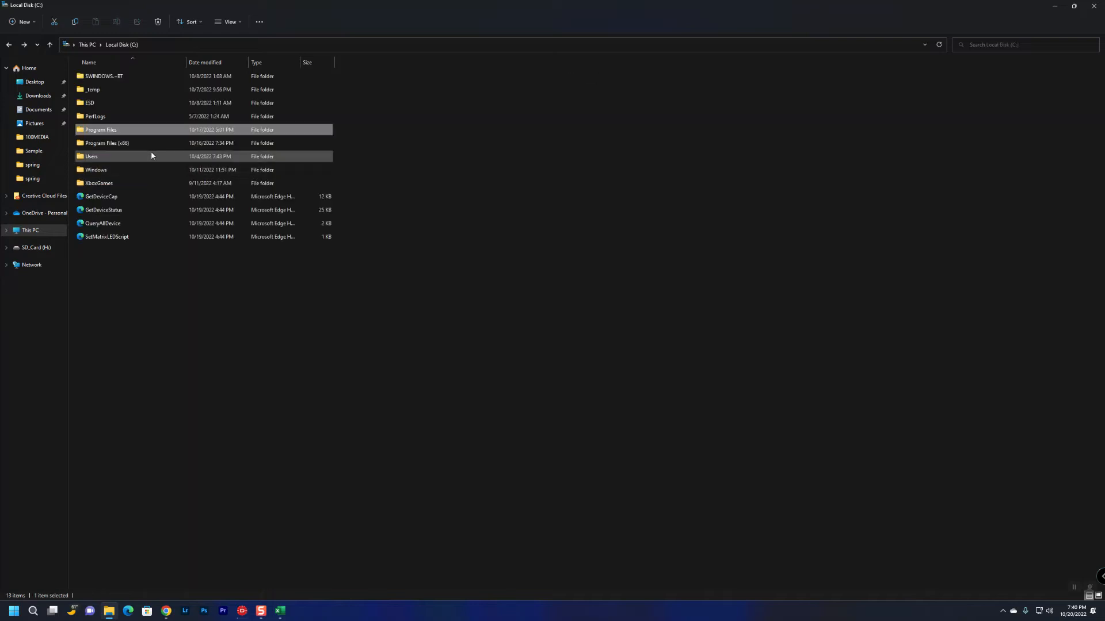
double_click(118, 142)
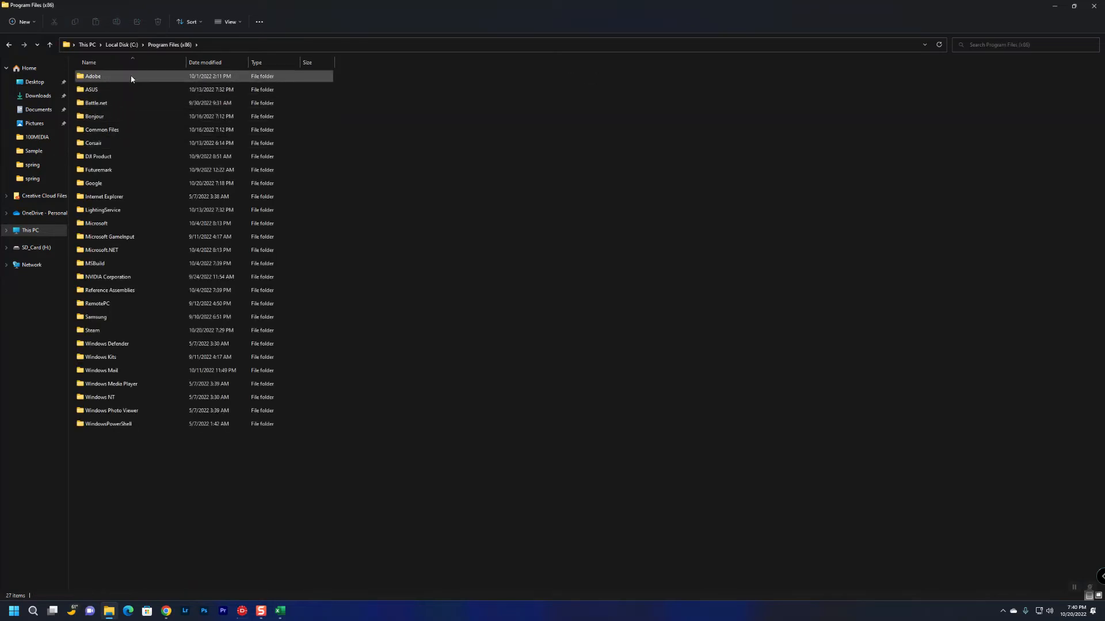
double_click(121, 157)
key(alt+Left)
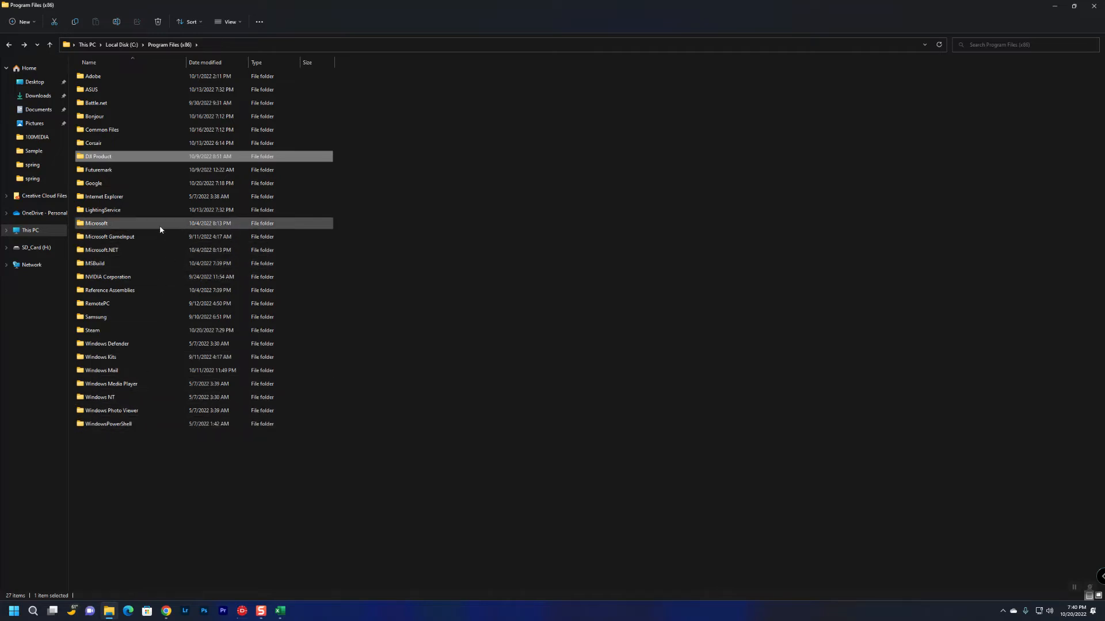
key(alt+Left)
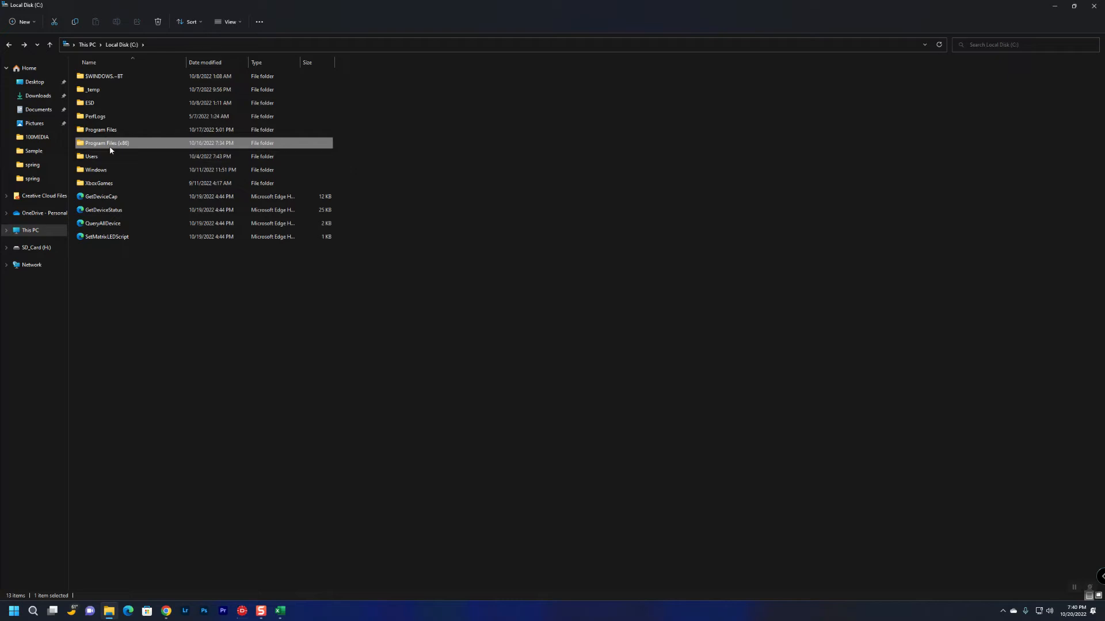
Download the 32/64-bit Windows web installer from the JDownloader page to Downloads and launch its setup wizard through to the destination directory
click(531, 334)
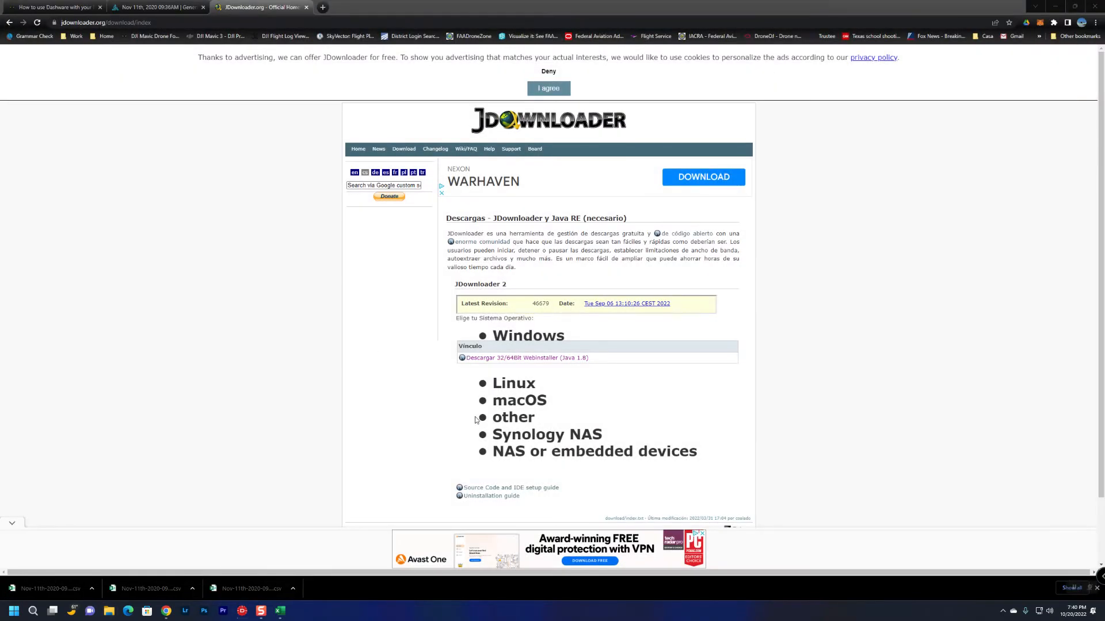
click(498, 359)
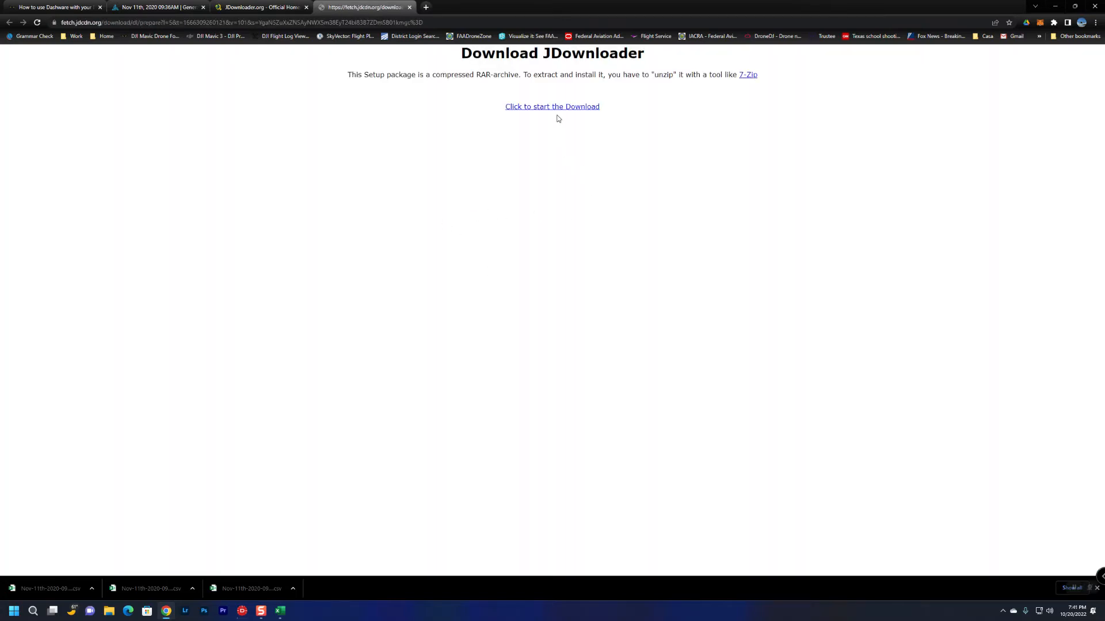
click(557, 109)
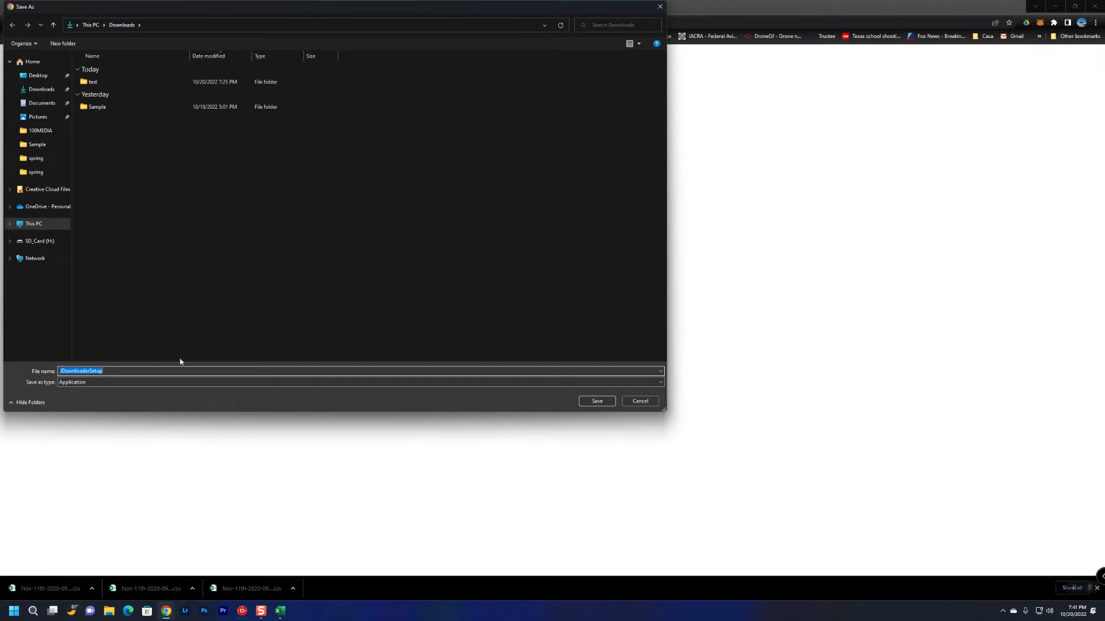
click(594, 406)
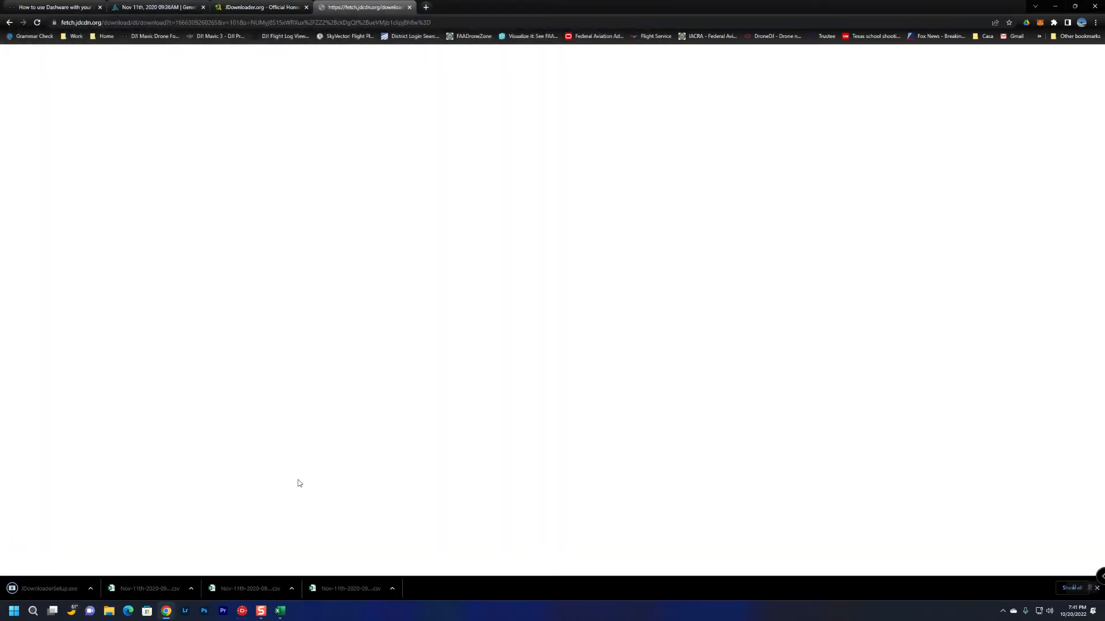
click(45, 588)
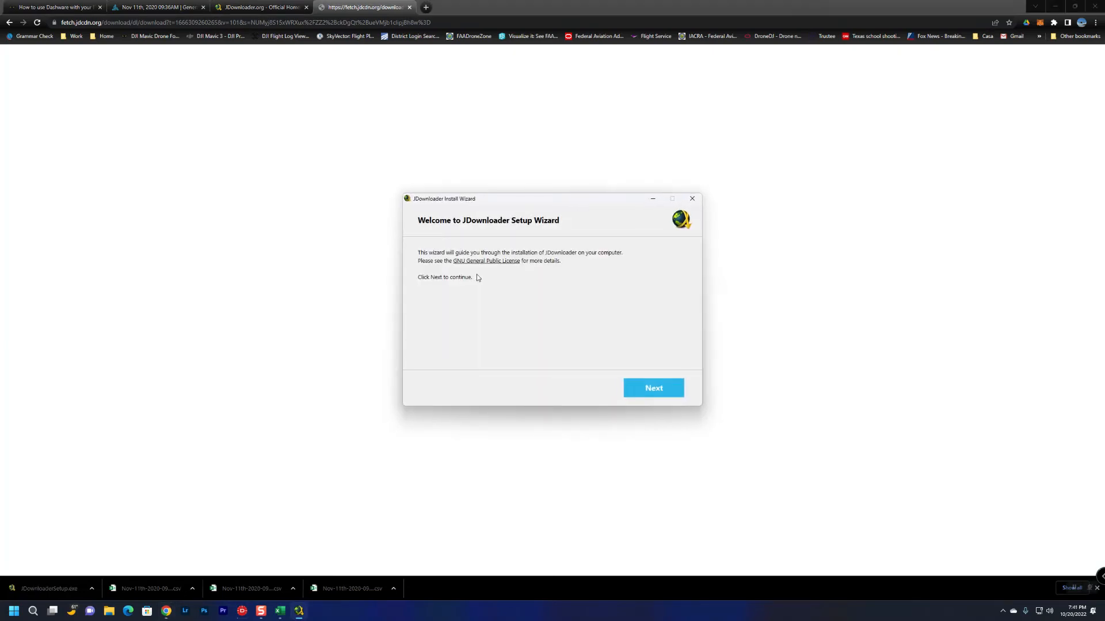
click(651, 390)
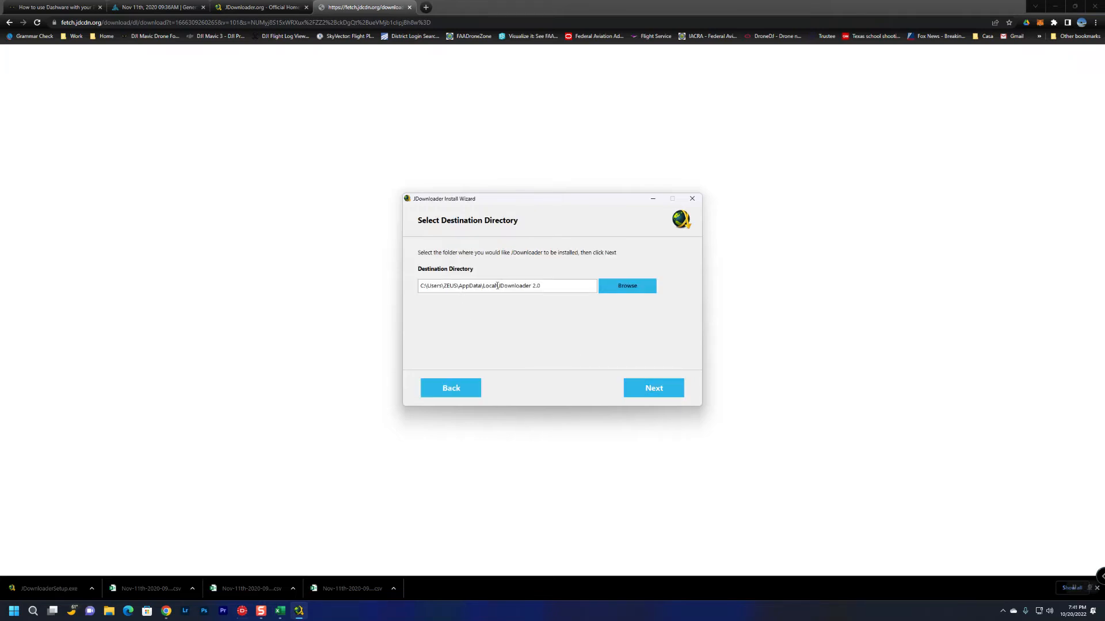
Copy the destination path up to AppData\Local and search Windows for it
drag(497, 286, 385, 305)
key(ctrl+c)
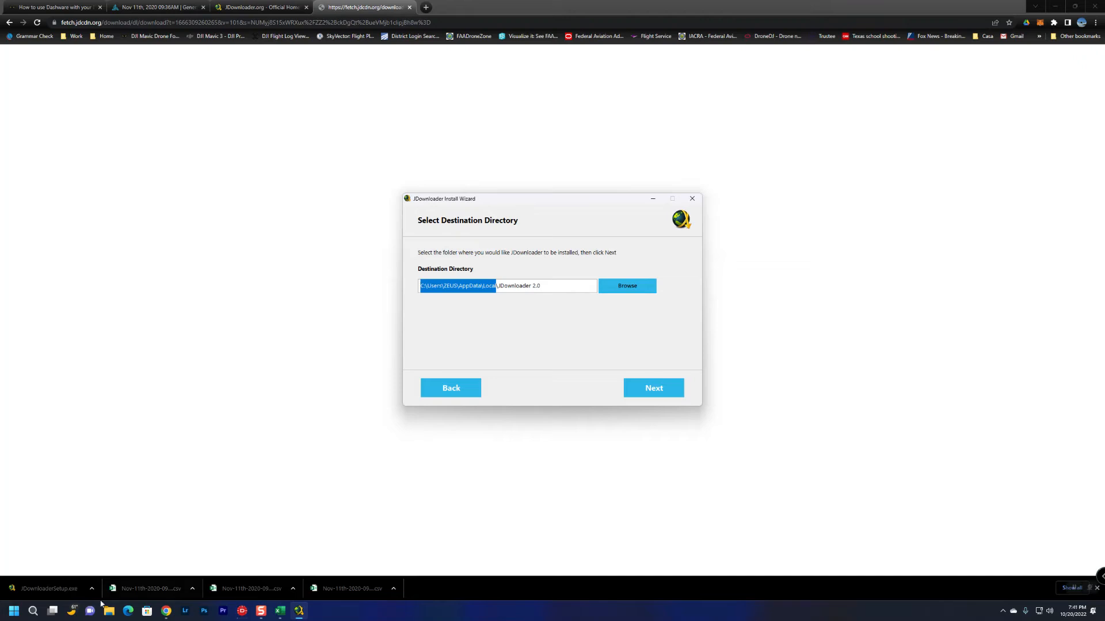
click(34, 611)
key(ctrl+v)
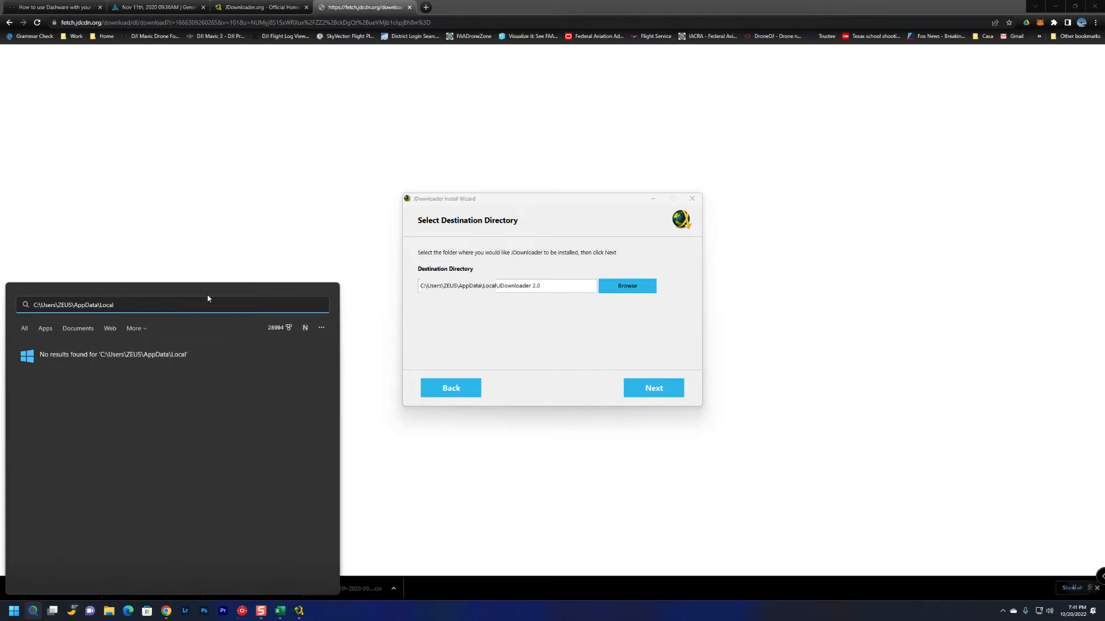
click(564, 323)
Install JDownloader with the proposed destination and file associations, declining the optional System Checkup offer and any further offer
click(641, 393)
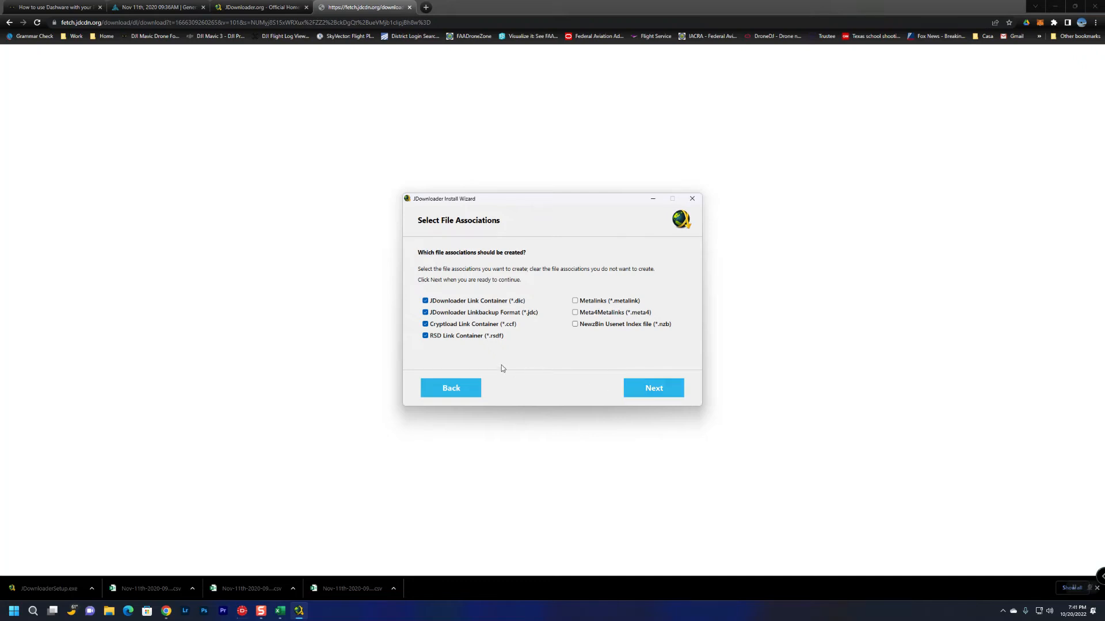
click(645, 390)
click(645, 390)
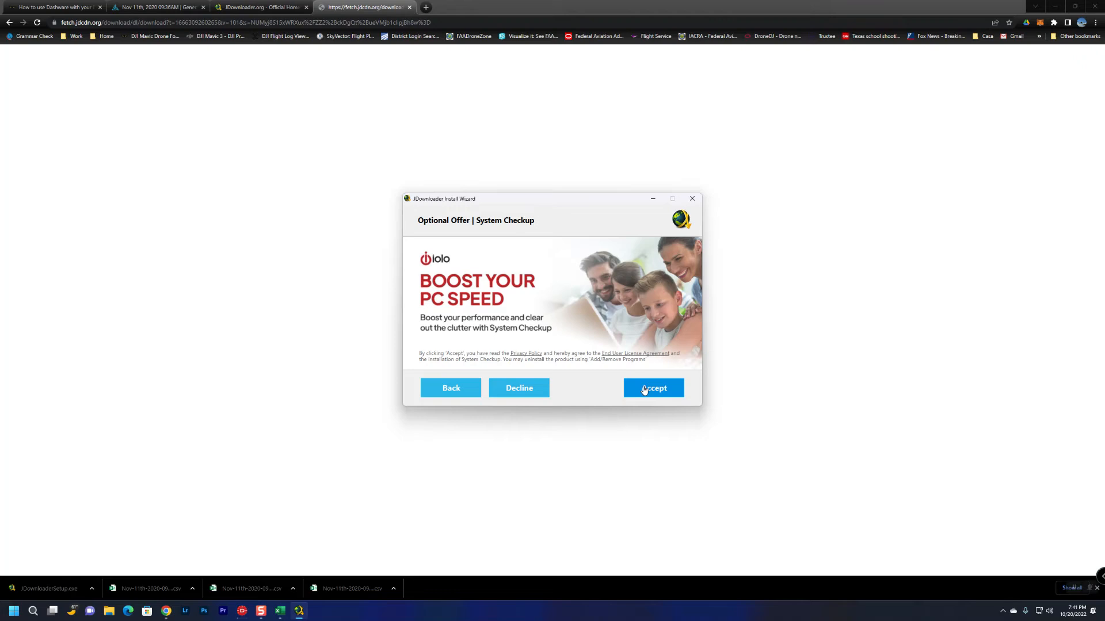
click(522, 390)
click(524, 390)
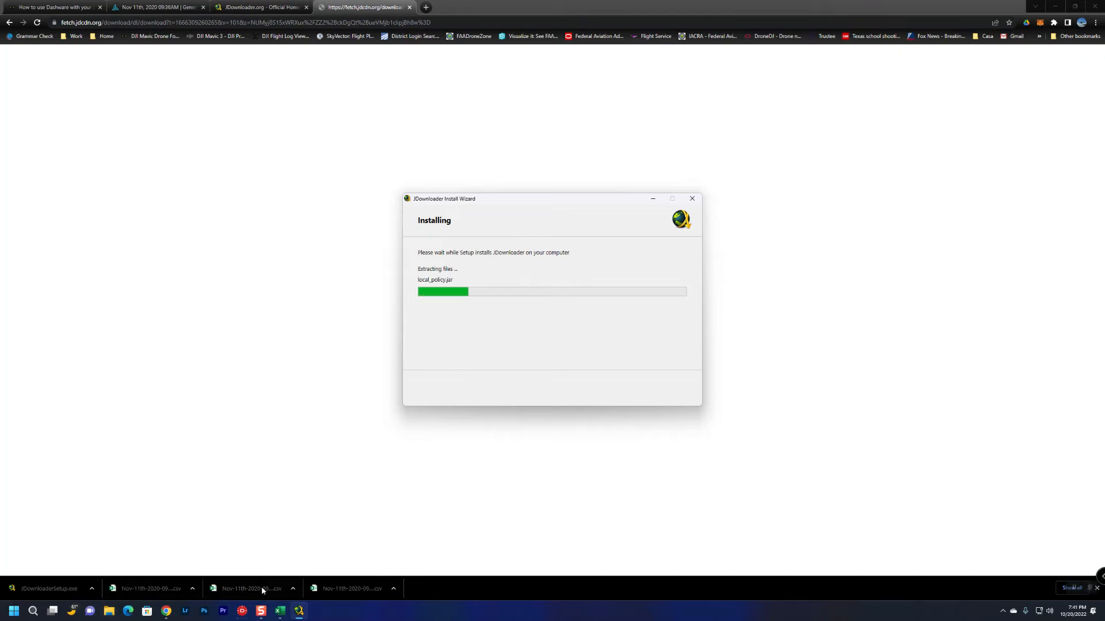
Check the progress of the video export in DashWare, and return to the JDownloader setup wizard
mouse_move(262, 612)
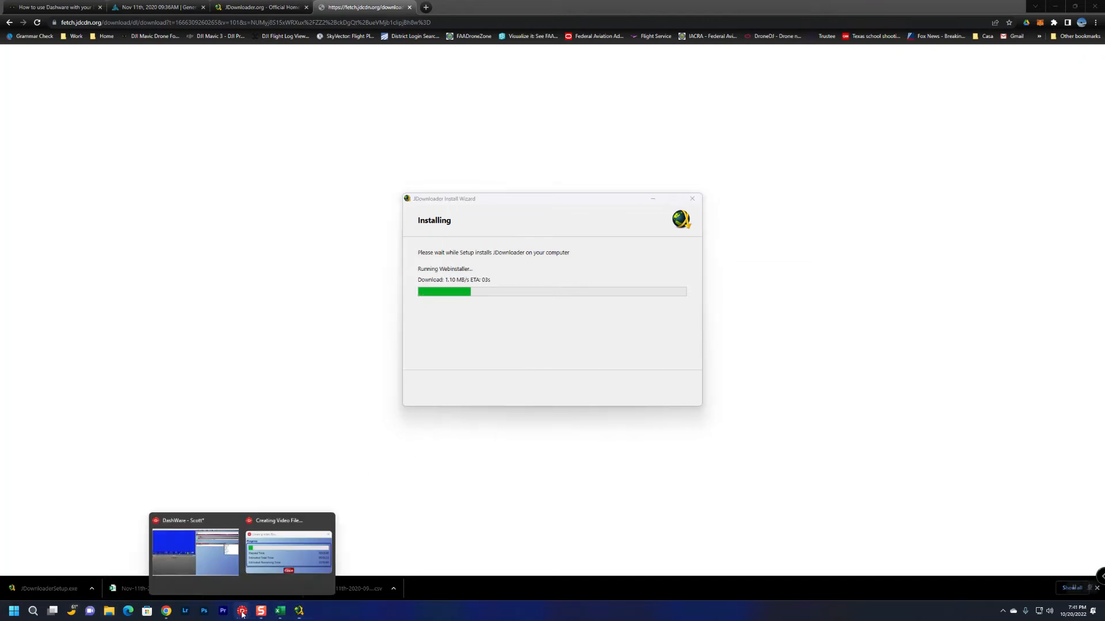
click(288, 549)
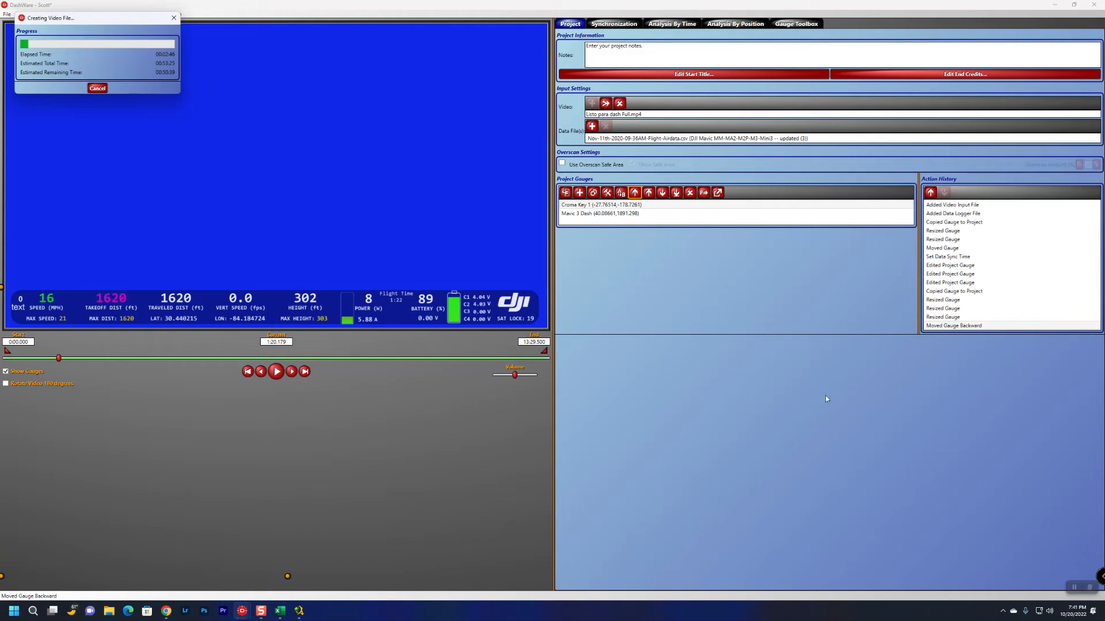
click(300, 614)
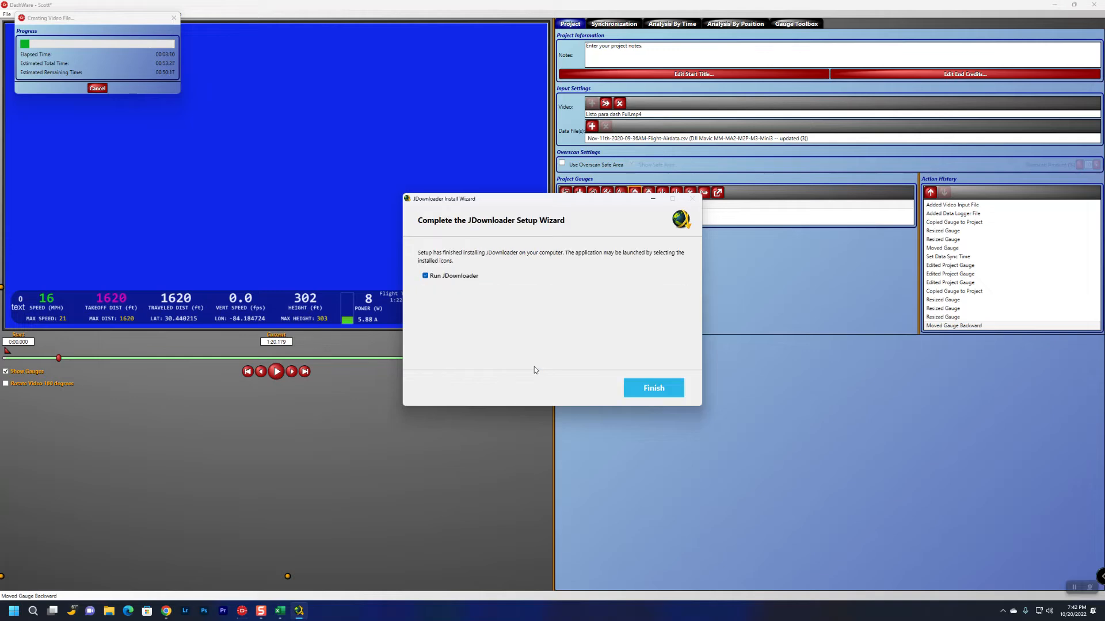
Finish the setup wizard with Run JDownloader enabled, then close the Contribute page and minimize the browser
click(669, 387)
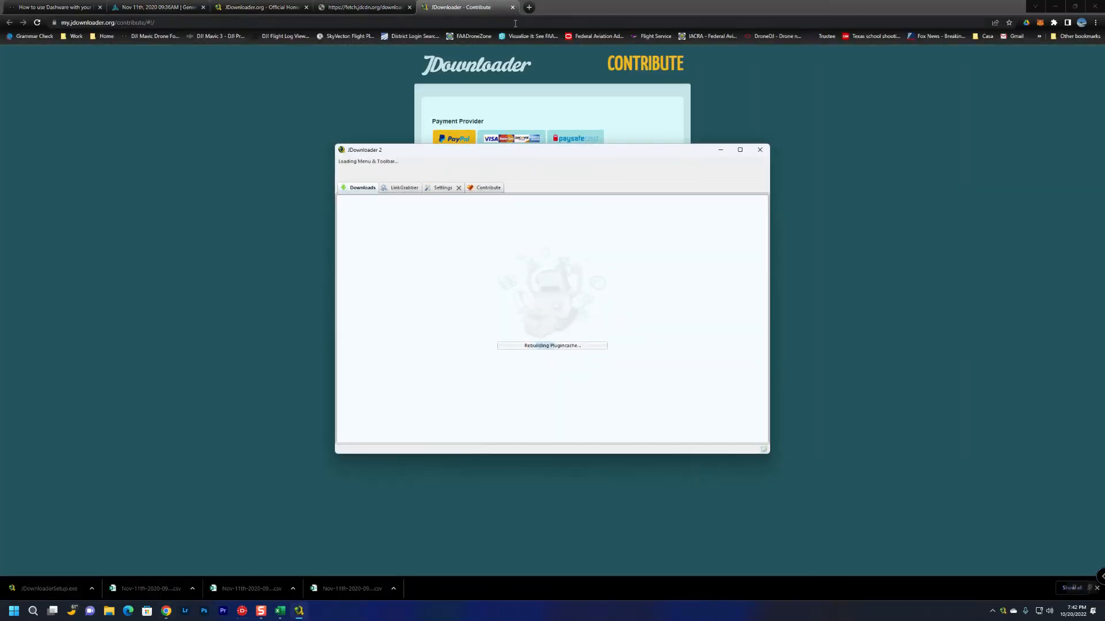
click(512, 7)
click(1055, 6)
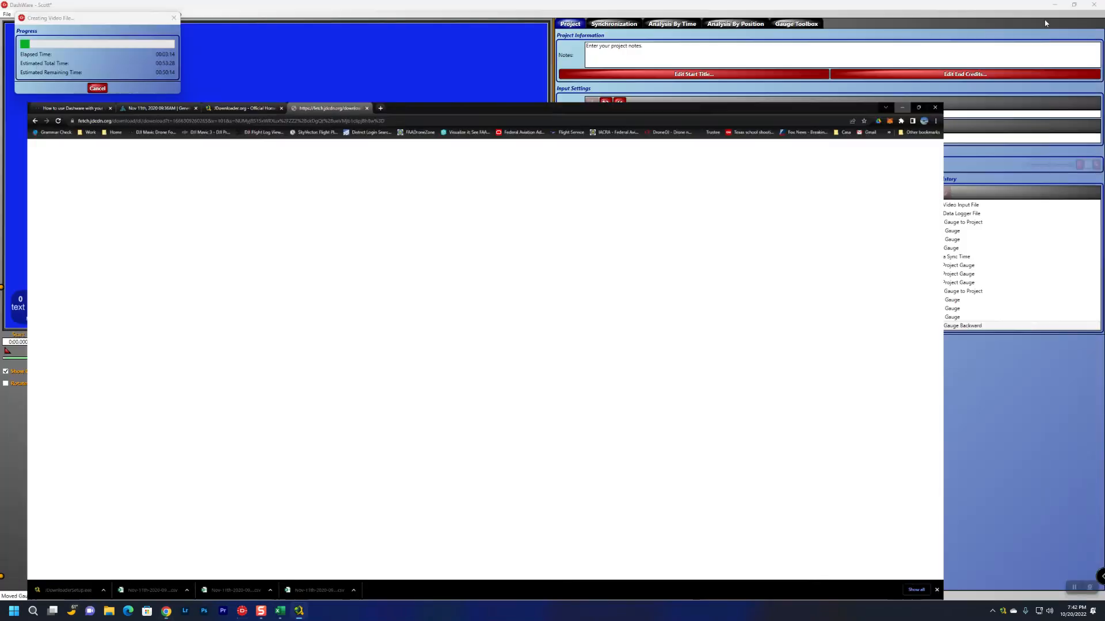
Open JDownloader's settings and look through the category list and the General options for download folder, download management and autostart
click(343, 162)
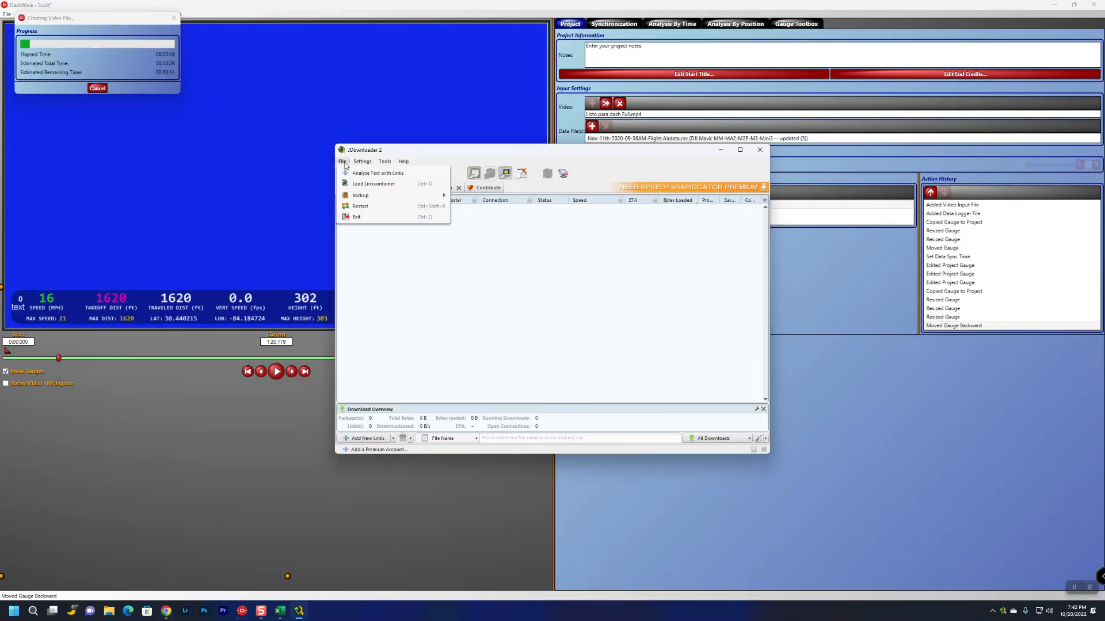
click(369, 173)
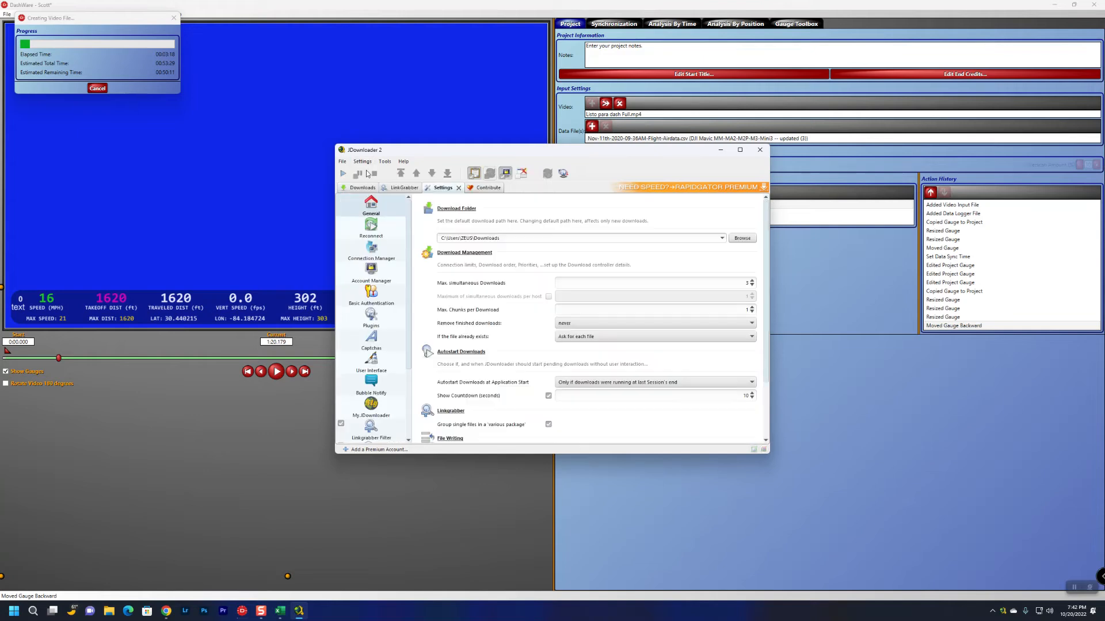
scroll(390, 352, down, 3)
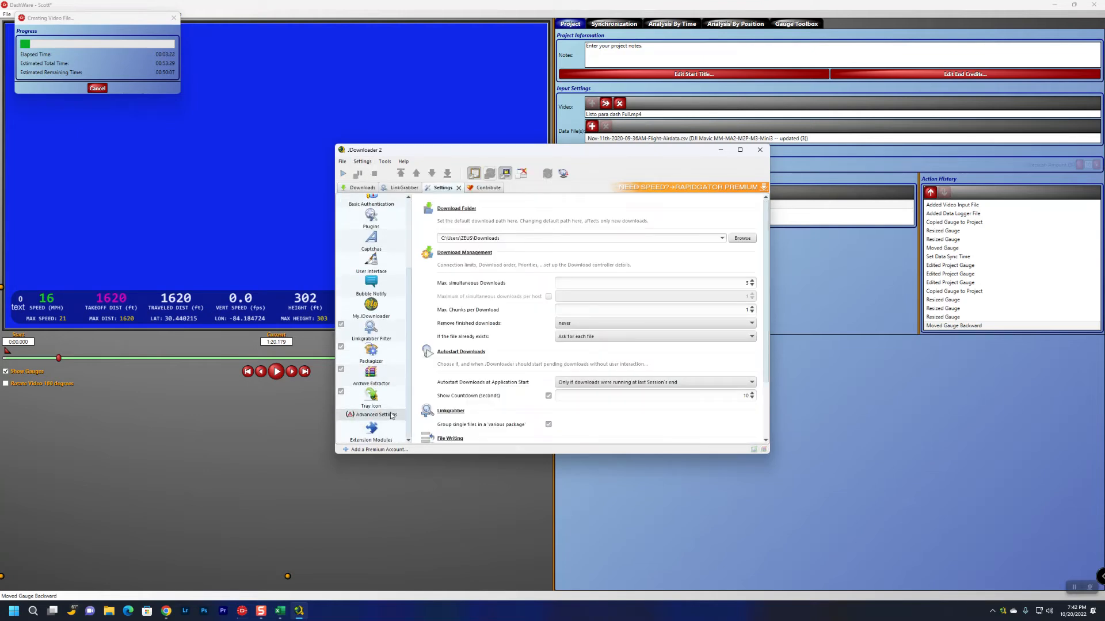
scroll(391, 414, up, 2)
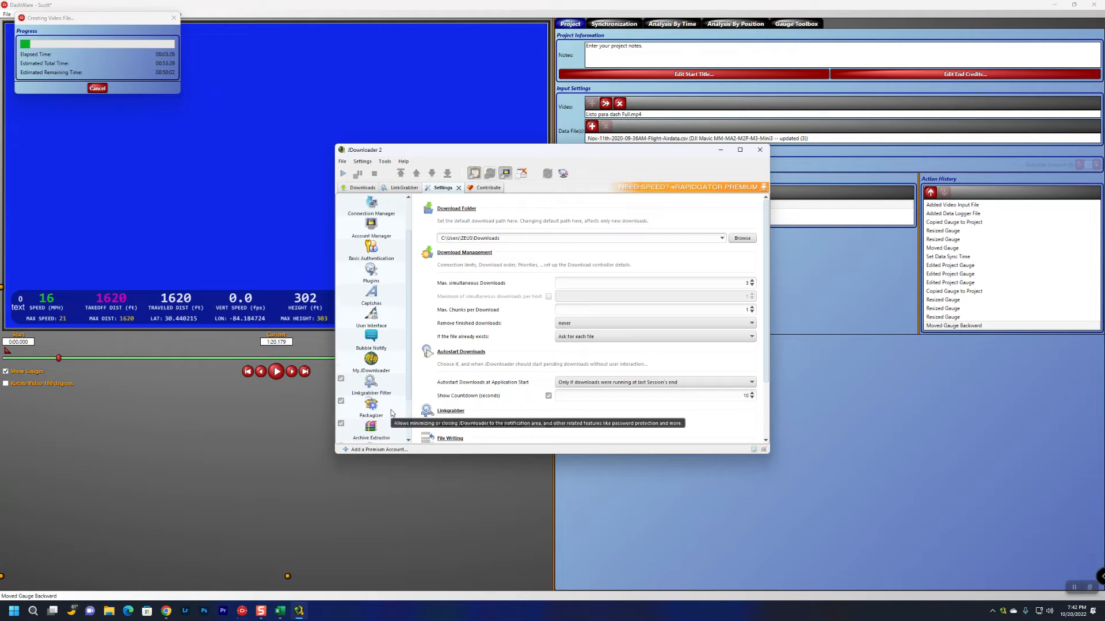
scroll(392, 413, up, 2)
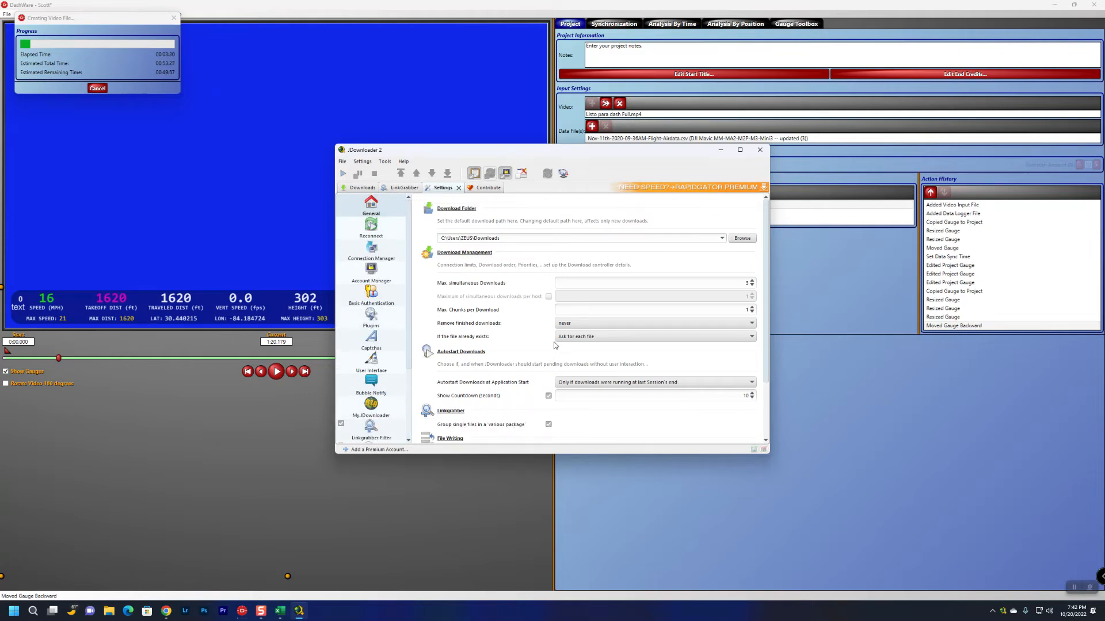
scroll(659, 380, down, 3)
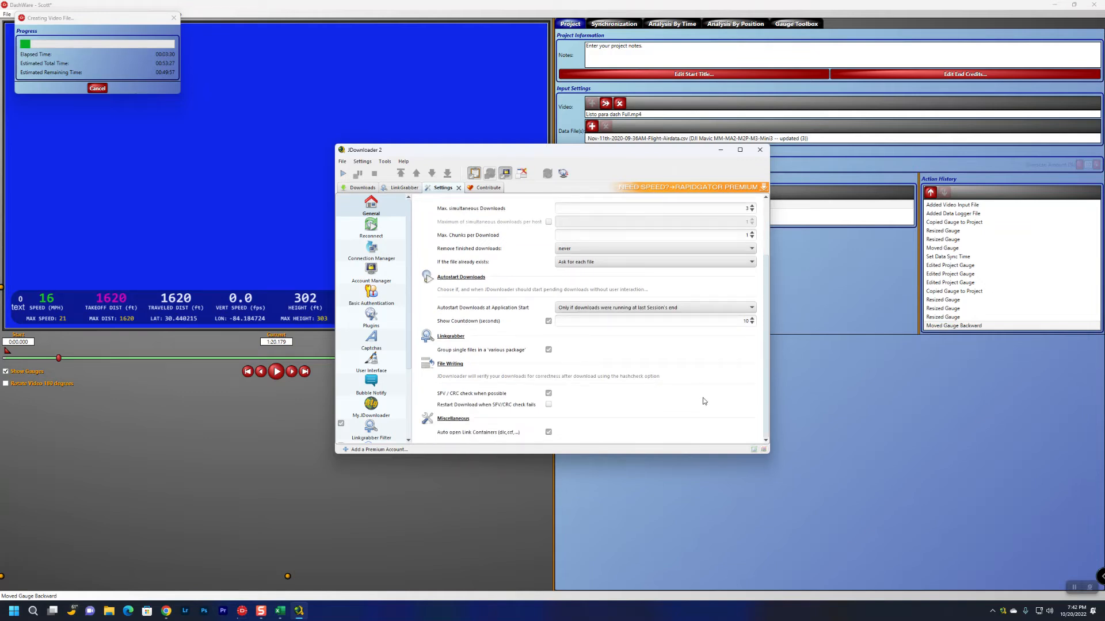
scroll(703, 397, up, 1)
scroll(705, 398, up, 2)
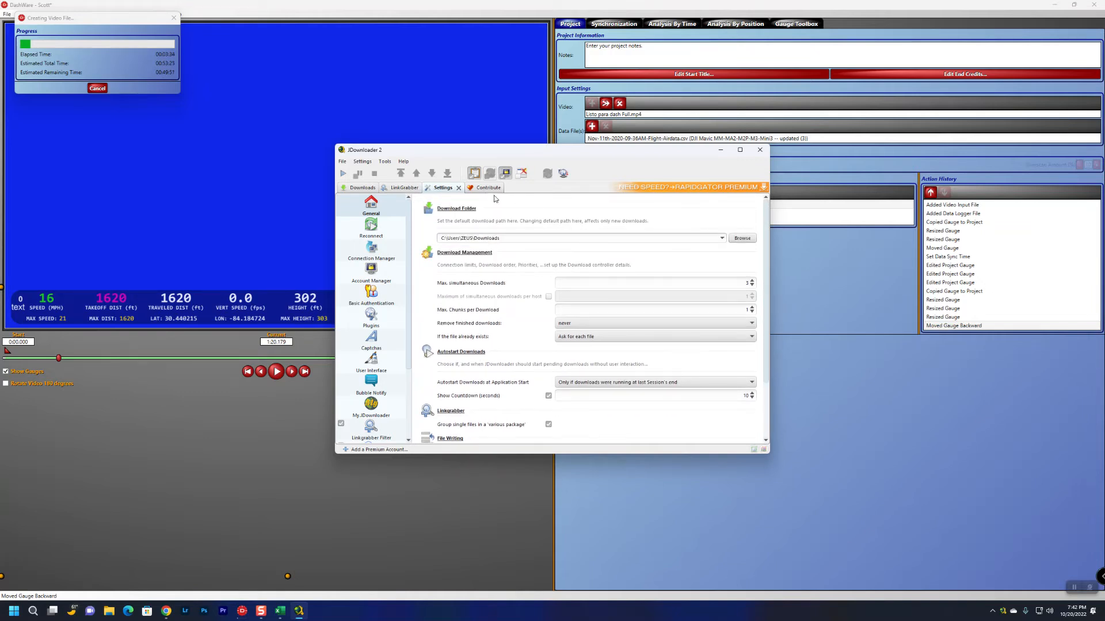
Close the settings and look through the Downloads and LinkGrabber views and the available commands, cancelling the donation request
click(362, 189)
click(444, 188)
click(356, 163)
click(372, 174)
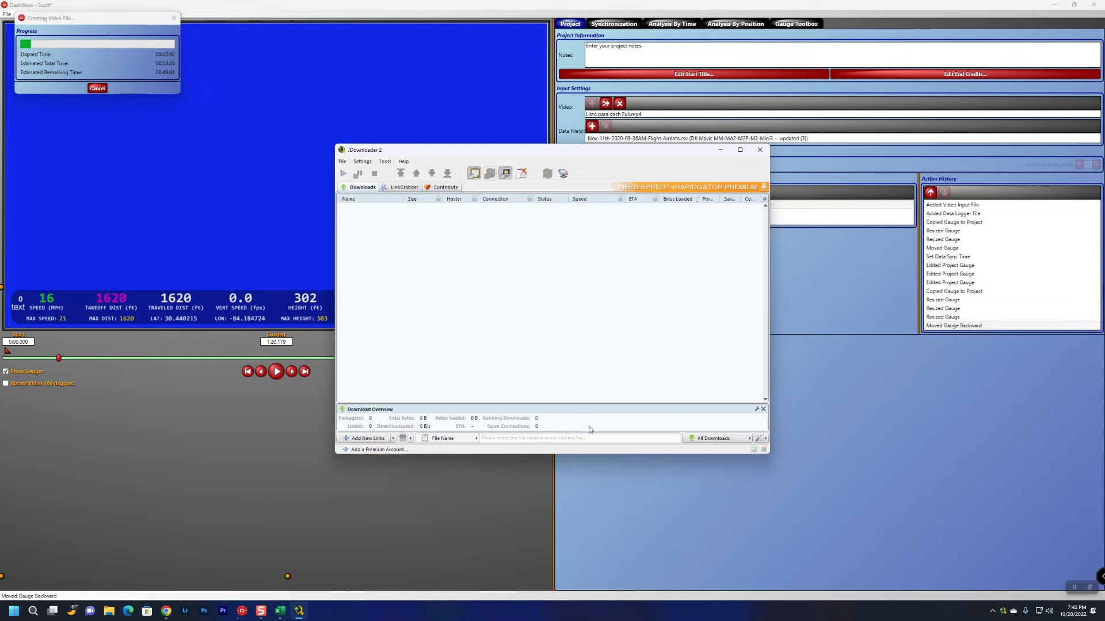
click(412, 188)
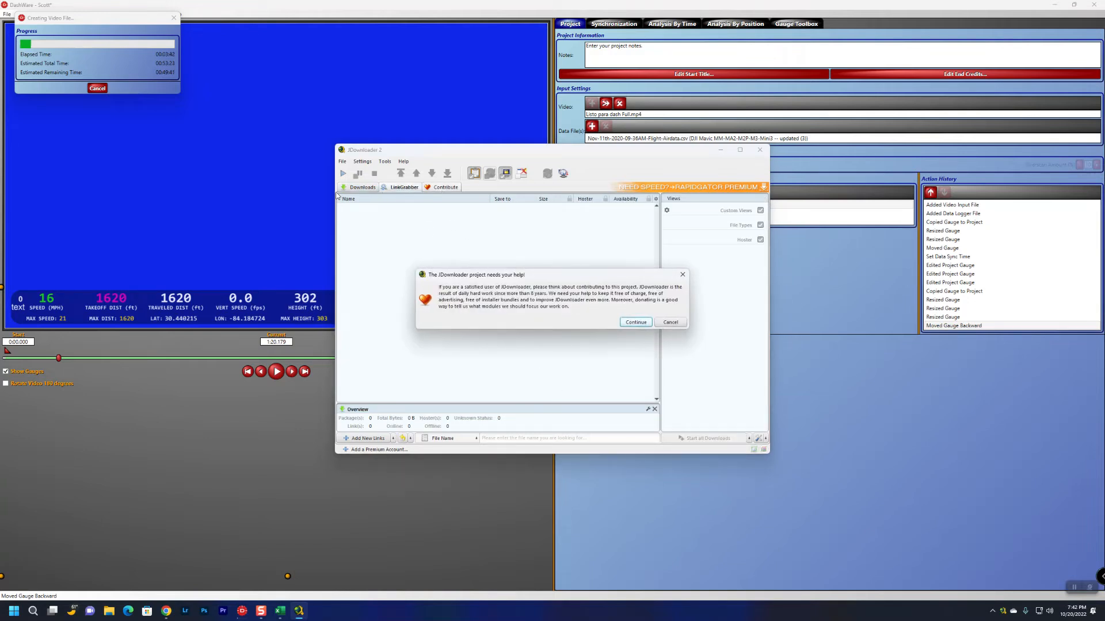
click(671, 322)
click(361, 188)
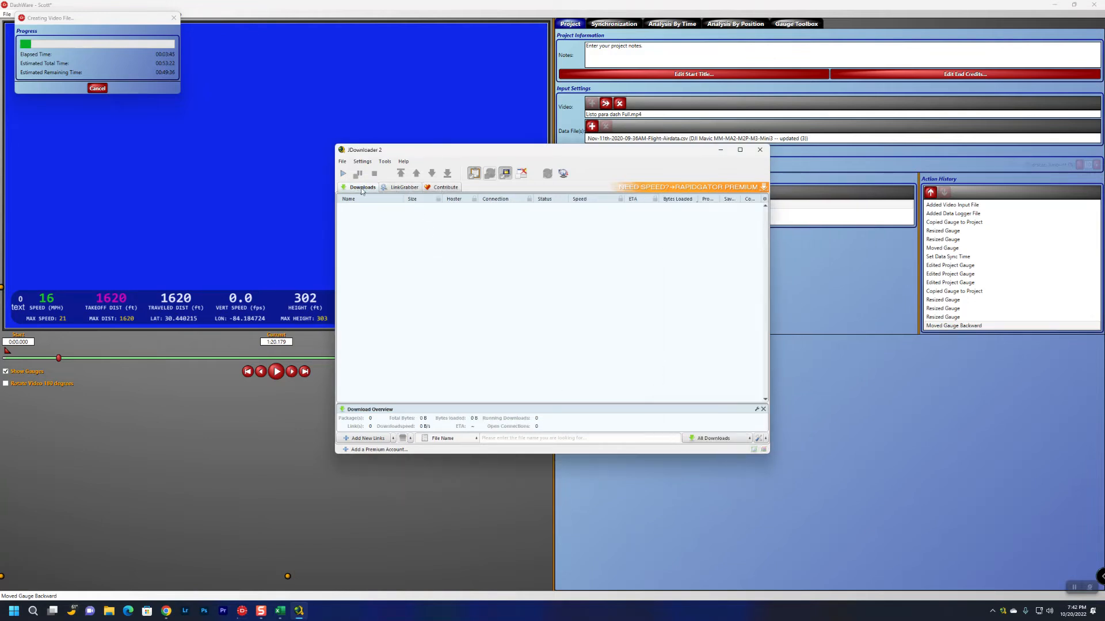
click(343, 162)
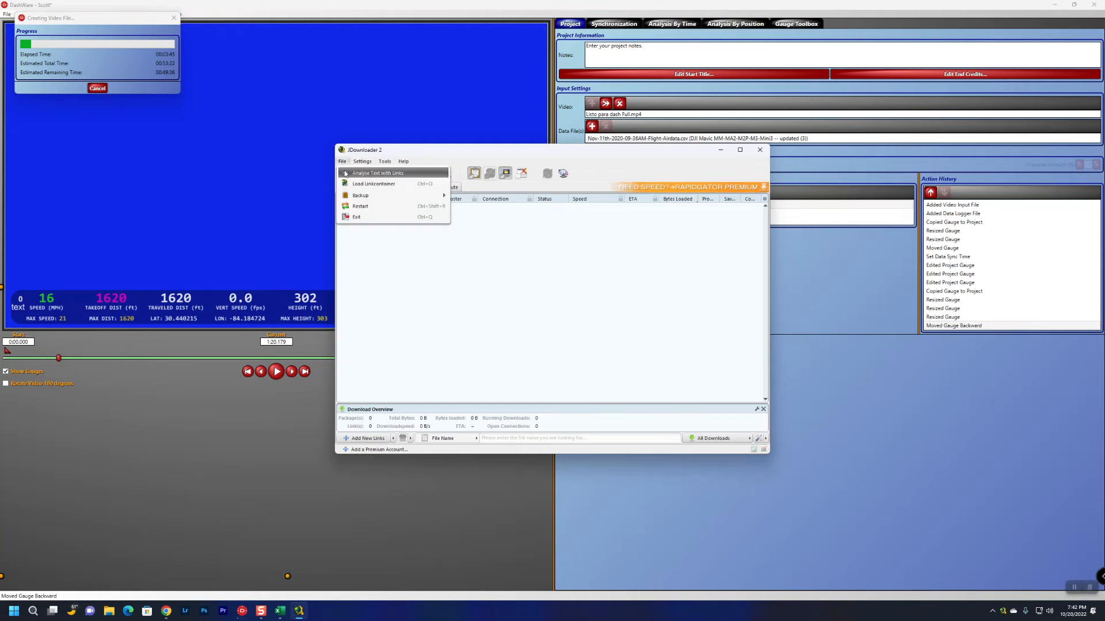
mouse_move(379, 201)
mouse_move(371, 163)
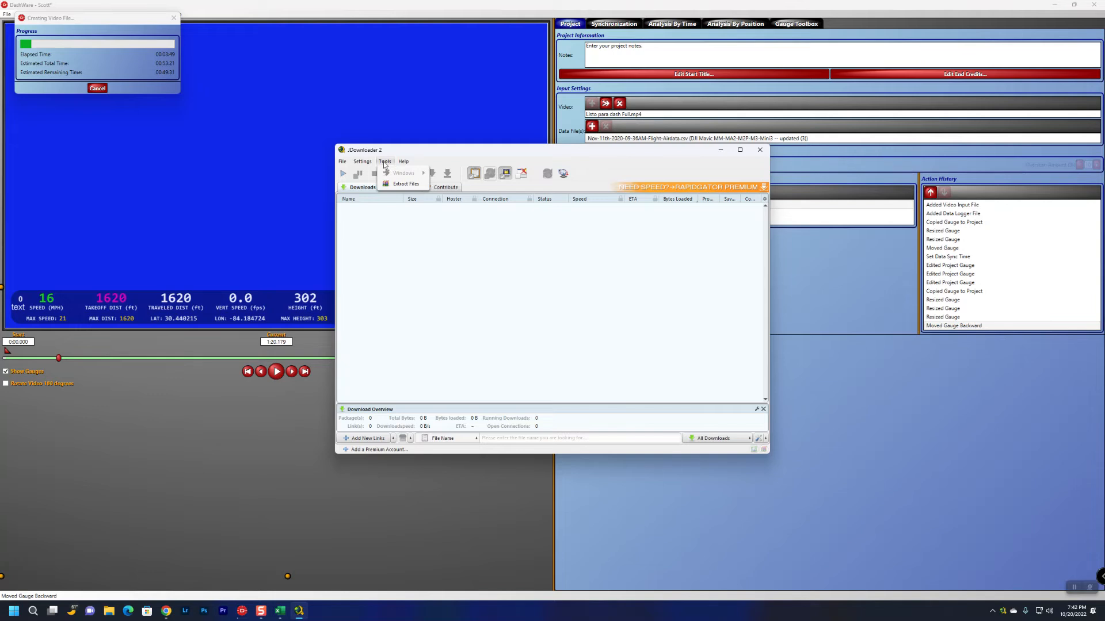
click(468, 274)
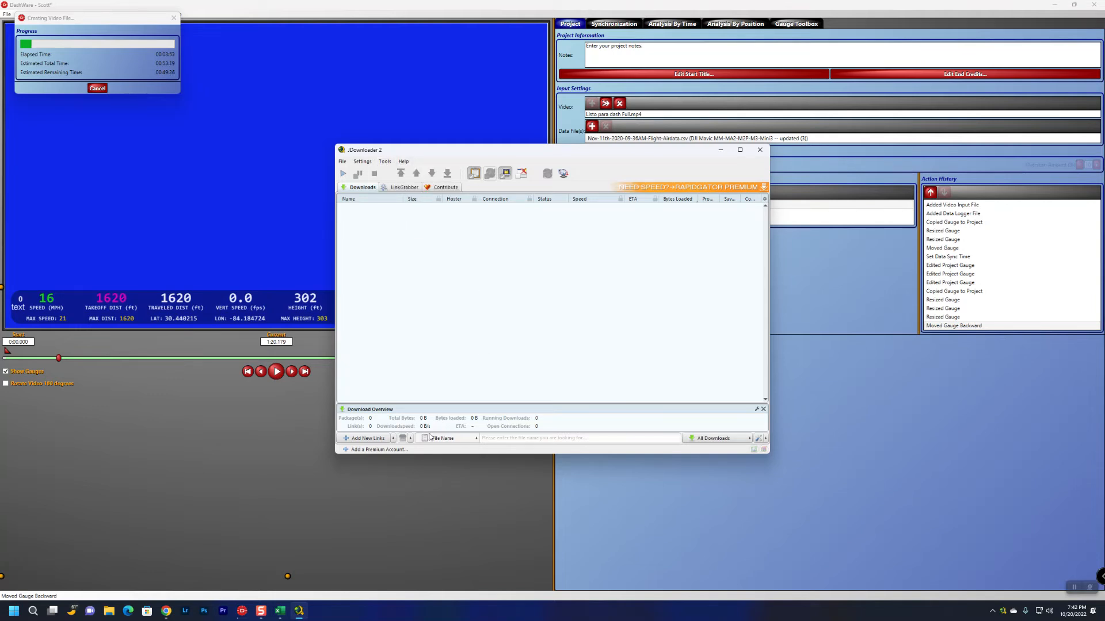
Maximize the JDownloader window and reopen its settings, dismissing the donation request
click(740, 150)
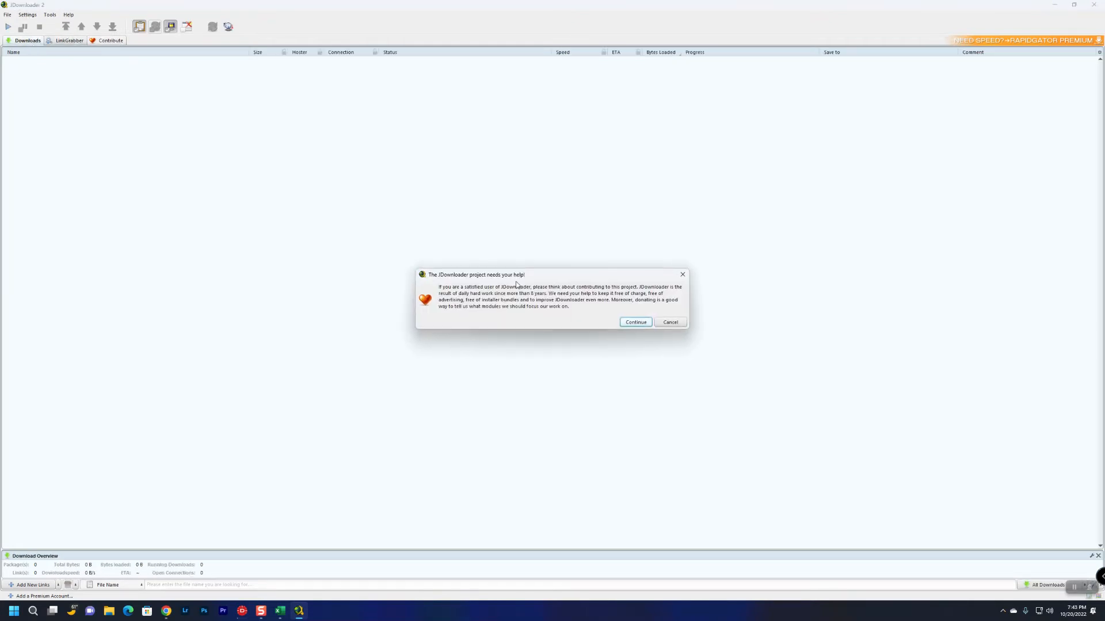
click(636, 320)
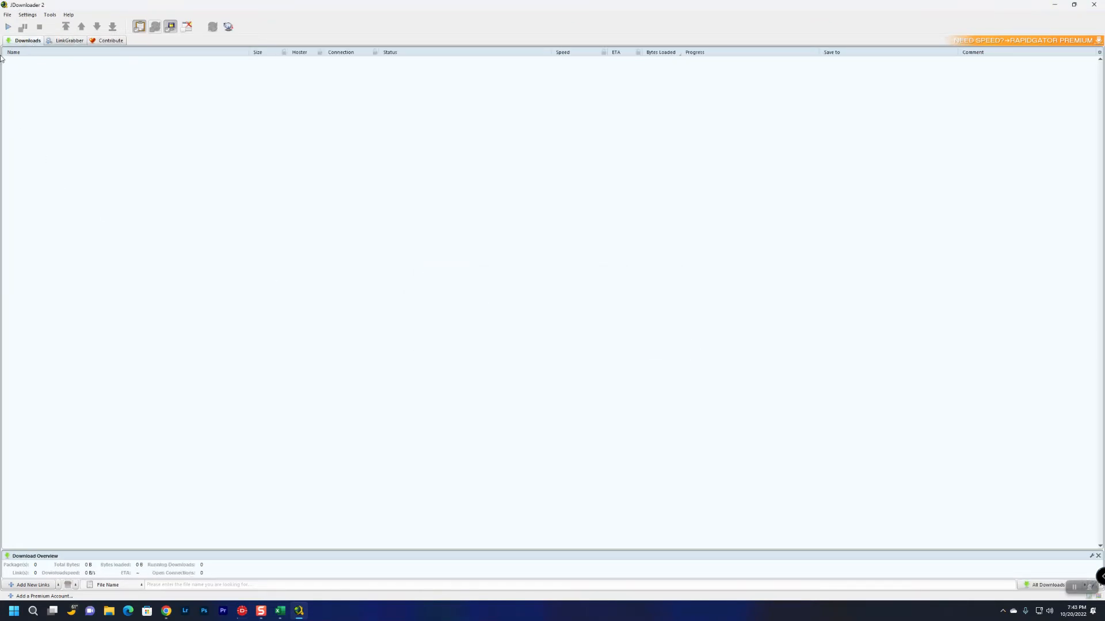
click(9, 15)
mouse_move(27, 15)
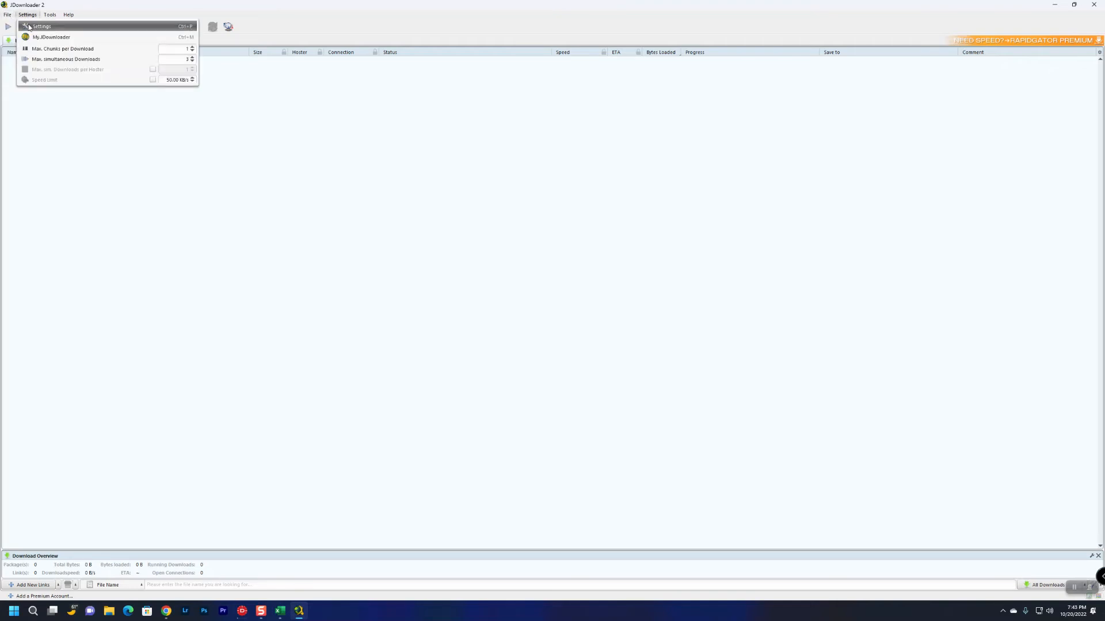
click(29, 27)
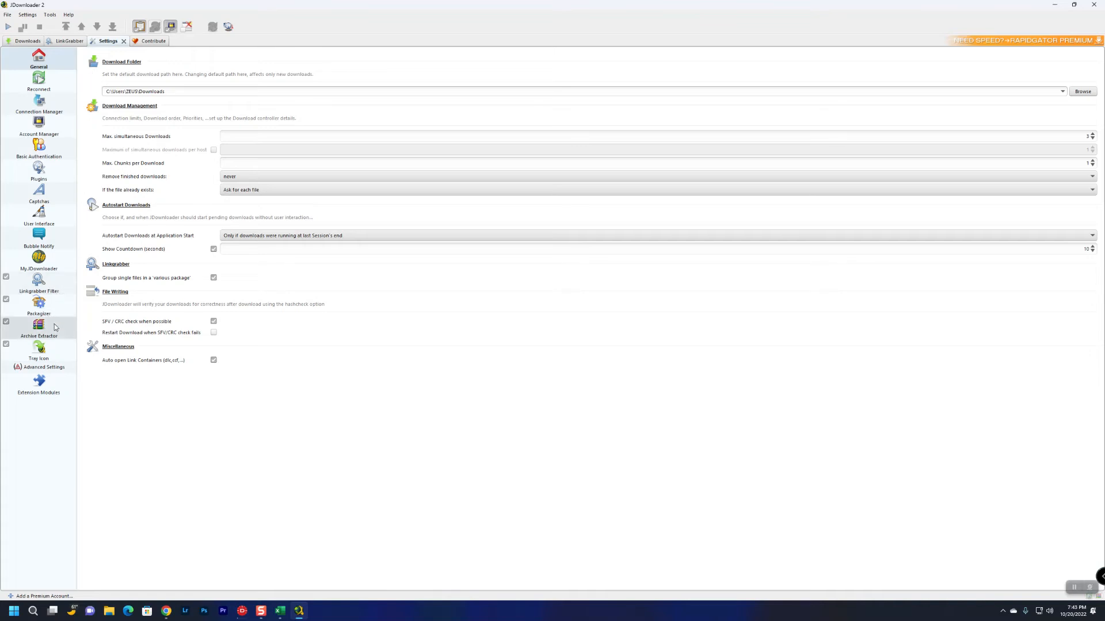
Examine the Extension Modules and General settings, and the categories from Reconnect through Captchas
click(48, 379)
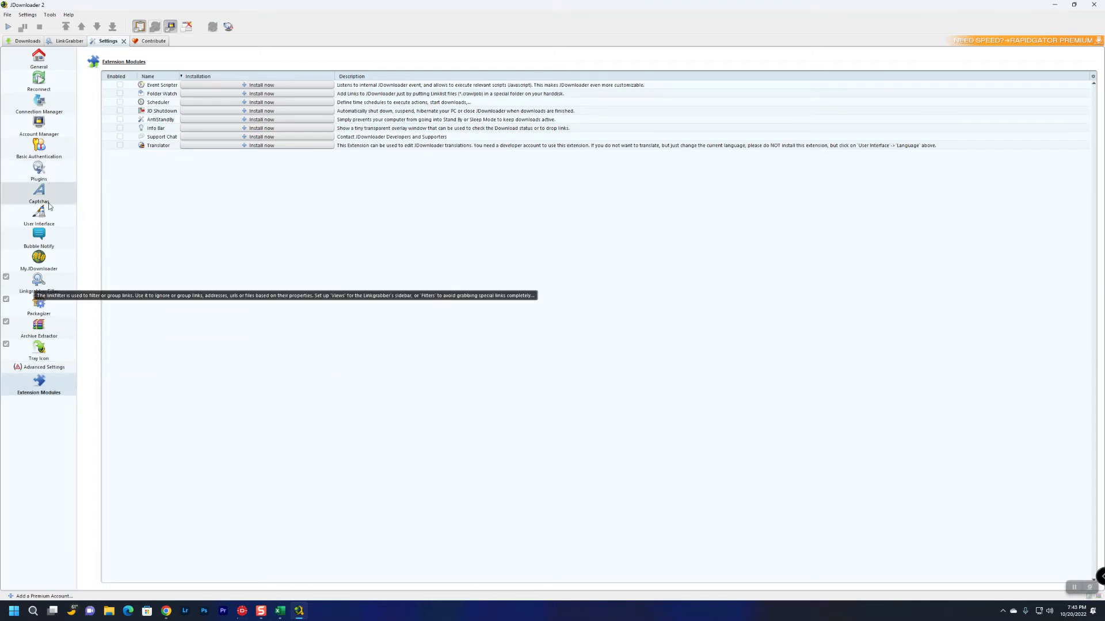
click(44, 63)
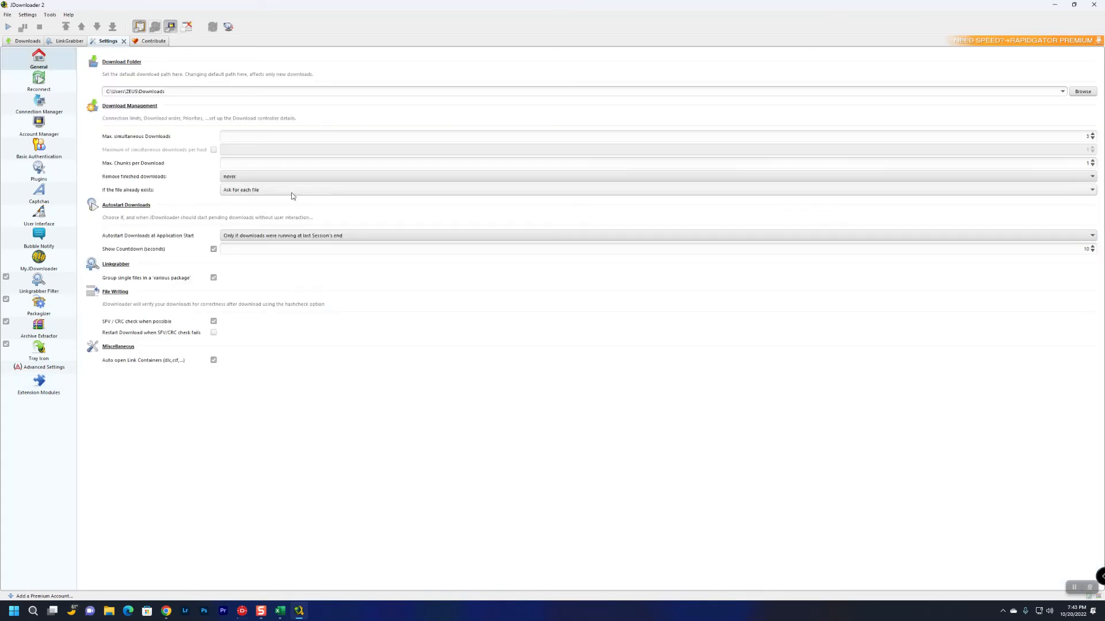
key(Down)
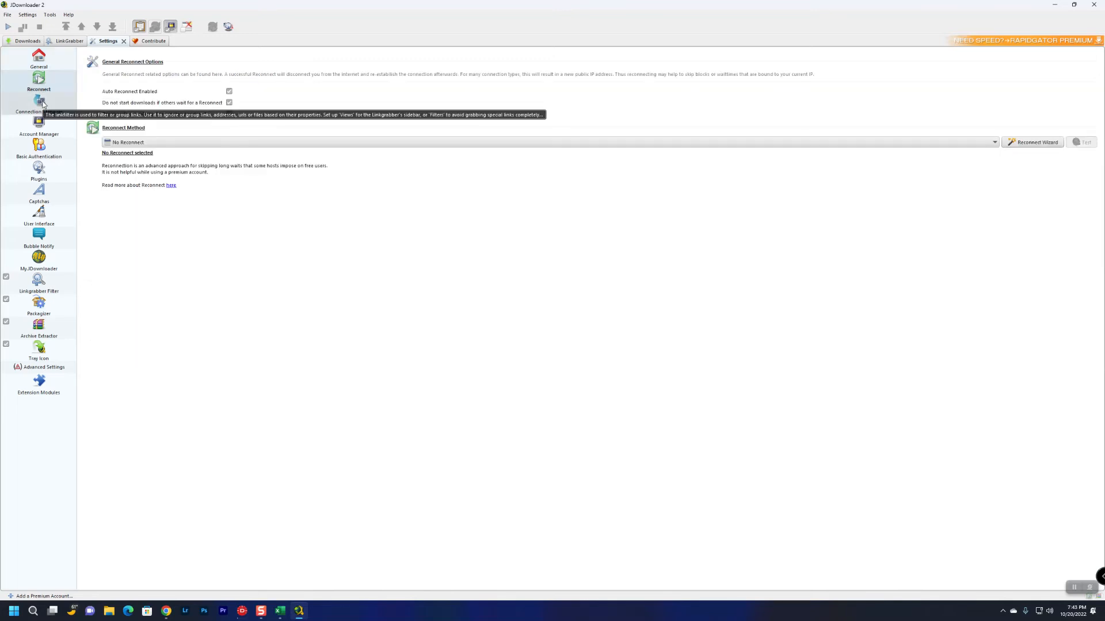
click(42, 104)
click(49, 128)
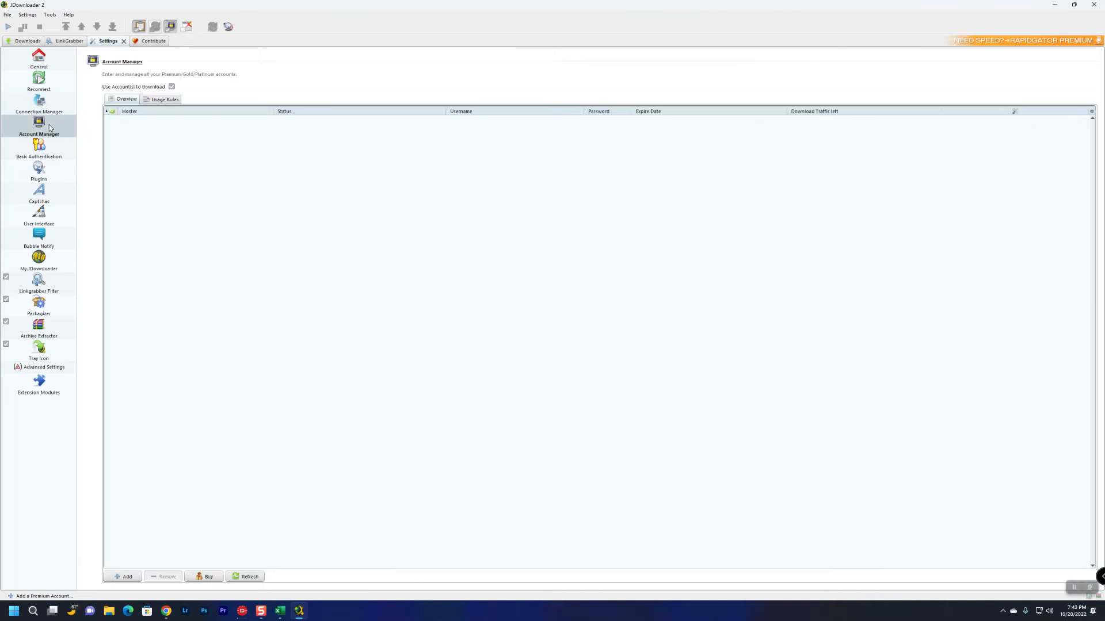
click(41, 148)
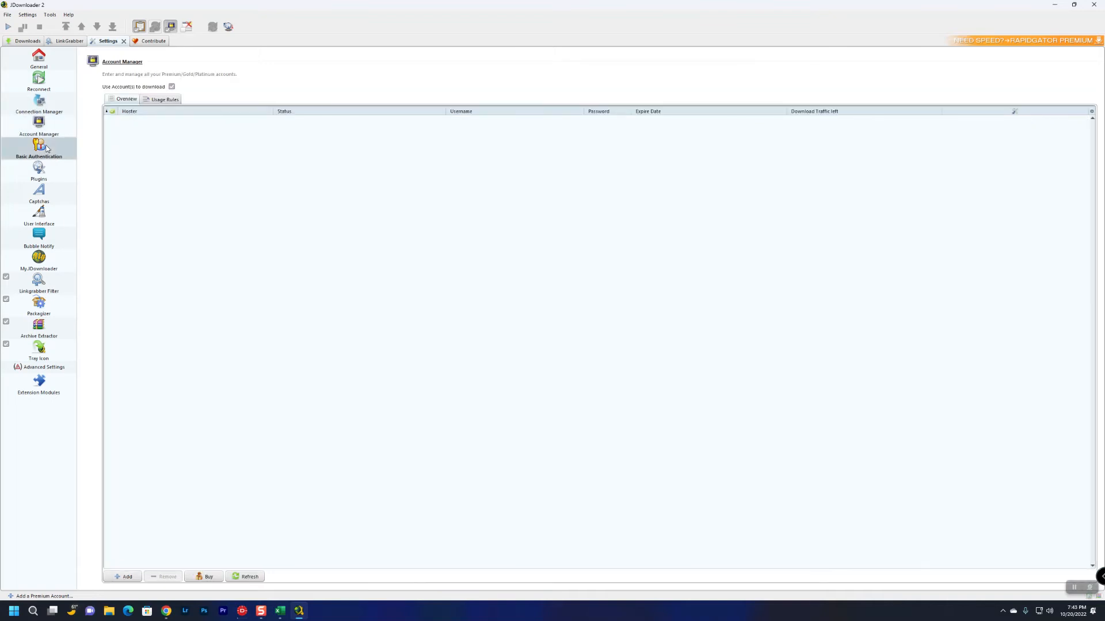
click(41, 179)
click(42, 197)
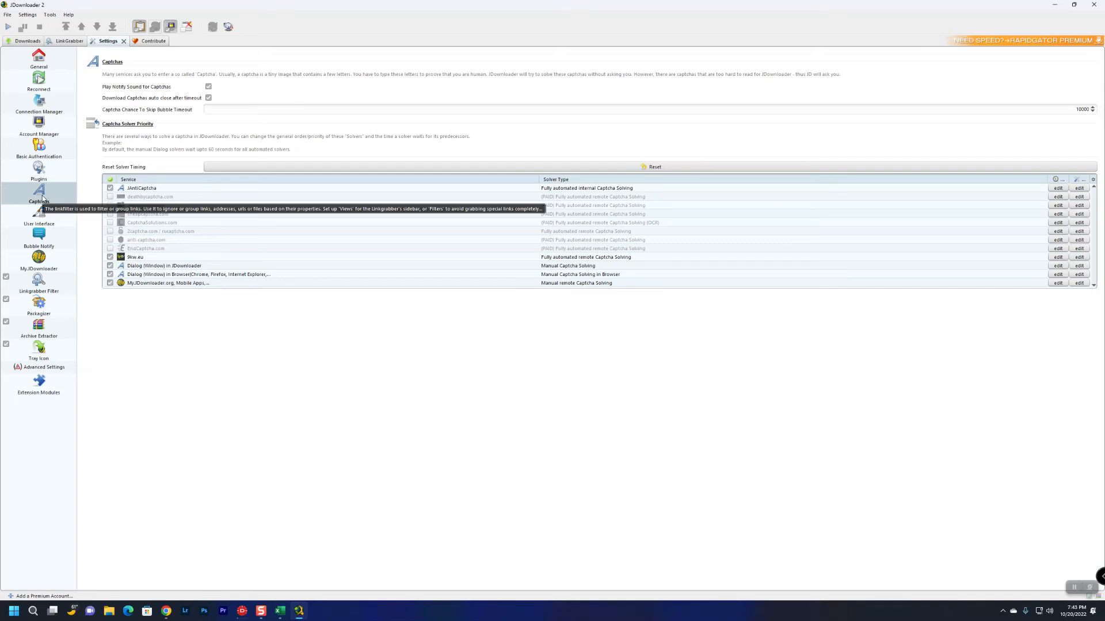
Examine the remaining settings categories from User Interface through Extension Modules, and return to the Downloads list
click(43, 218)
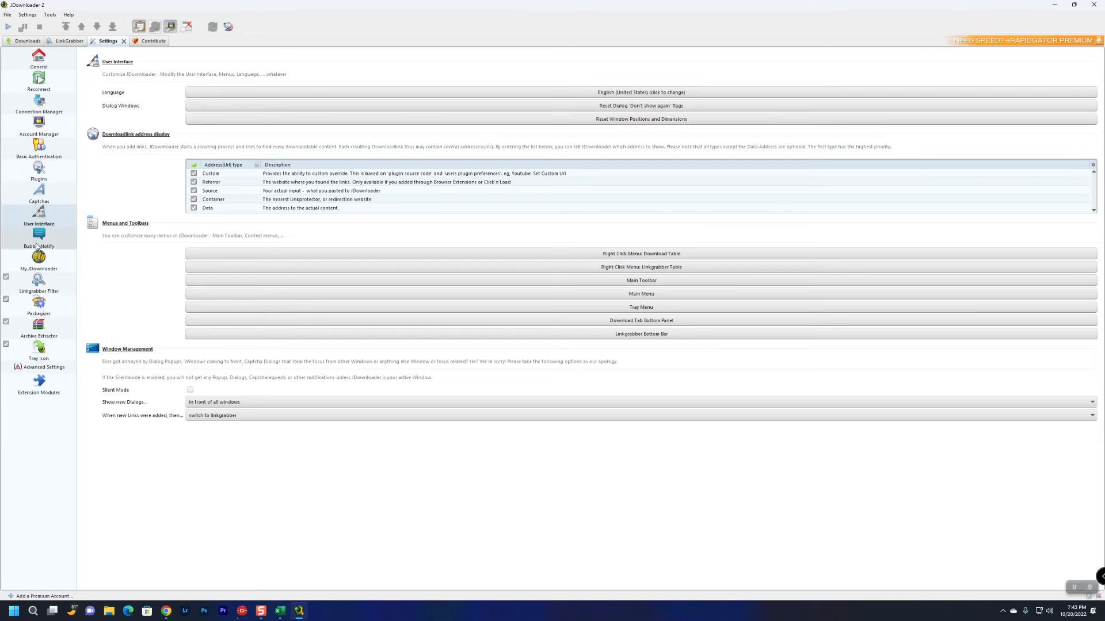
click(37, 243)
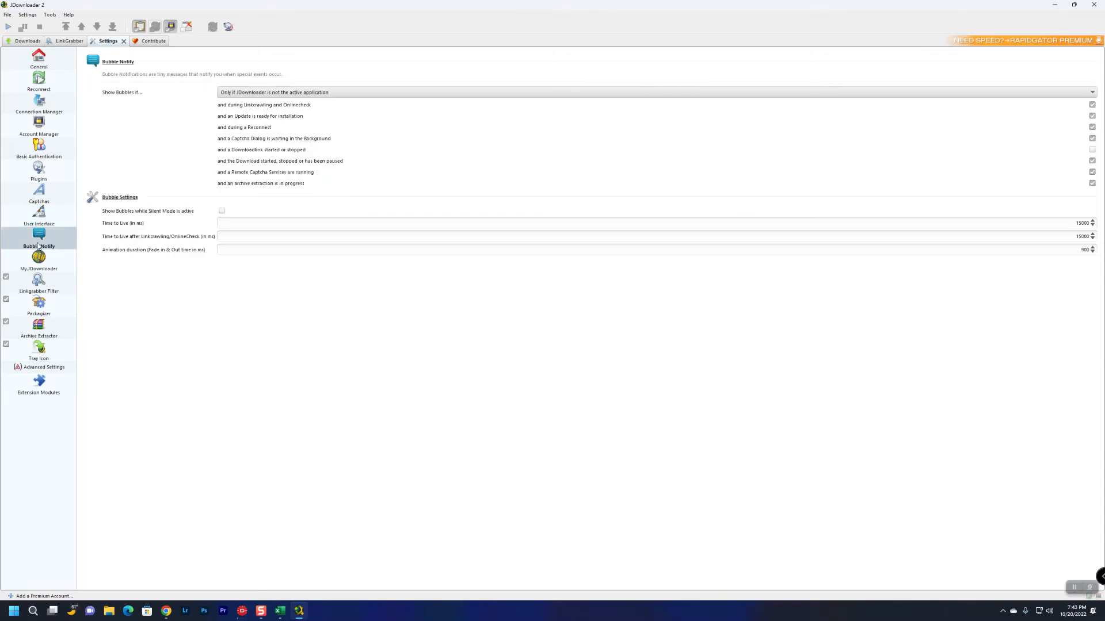
click(38, 263)
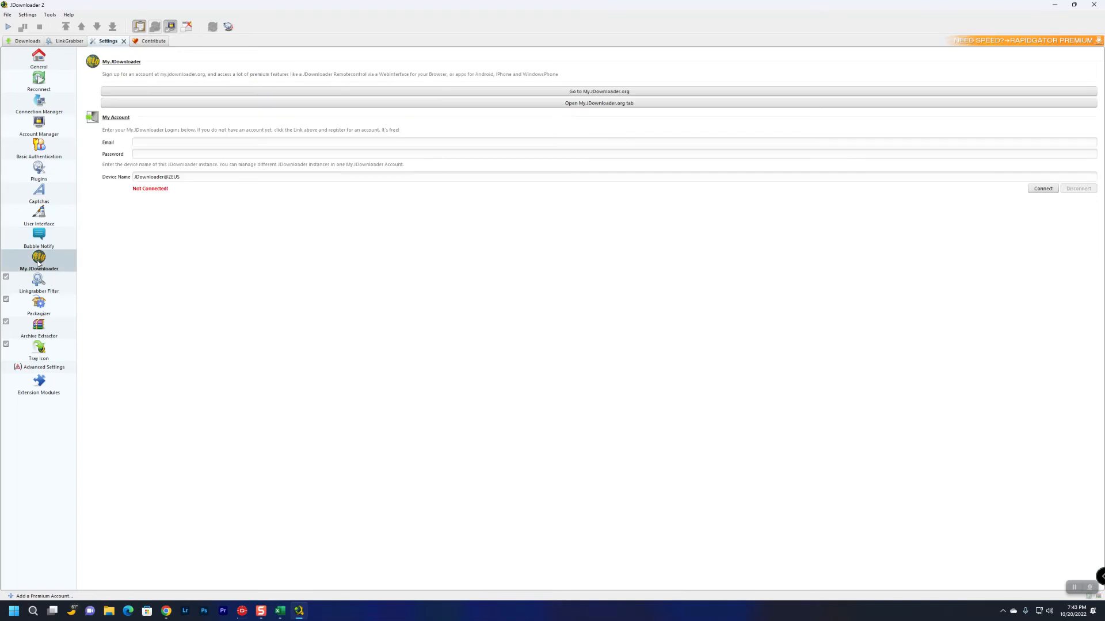
click(40, 287)
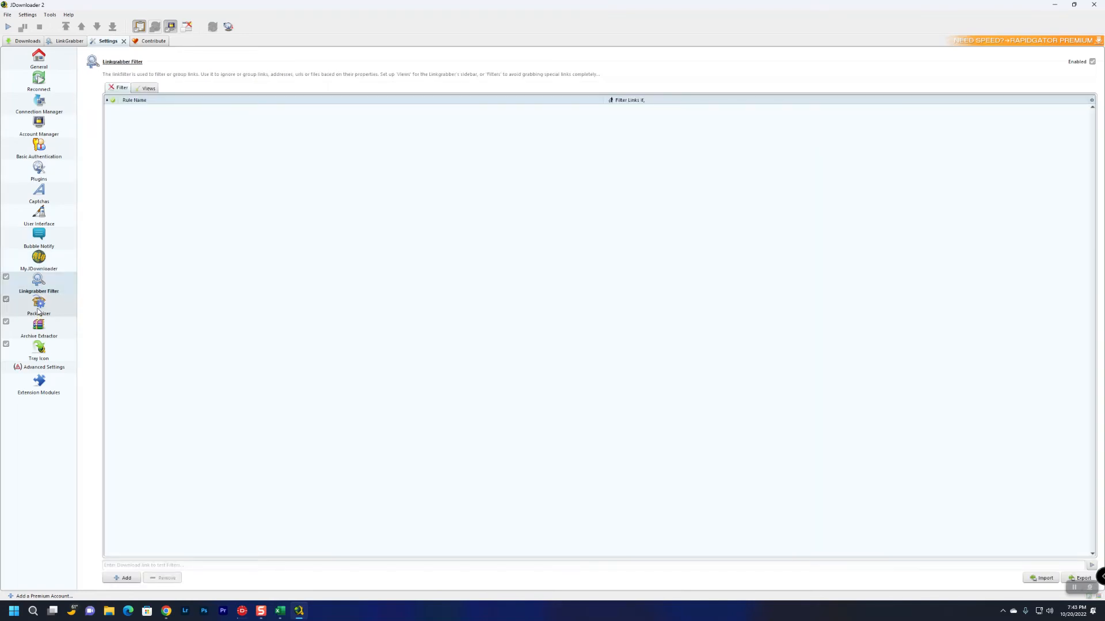
click(39, 308)
click(36, 326)
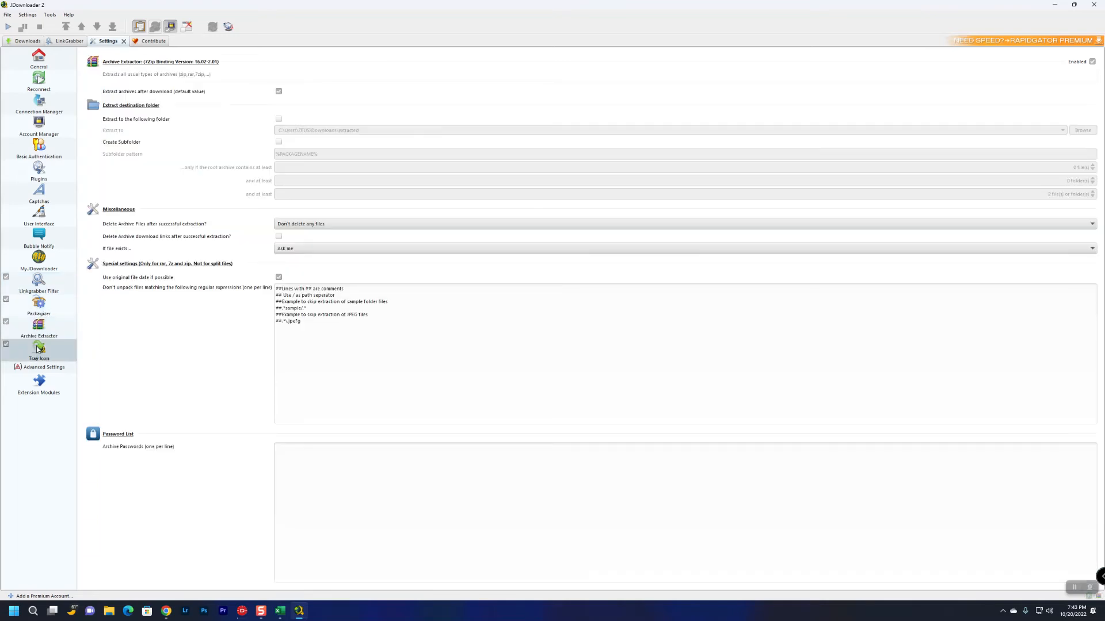
click(39, 349)
click(47, 379)
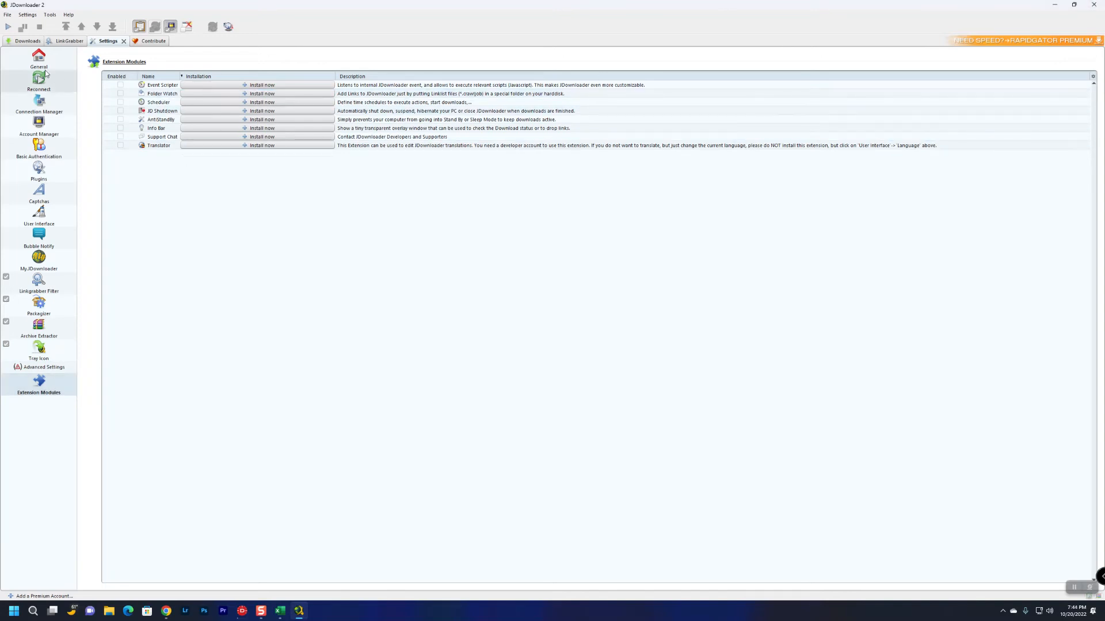
click(27, 41)
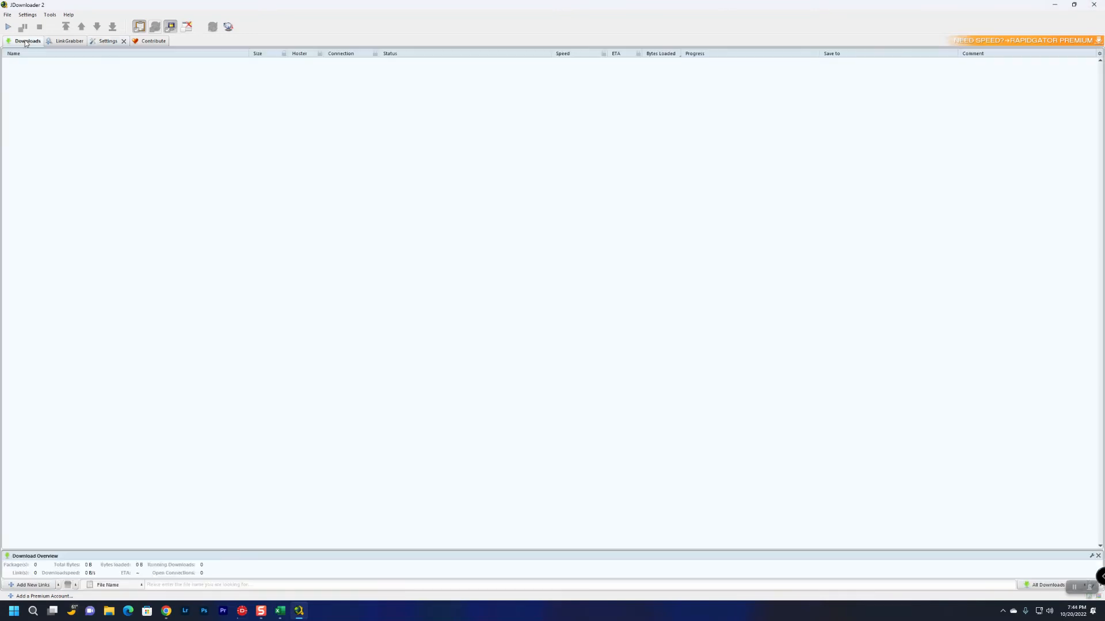
Switch to Chrome, open the first recommended video on youtube.com in a new tab, pause it, and copy its address for JDownloader
click(166, 612)
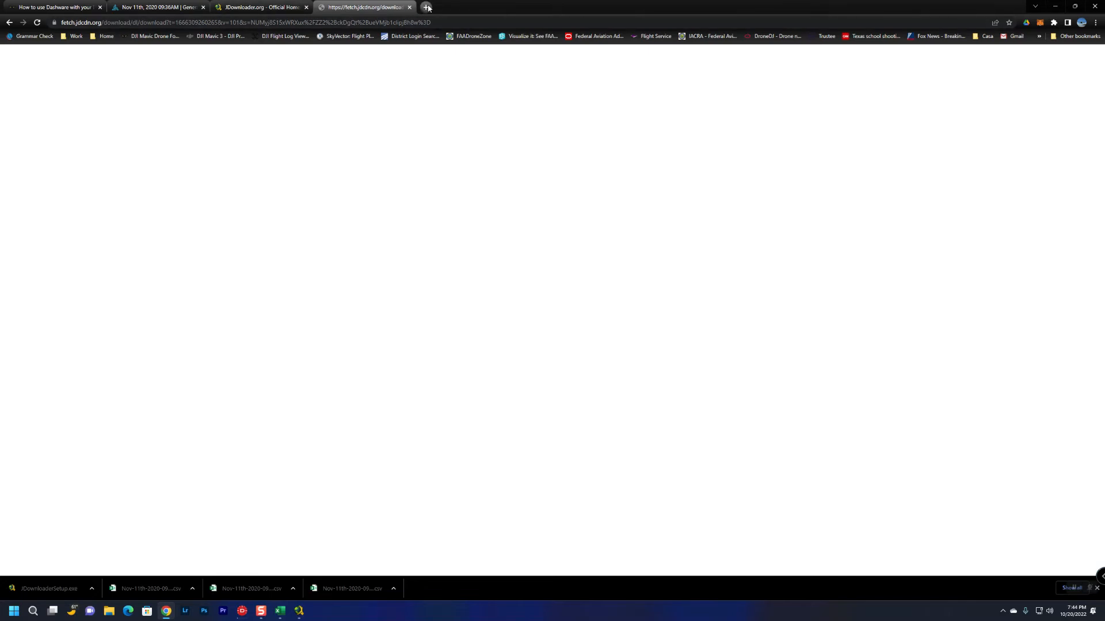
click(426, 7)
text(youtube.com)
key(Return)
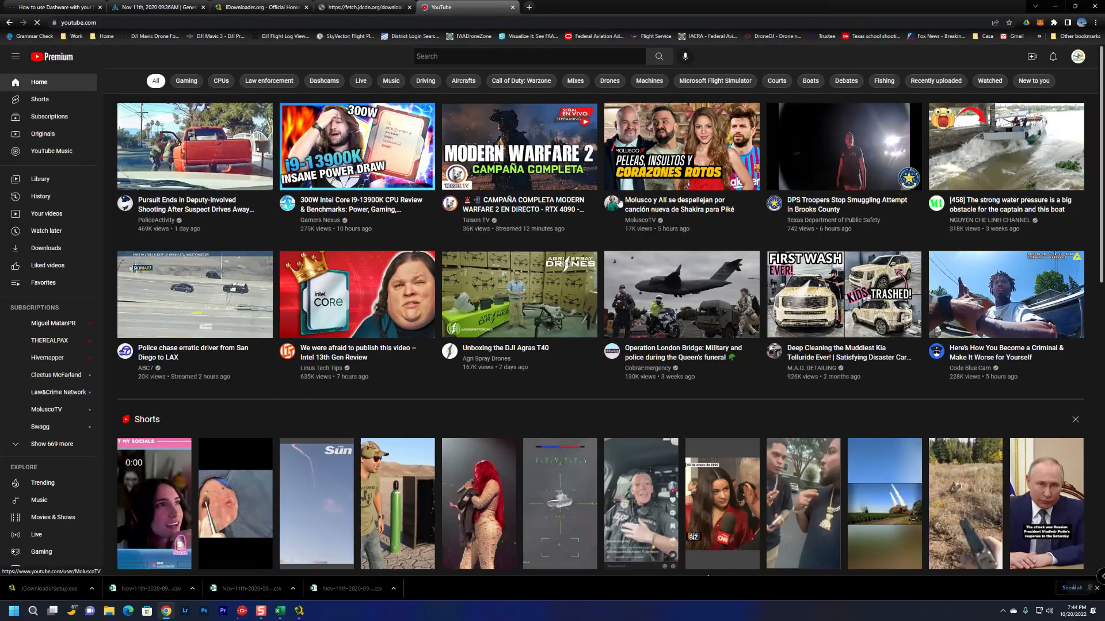
click(225, 149)
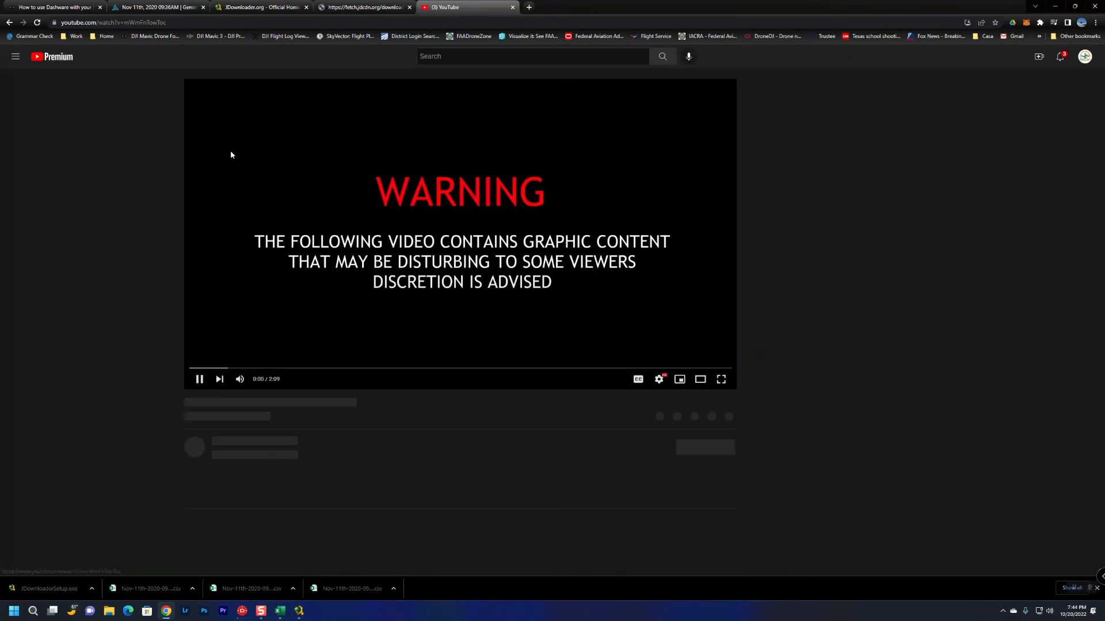
click(196, 381)
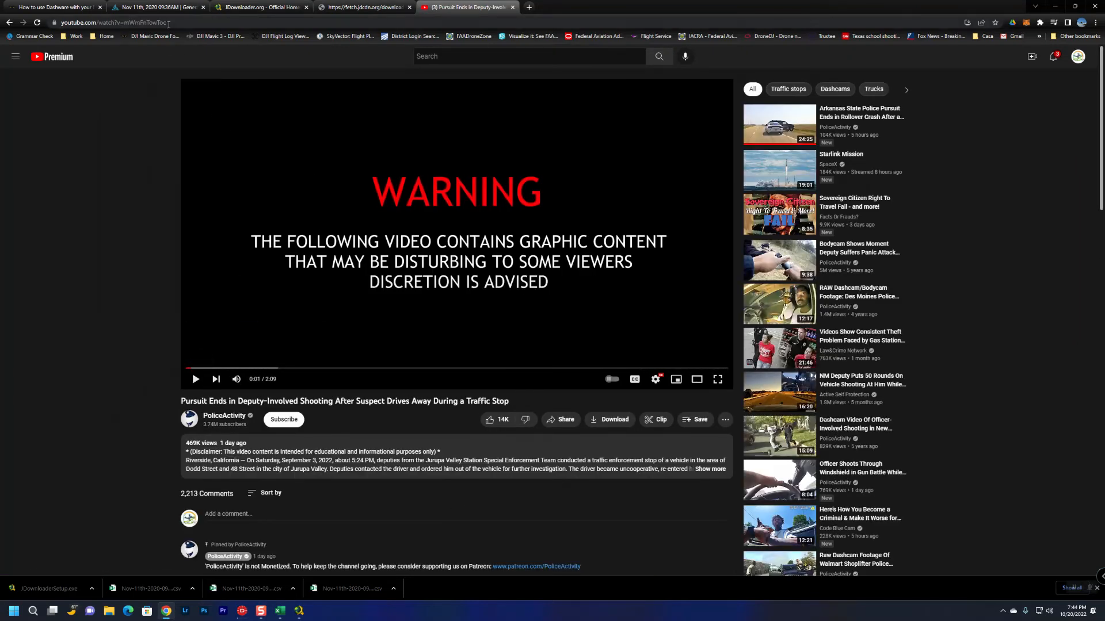
click(170, 24)
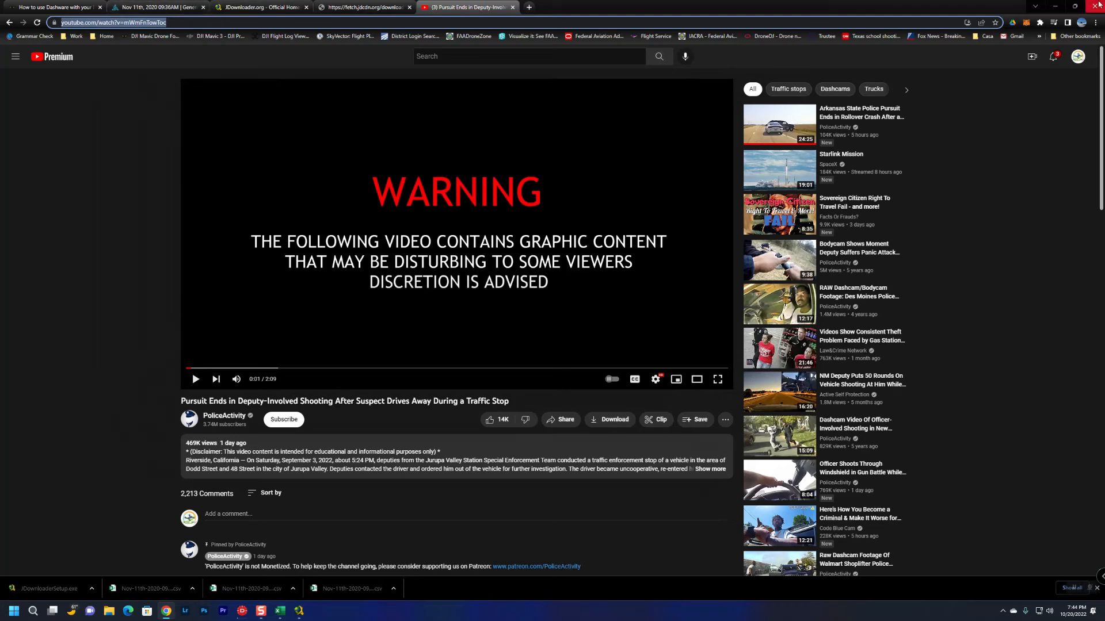
click(1060, 6)
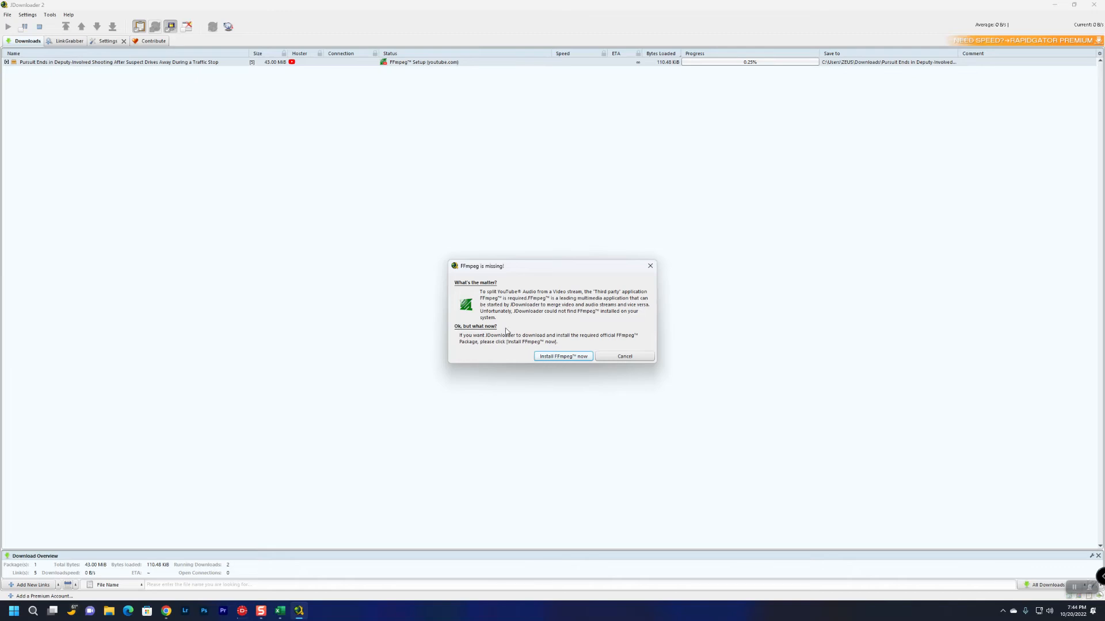
Install the missing FFmpeg package in JDownloader and cancel the automatic start of the downloads
click(563, 357)
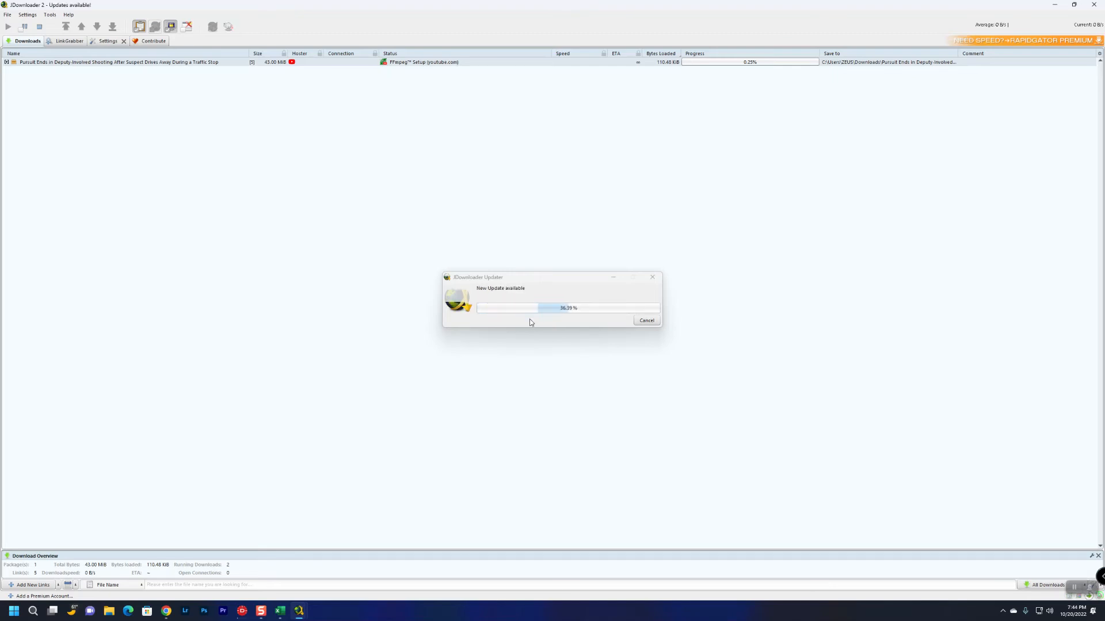
click(578, 313)
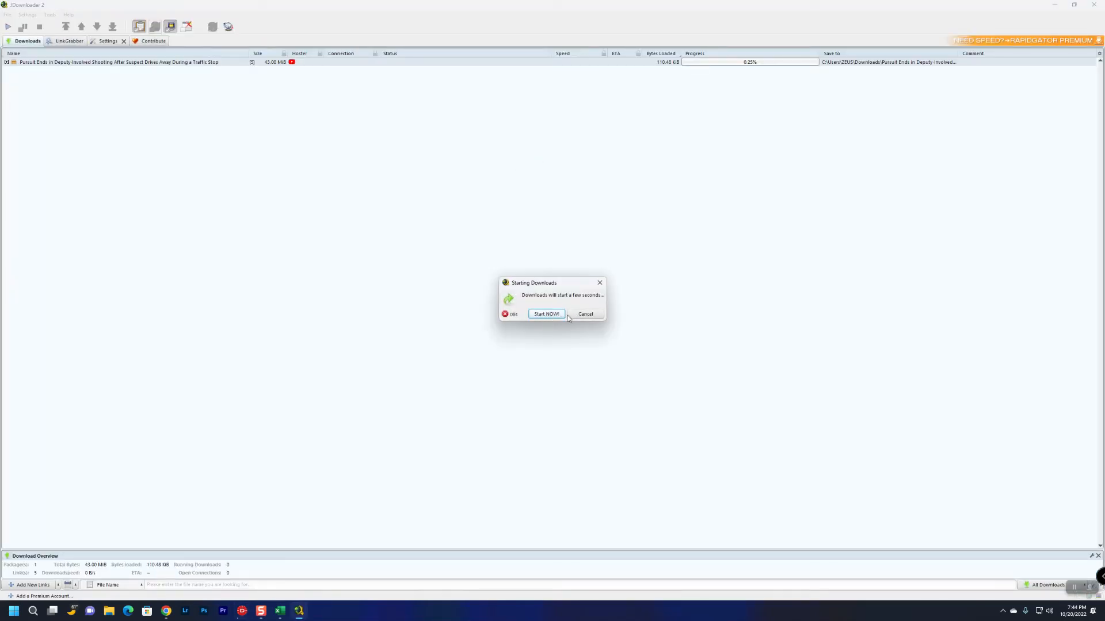
click(585, 314)
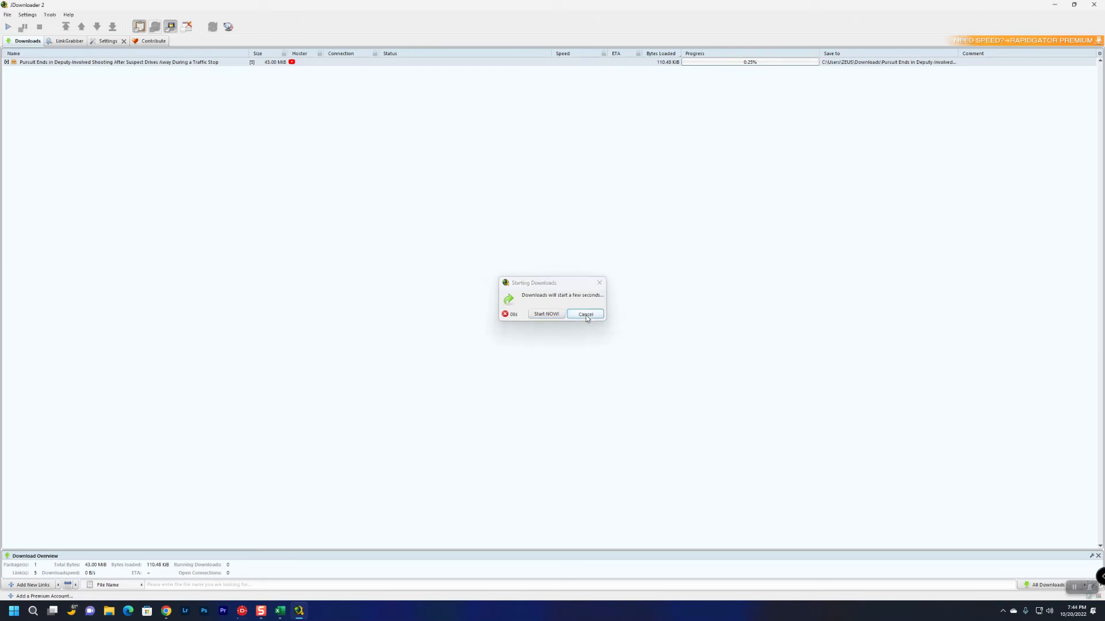
Expand the video's download package, inspect its JPG file's properties, and exit JDownloader
click(6, 62)
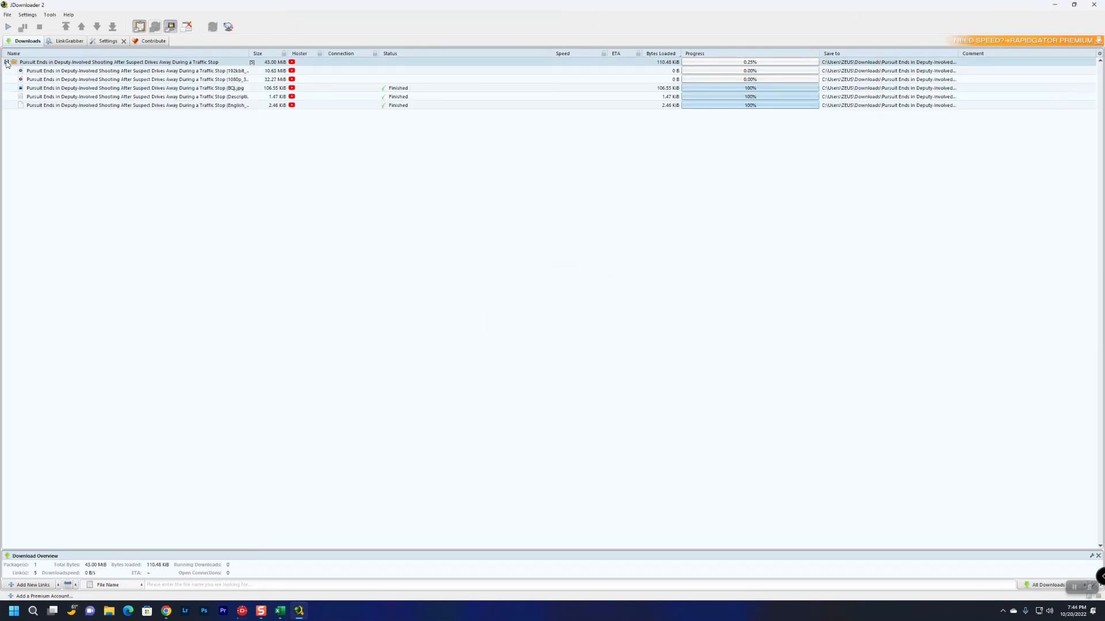
click(138, 87)
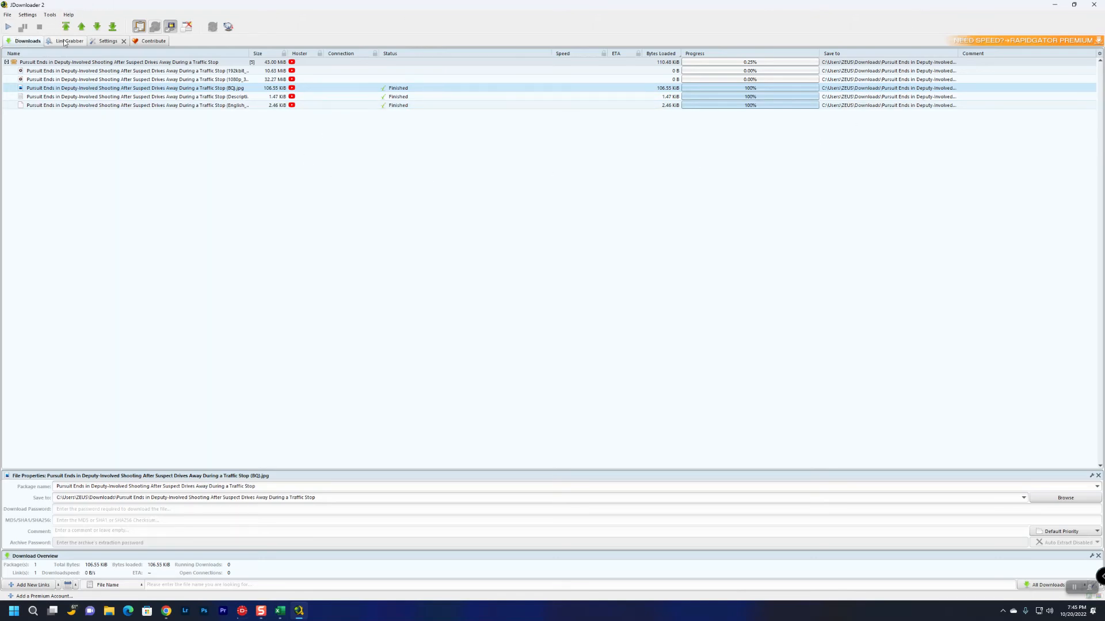
click(1094, 5)
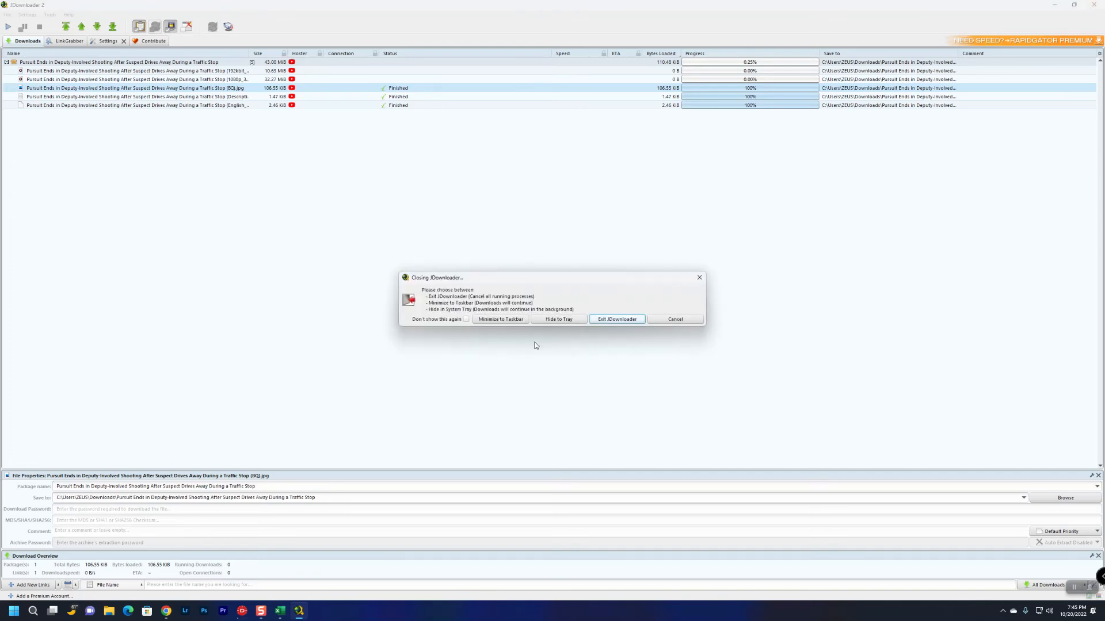
click(608, 320)
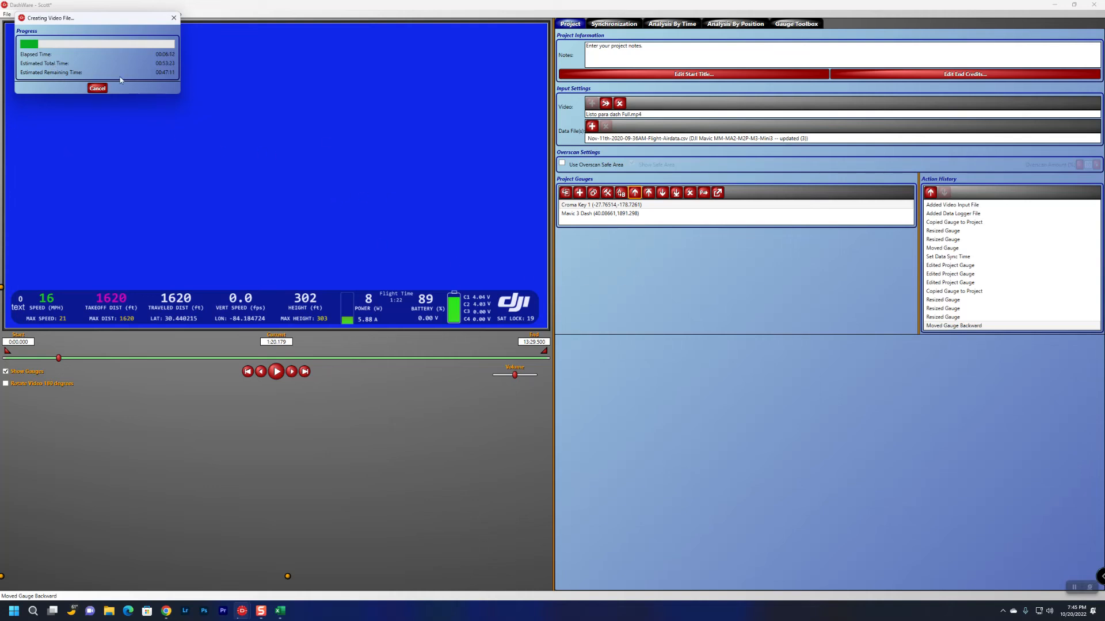
Cancel the running video export in DashWare and close the program, answering the save prompt
click(98, 88)
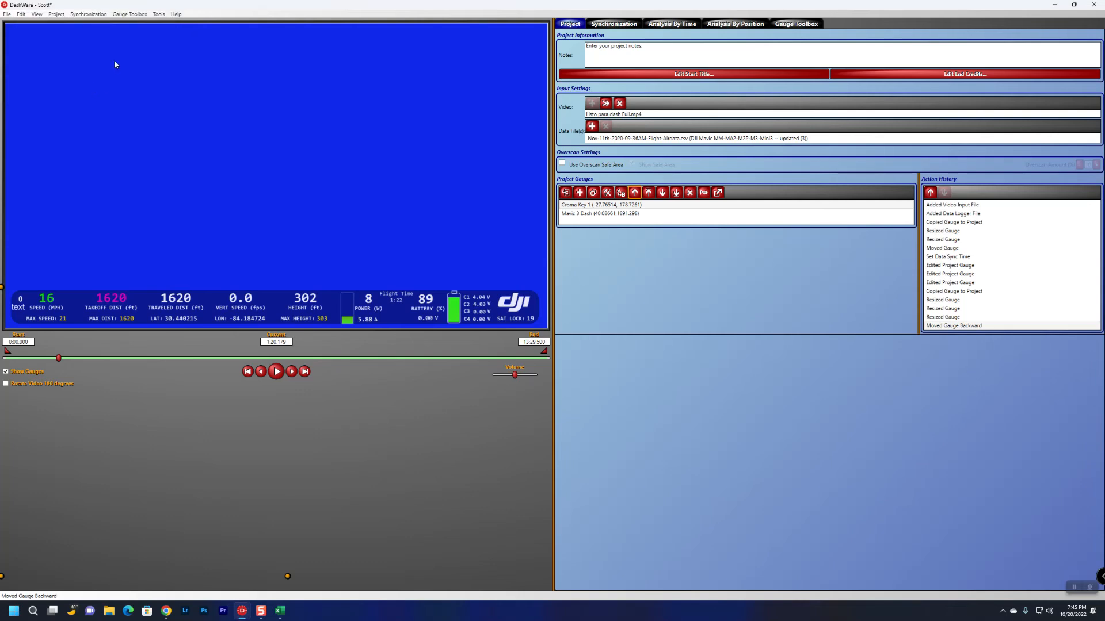
click(1094, 5)
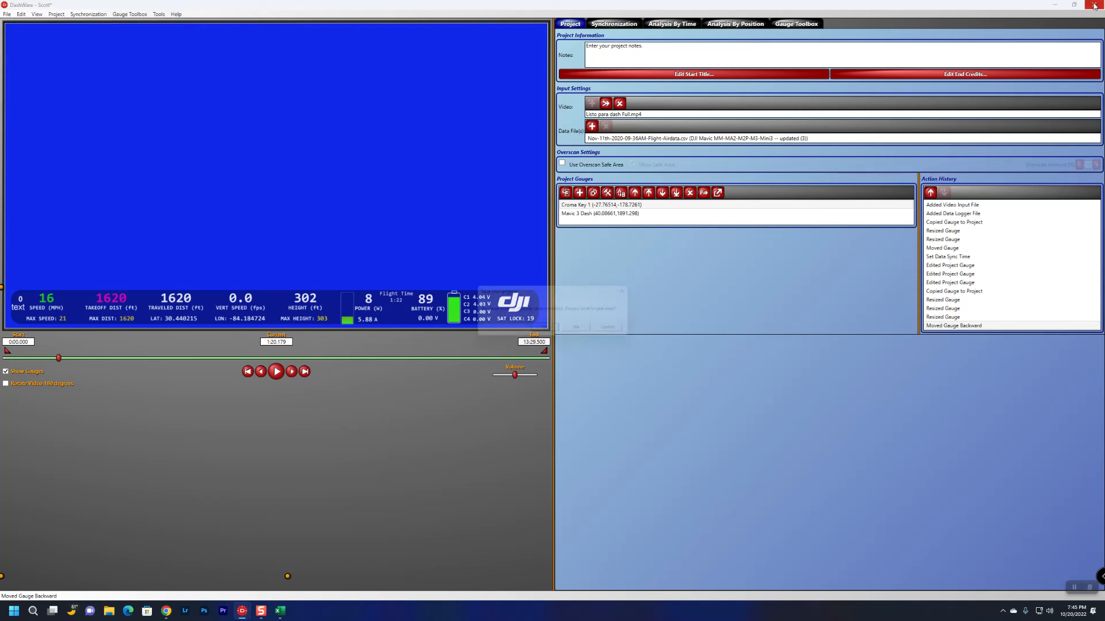
click(544, 331)
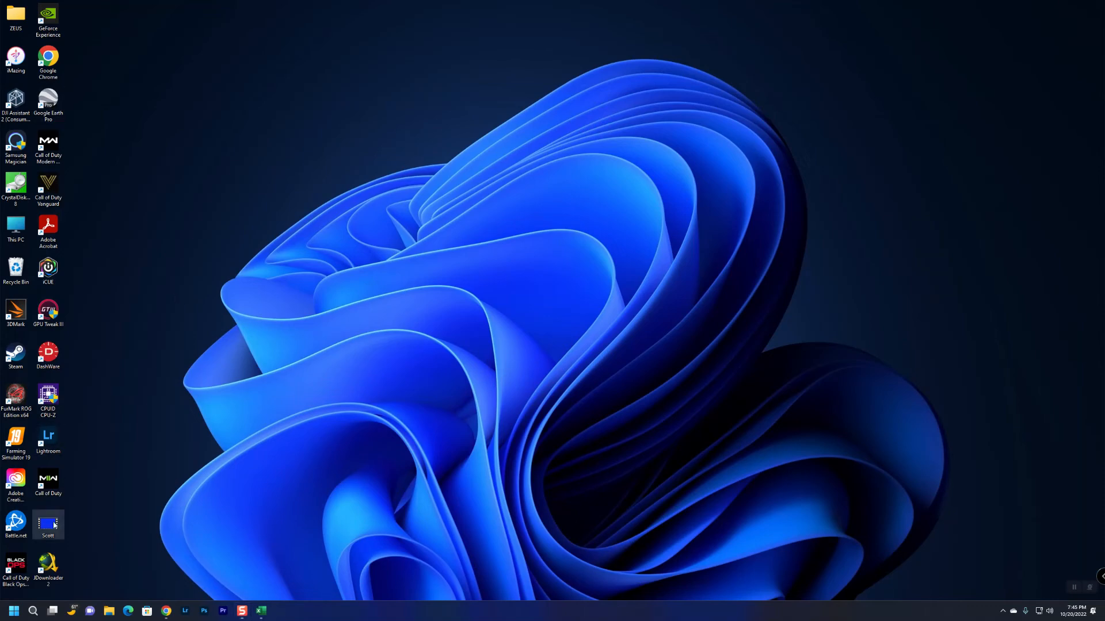
Play the exported Scott video from the desktop, check the gauge at several points along it, and close the player
double_click(54, 526)
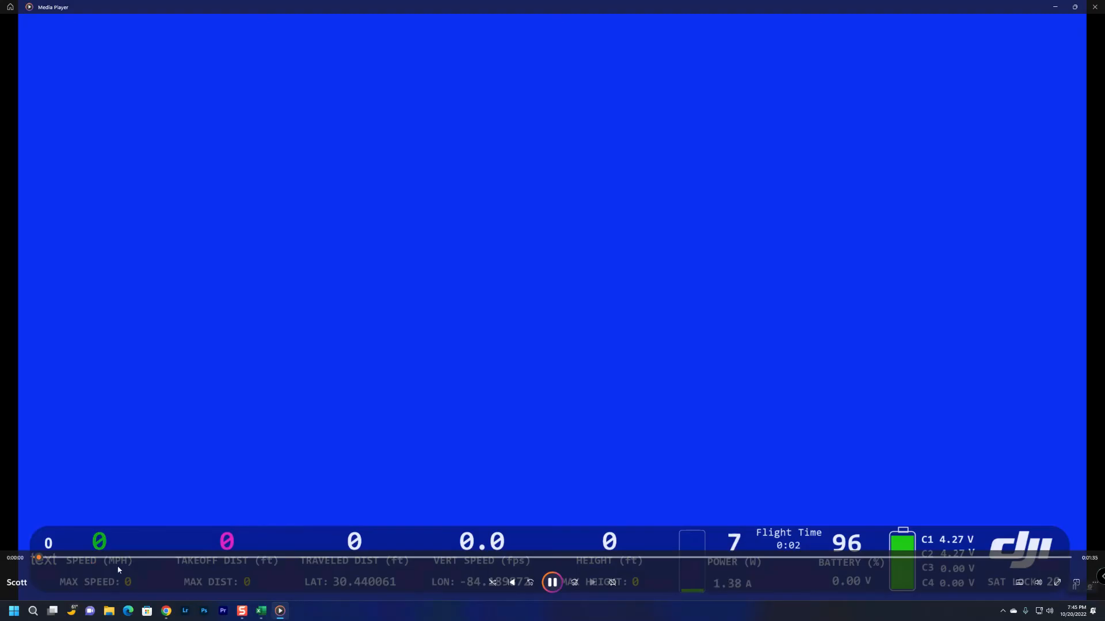
drag(104, 561, 408, 558)
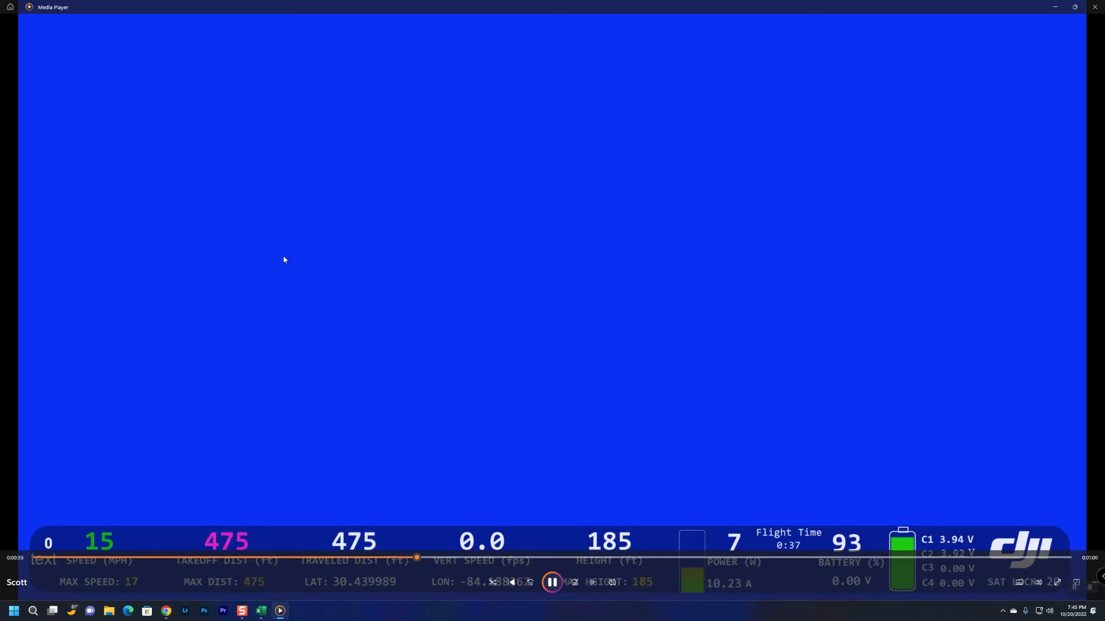
click(532, 558)
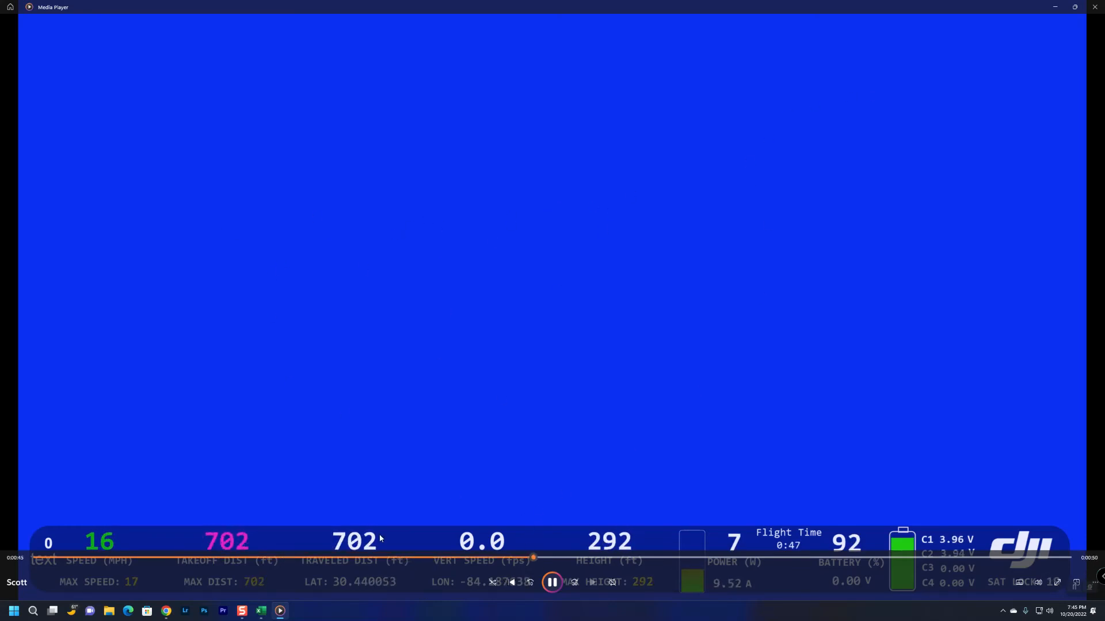
click(694, 558)
click(810, 558)
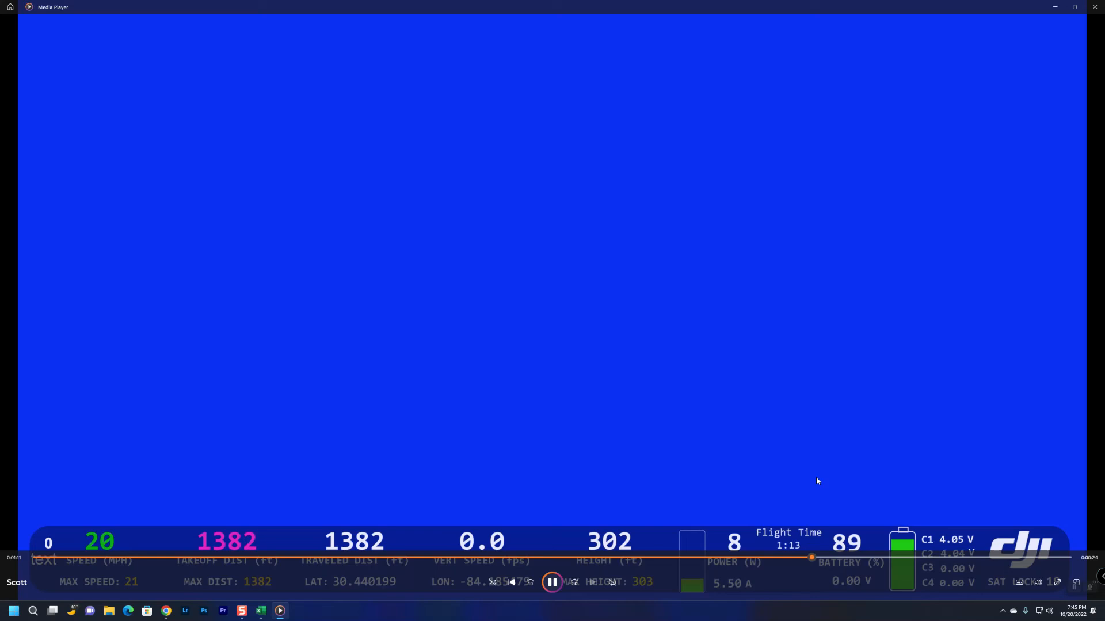
click(1095, 6)
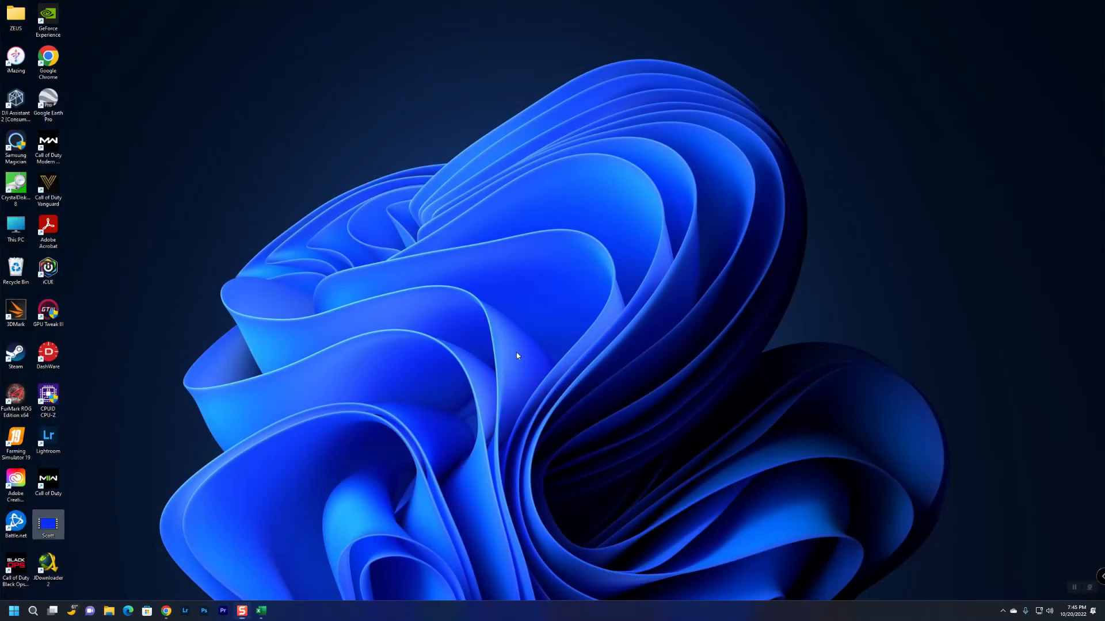
Start Adobe Premiere Pro and create a new project named SCOTT
click(224, 611)
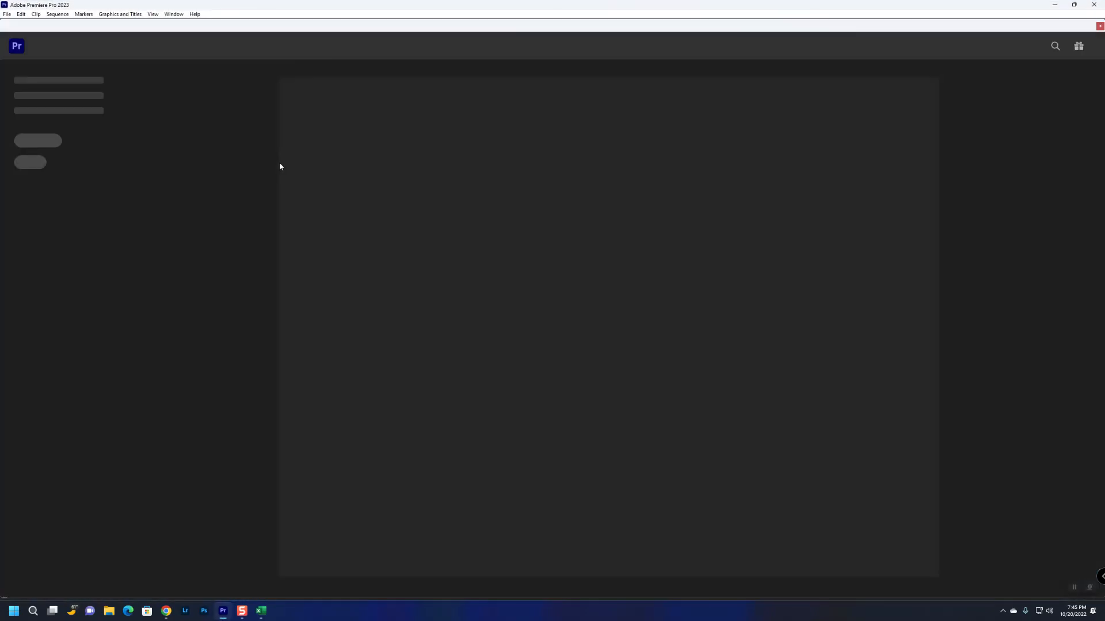
key(ctrl+alt+n)
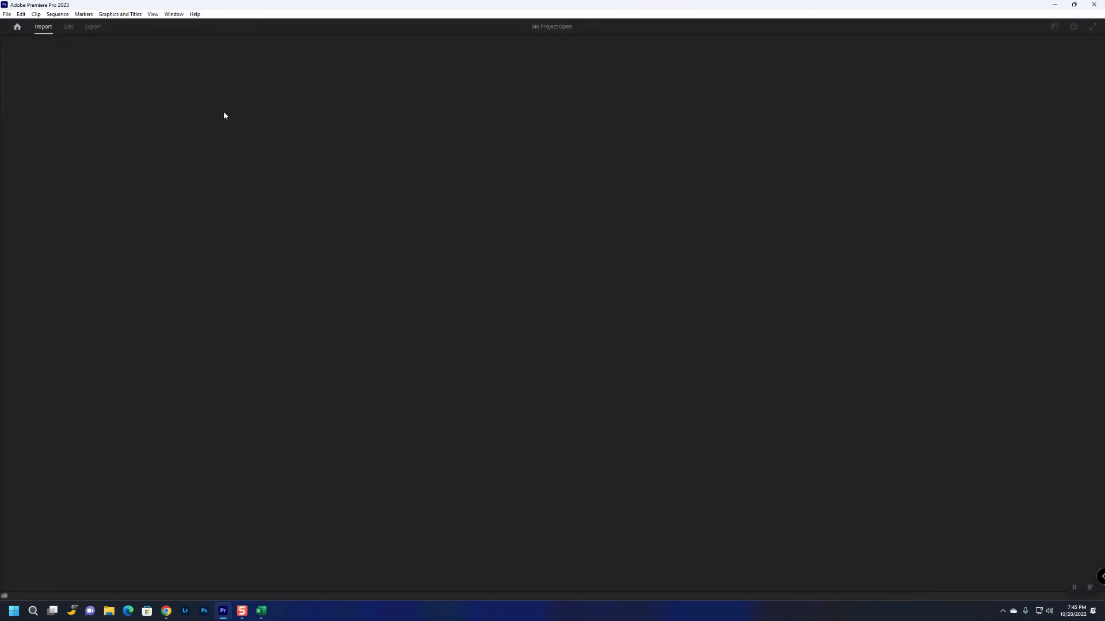
text(SCOTT)
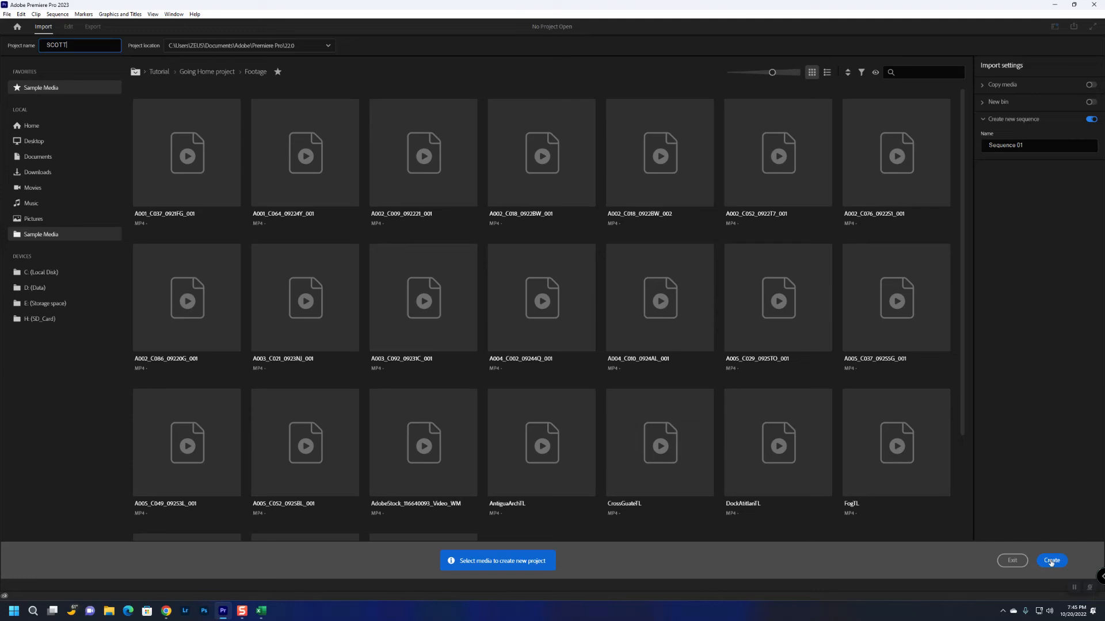
click(1051, 561)
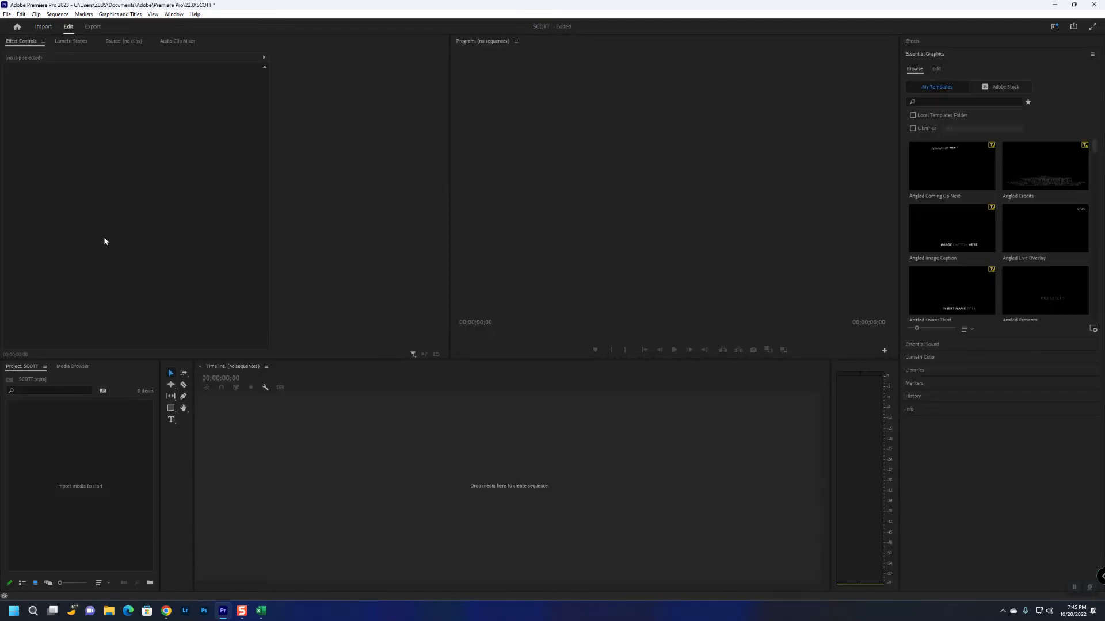
Import Listo para dash Full.mp4 from the Sample folder, make a sequence from it, preview its opening, and return to the start
right_click(85, 467)
click(132, 361)
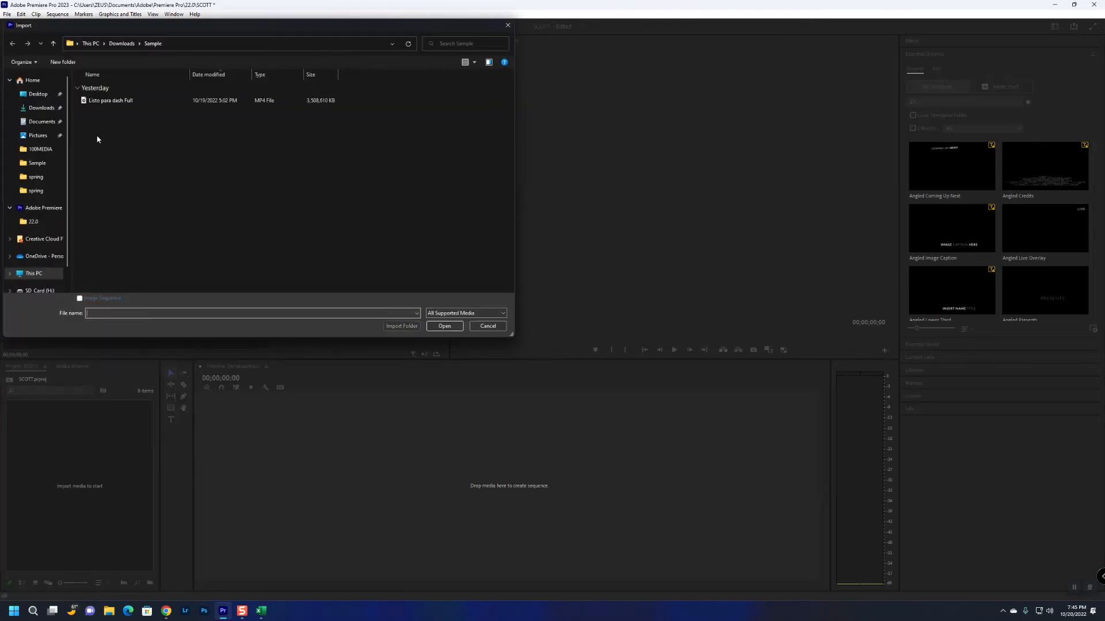
double_click(101, 100)
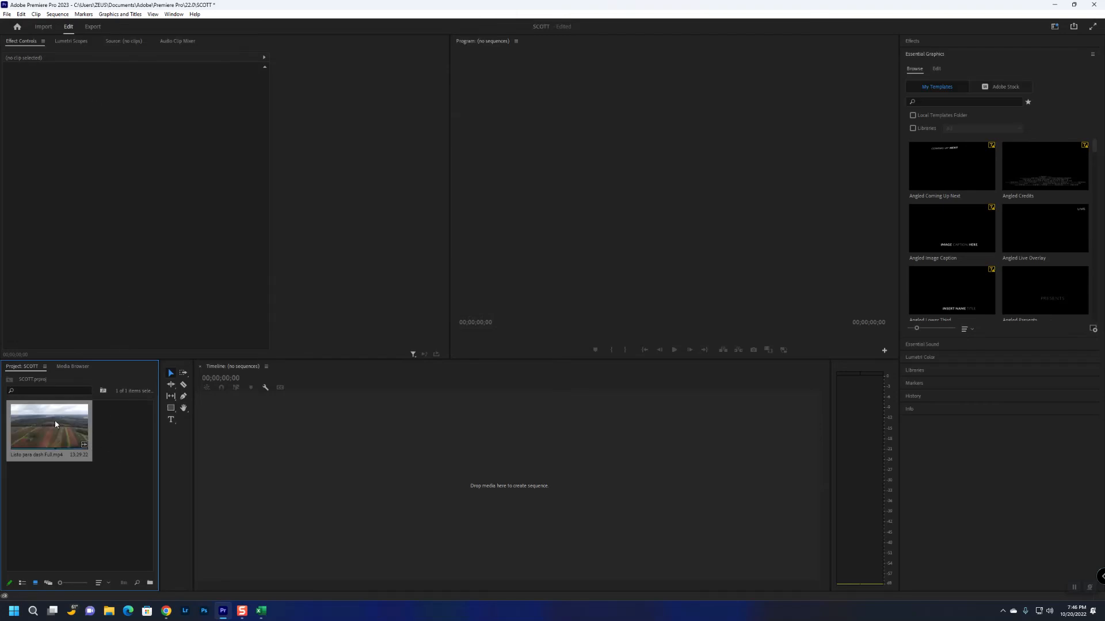
drag(56, 424, 242, 486)
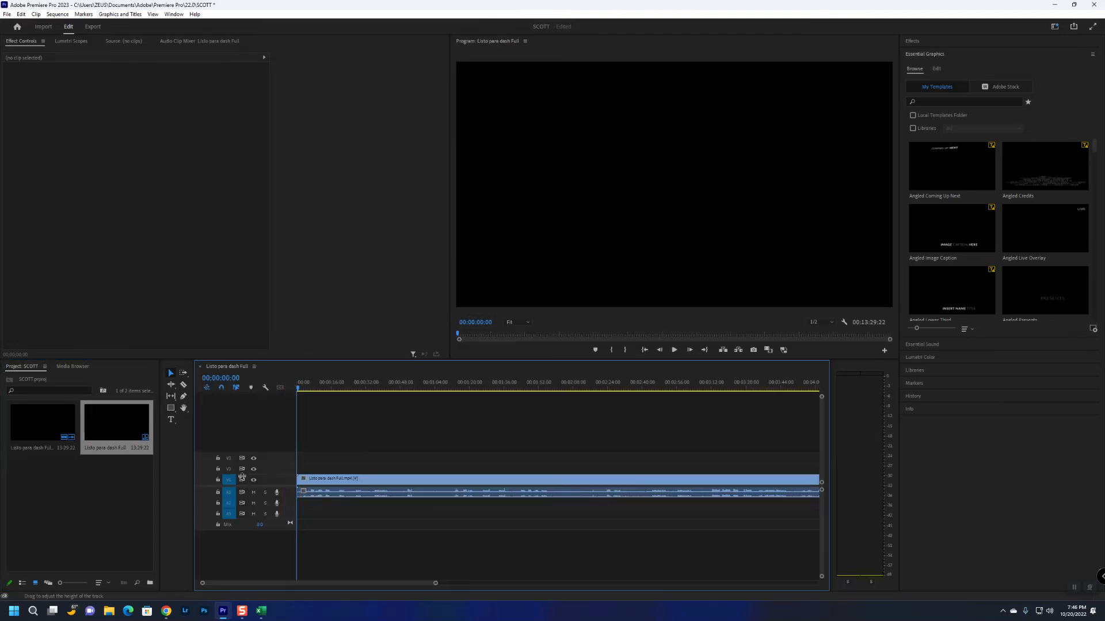
click(302, 386)
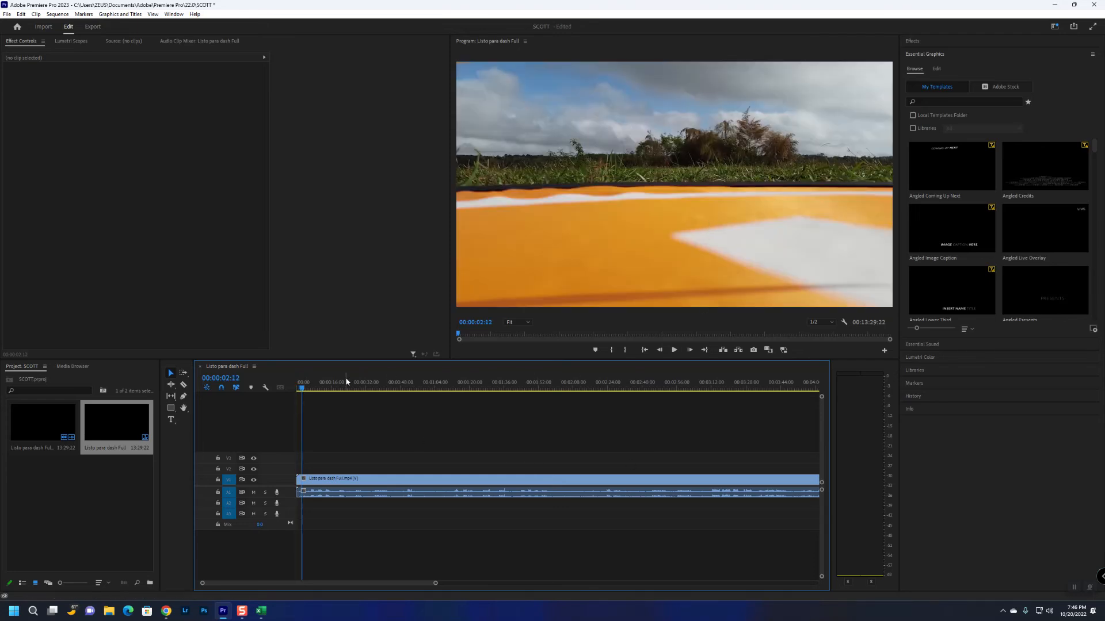
drag(305, 389, 289, 393)
Import Scott.mp4 from the Desktop and place it on the second video track above the drone footage, at the sequence start
right_click(63, 483)
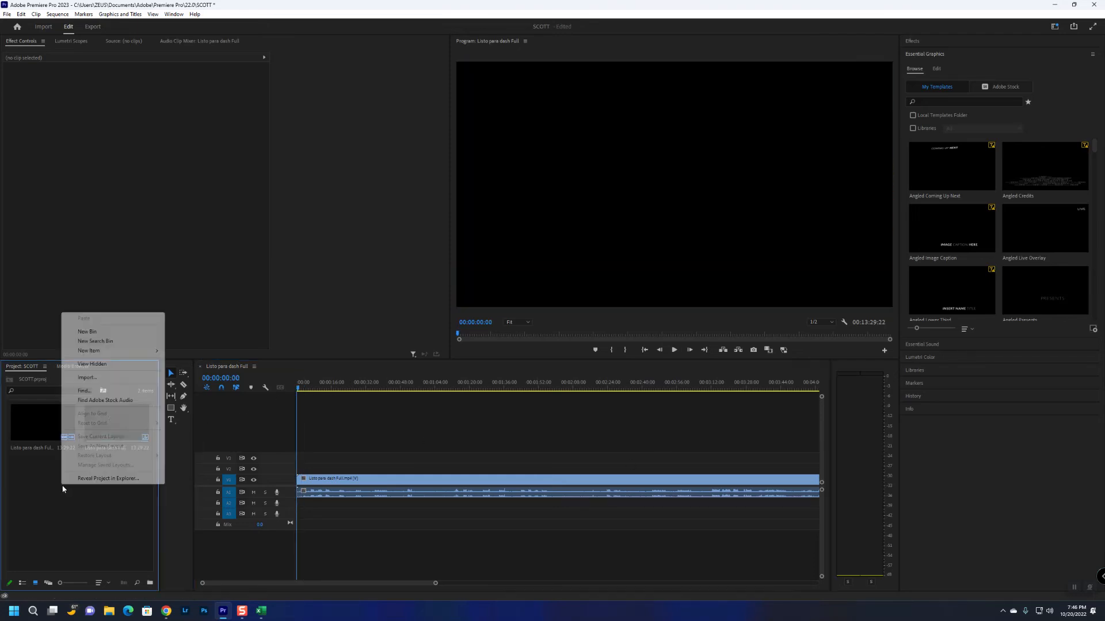
click(102, 380)
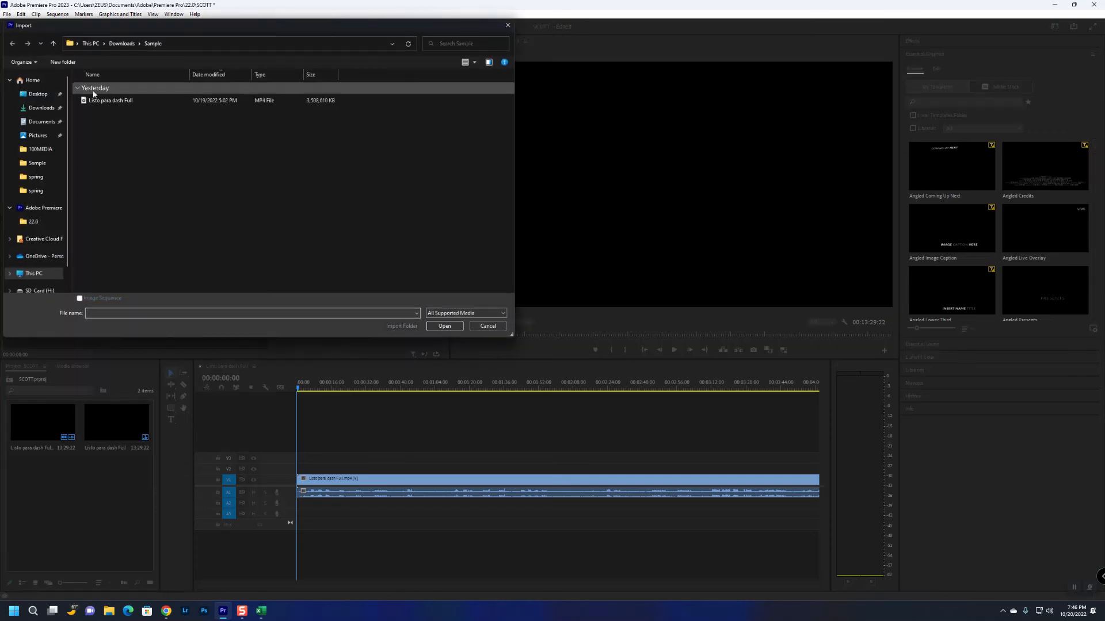
click(38, 94)
click(151, 98)
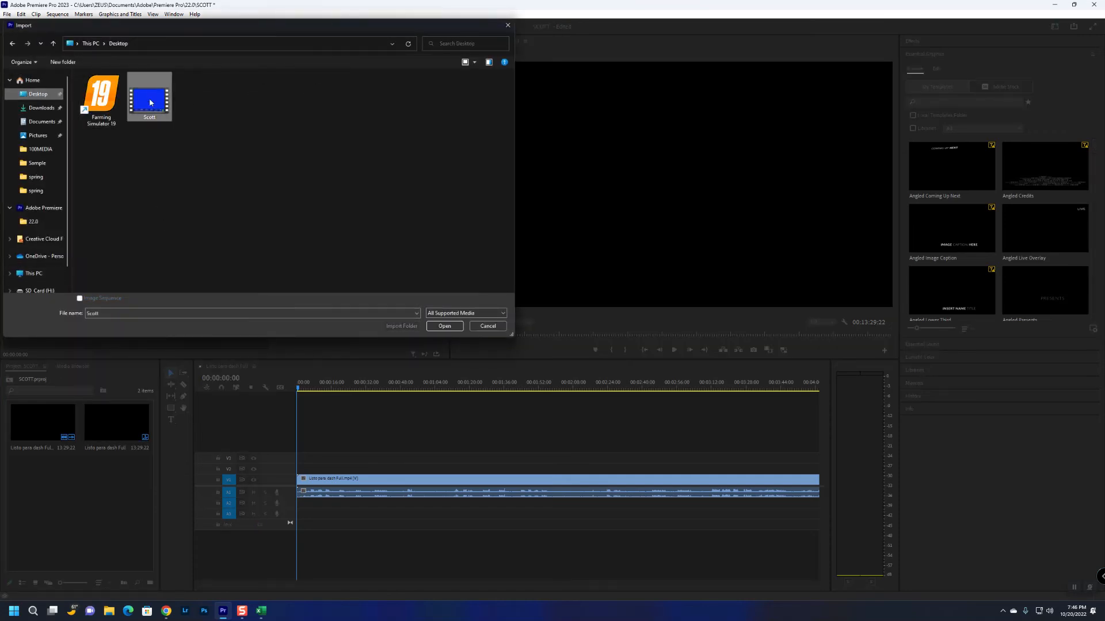
double_click(151, 98)
drag(77, 473, 300, 469)
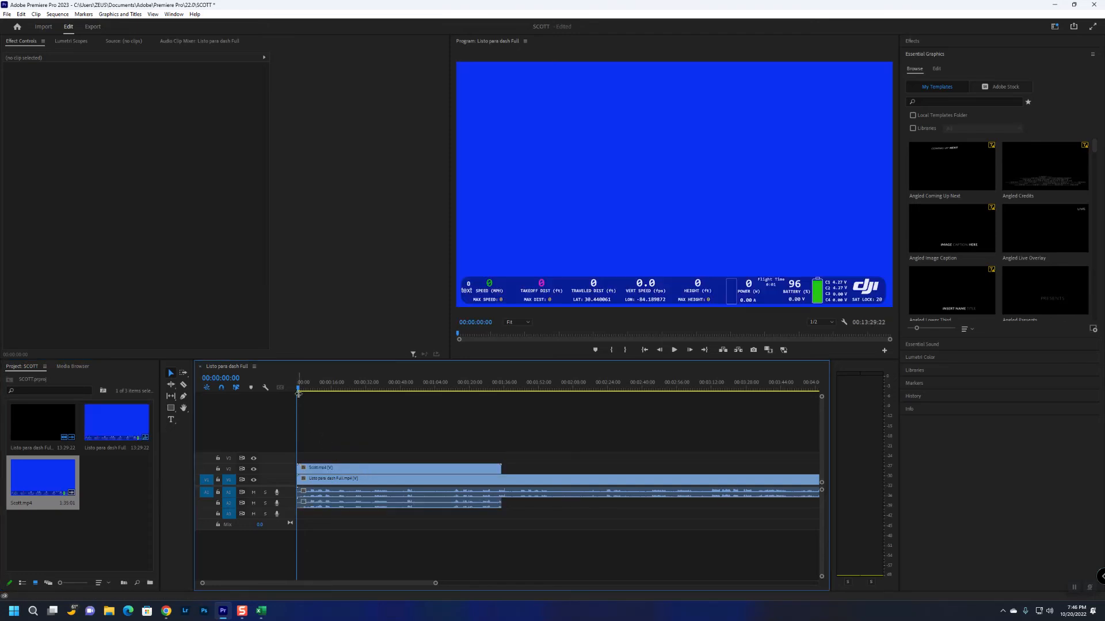
Apply the Ultra Key effect to the Scott.mp4 clip and sample its blue background as the key color
drag(299, 392, 309, 390)
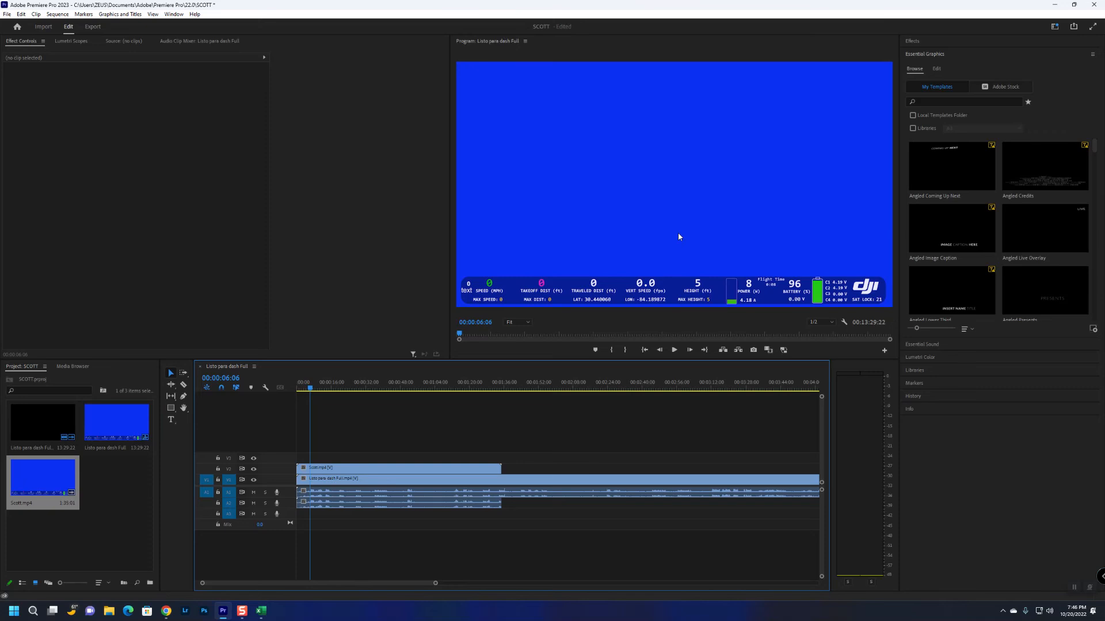
click(919, 41)
click(926, 52)
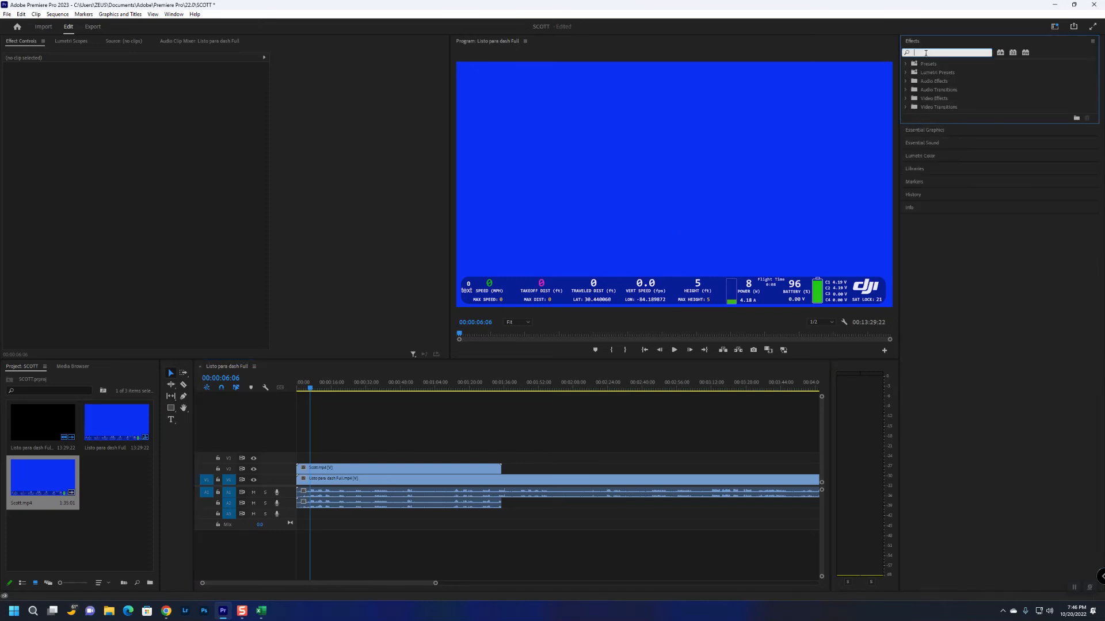
text(ultra key)
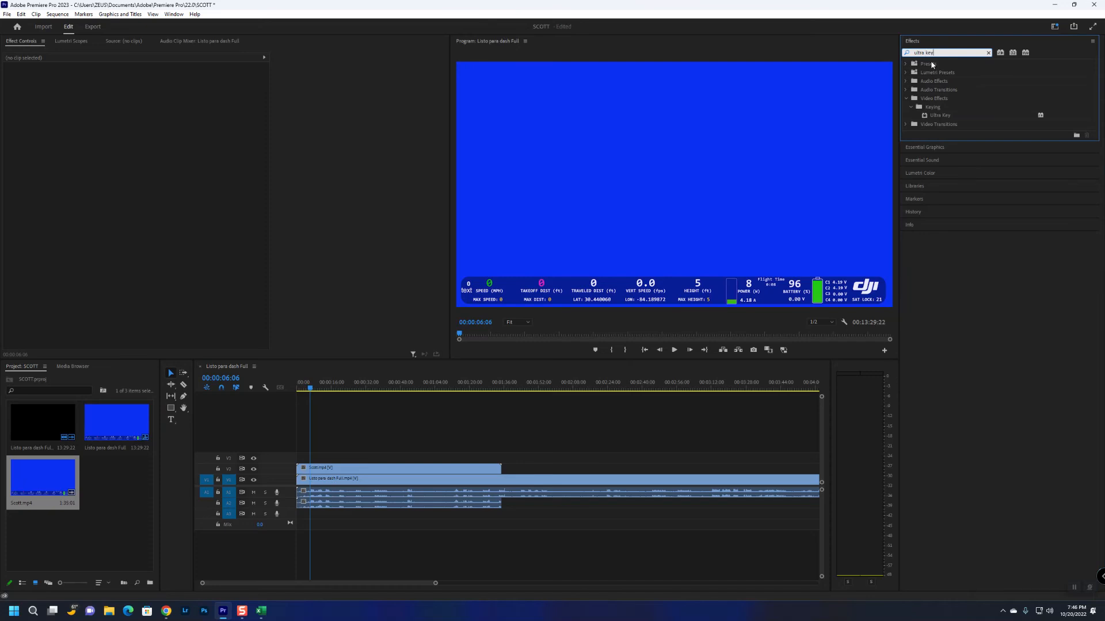
drag(436, 584, 406, 586)
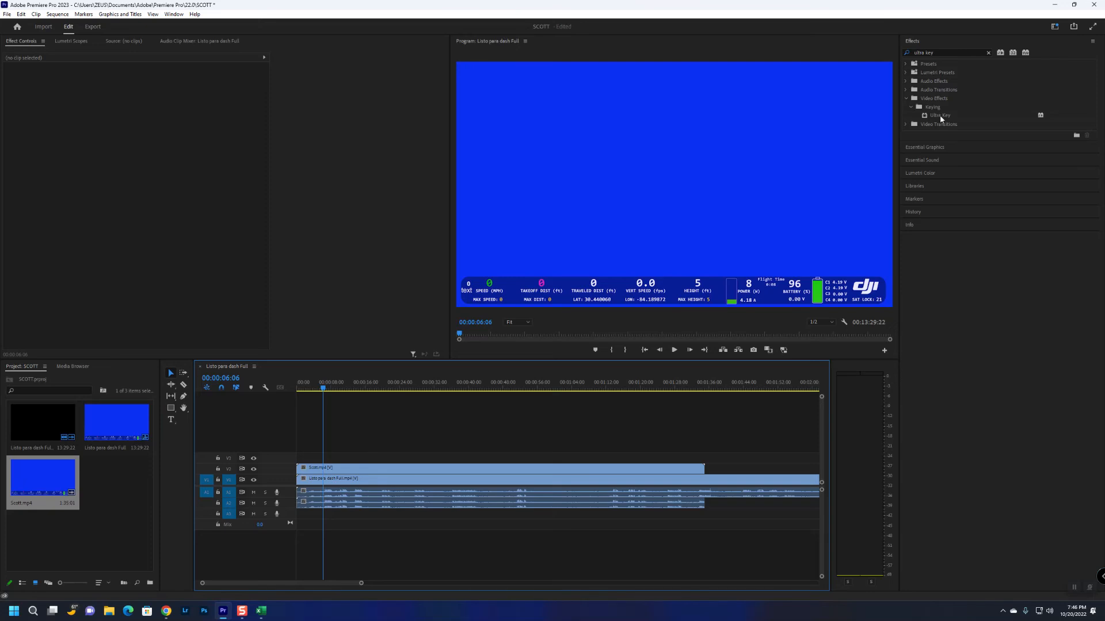
drag(940, 118, 416, 468)
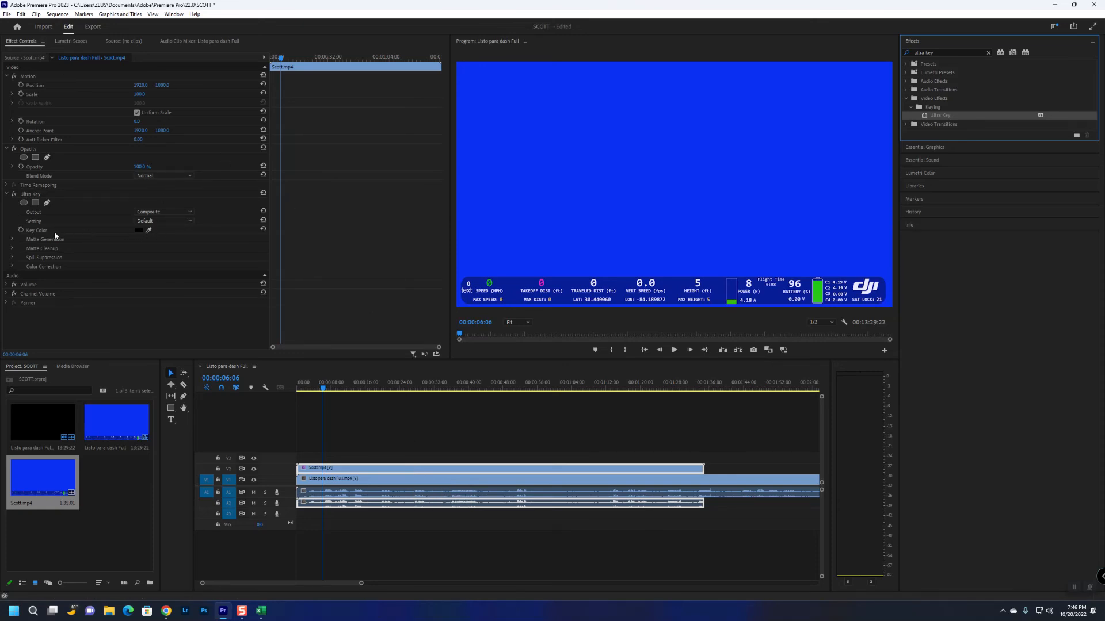
click(148, 230)
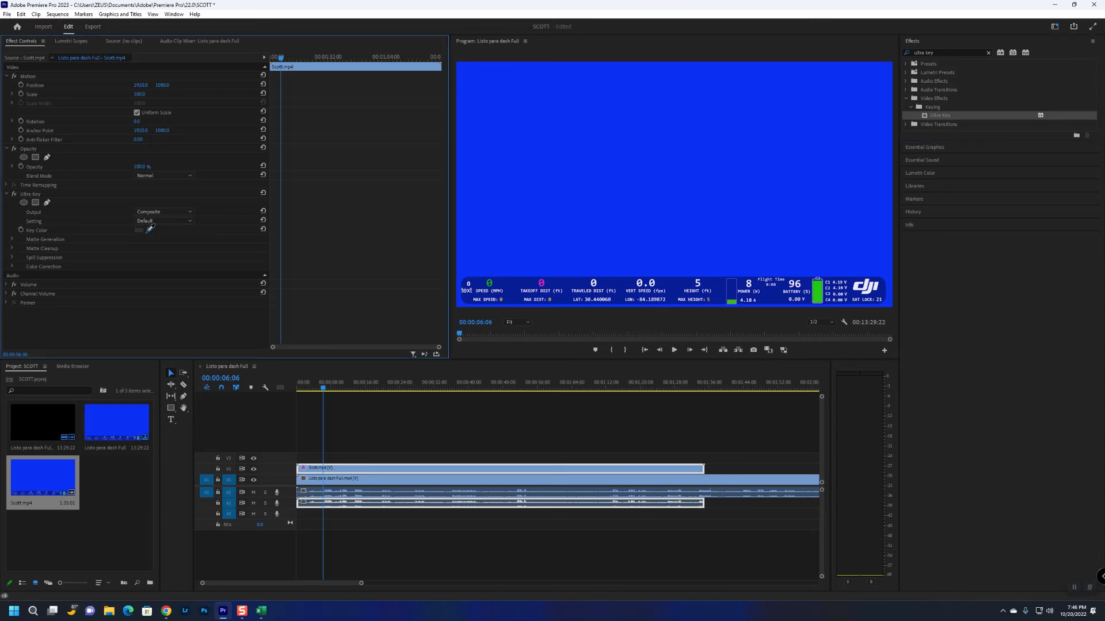
click(683, 116)
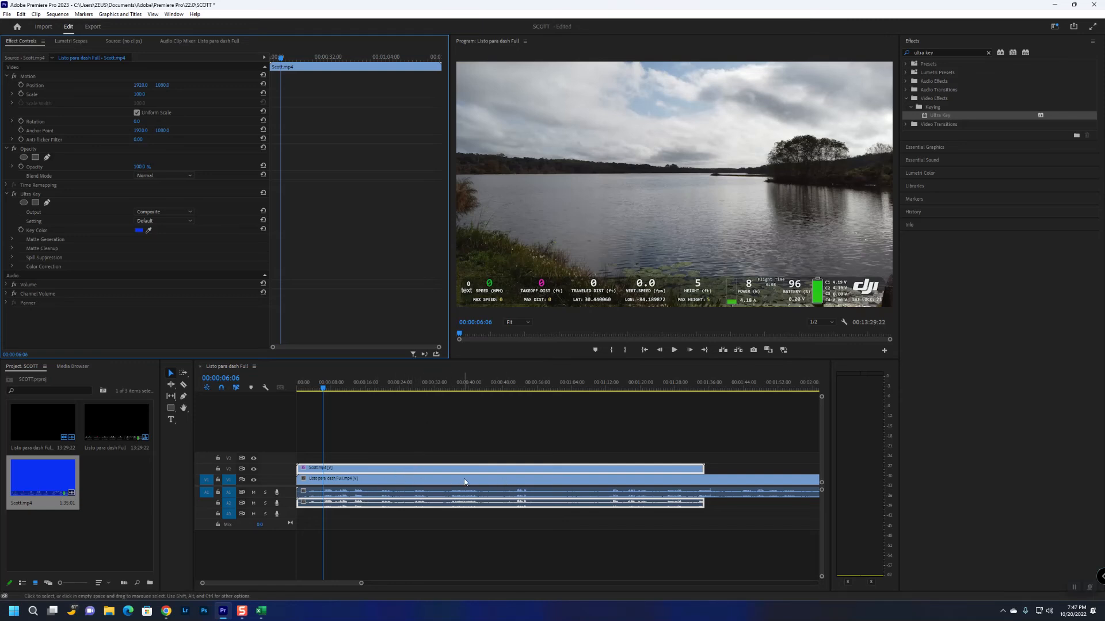
Play the keyed composite from the sequence start for about three seconds and toggle the drone footage track's visibility off and on
click(337, 430)
key(Home)
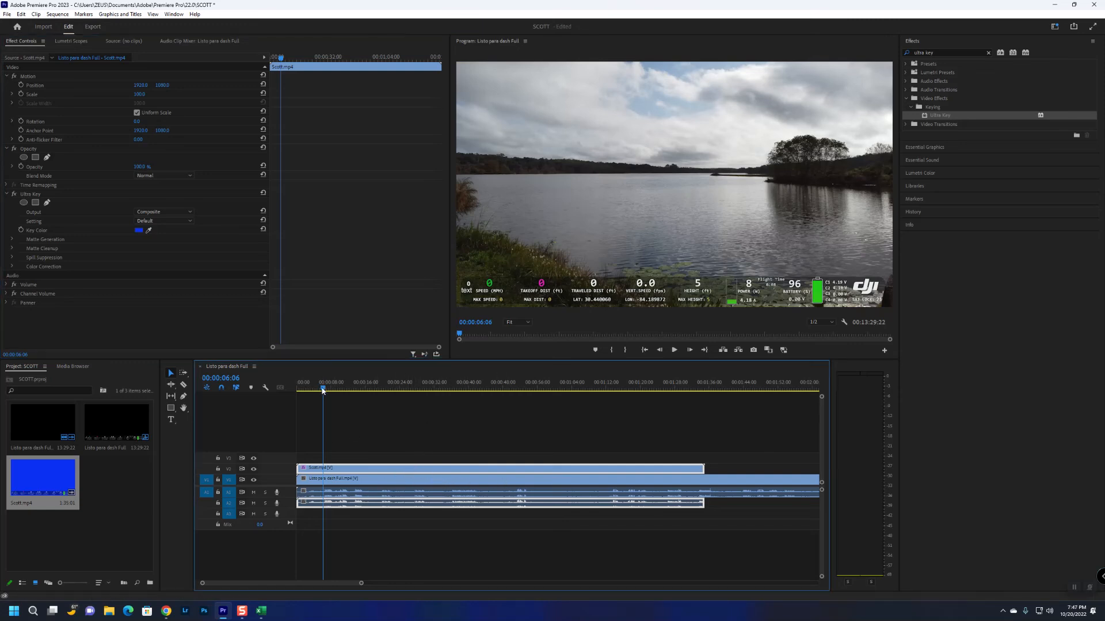
click(674, 350)
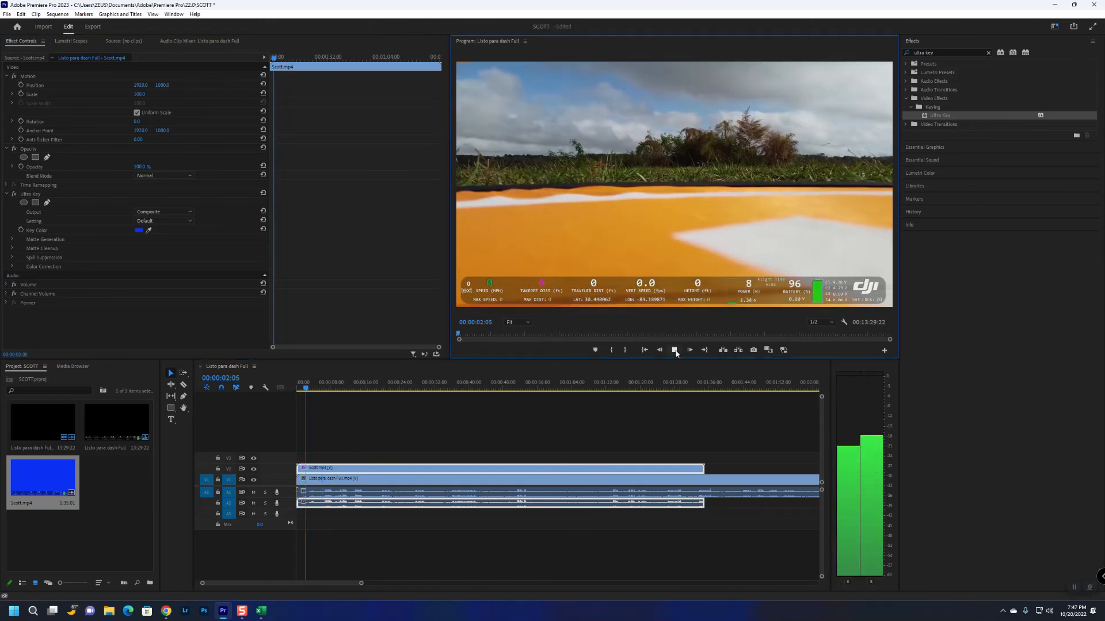
click(675, 350)
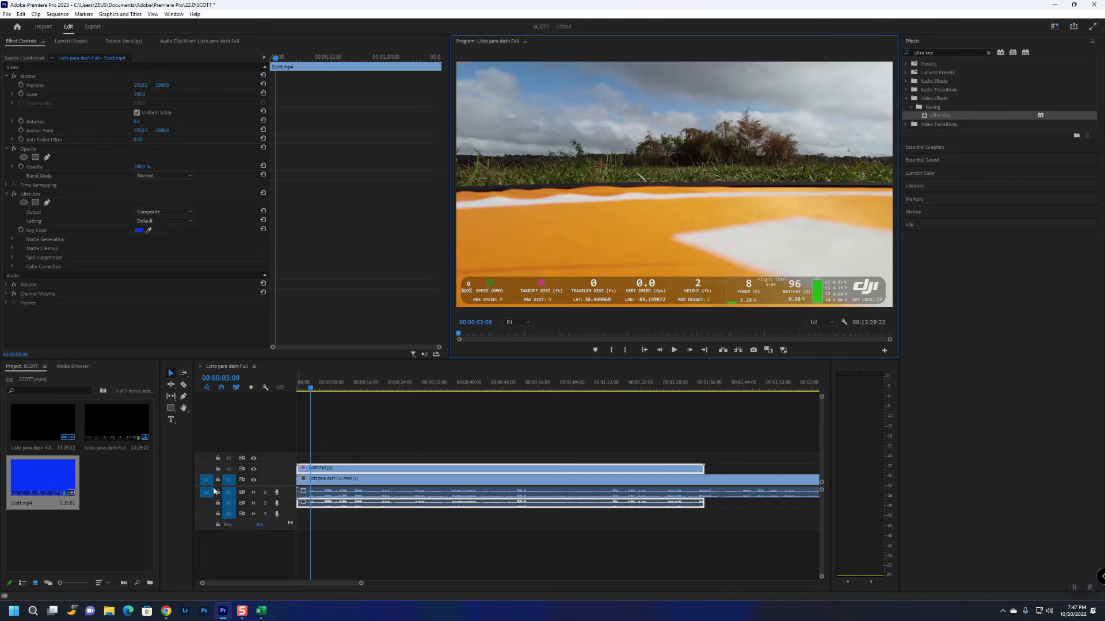
click(254, 480)
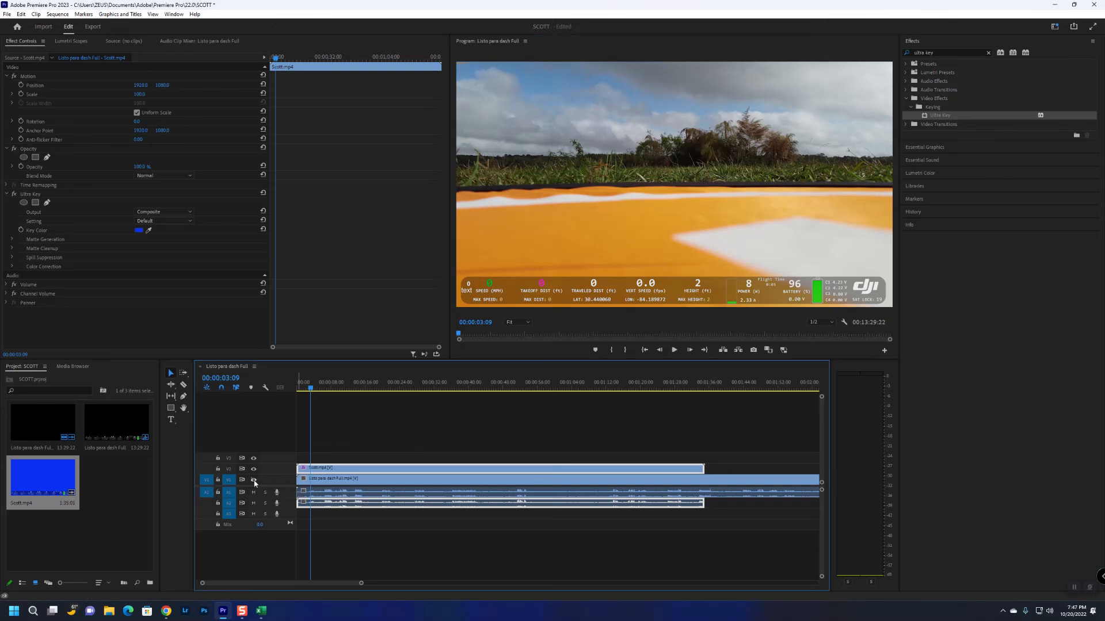
click(254, 479)
Try lowering the opacity of the Scott.mp4 gauge clip to about 70% and restore it to 100%
click(12, 166)
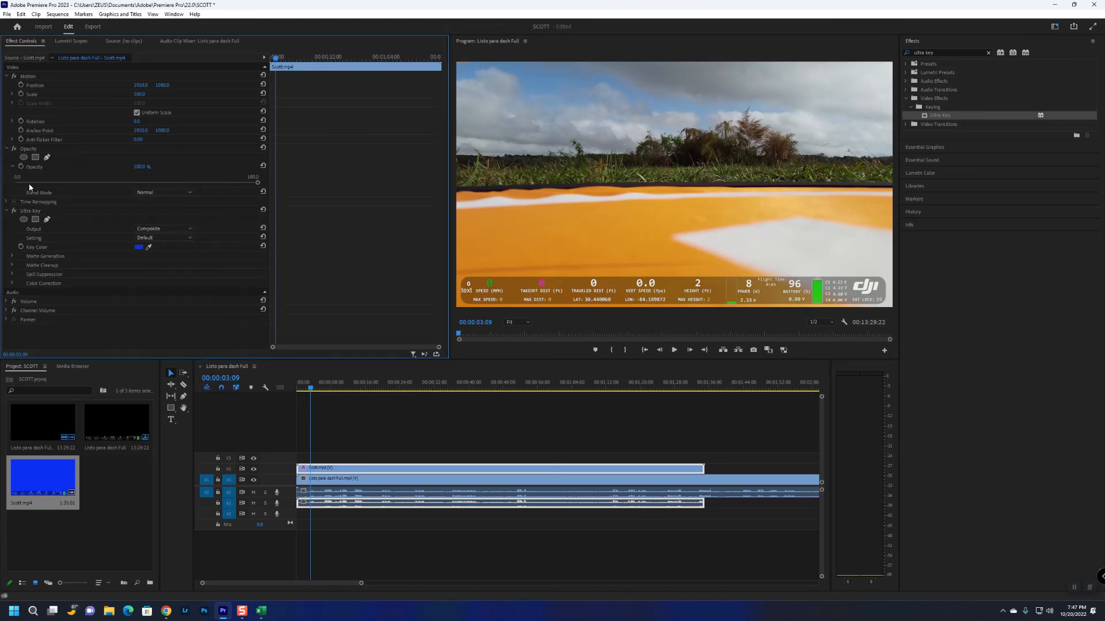
drag(257, 182, 203, 185)
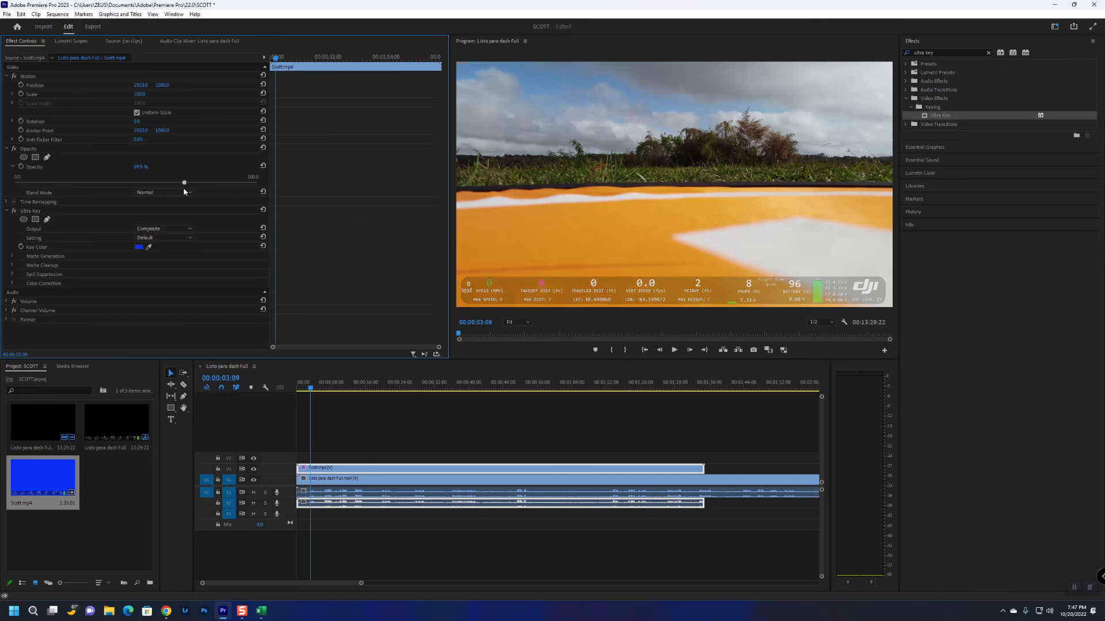
drag(199, 191, 308, 184)
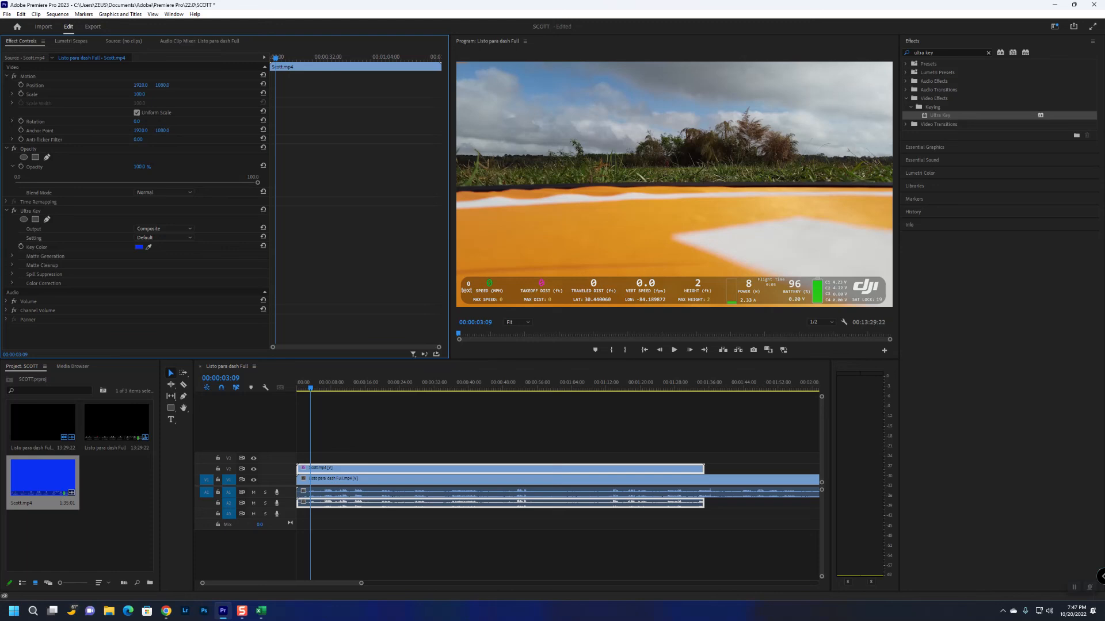
Scale the Scott.mp4 gauge clip to 102 and shift its position to about 1930 horizontally and 1069 vertically
mouse_move(140, 94)
mouse_down()
mouse_move(182, 94)
mouse_move(142, 94)
mouse_up()
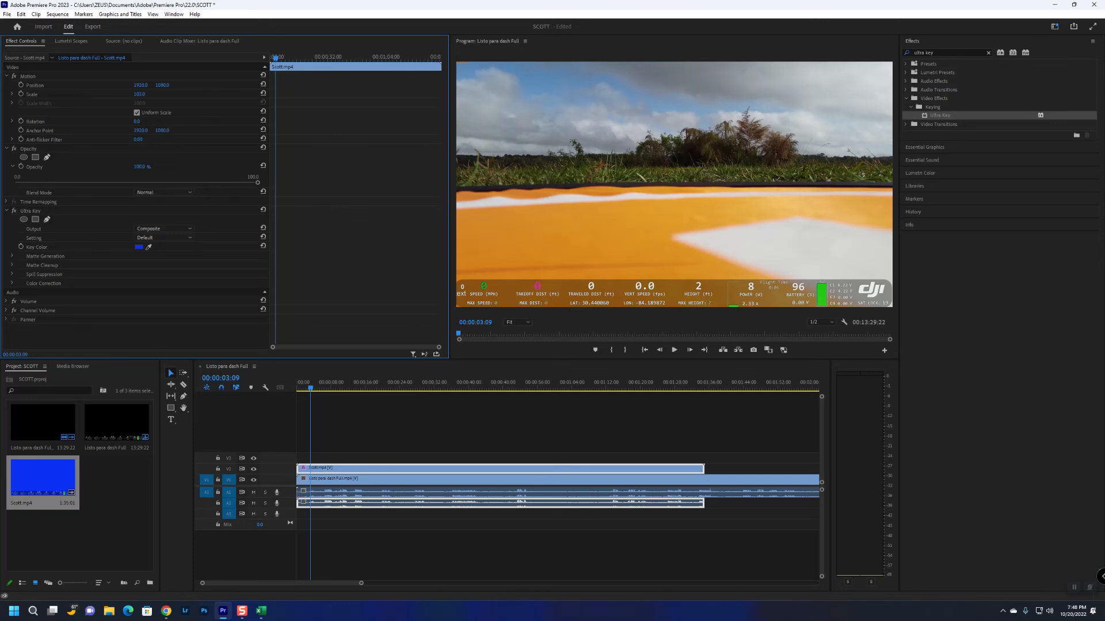
drag(141, 94, 141, 94)
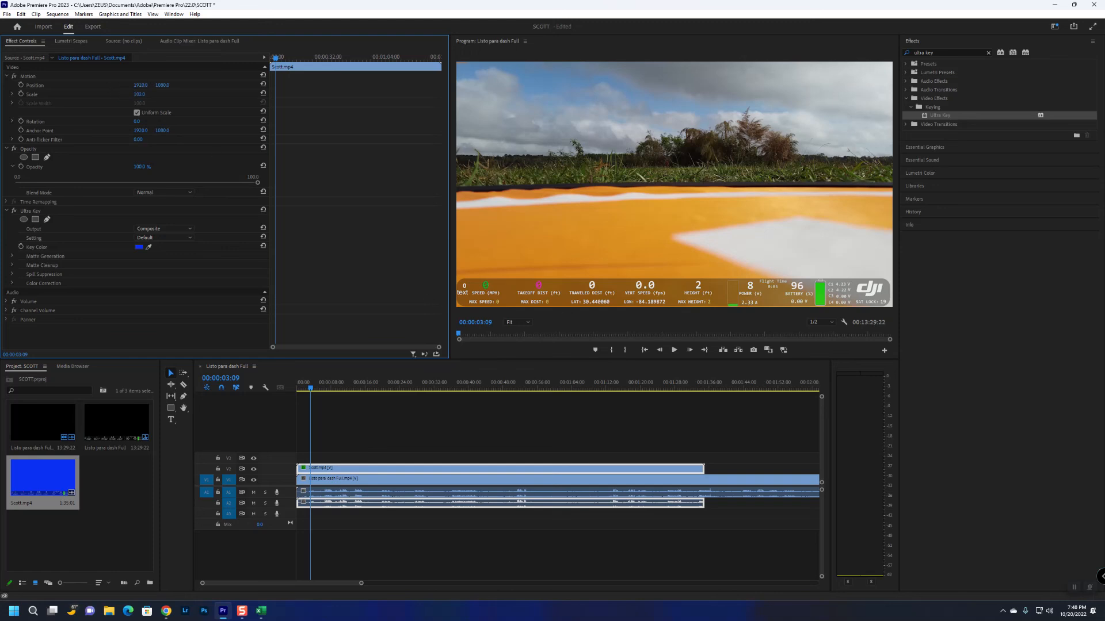
mouse_move(126, 85)
mouse_down()
mouse_move(161, 86)
mouse_move(147, 85)
mouse_up()
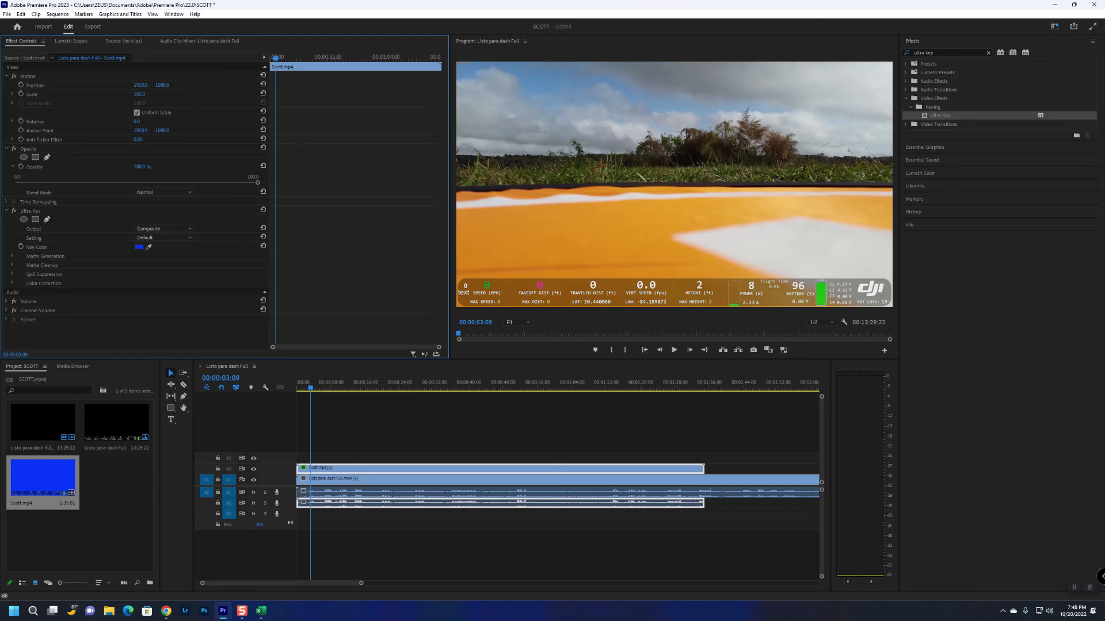
mouse_move(162, 85)
mouse_down()
mouse_move(149, 85)
mouse_move(310, 85)
mouse_move(155, 86)
mouse_up()
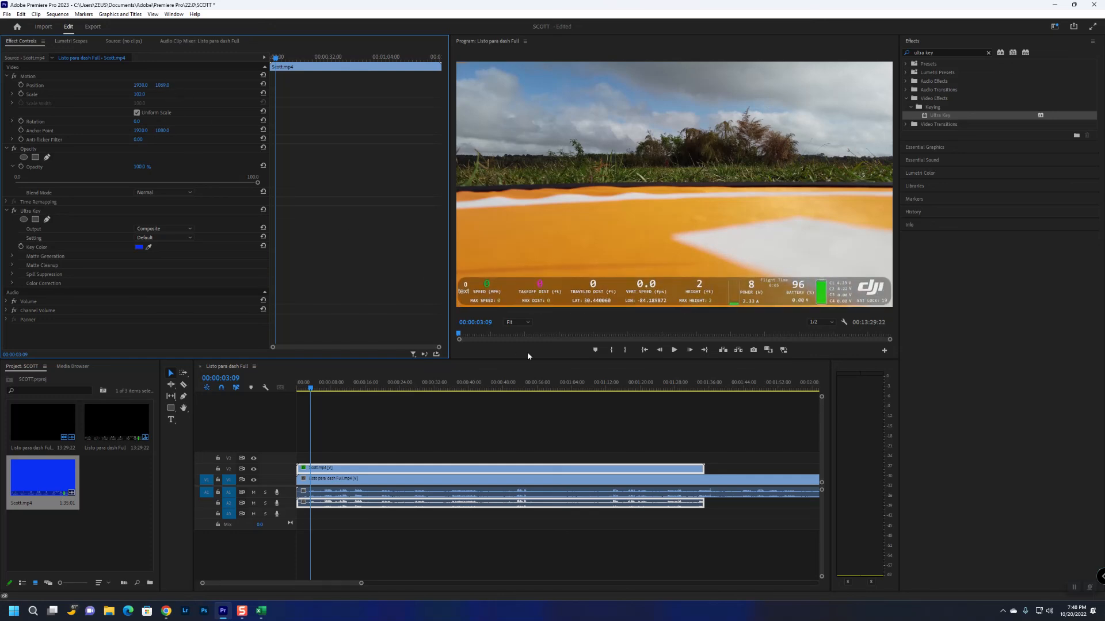
Play the sequence briefly and scrub to about 27 seconds to check the gauge overlay against the drone footage
click(675, 350)
click(675, 350)
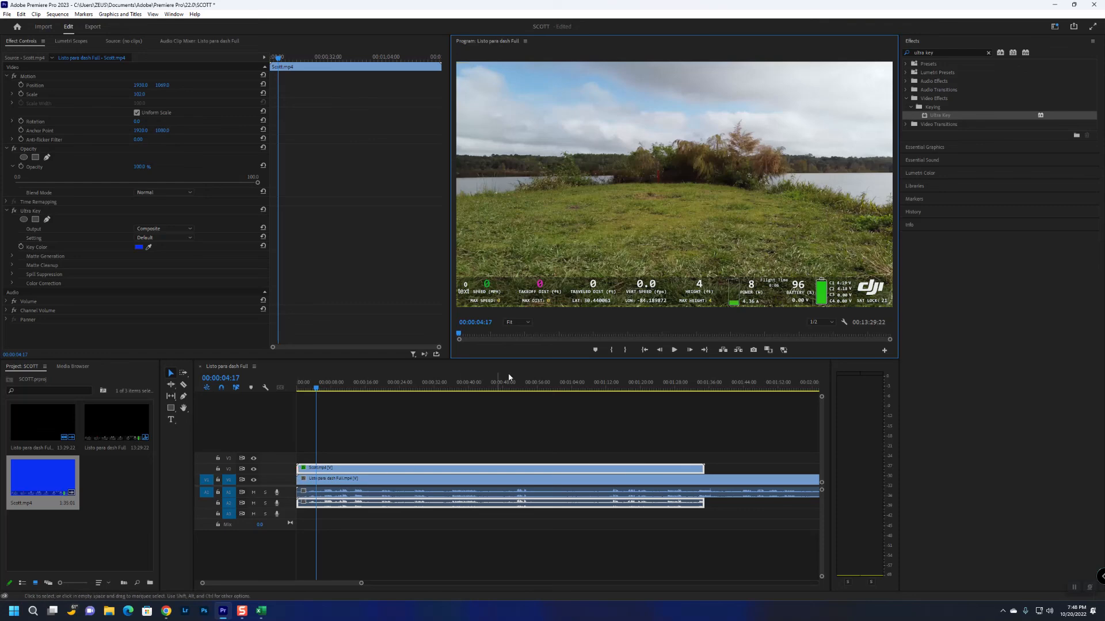
drag(317, 389, 412, 405)
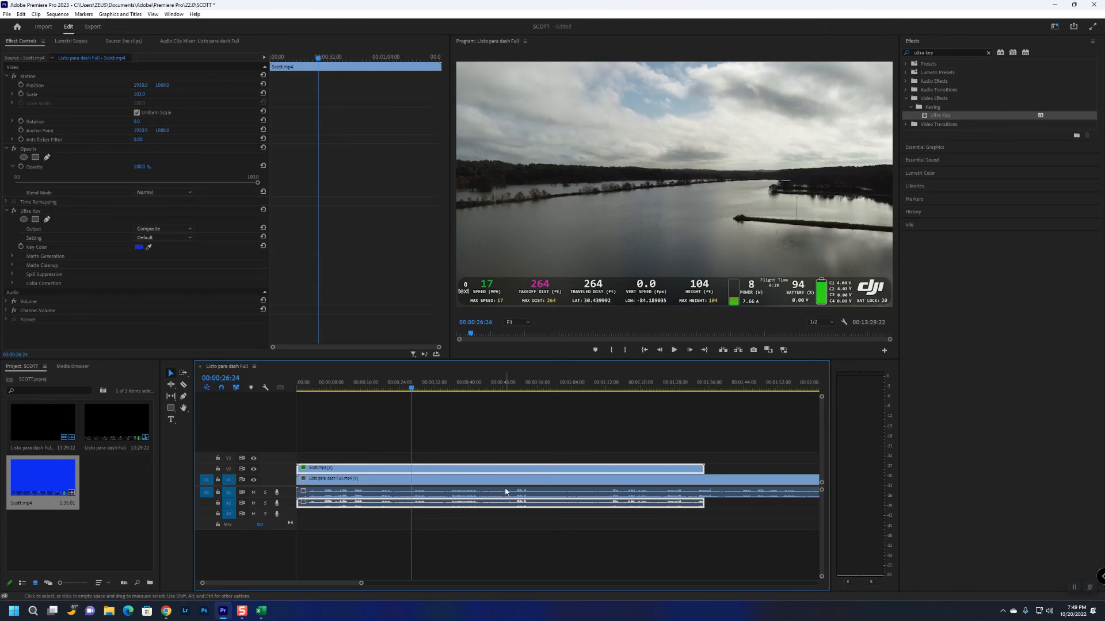
Color-correct the drone footage clip with Lumetri Color, raising exposure slightly and creative saturation to about 112, and review it near four seconds
click(475, 481)
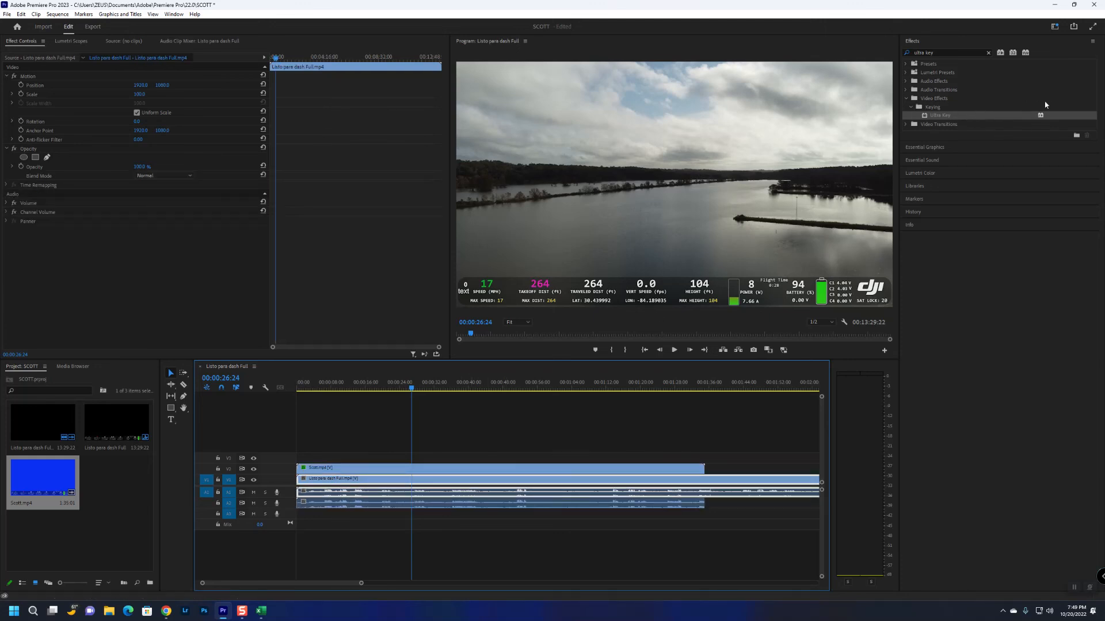
click(906, 99)
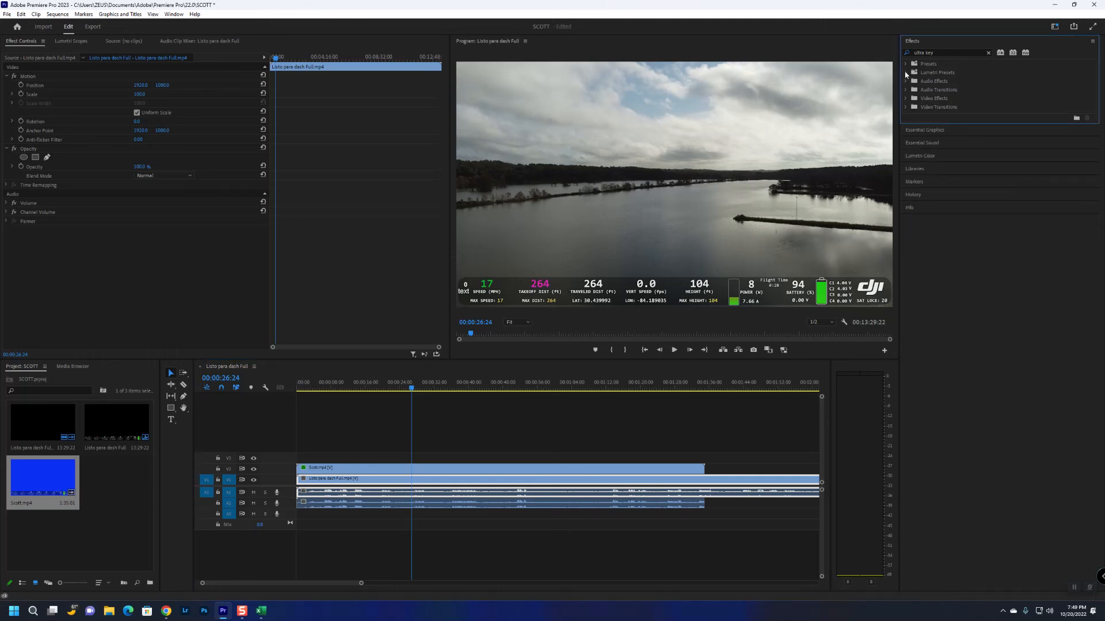
click(936, 75)
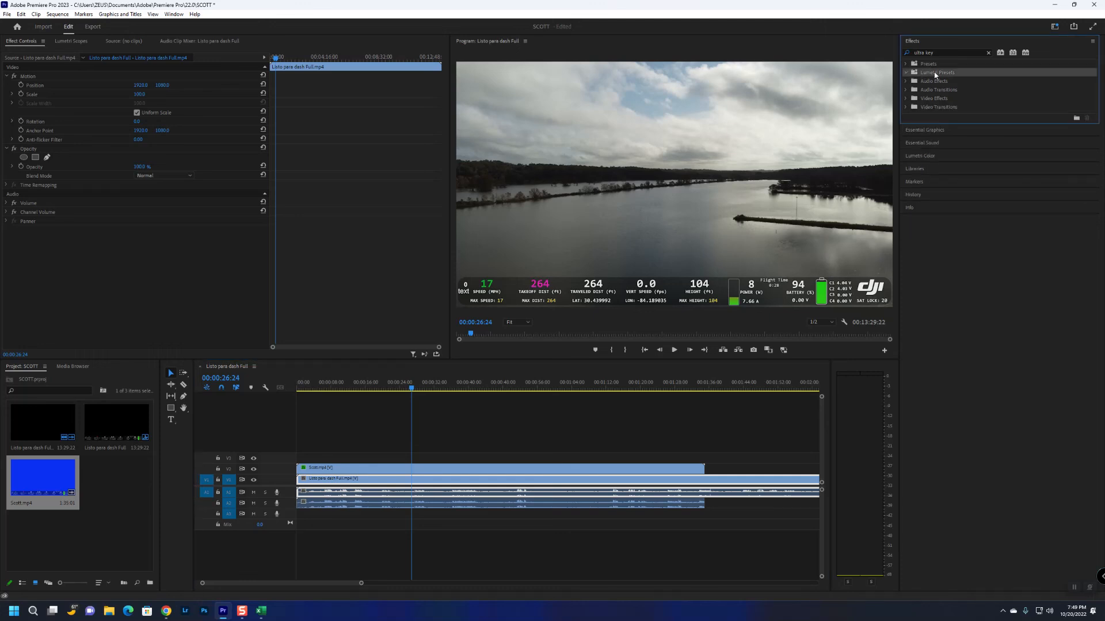
click(939, 156)
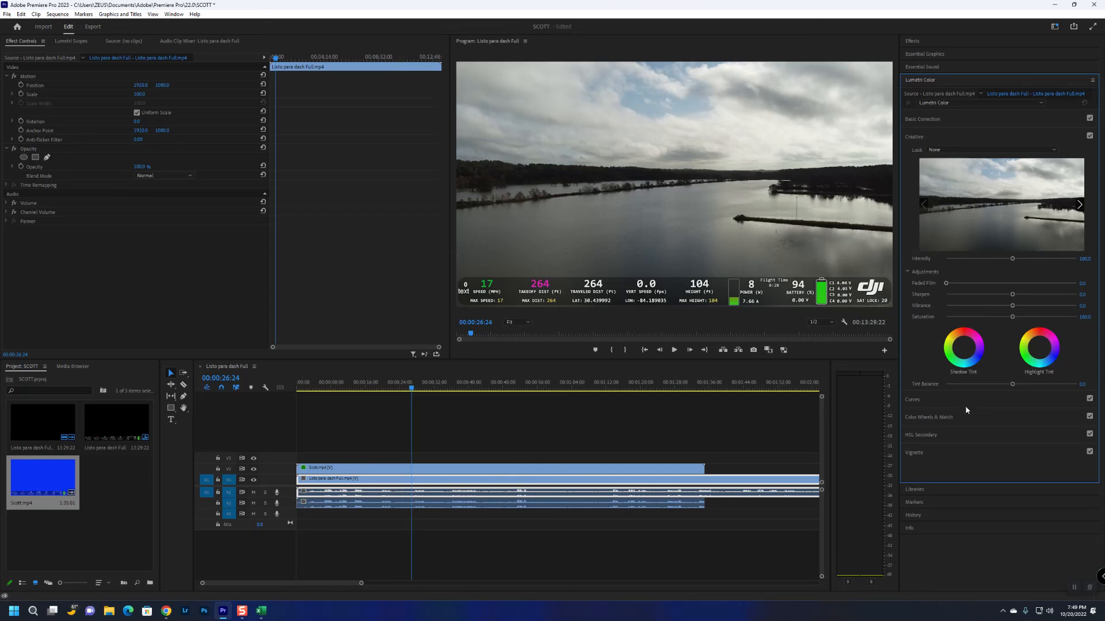
click(926, 119)
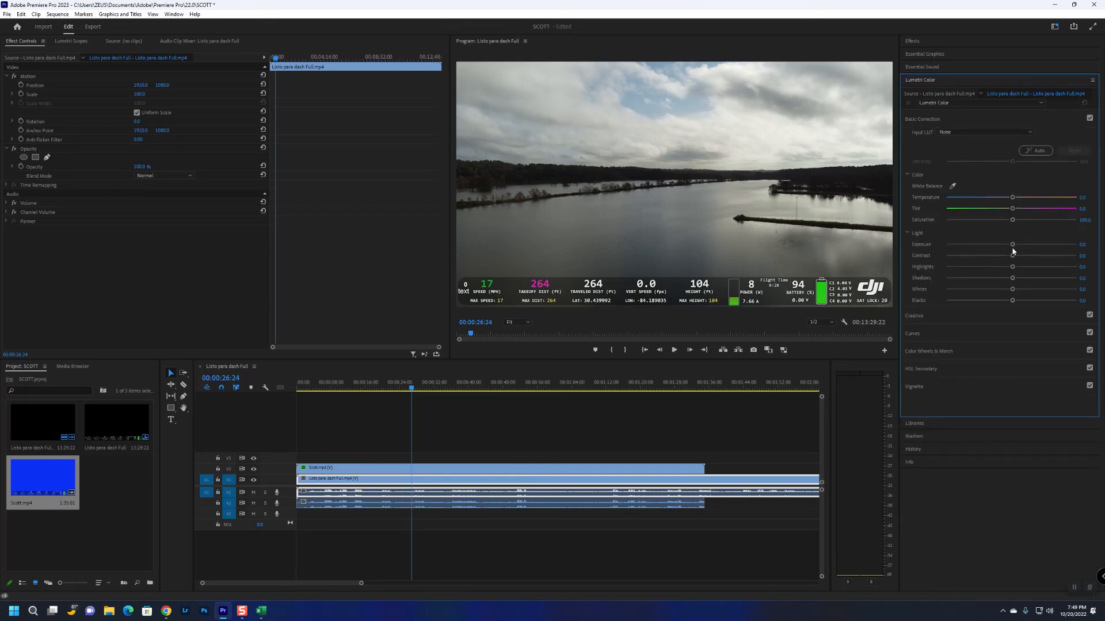
mouse_move(1013, 249)
mouse_down()
mouse_move(1033, 246)
mouse_move(1021, 246)
mouse_up()
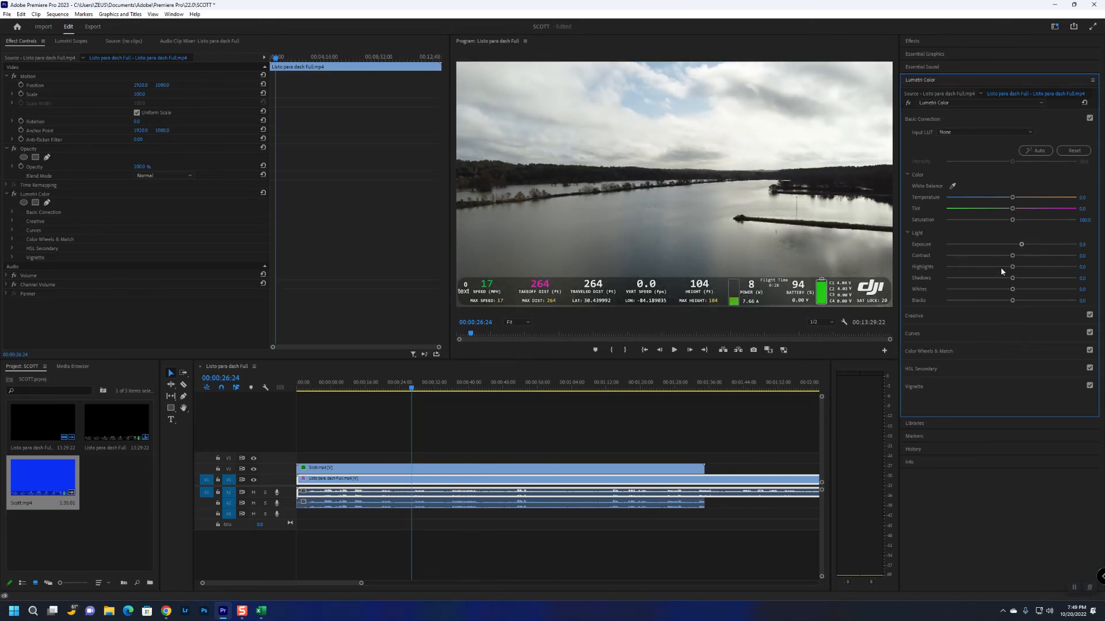
click(982, 318)
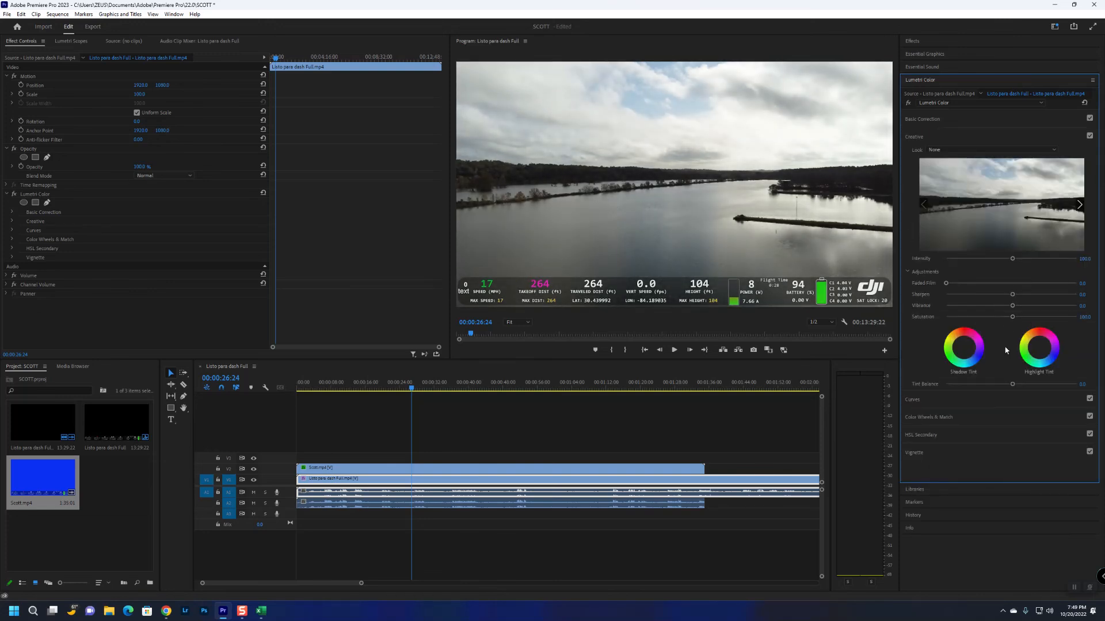
drag(1013, 318, 1019, 317)
drag(412, 389, 315, 396)
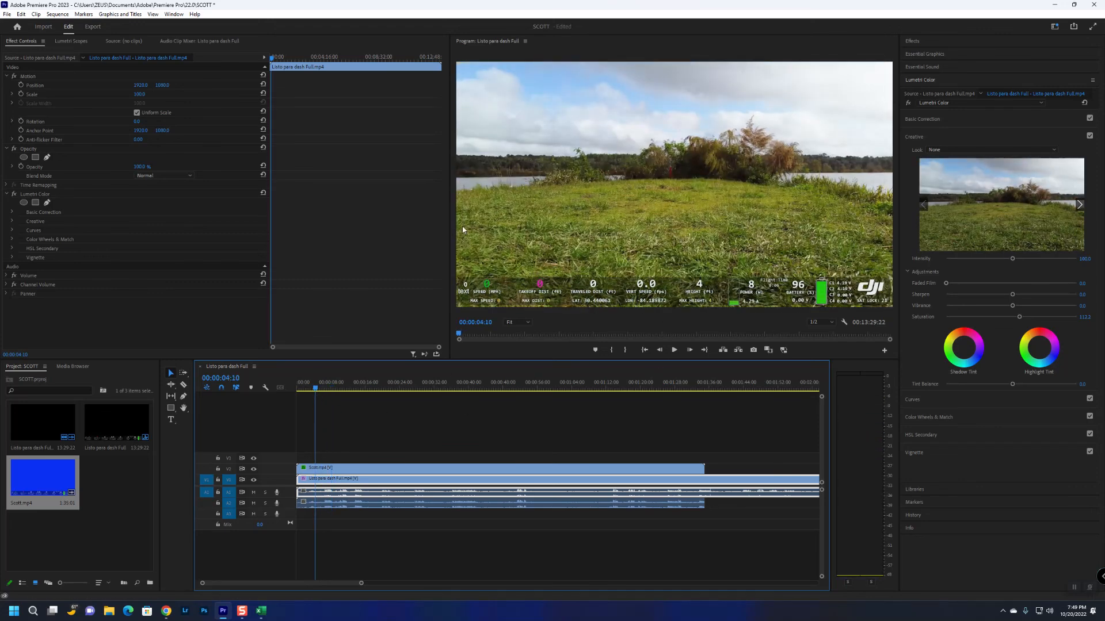
click(1057, 5)
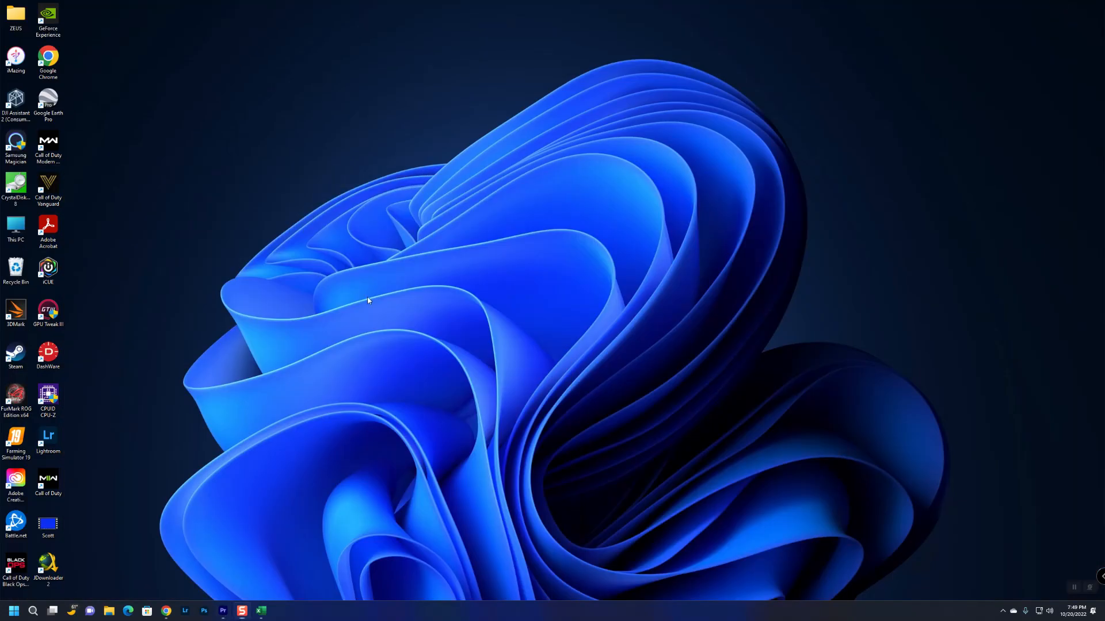
click(241, 613)
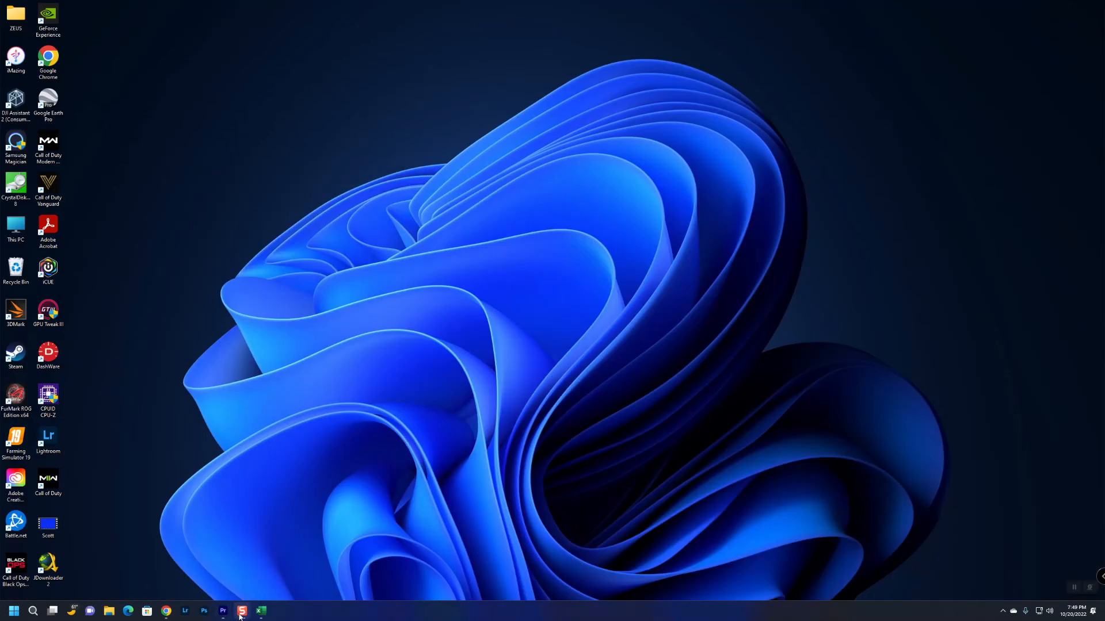